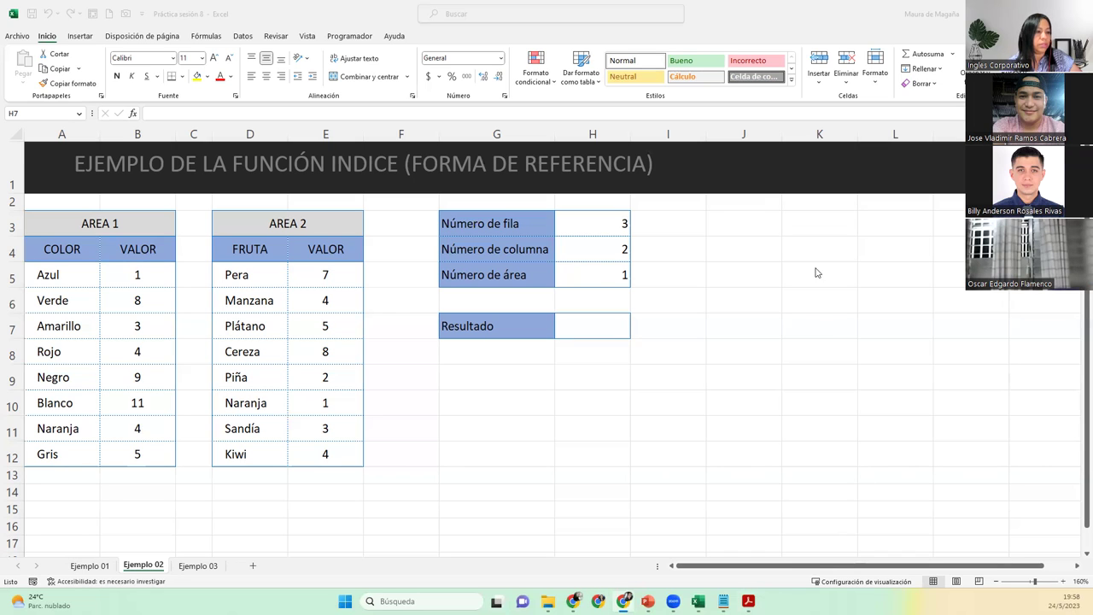
- Switch from Ejemplo 02 to the Ejemplo 01 sheet
click(80, 568)
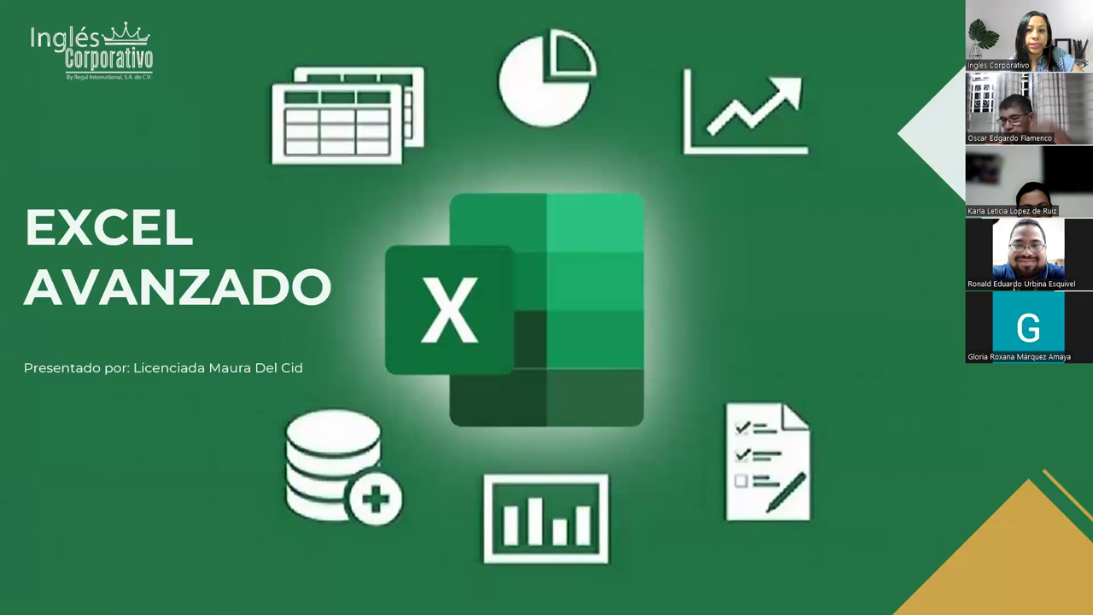
- Advance the slideshow past the SESIÓN 8 slide to the CONTENIDO SESIÓN 8 agenda
key(Right)
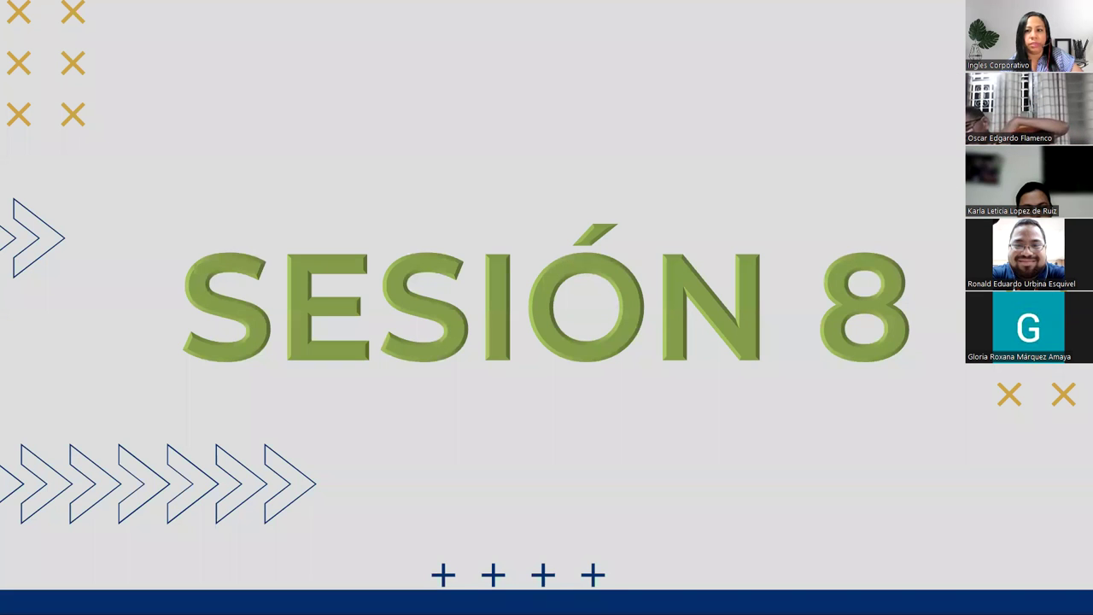
key(Right)
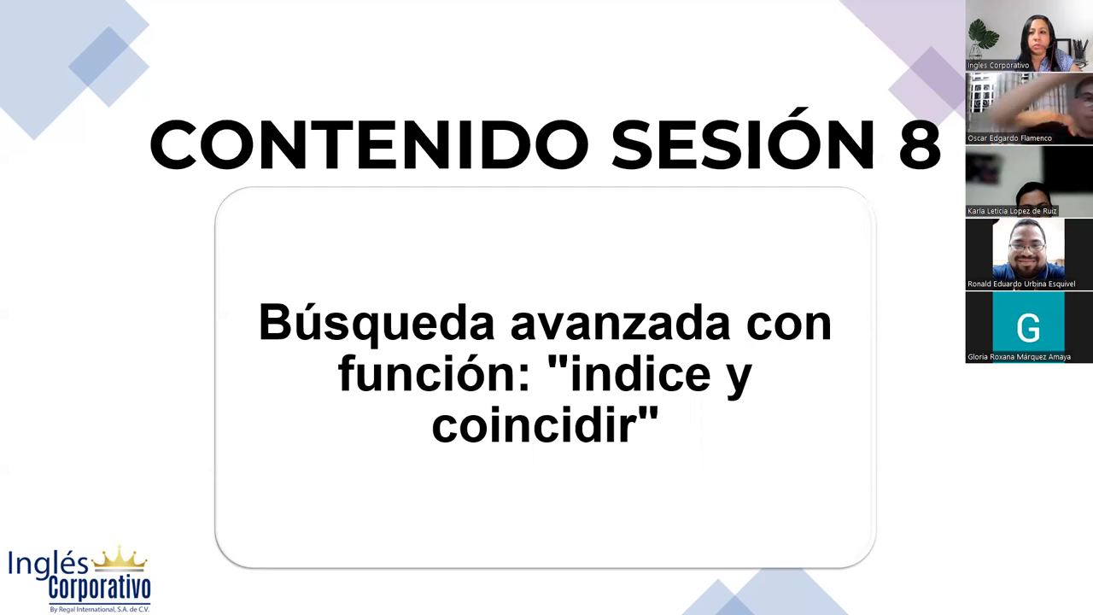
- Advance to the BÚSQUEDA AVANZADA slide on how Índice overcomes BUSCARV's limits
key(Right)
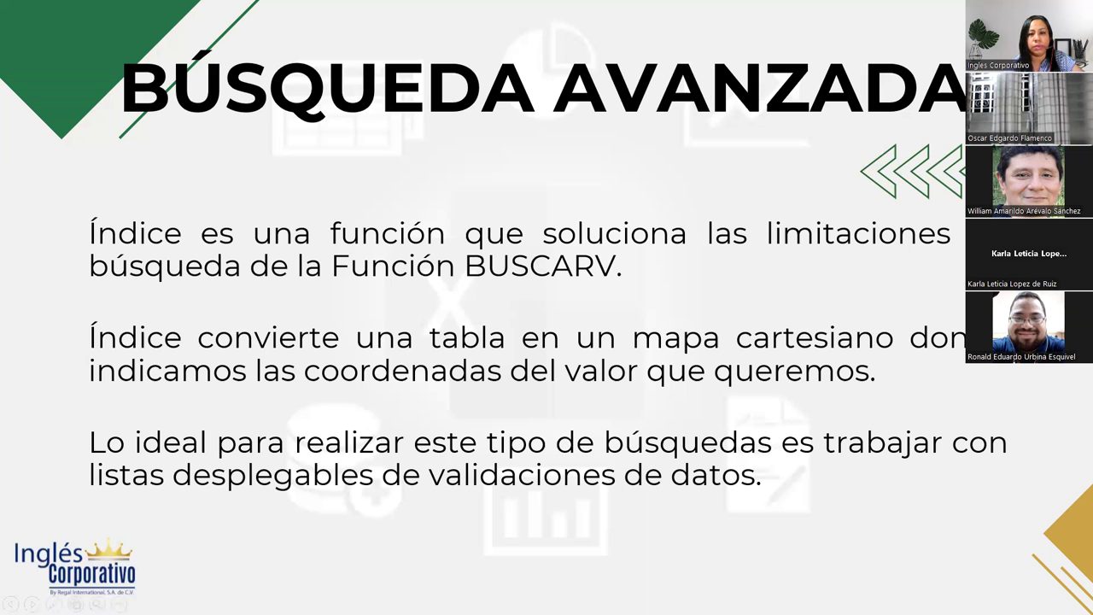
- Advance to the 'Función INDICE en forma de REFERENCIA' slide listing its arguments
key(Right)
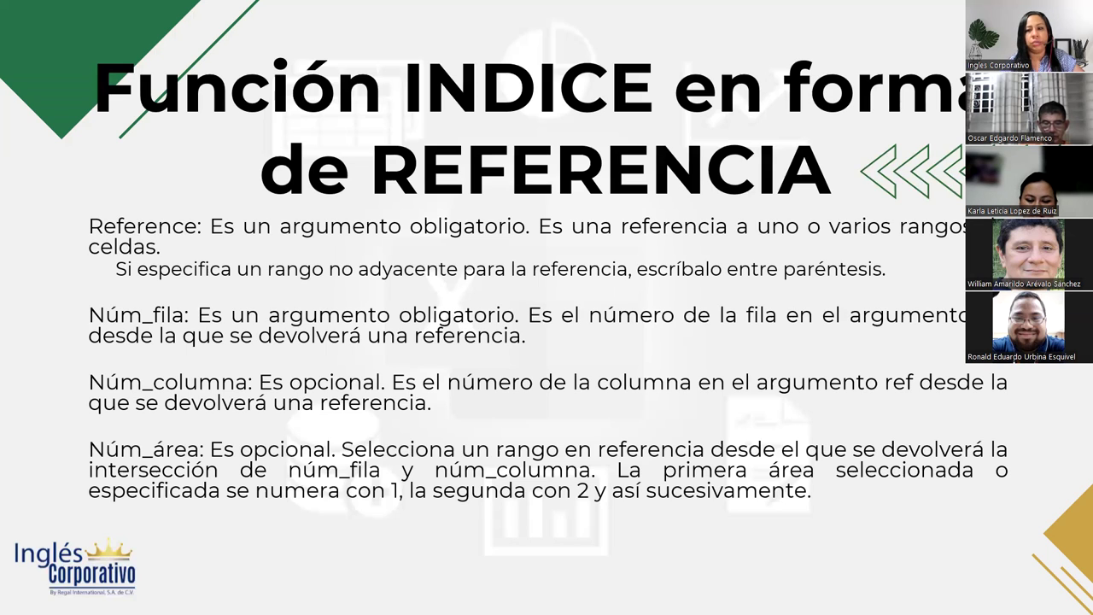
- Advance to the DESARROLLO slide with the product, month and store sales lookup
key(Right)
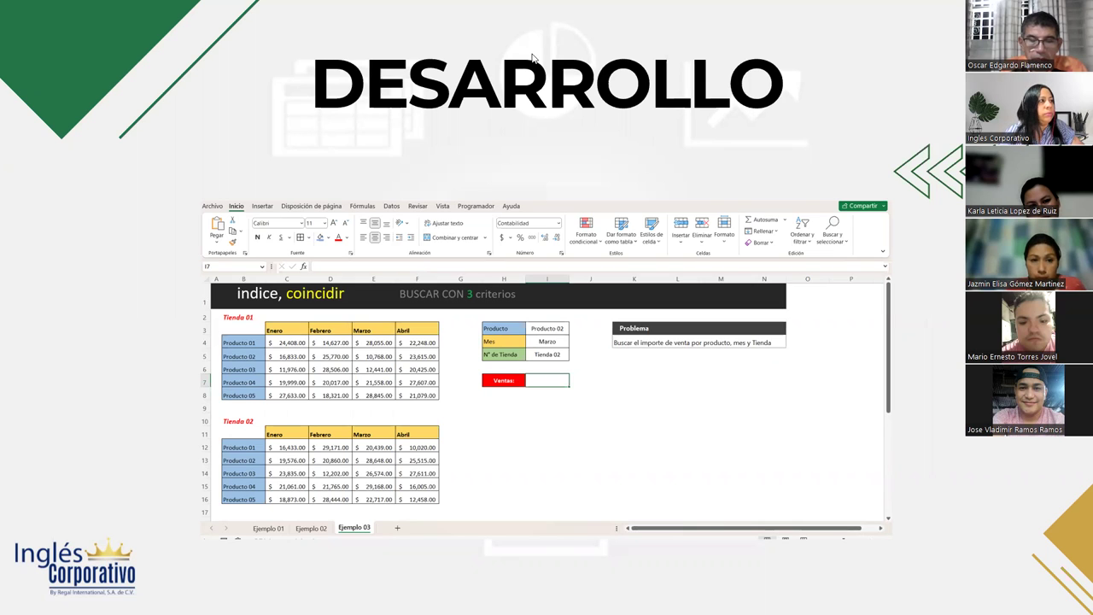
- Exit the slideshow and return to the Práctica sesión 8 workbook in Excel
click(1012, 76)
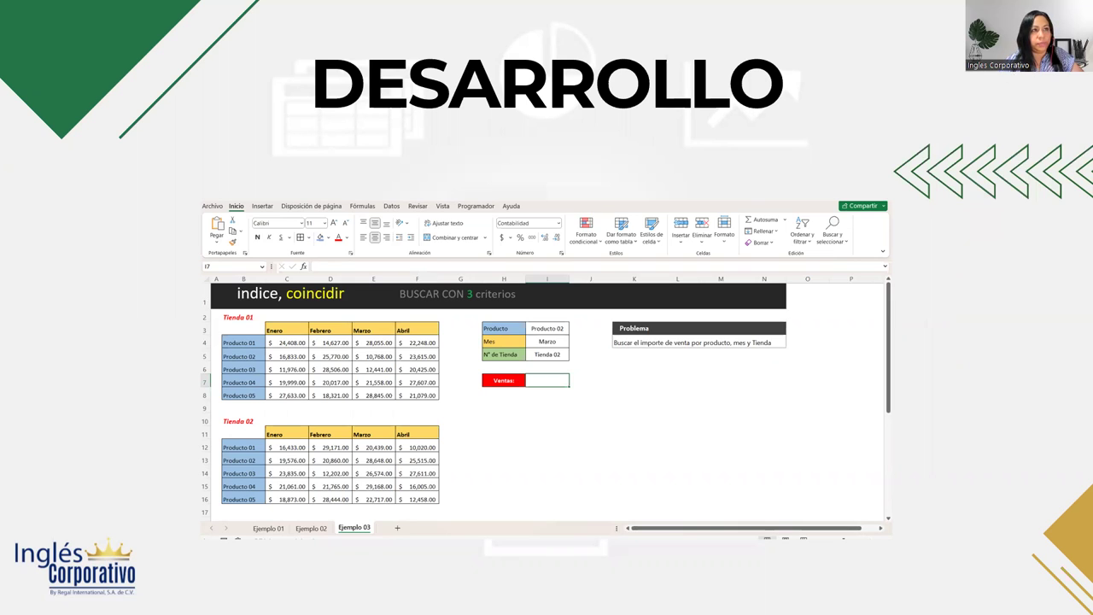
click(1012, 76)
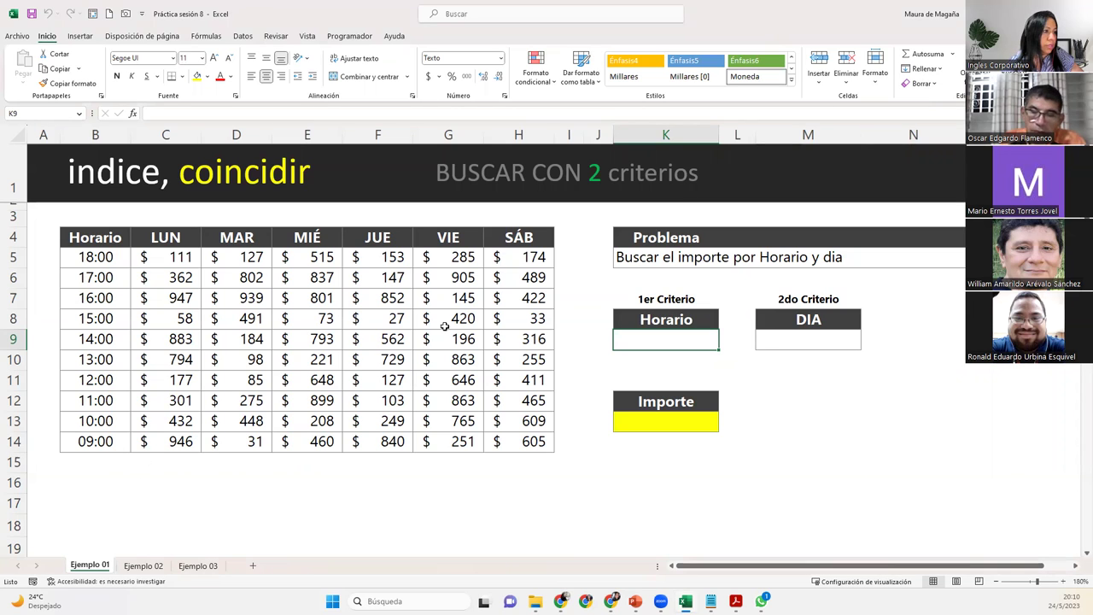
- Point out result K13, Horario input K9 with times B5:B14, and DIA input M9 with LUN–SÁB headers
click(671, 420)
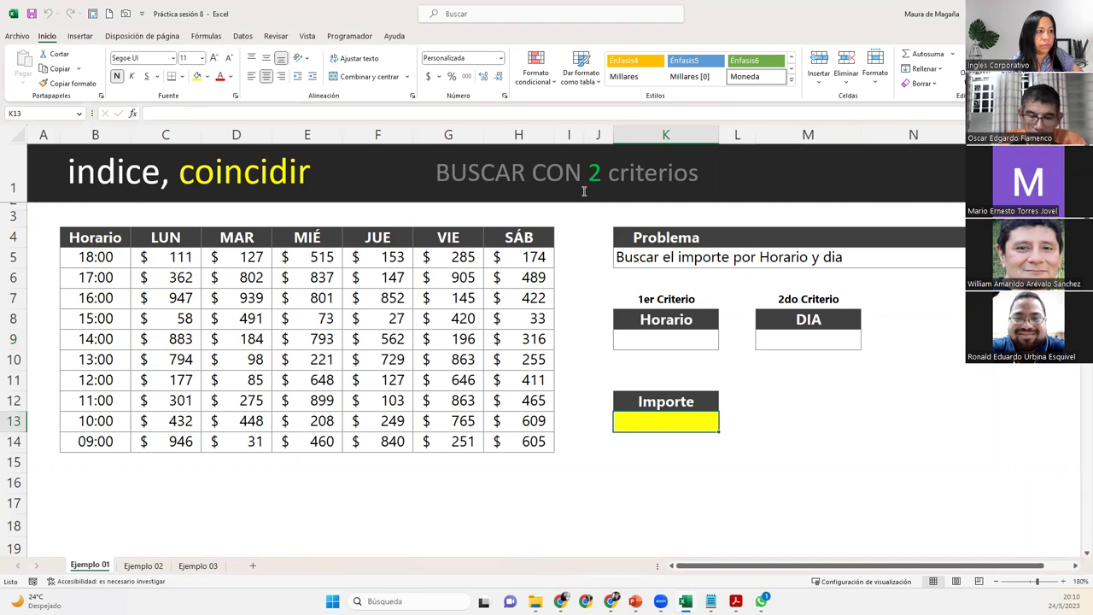
click(656, 338)
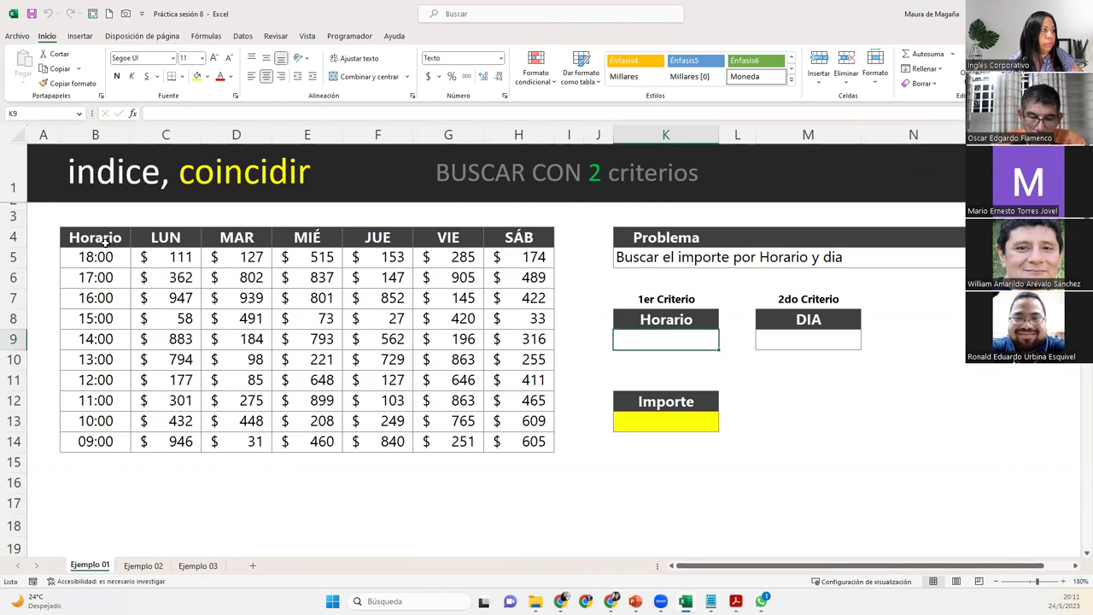
drag(94, 257, 96, 440)
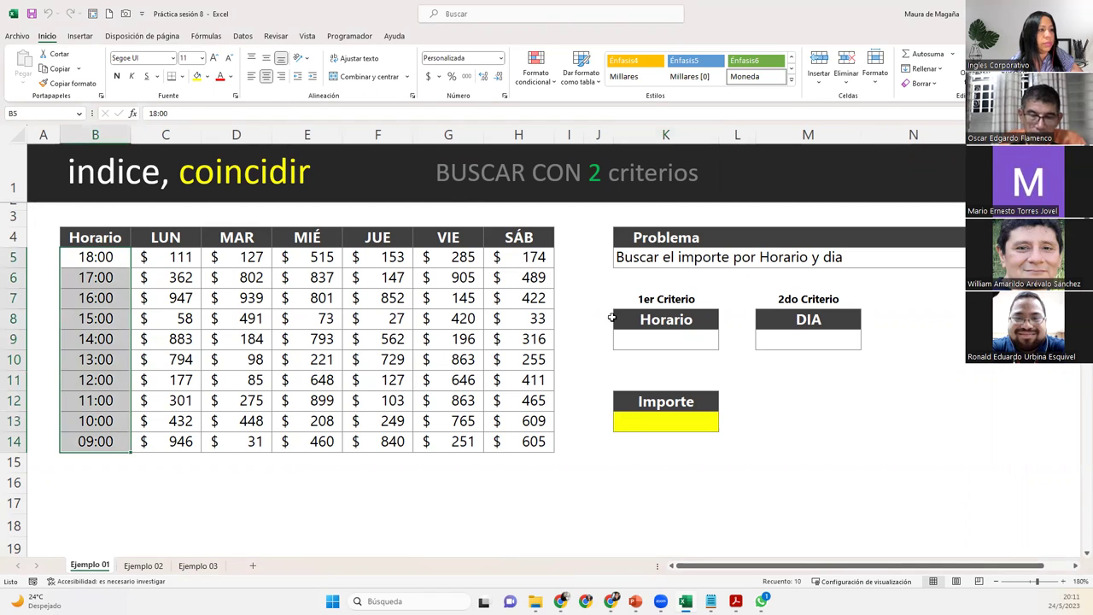
click(788, 337)
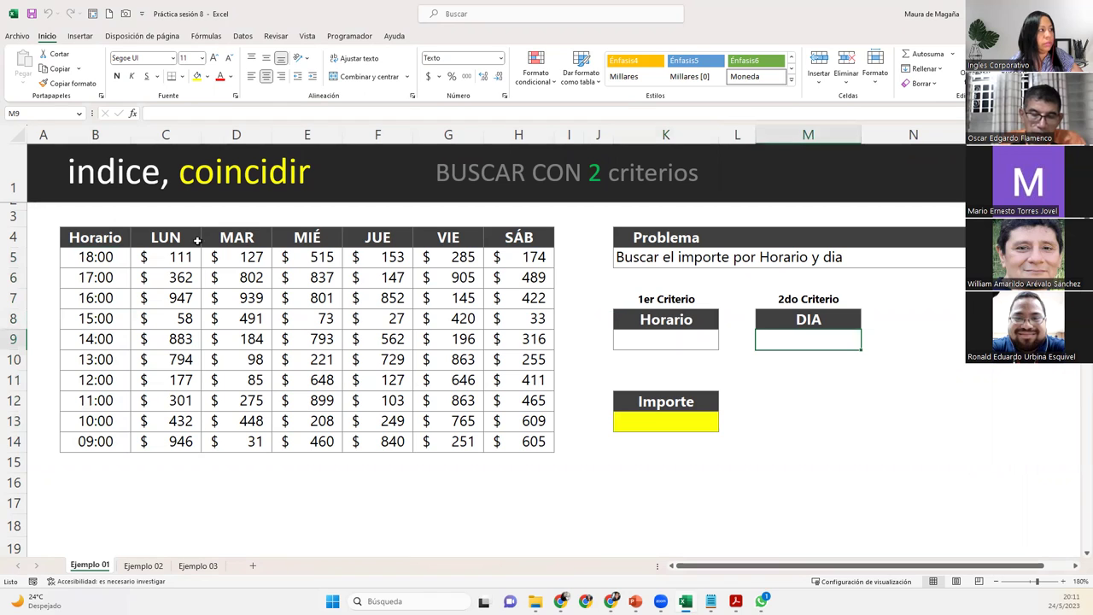
drag(161, 237, 510, 236)
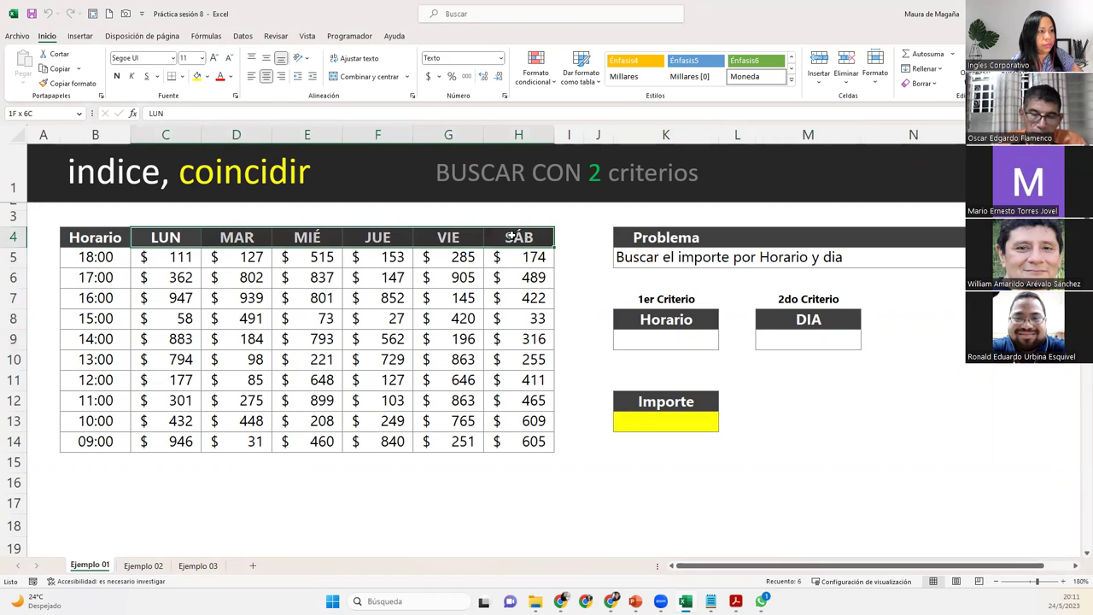
click(687, 420)
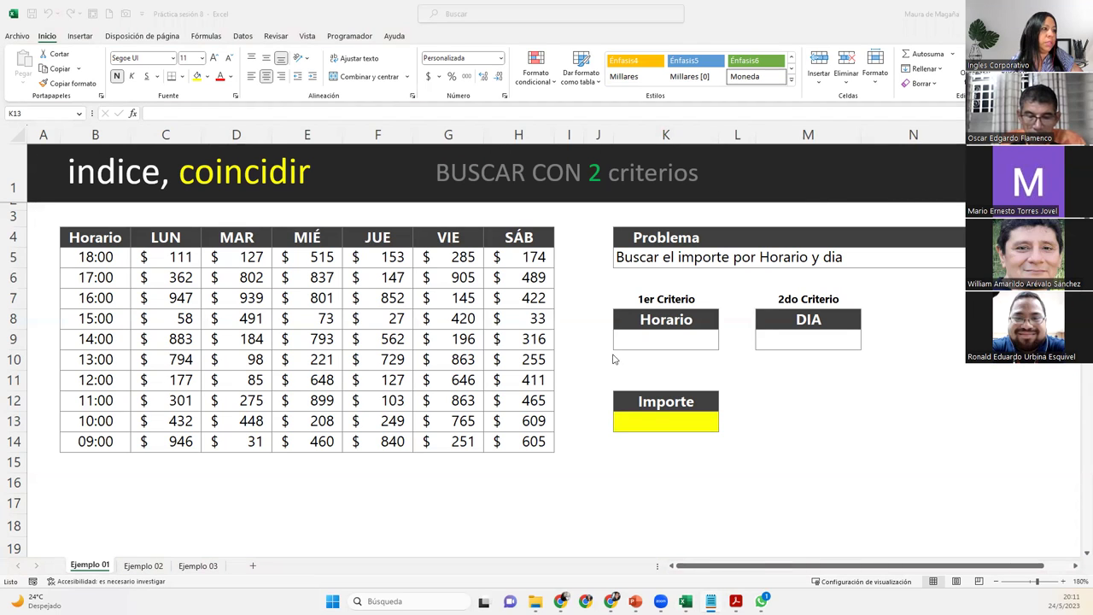
click(655, 339)
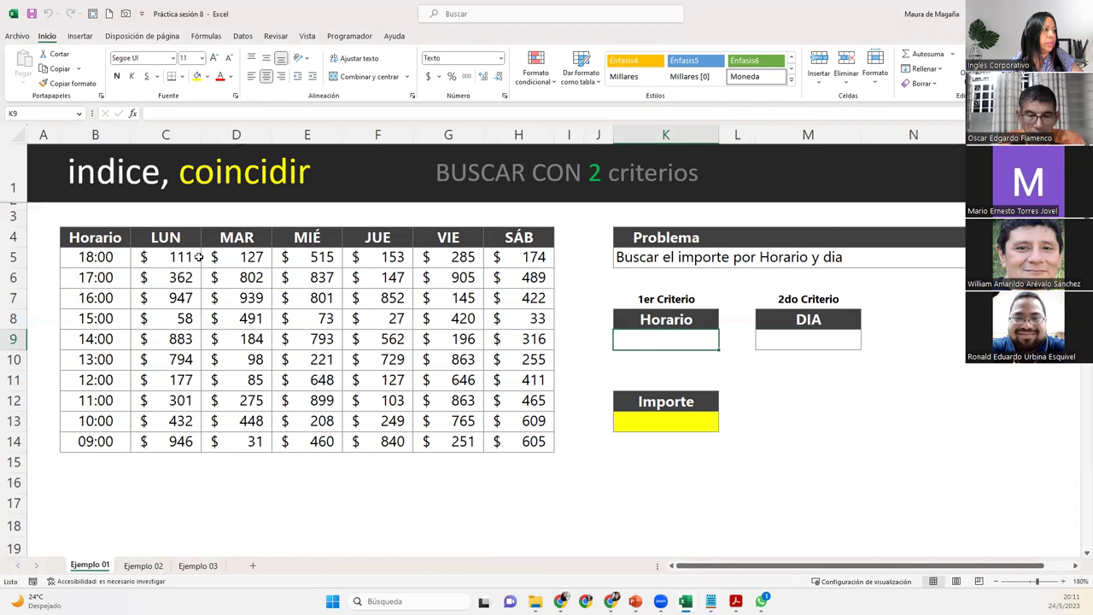
drag(92, 248, 102, 442)
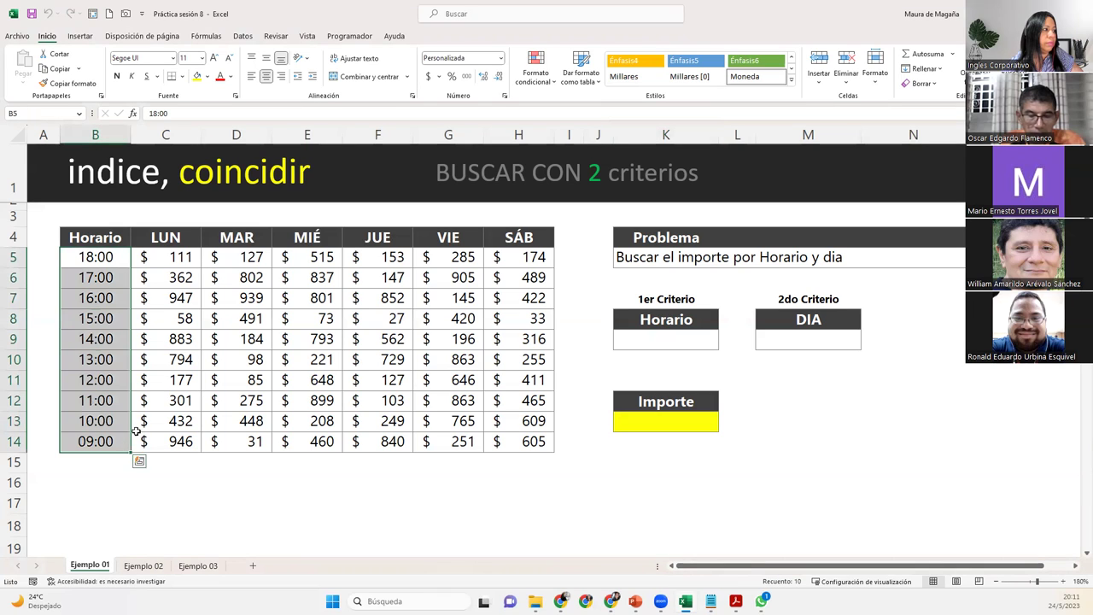
click(634, 335)
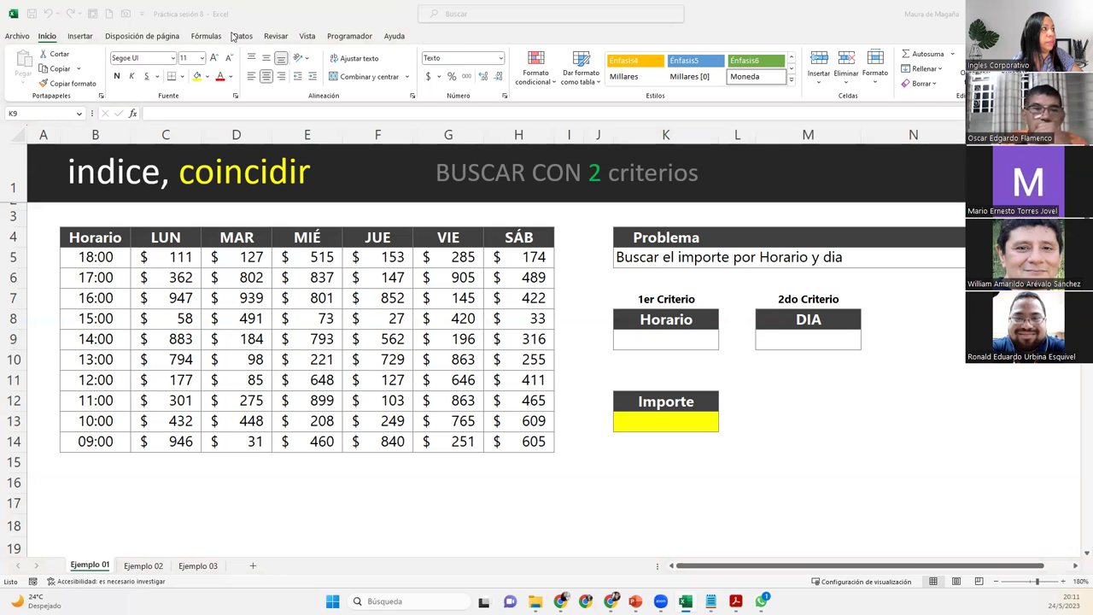
- Review the workbook's existing defined names in the Name Manager
click(206, 35)
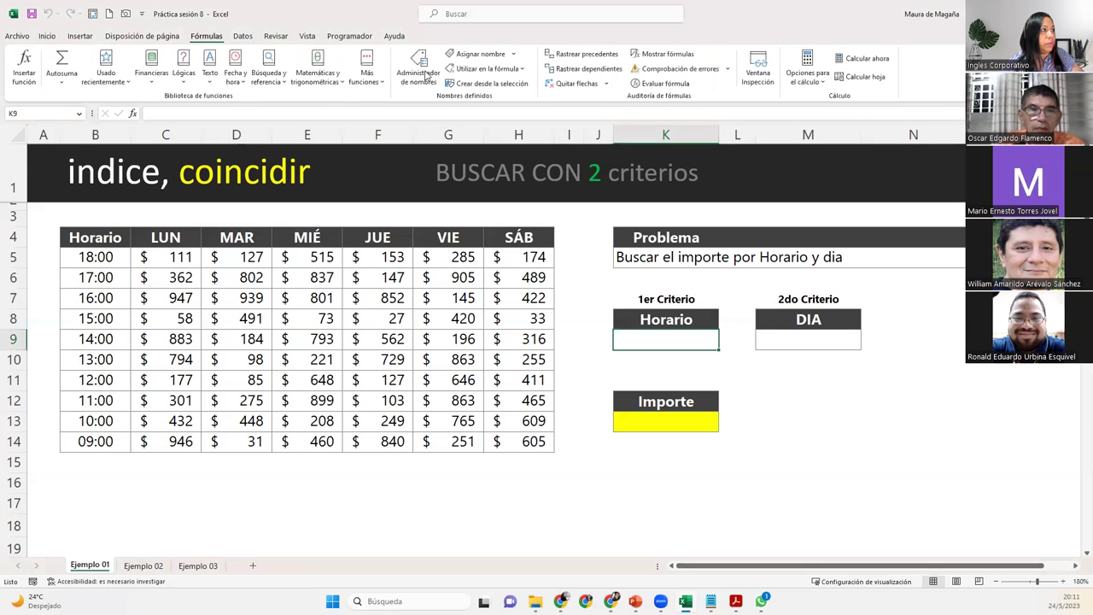
click(419, 65)
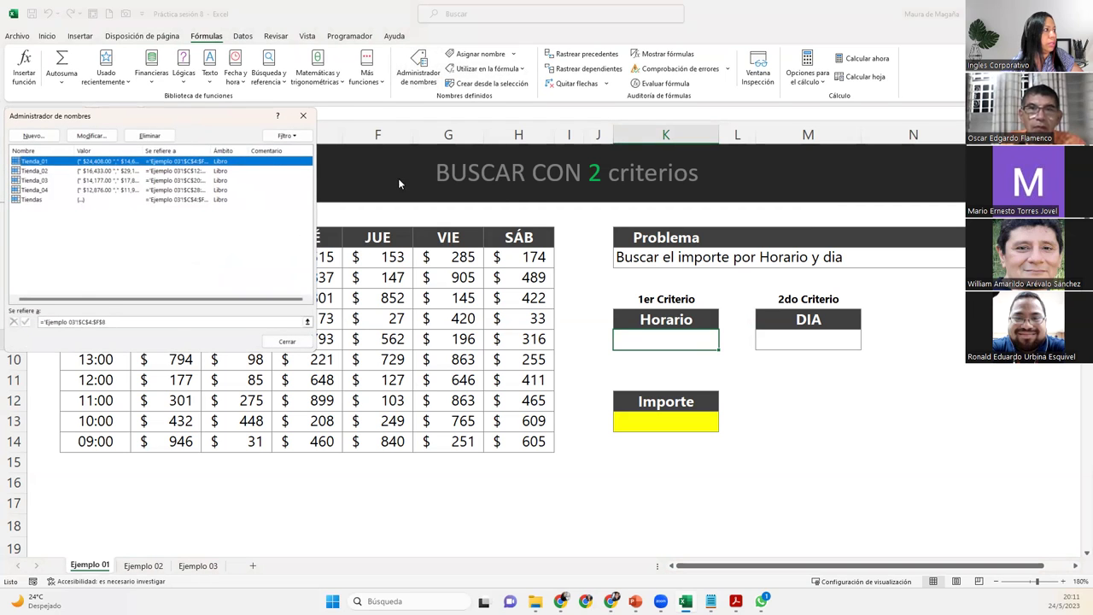
click(518, 182)
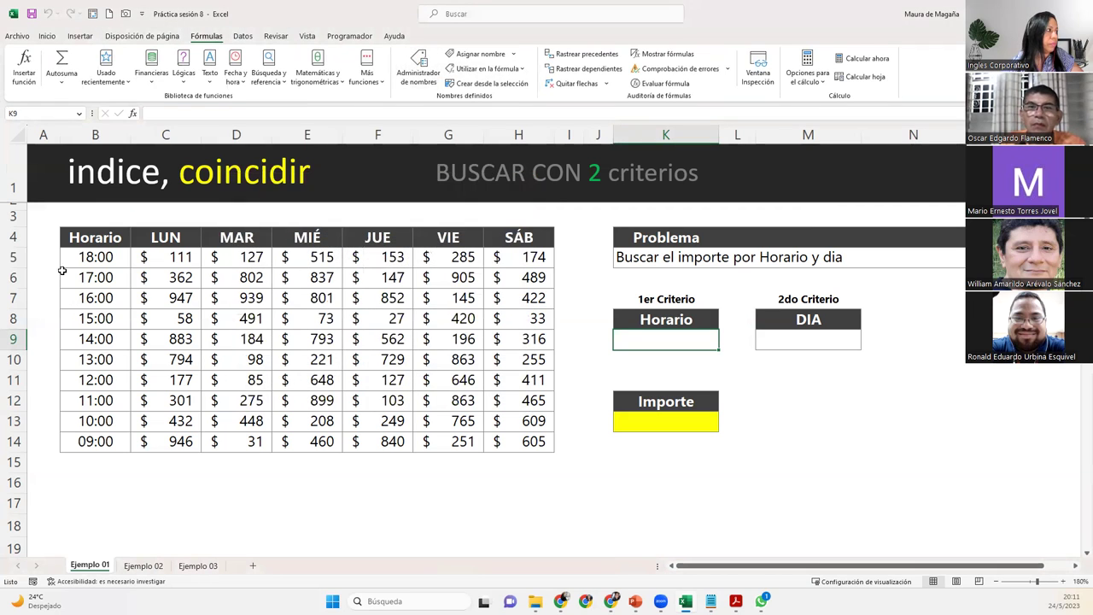
- Name the times B5:B14 Horario, then start naming the day headers C4:H4
drag(108, 256, 109, 436)
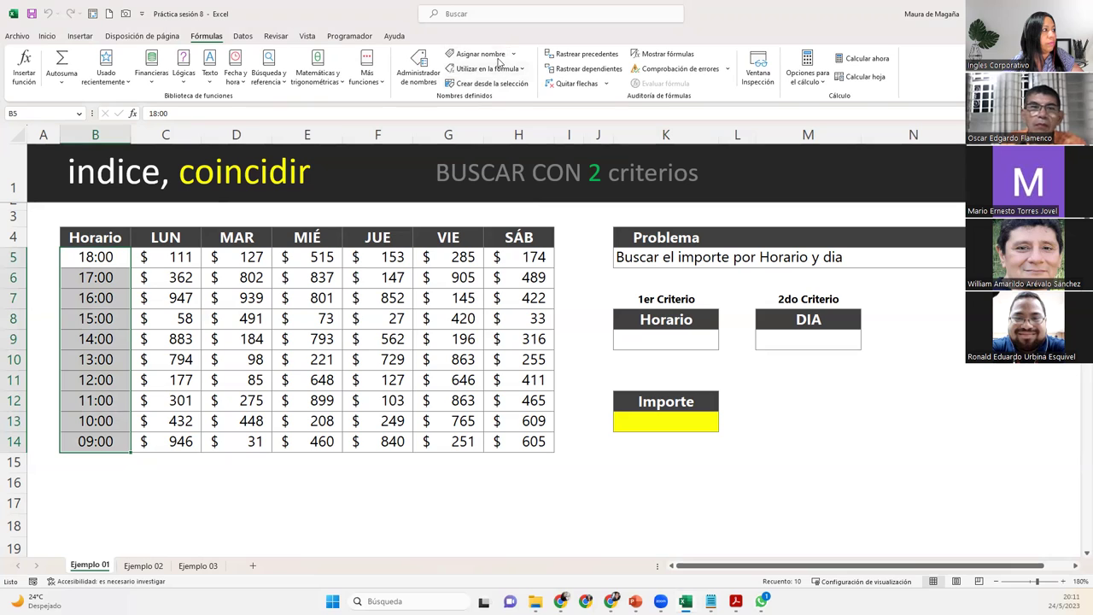
click(481, 54)
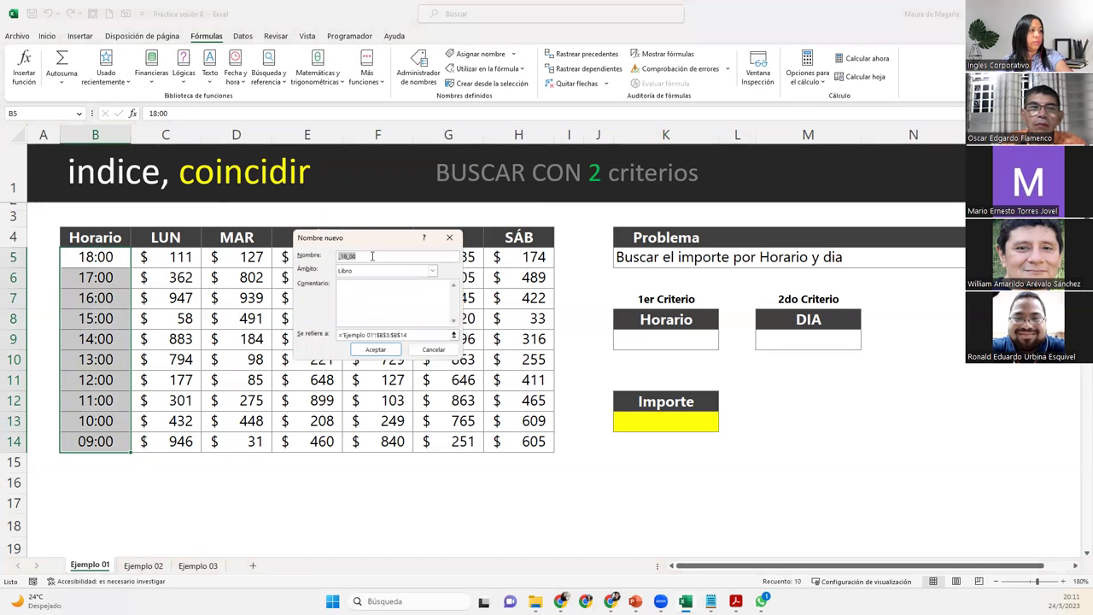
text(Horario)
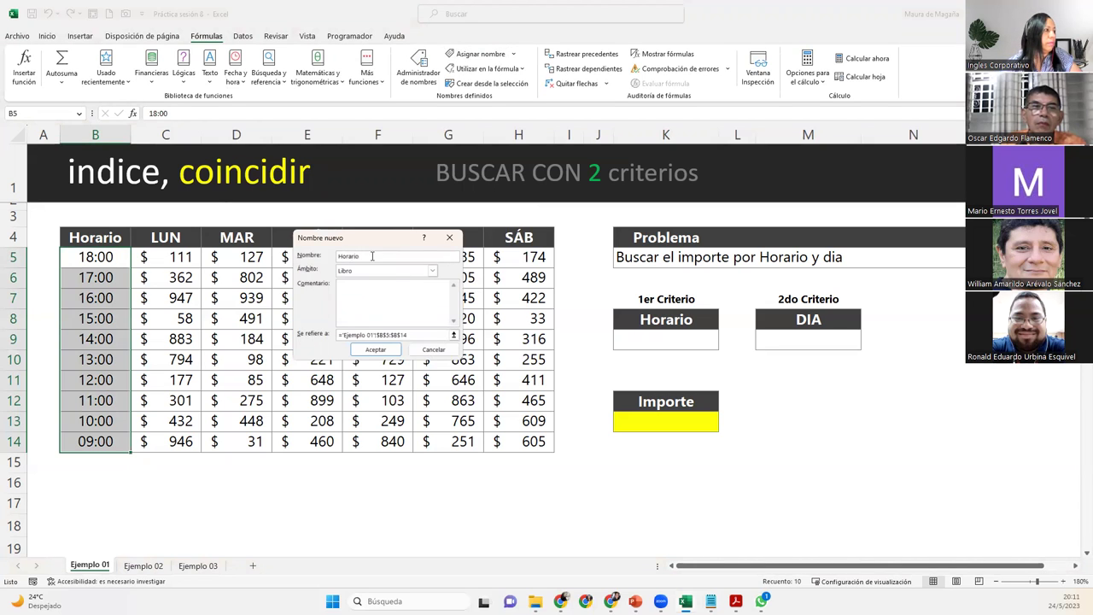
key(Return)
drag(147, 238, 493, 238)
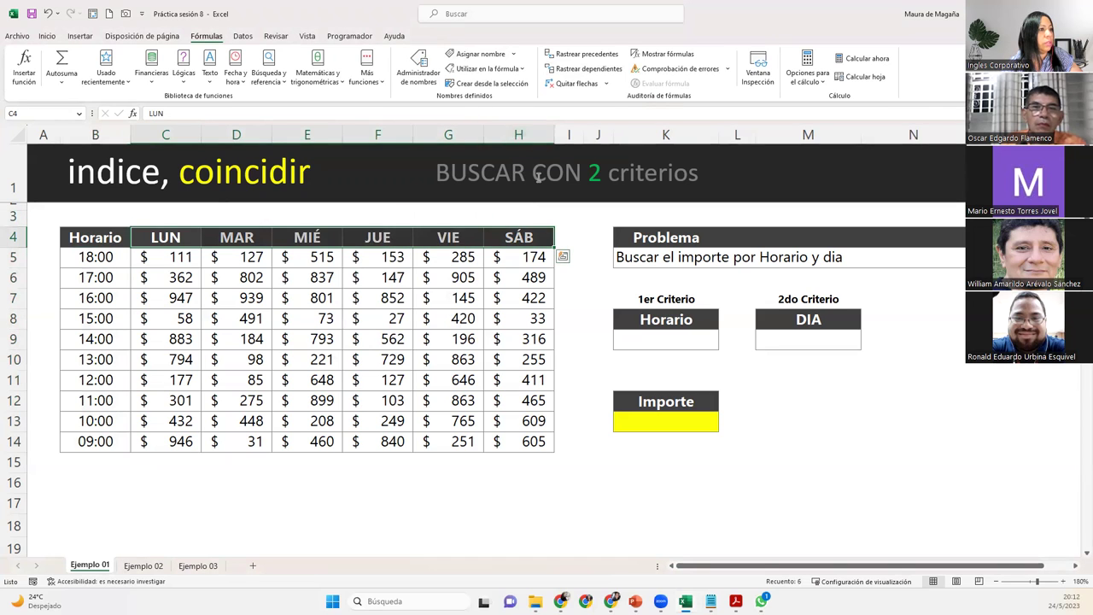
click(480, 53)
text(Dias)
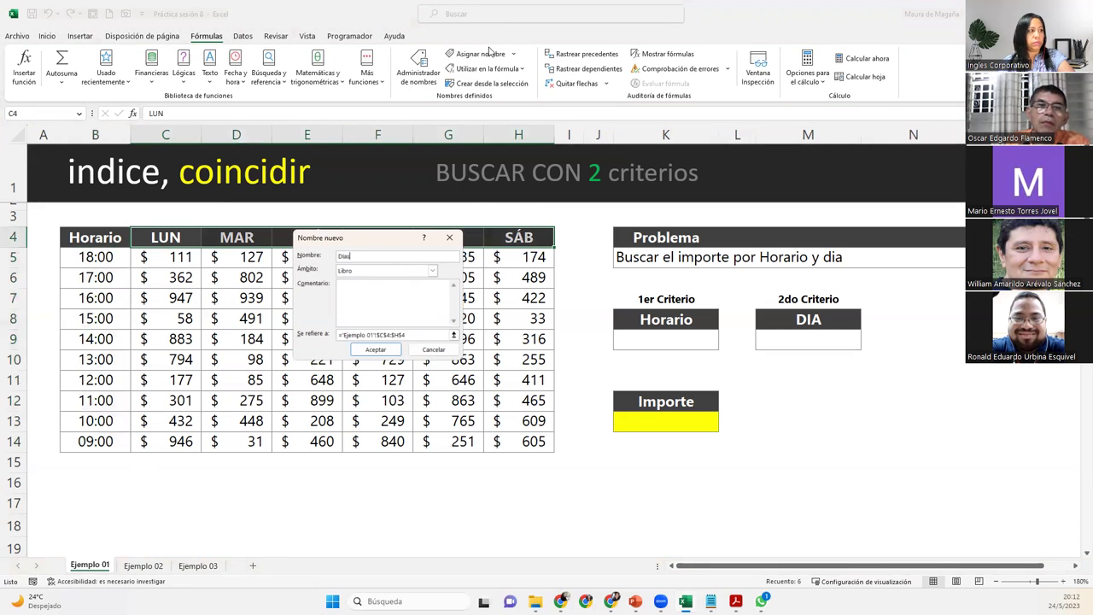
- Confirm Dias as the defined name for the LUN–SÁB headers in C4:H4
key(Return)
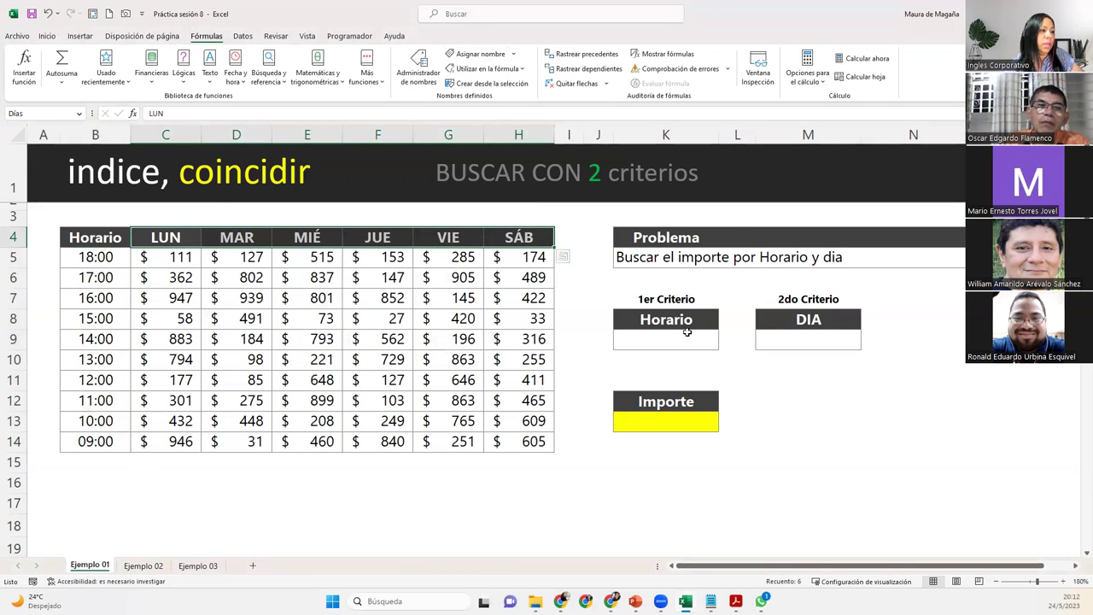
click(686, 345)
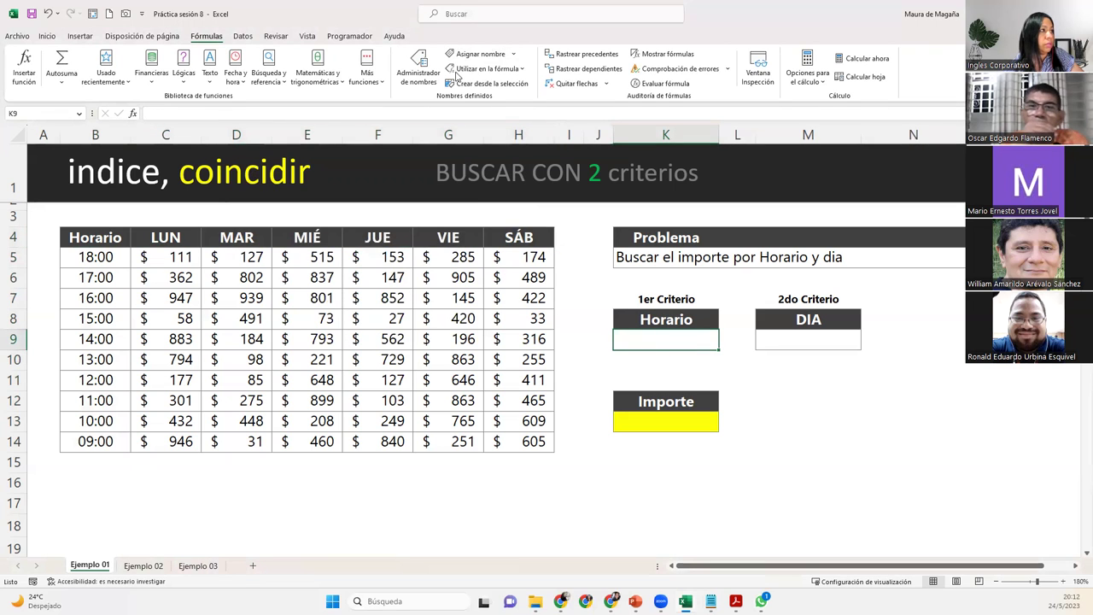
- Give K9 list validation with source =horario and check its 18:00–09:00 drop-down
click(243, 36)
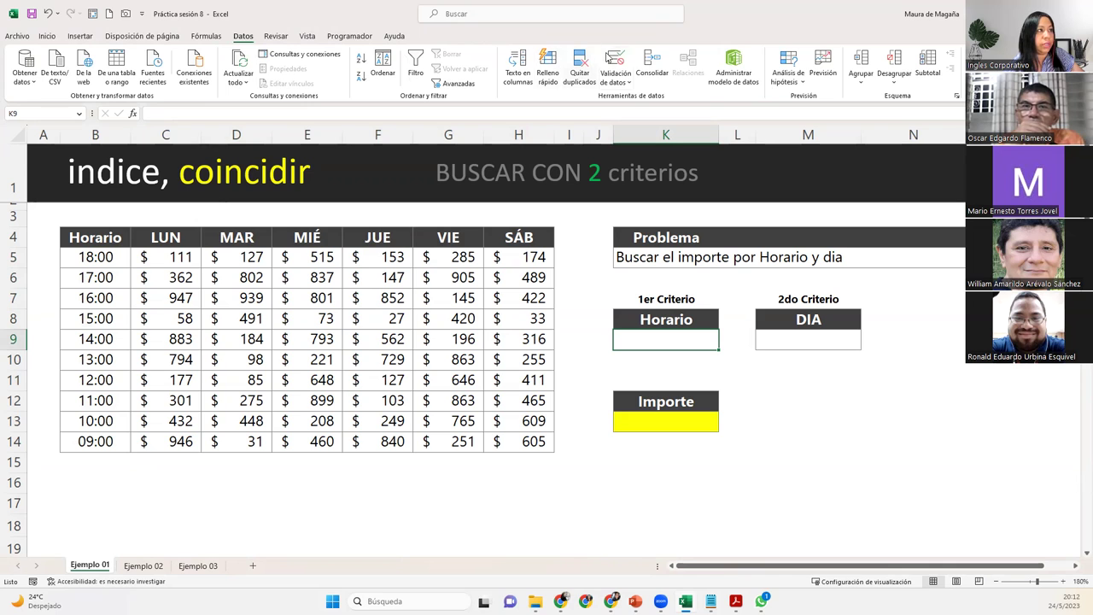
click(615, 58)
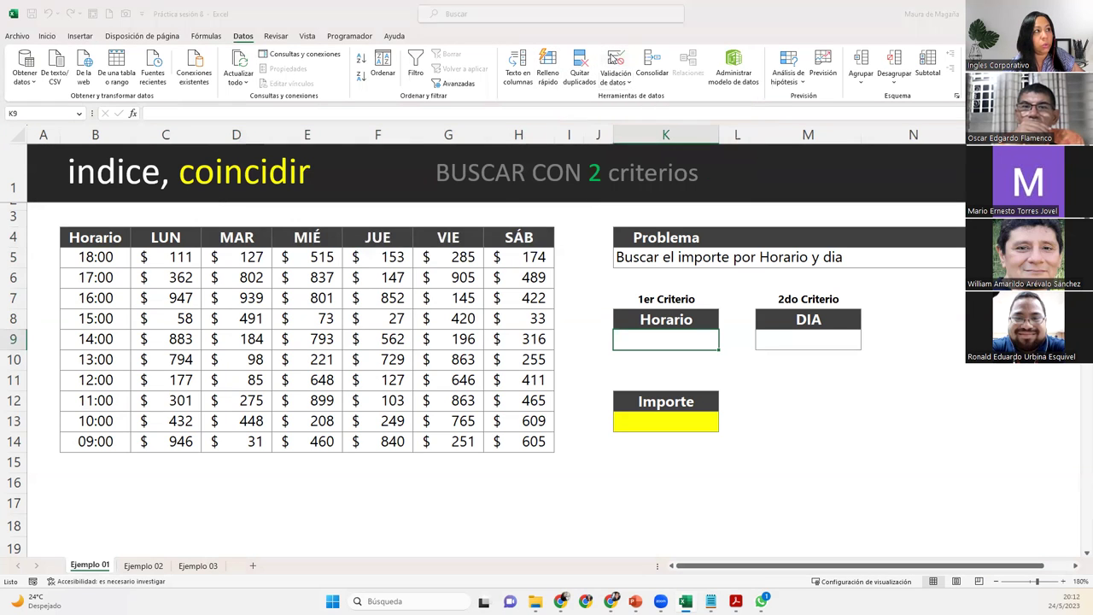
click(337, 268)
click(301, 302)
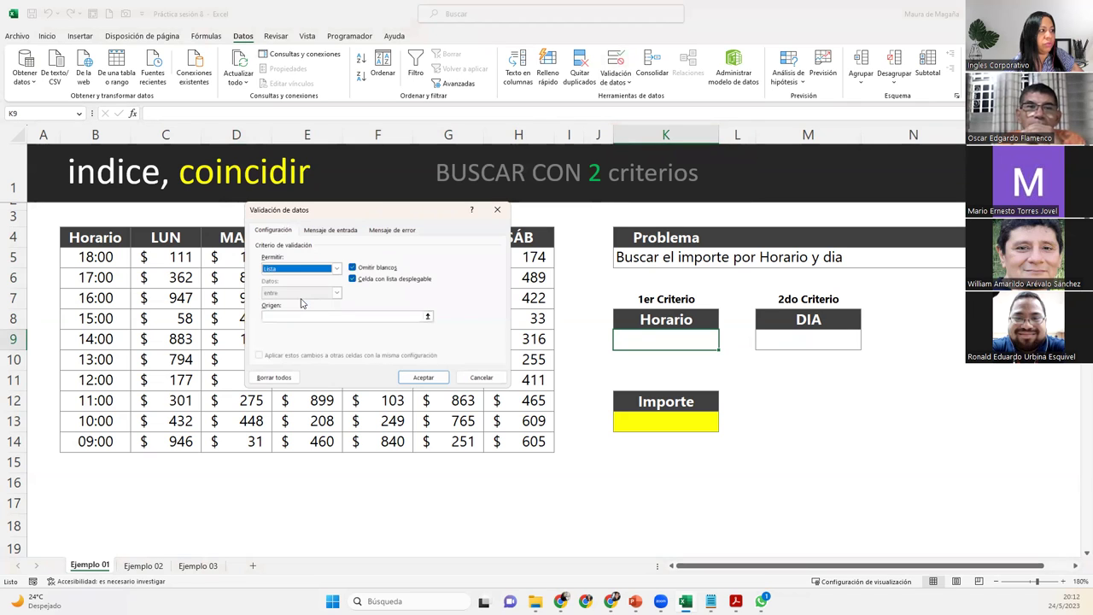
click(300, 314)
text(=horario)
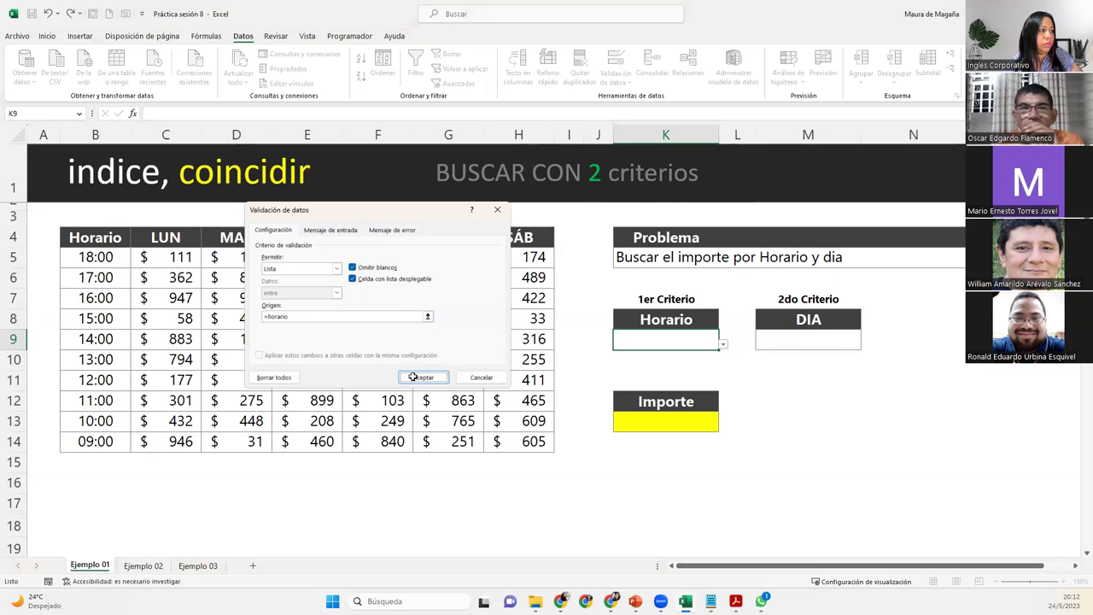
click(421, 377)
click(722, 345)
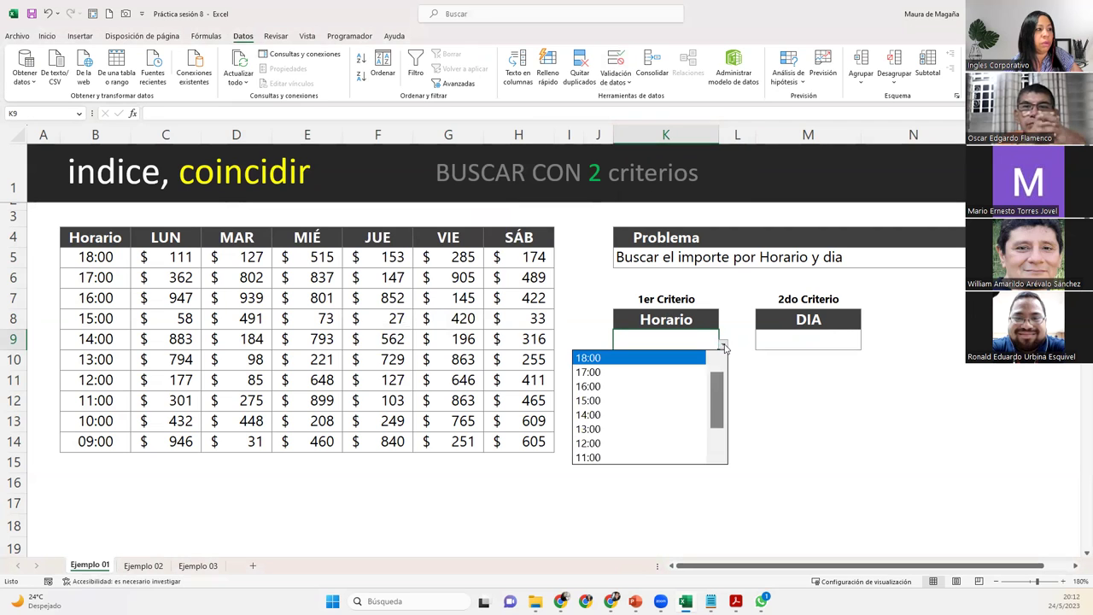
drag(718, 399, 720, 345)
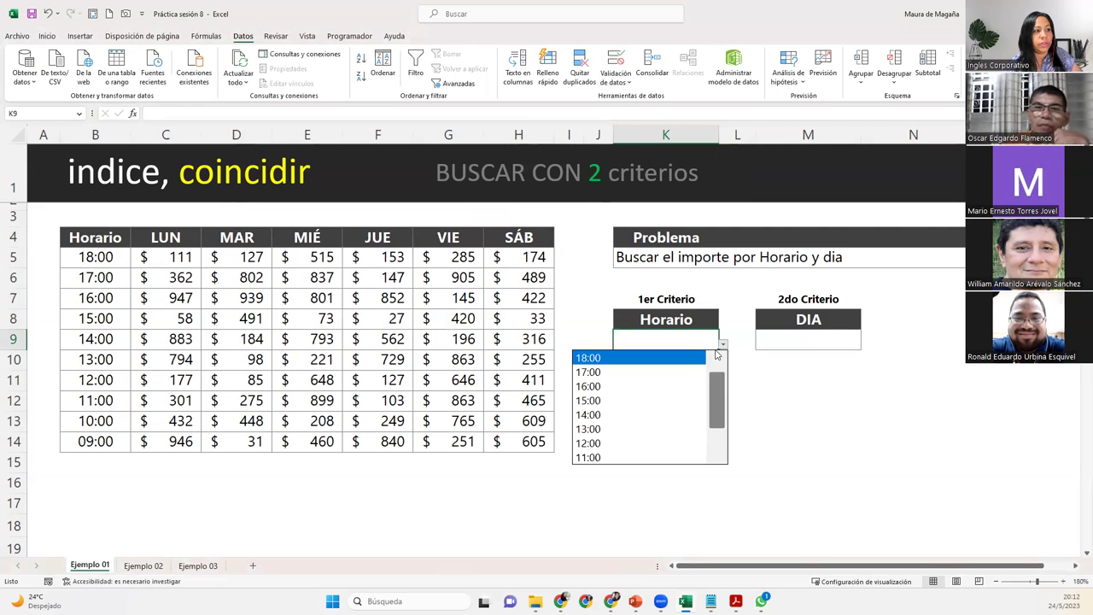
click(790, 337)
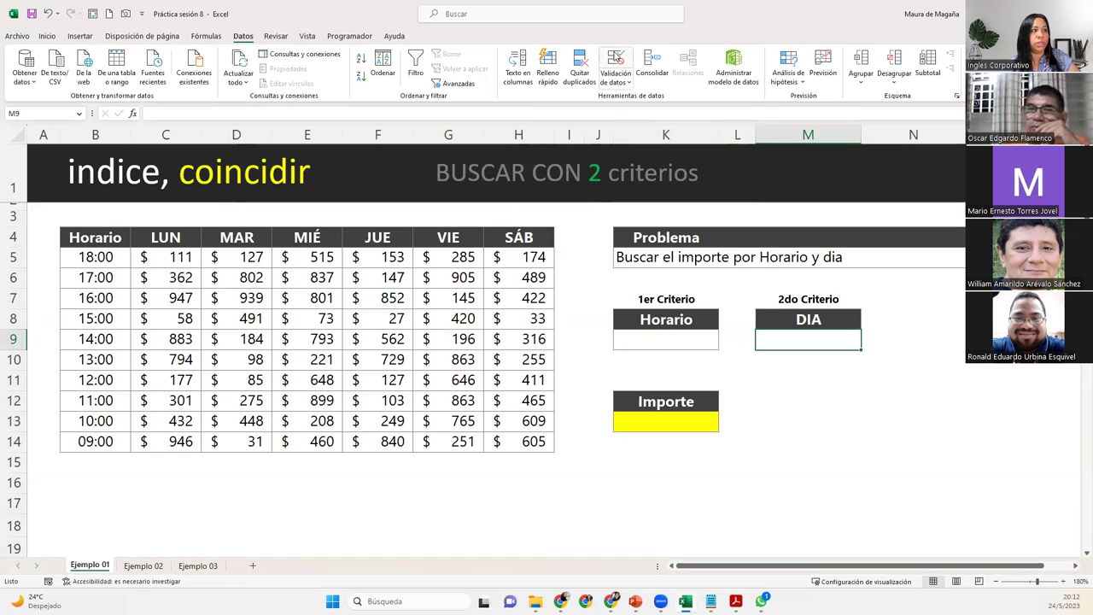
- Give M9 a List data validation with source =dias
click(616, 61)
click(337, 269)
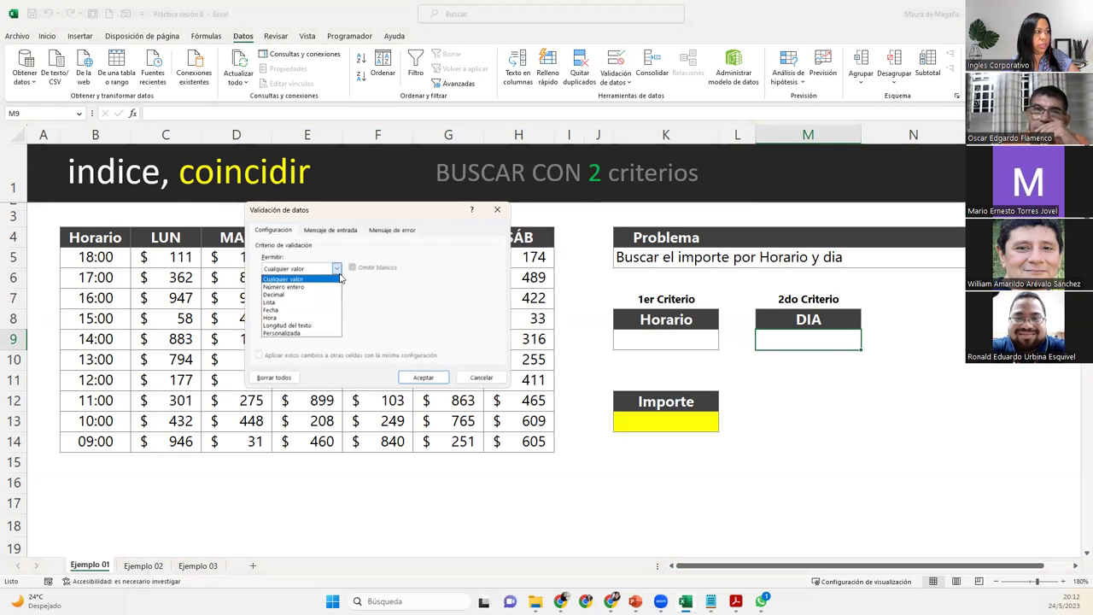
click(333, 302)
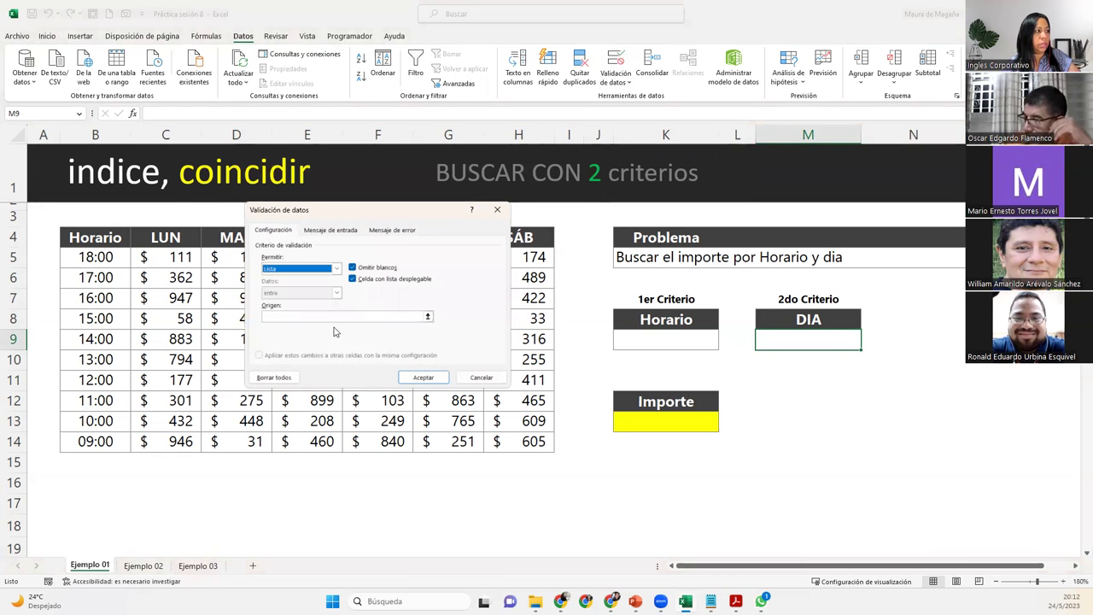
click(337, 317)
text(=)
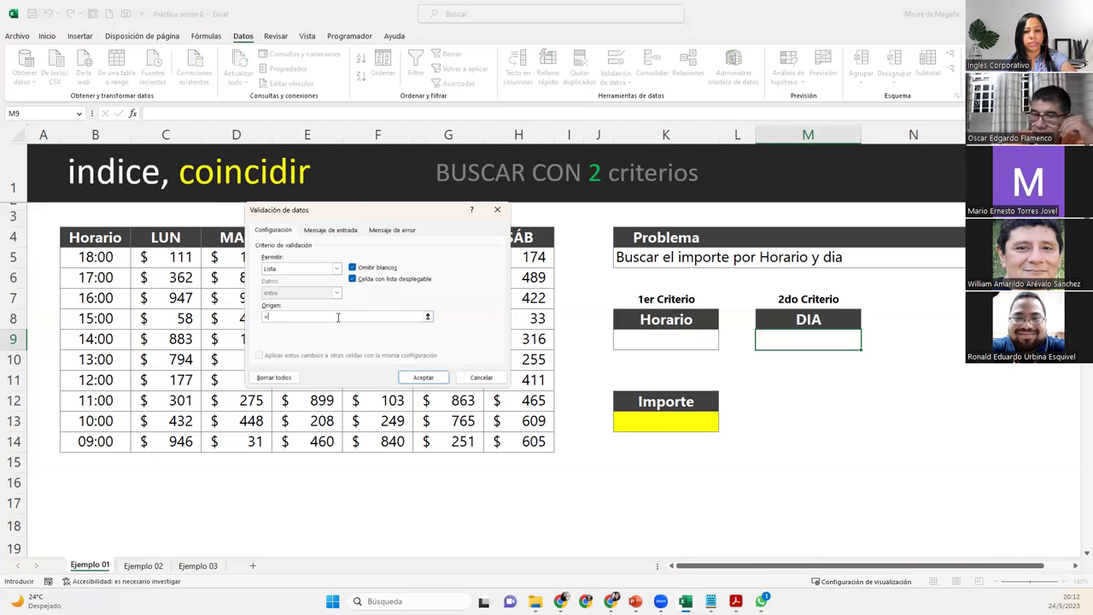
text(dias)
key(Return)
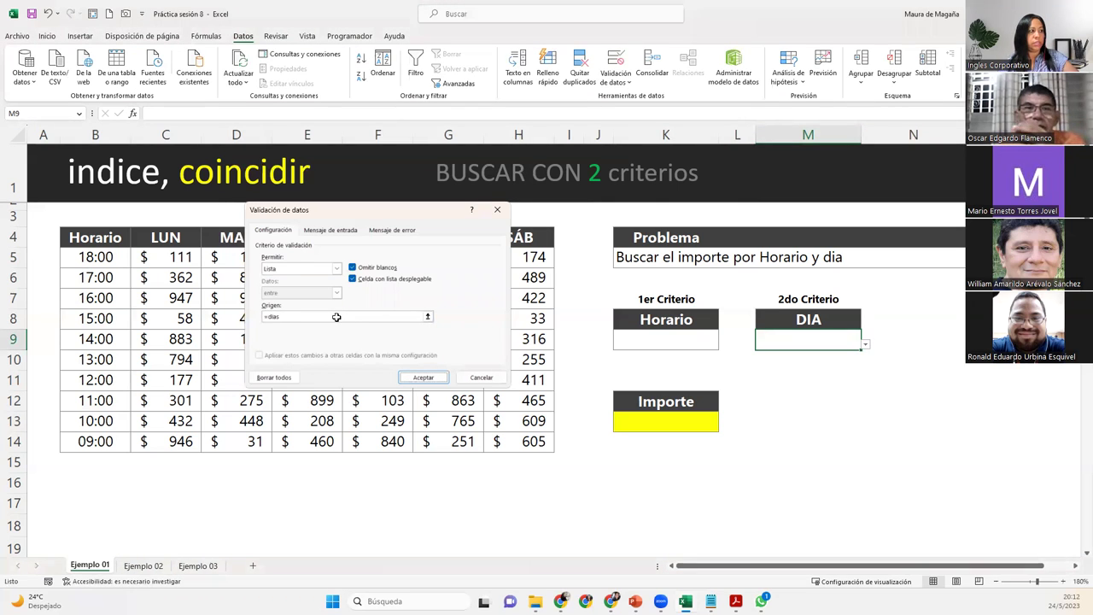
- Test the M9 days dropdown, then move through K9 to the Importe cell K13
click(866, 346)
click(866, 345)
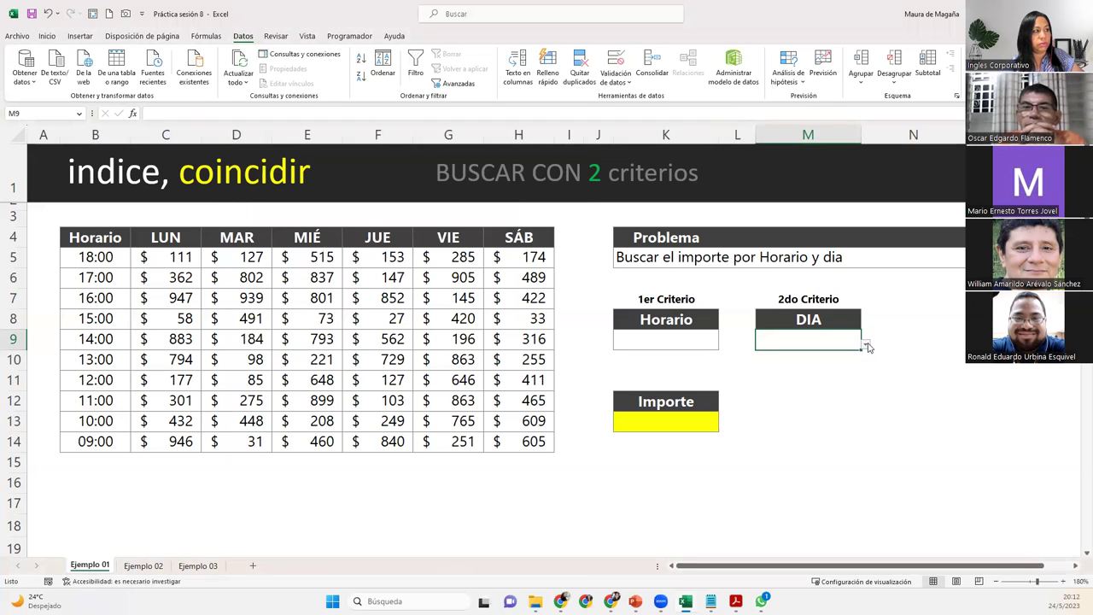
click(714, 340)
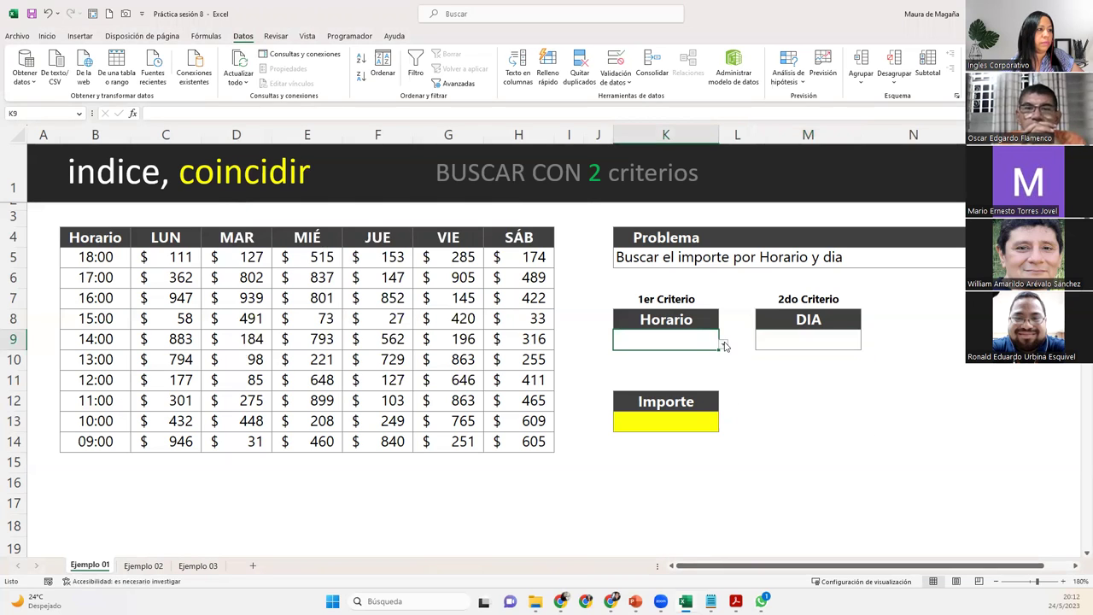
click(662, 413)
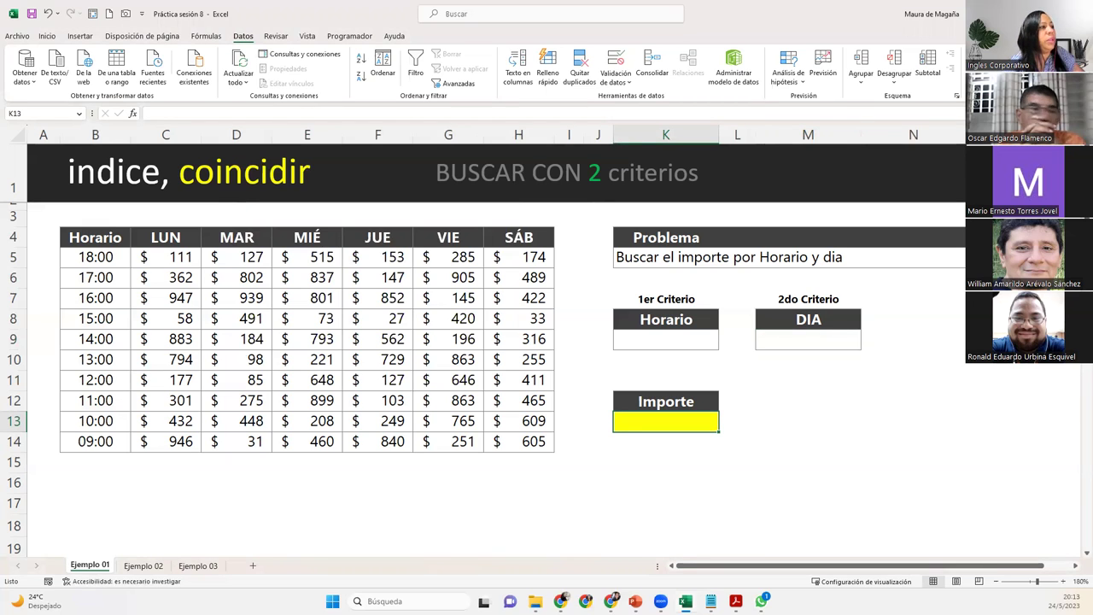
- Pick 14:00 from the Horario dropdown in K9 and JUE from the DIA dropdown in M9
click(699, 340)
click(722, 345)
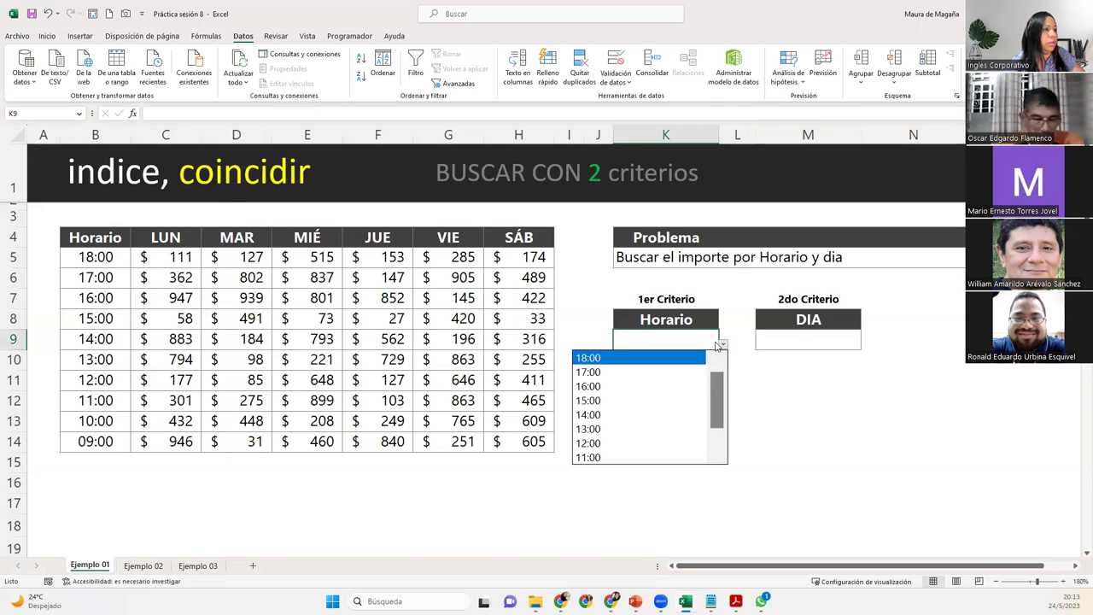
click(595, 415)
click(841, 338)
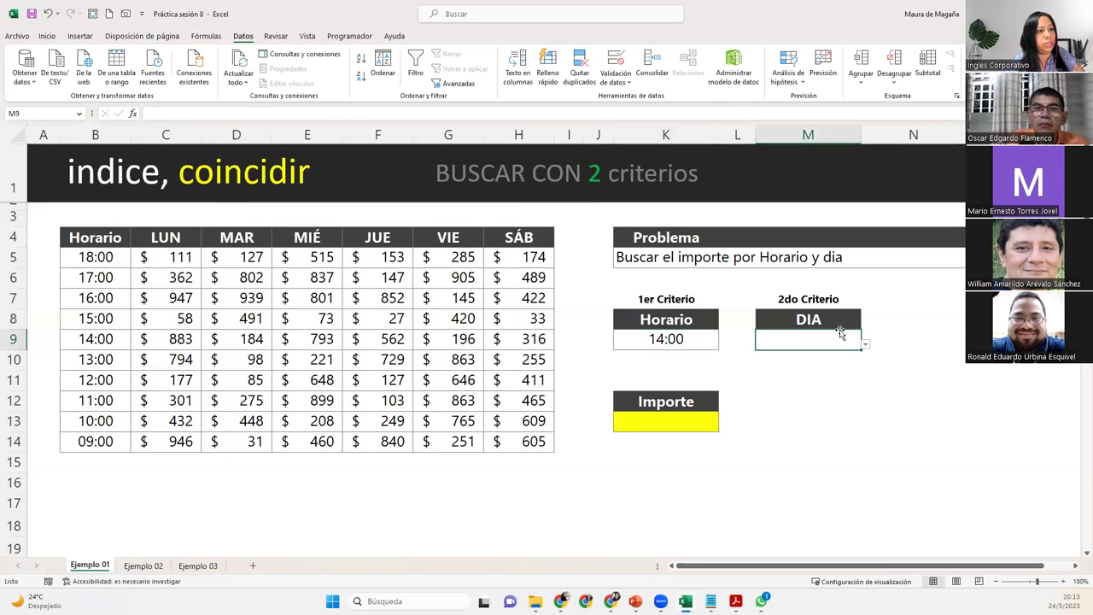
click(866, 343)
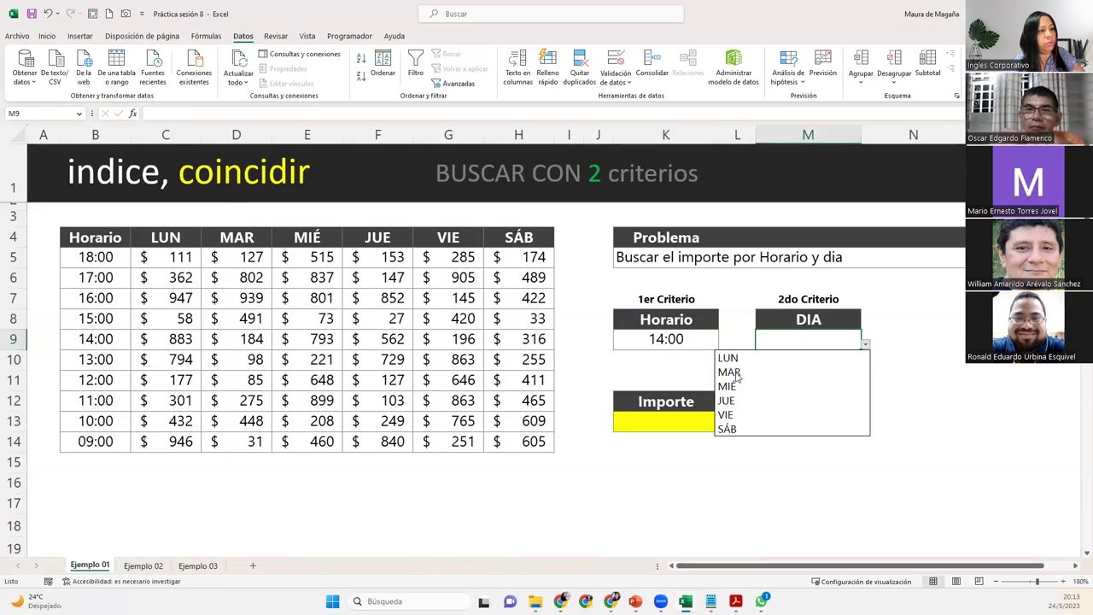
click(744, 399)
click(671, 419)
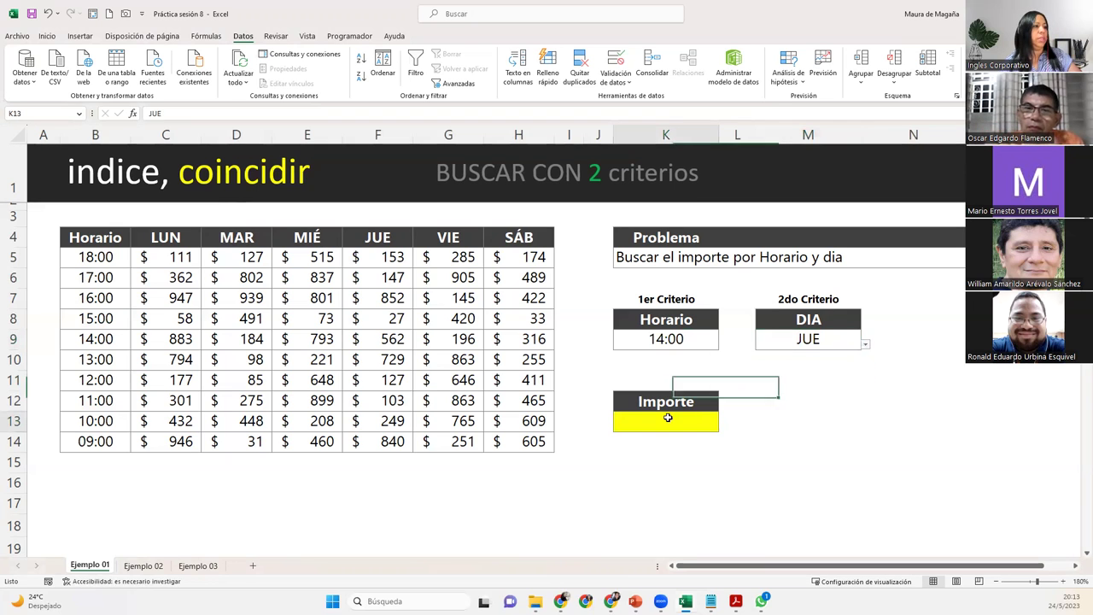
- Highlight row 9, column F and their intersection F9 (562), then select K13
click(16, 339)
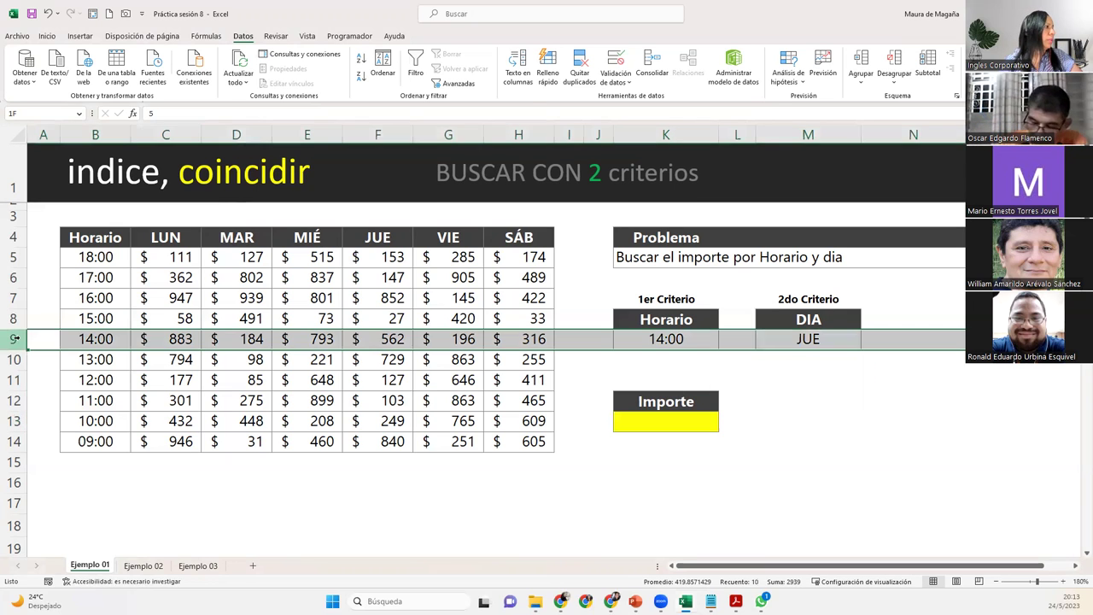
ctrl+click(377, 134)
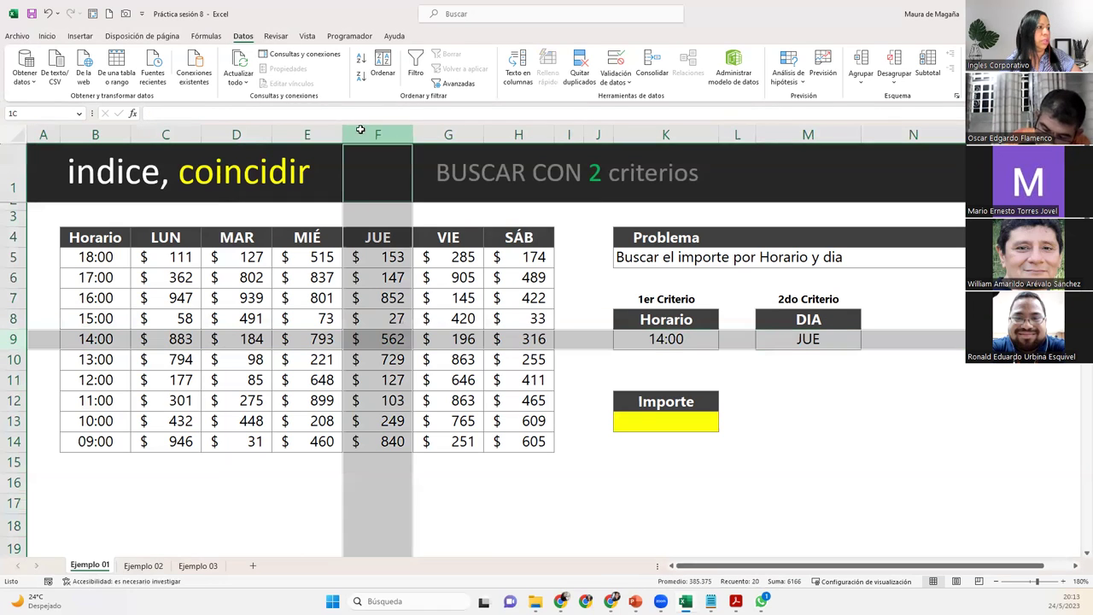
ctrl+click(398, 342)
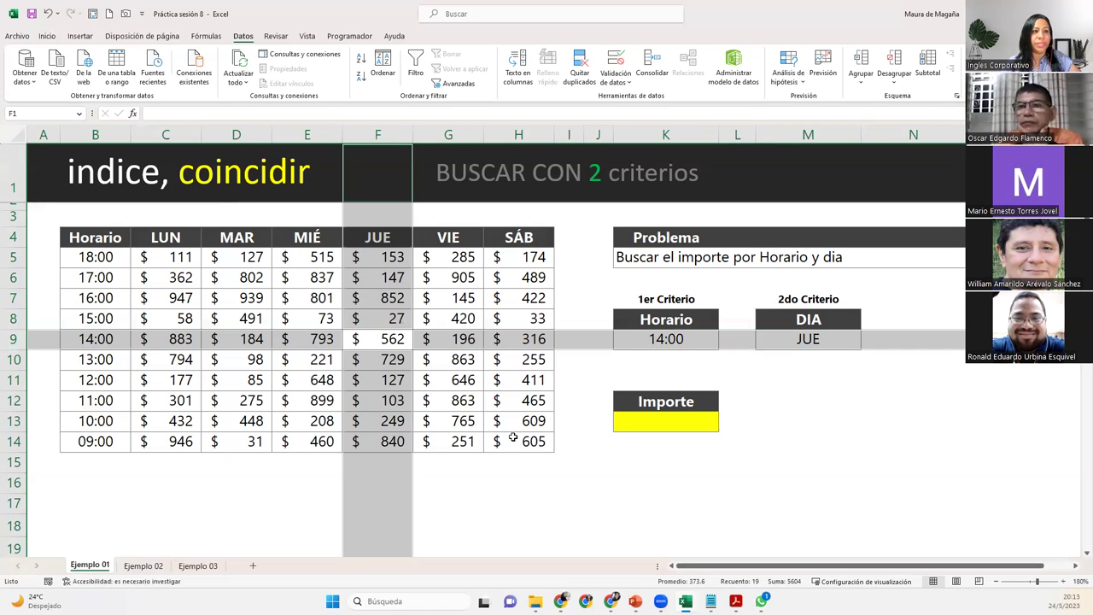
click(699, 424)
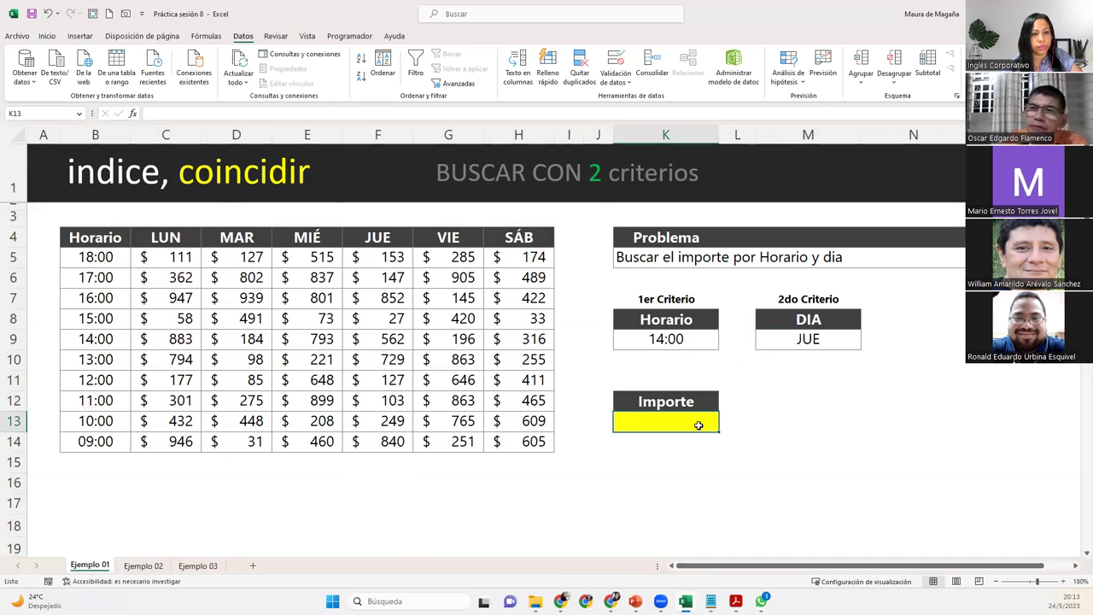
- Start =INDICE in K13 using the price amounts C5:H14 as its array
text(=in)
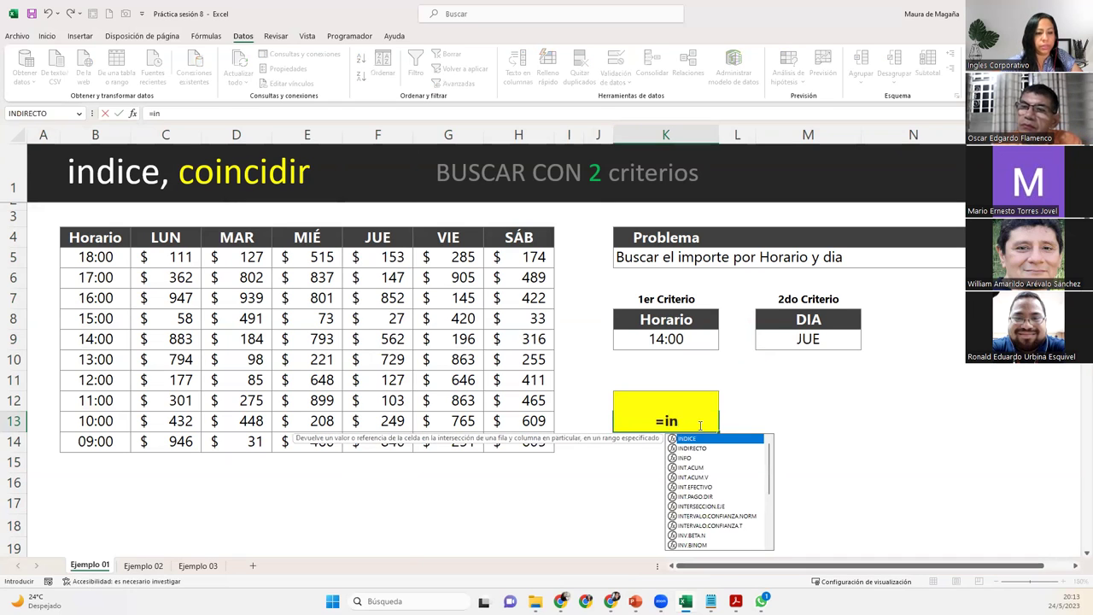
key(Tab)
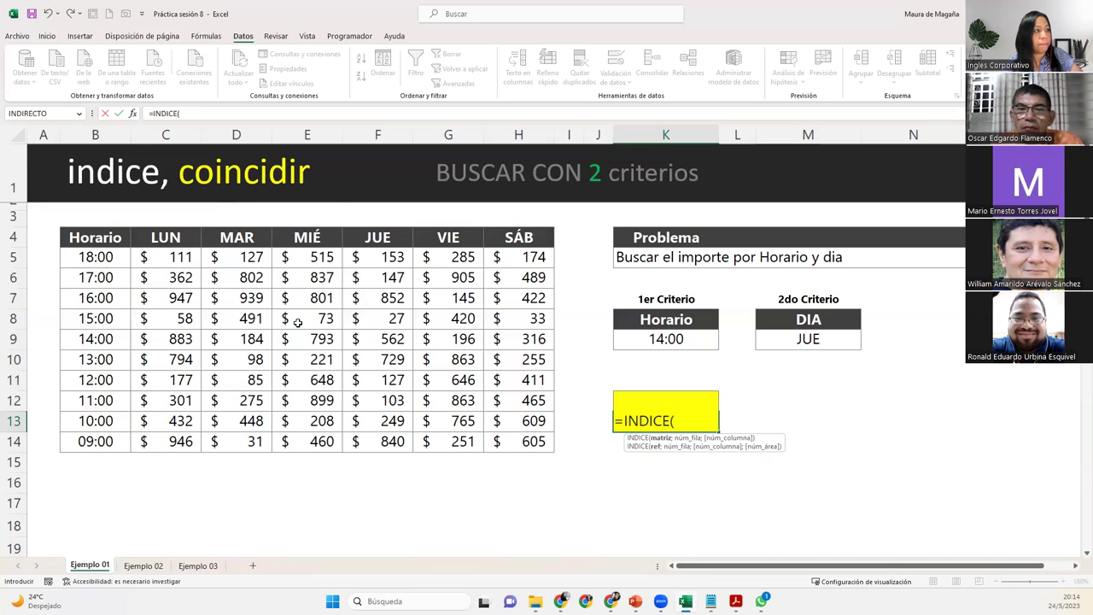
mouse_move(92, 241)
mouse_down()
mouse_move(360, 340)
mouse_move(462, 391)
mouse_up()
click(247, 257)
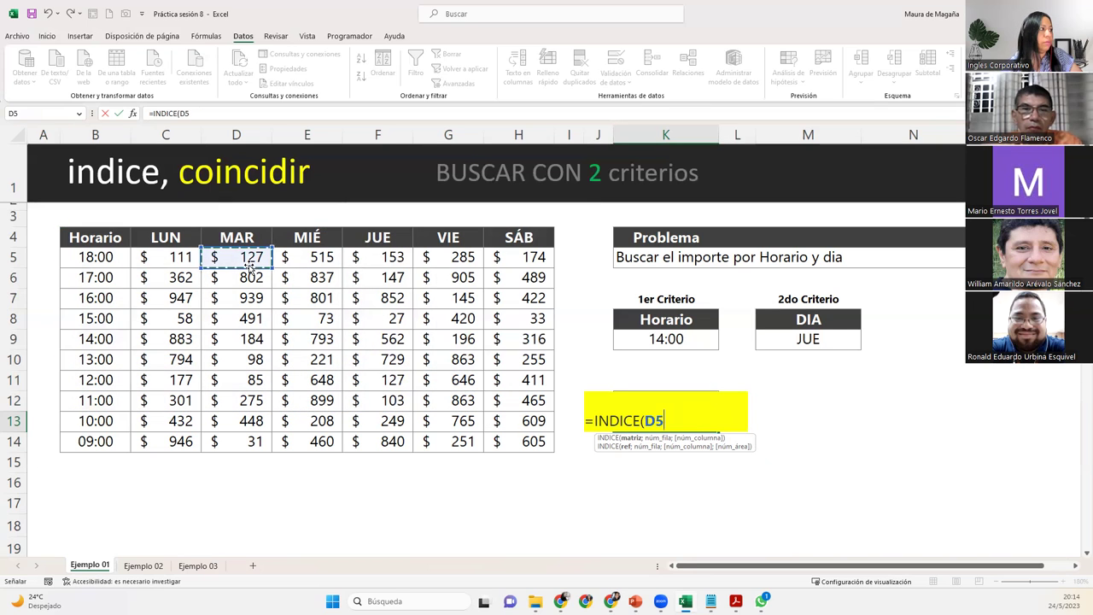
drag(158, 258, 514, 440)
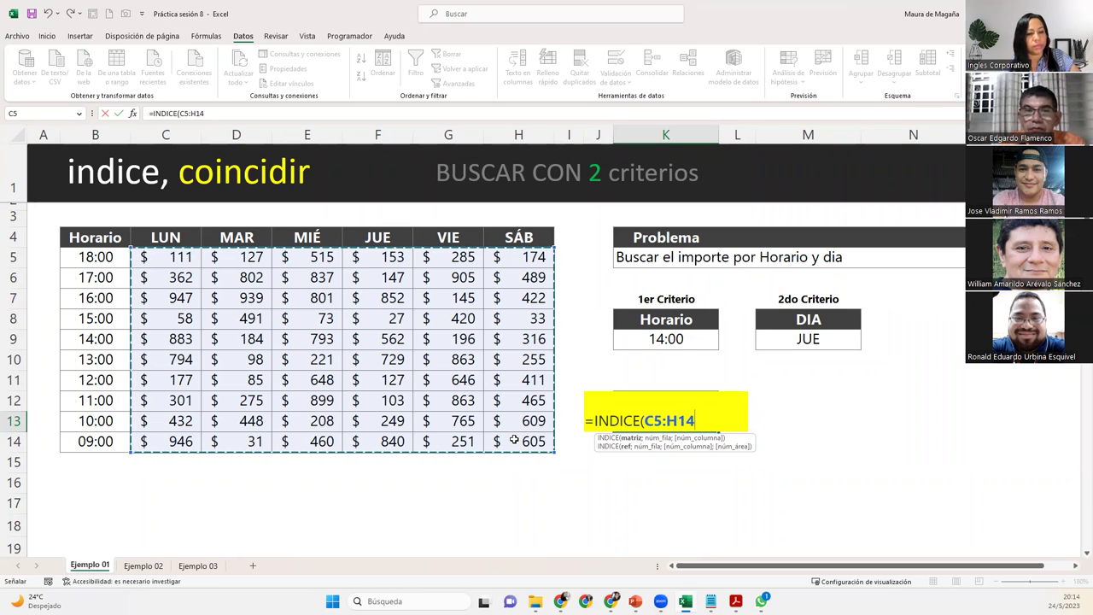
text(;)
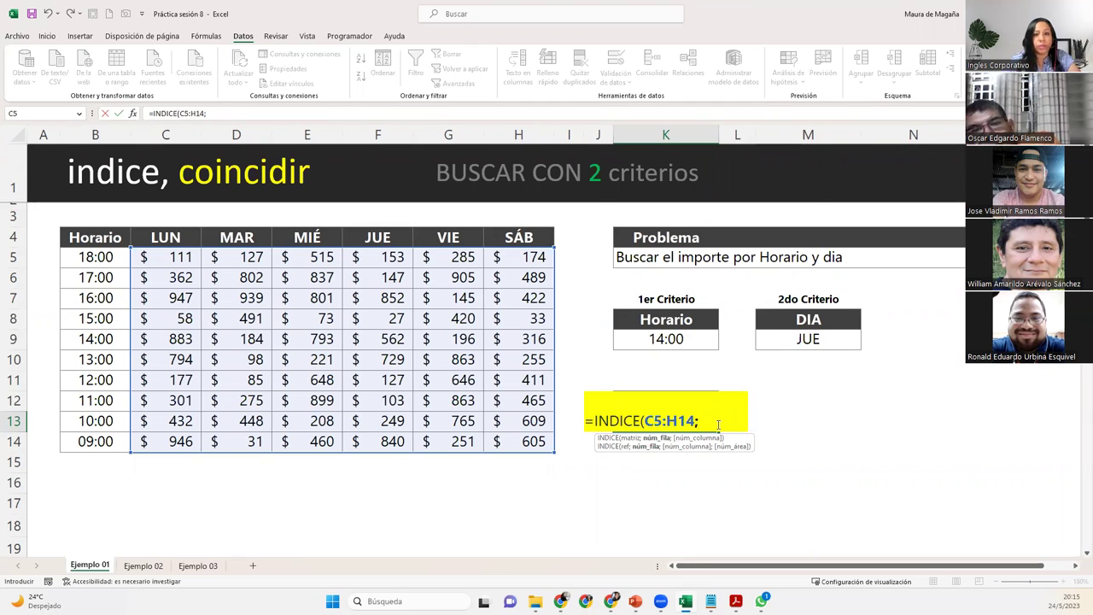
- Add COINCIDIR(K9;Horario;0) as the row argument, matching K9 against B5:B14
text(coin)
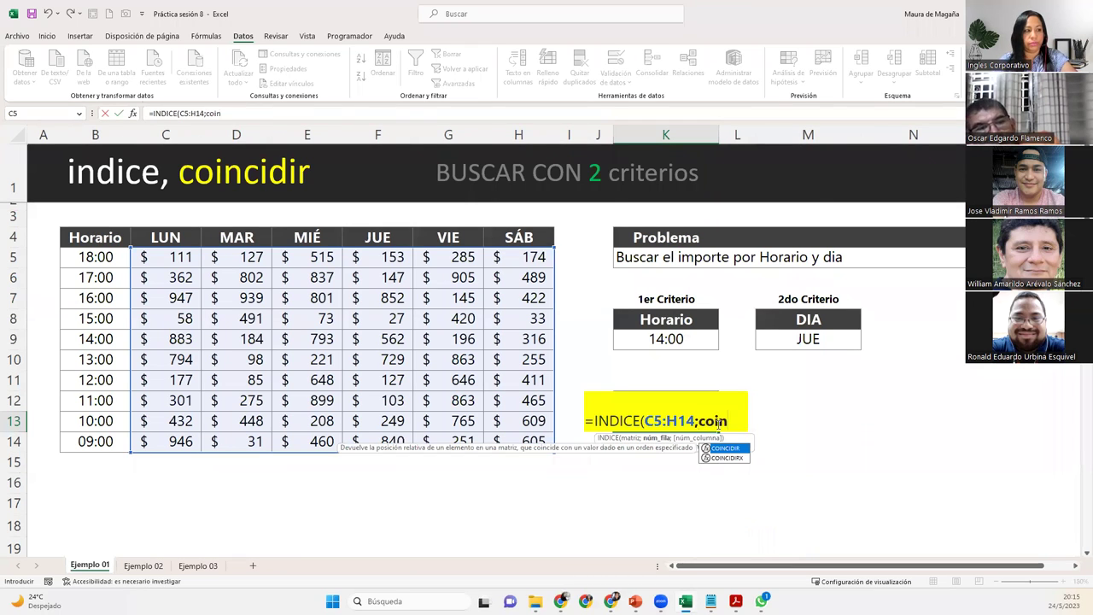
key(Tab)
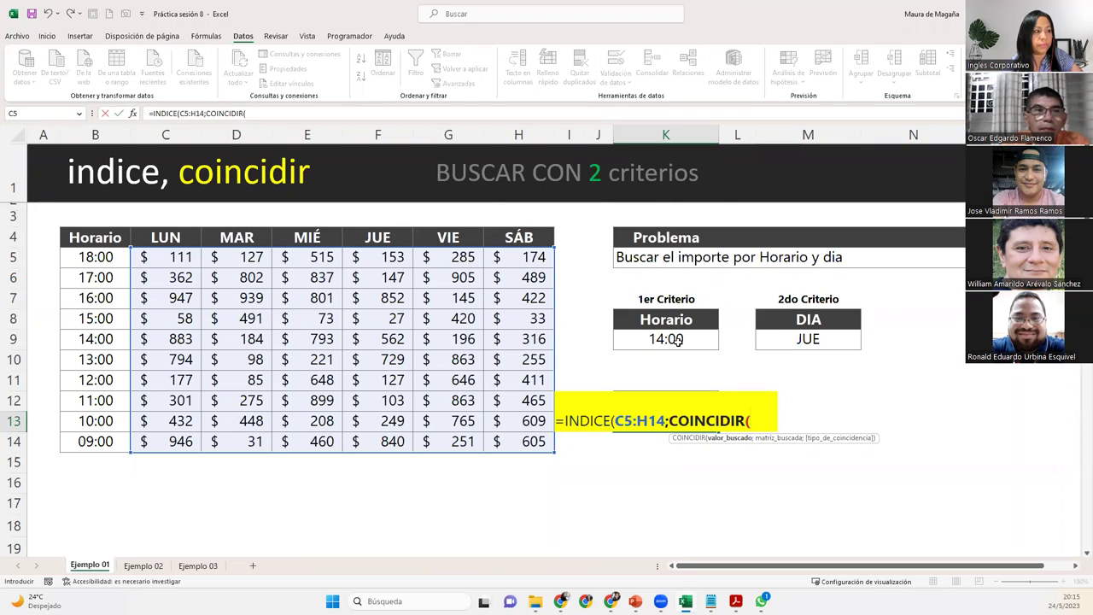
click(679, 339)
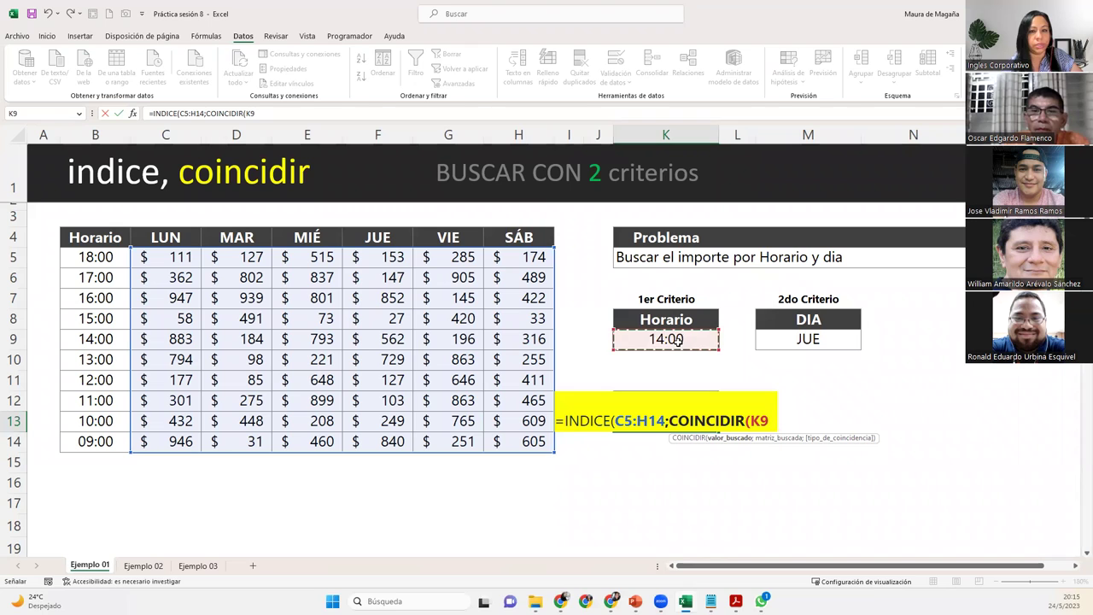
text(;)
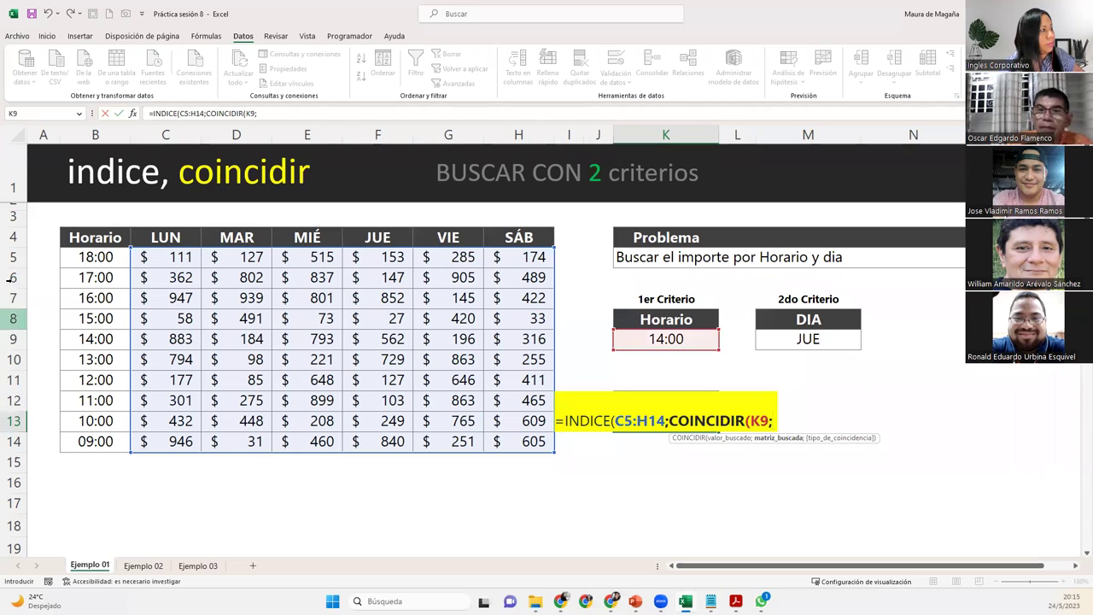
drag(75, 256, 85, 441)
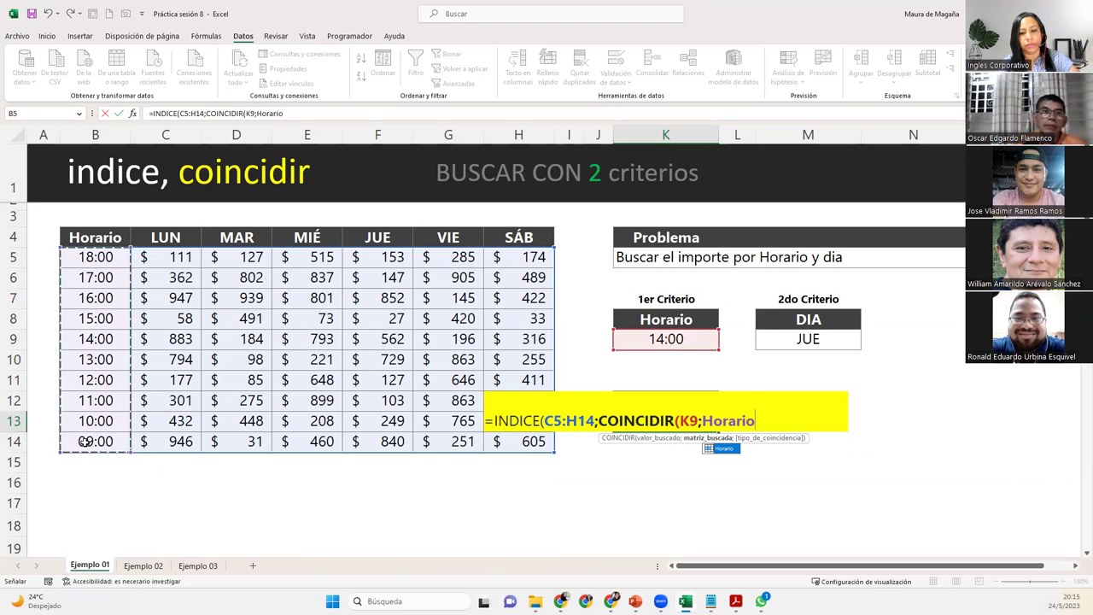
text(;)
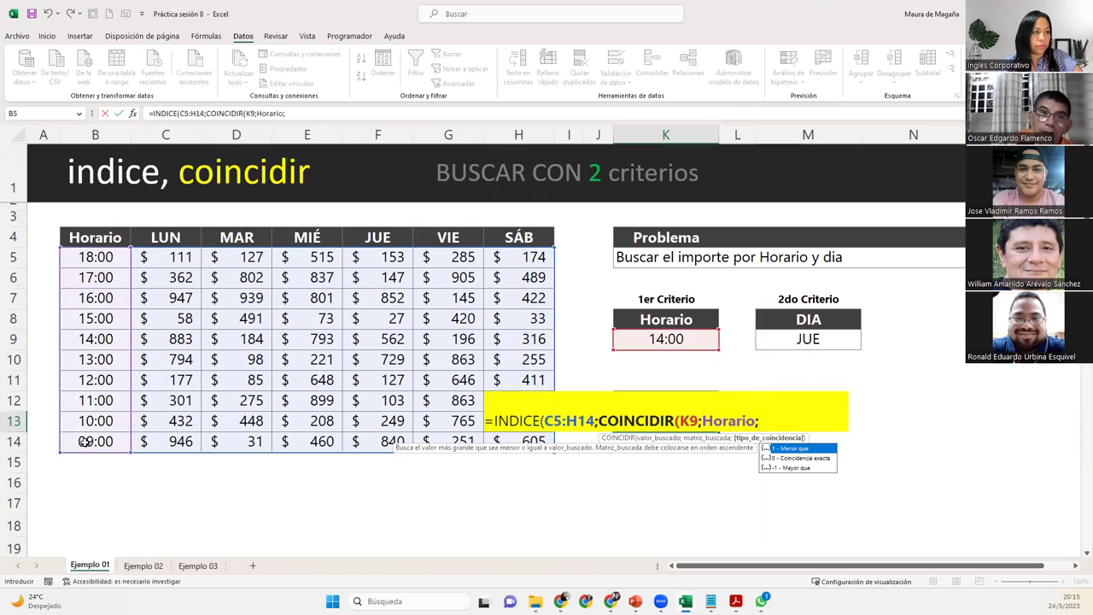
text(0)
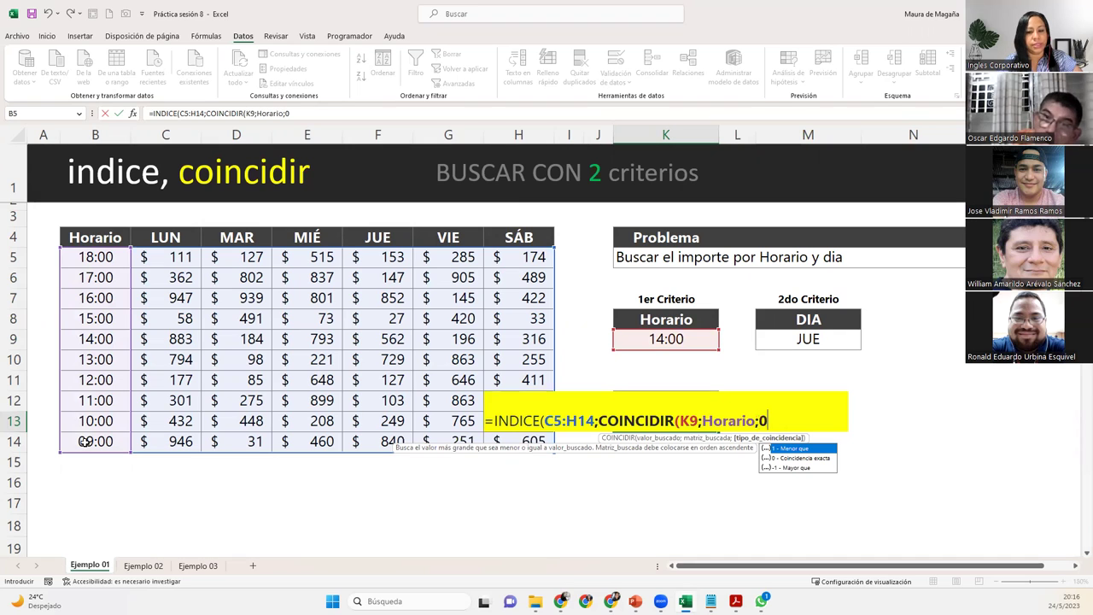
text())
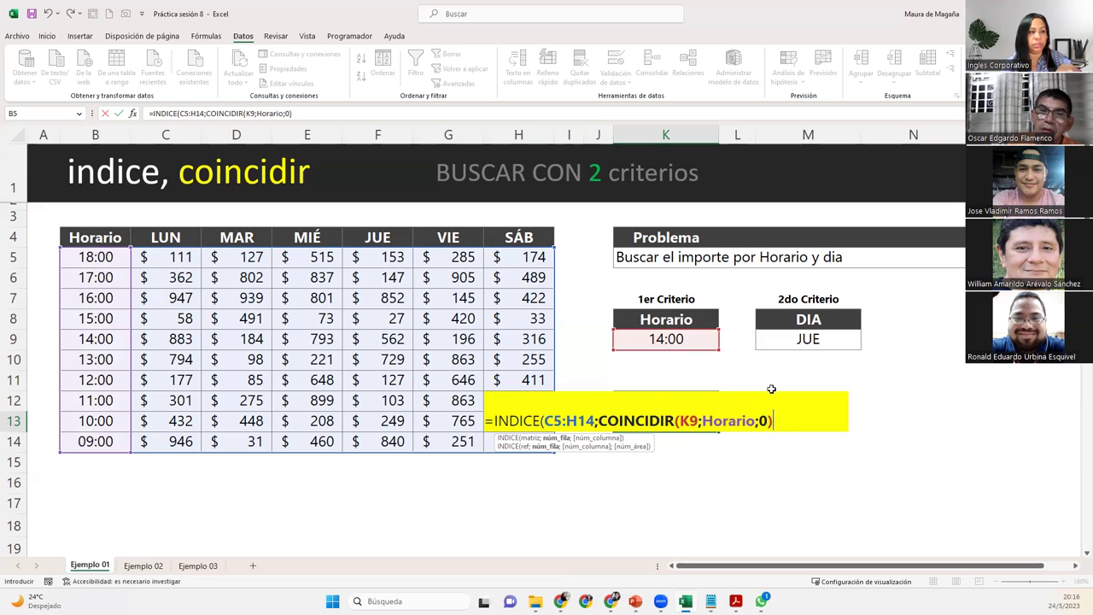
- Add a semicolon after the row COINCIDIR to begin INDICE's column argument
click(790, 421)
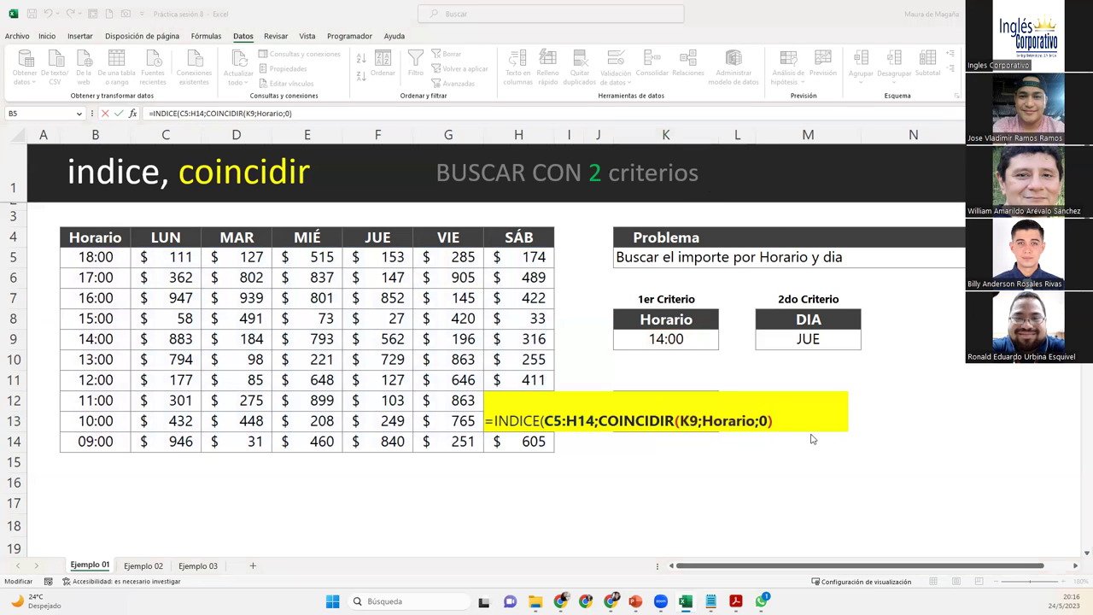
click(783, 421)
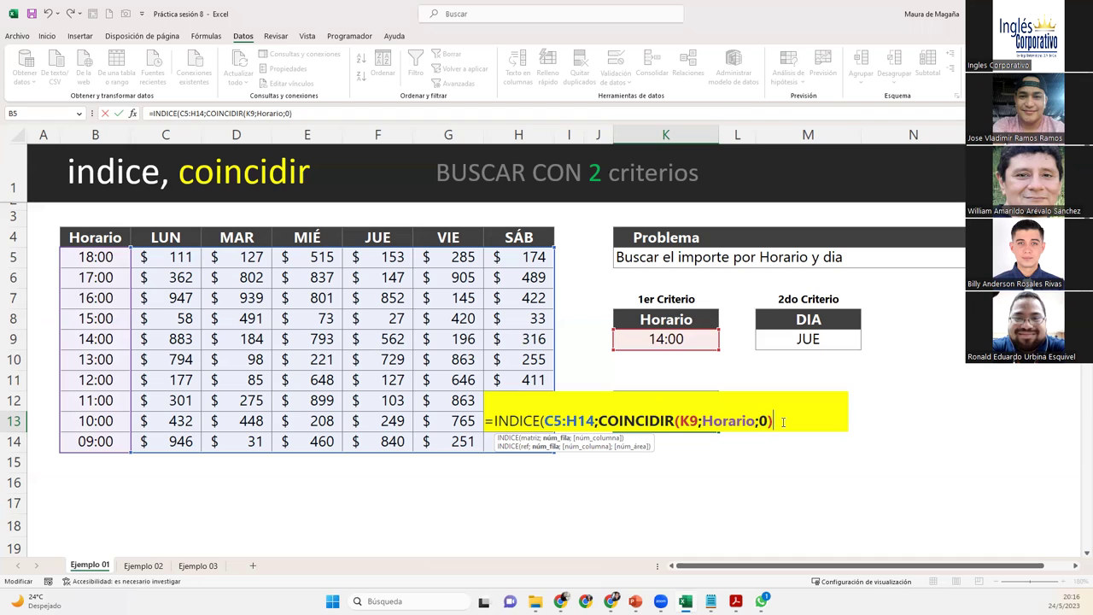
text(;)
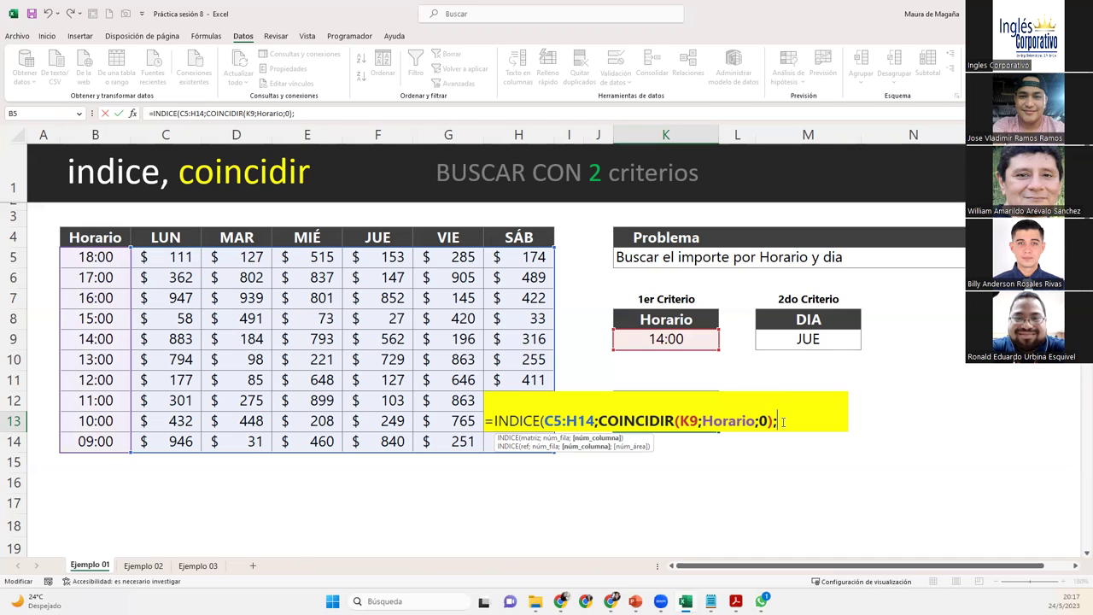
- Add COINCIDIR(M9;Días;0) as the column argument, close both parentheses and commit the formula
text(coi)
key(Tab)
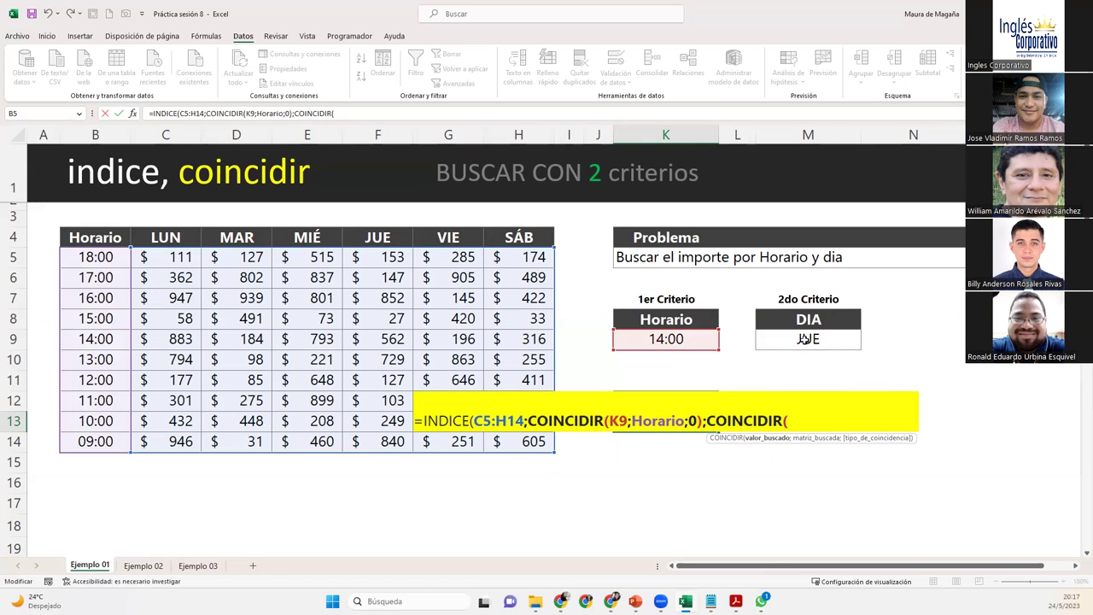
click(805, 339)
text(;)
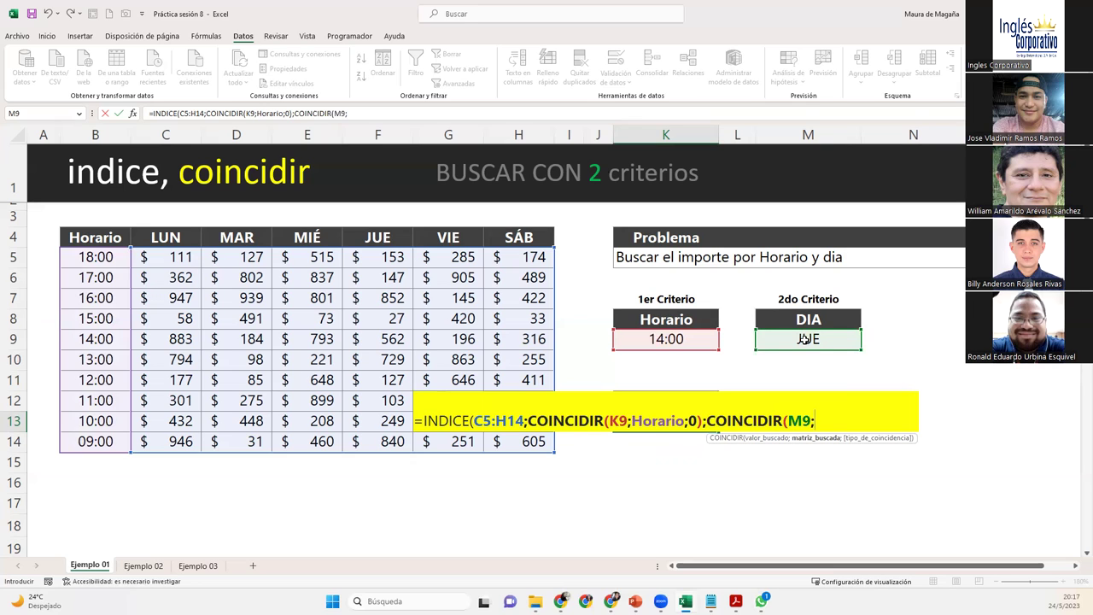
text(Días)
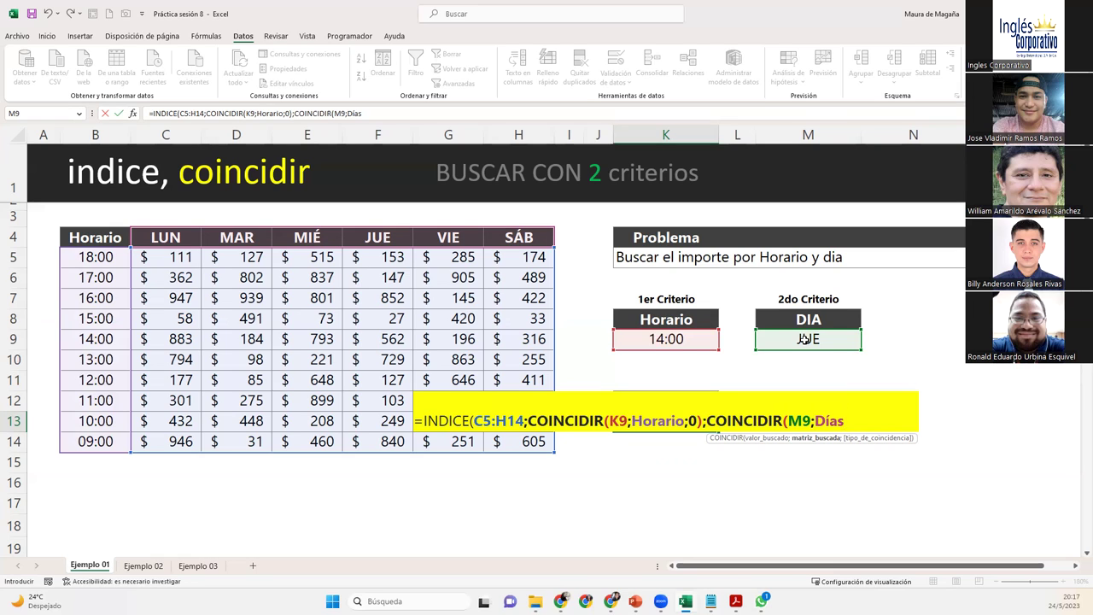
text(;0)
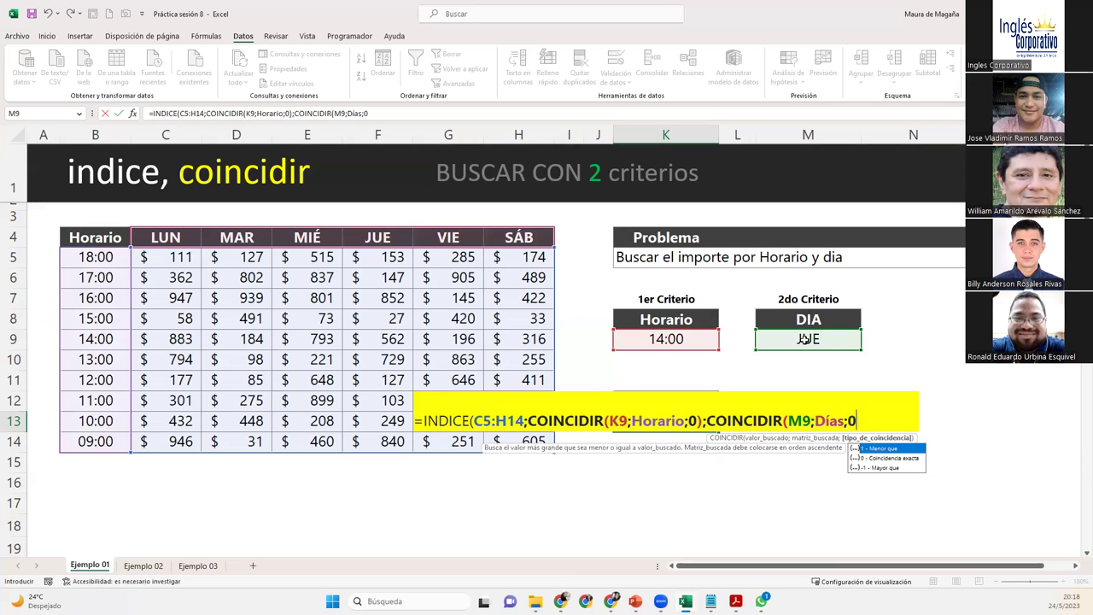
text()))
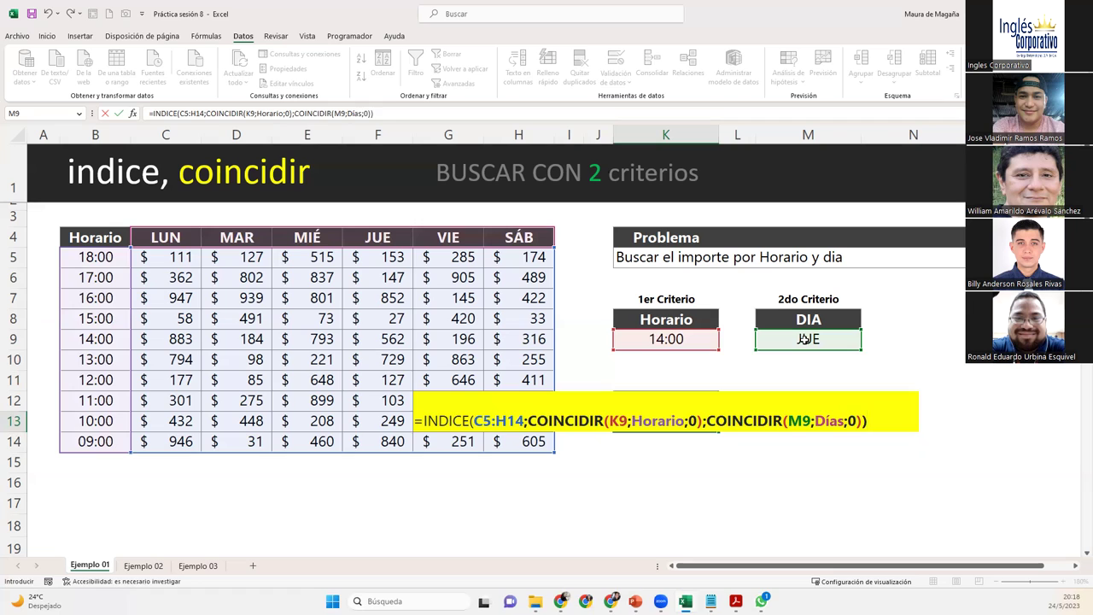
key(Return)
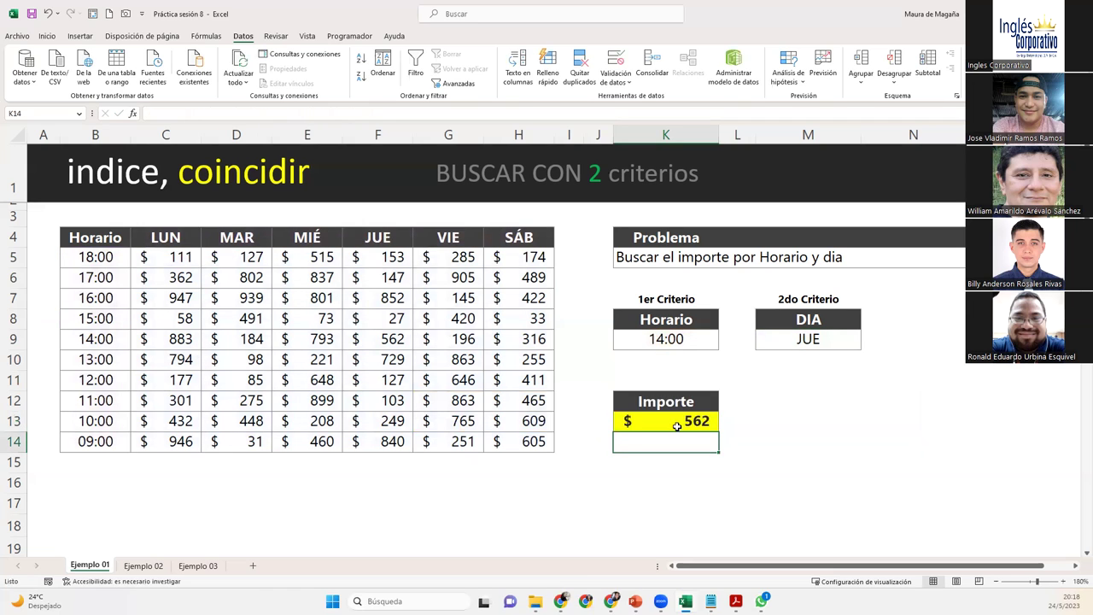
- Switch the criteria to 11:00 and LUN and confirm K13 returns 301, matching cell C12
click(676, 427)
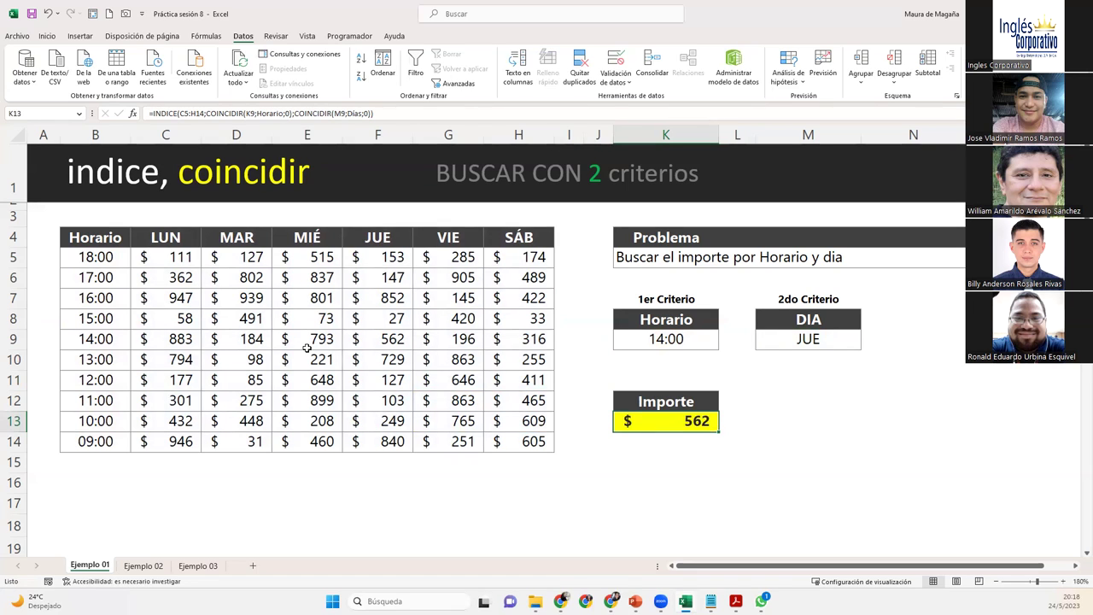
click(368, 338)
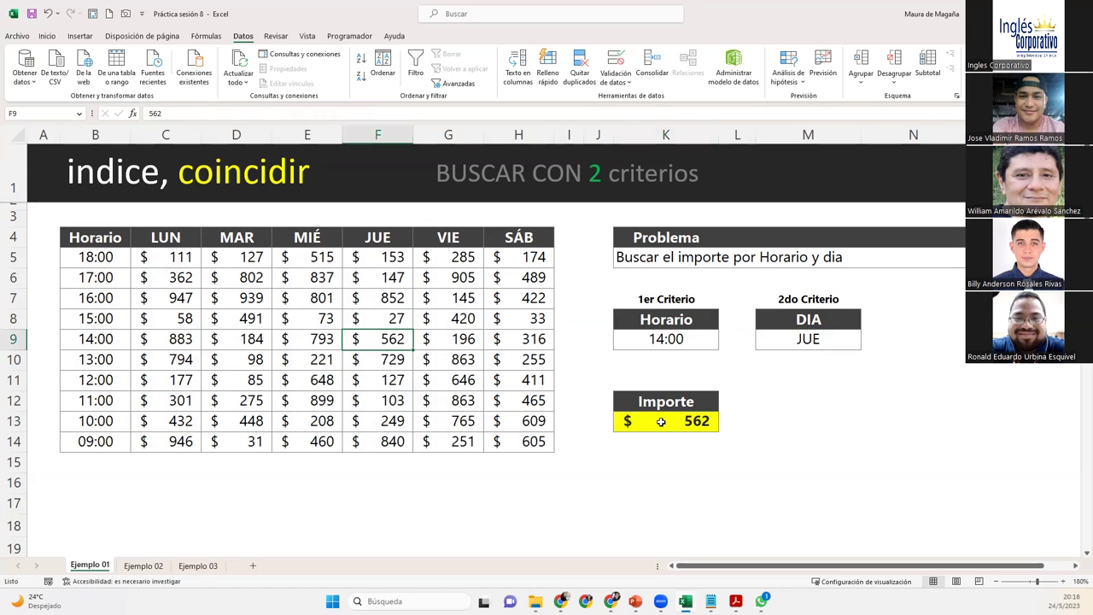
click(692, 342)
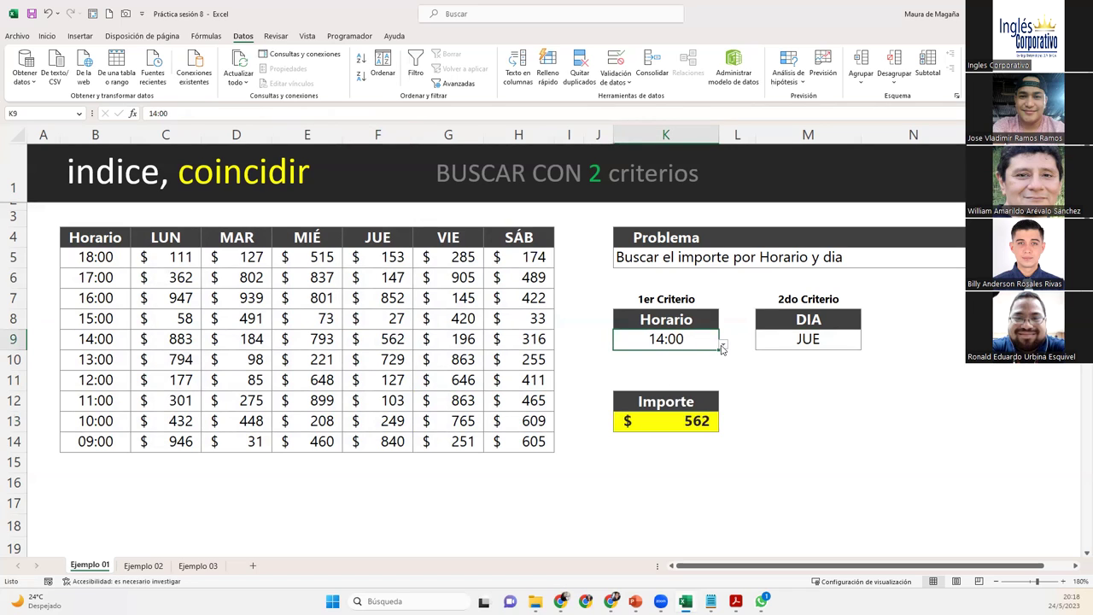
click(723, 346)
scroll(654, 402, down, 1)
click(641, 430)
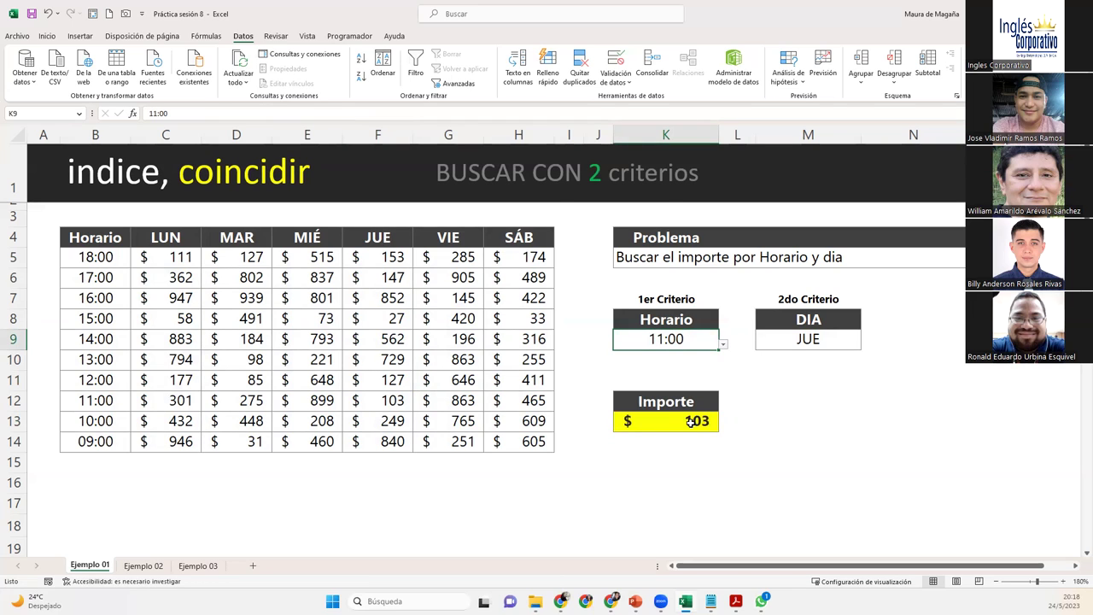
click(846, 340)
click(865, 344)
click(798, 357)
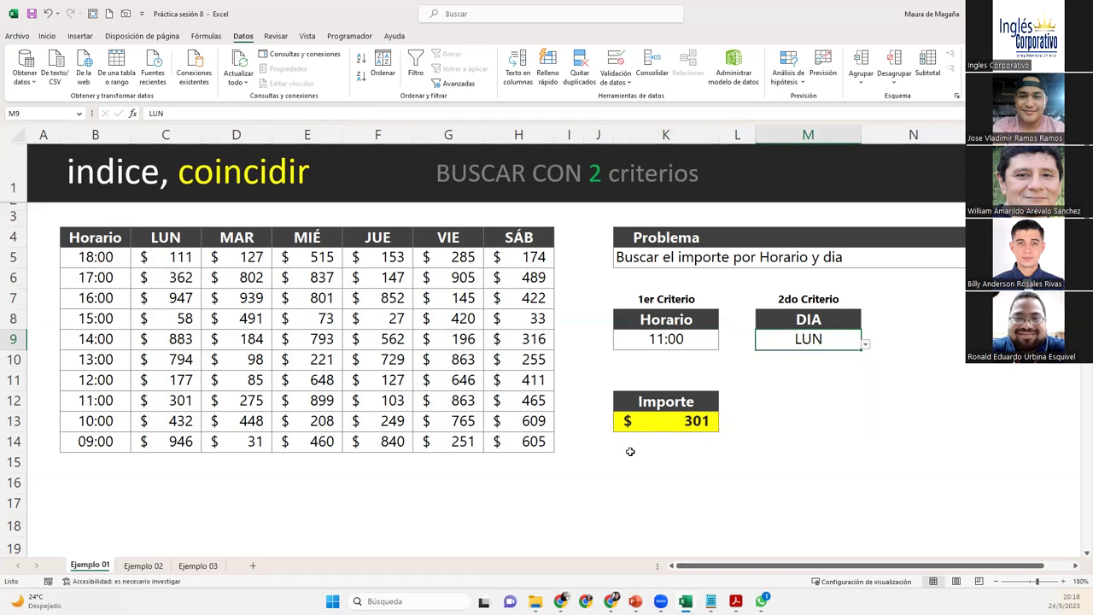
click(646, 422)
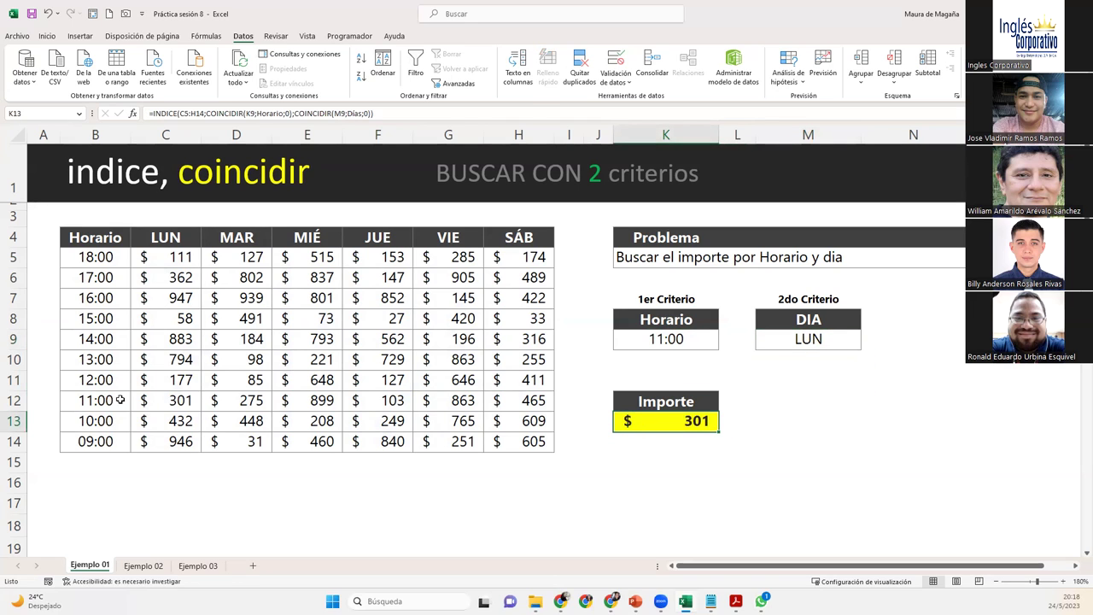
click(165, 401)
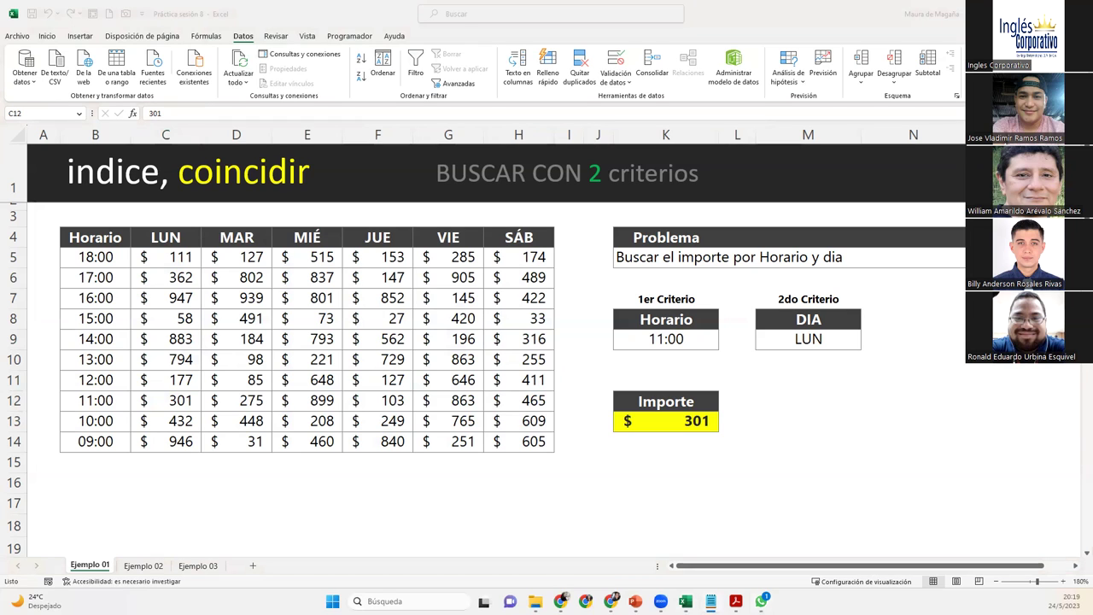
click(142, 570)
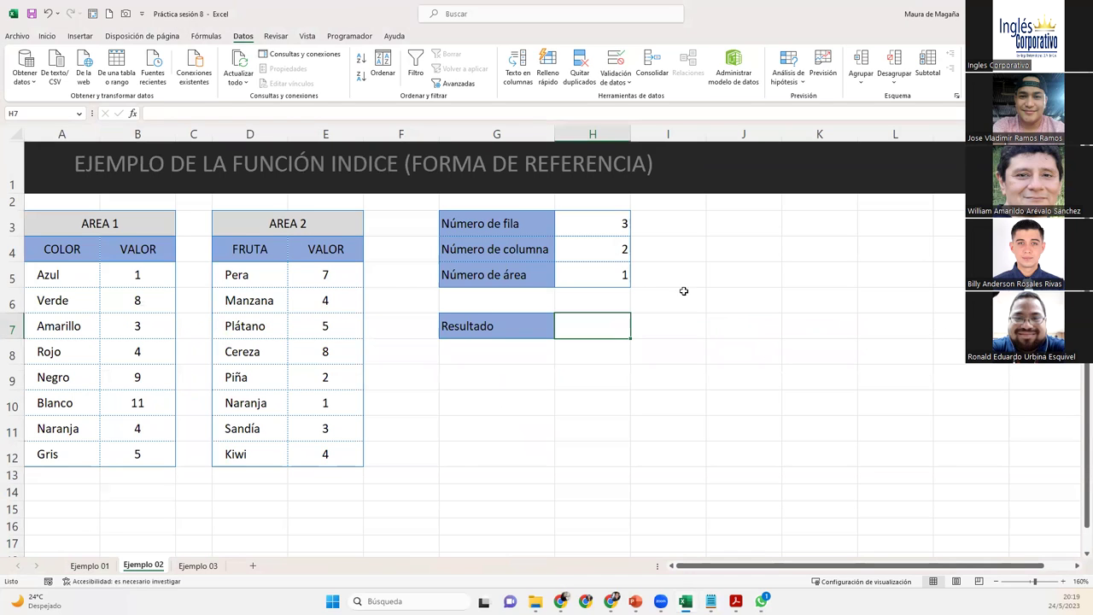
drag(595, 226, 598, 266)
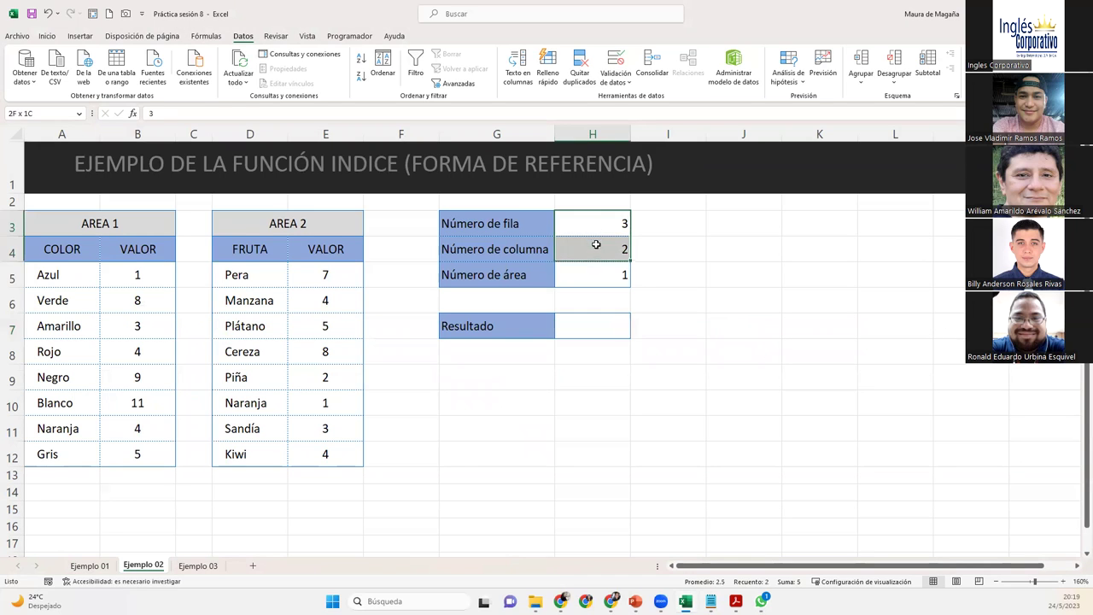
click(587, 317)
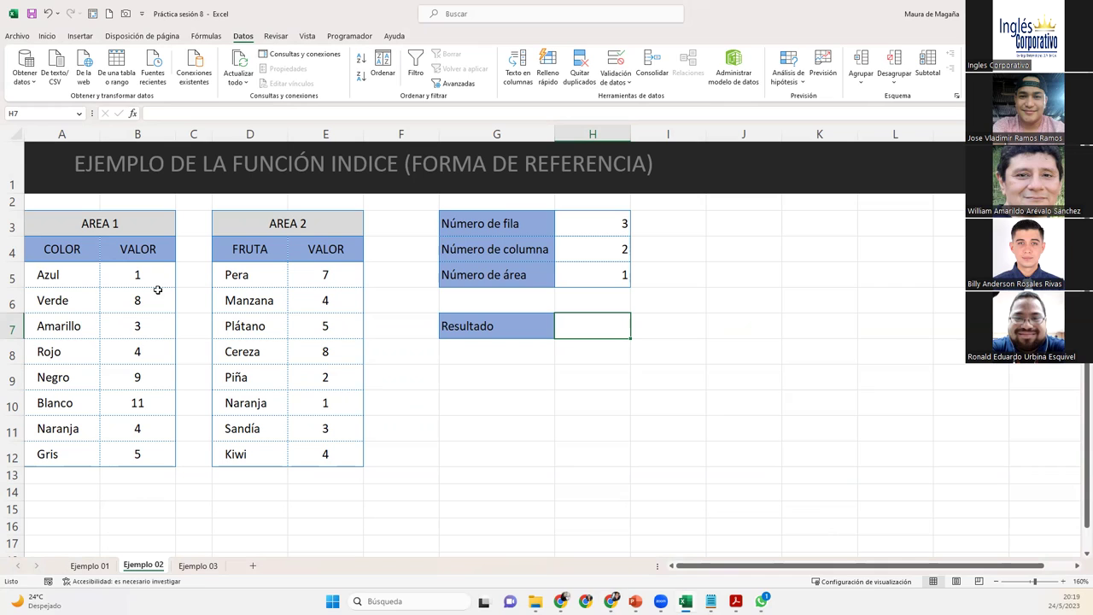
click(62, 328)
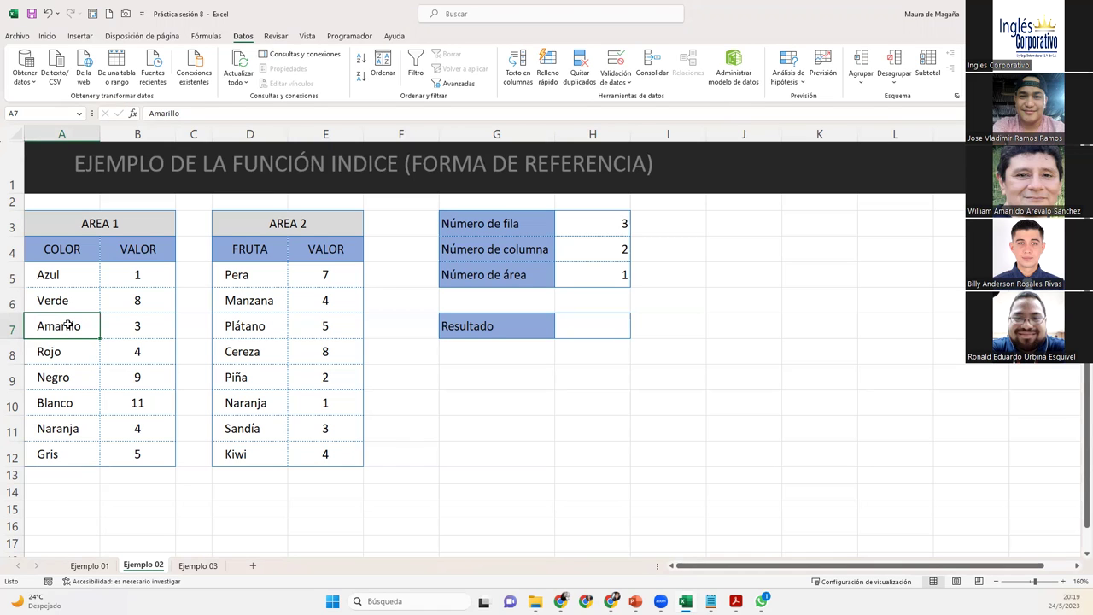
drag(56, 280, 139, 454)
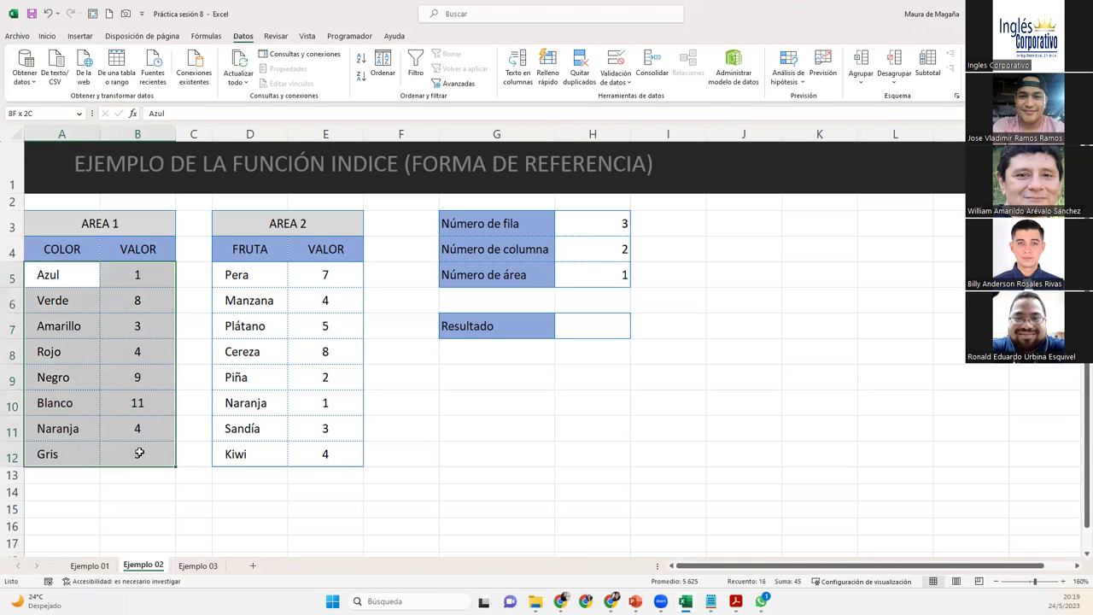
drag(71, 252, 148, 448)
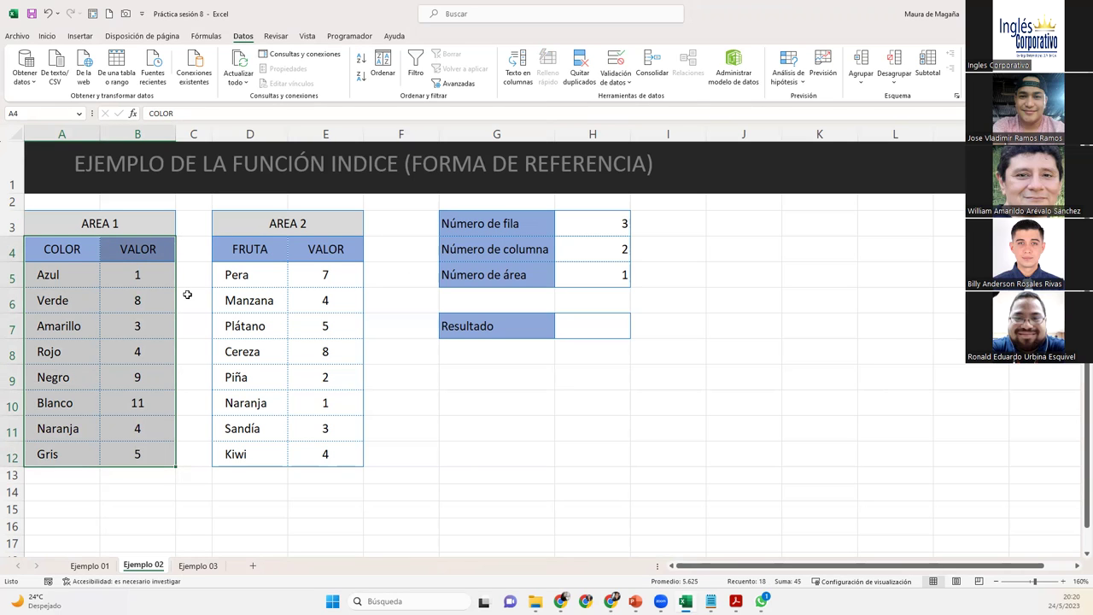
click(590, 338)
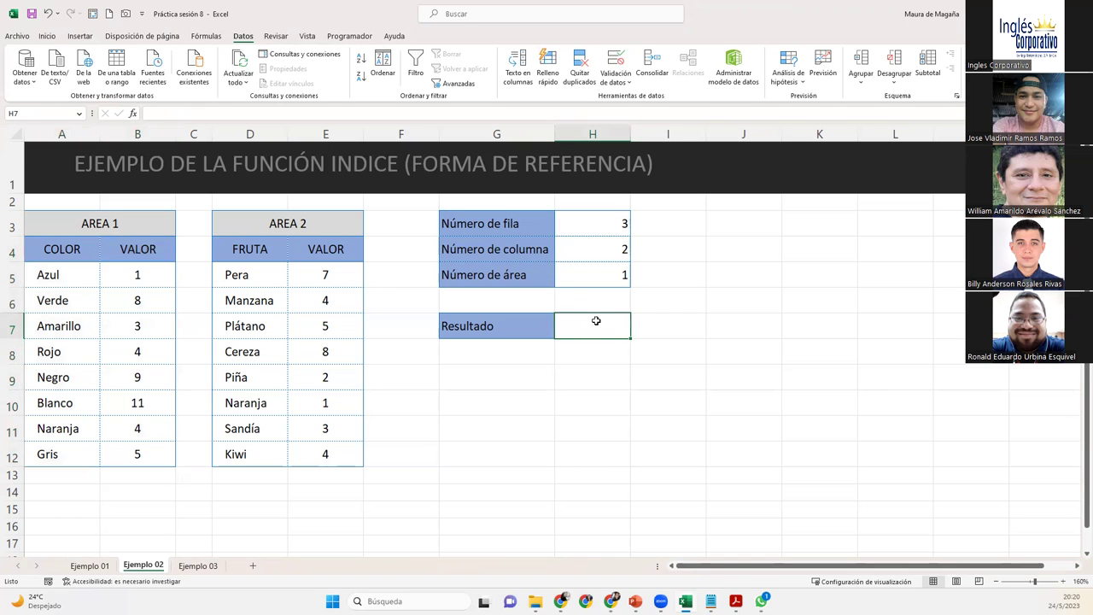
- Enter =INDICE in the H7 Resultado cell, fixing a mistyped letter
text(=indii)
key(BackSpace)
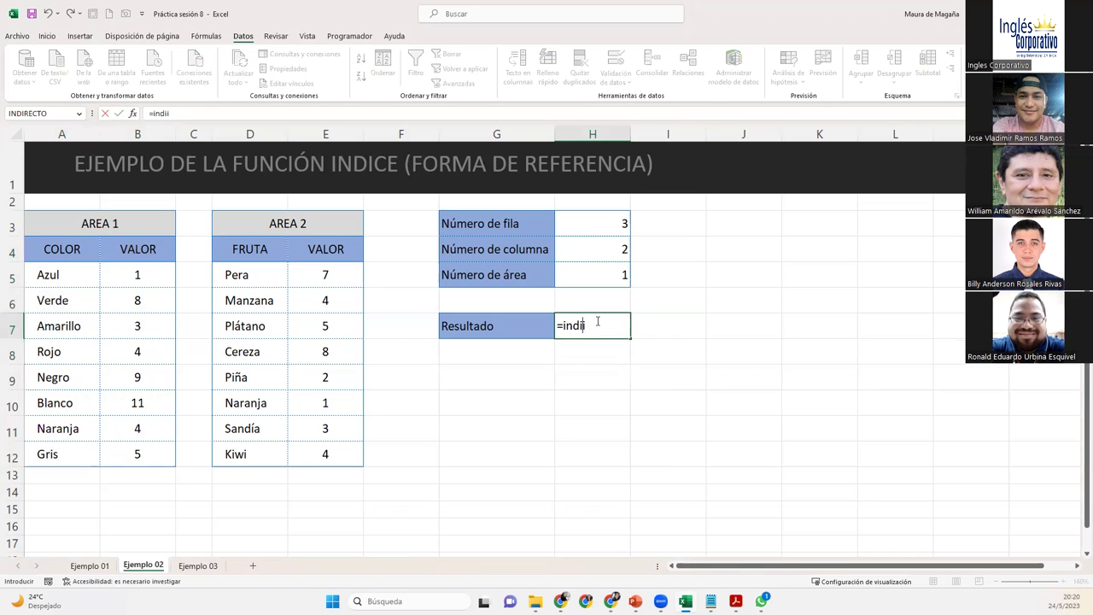
text(ce)
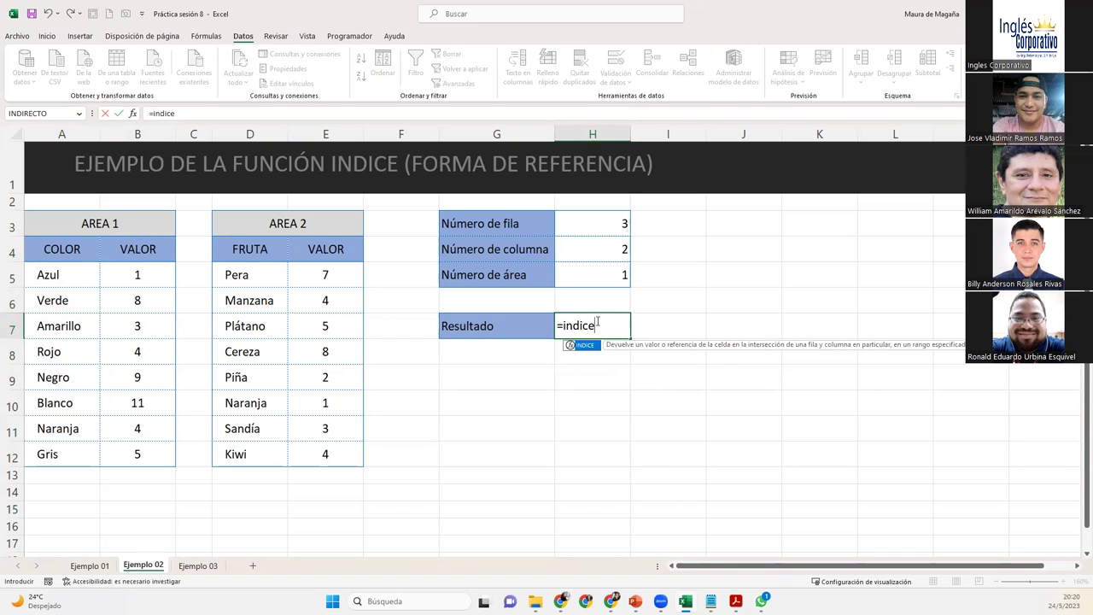
key(Tab)
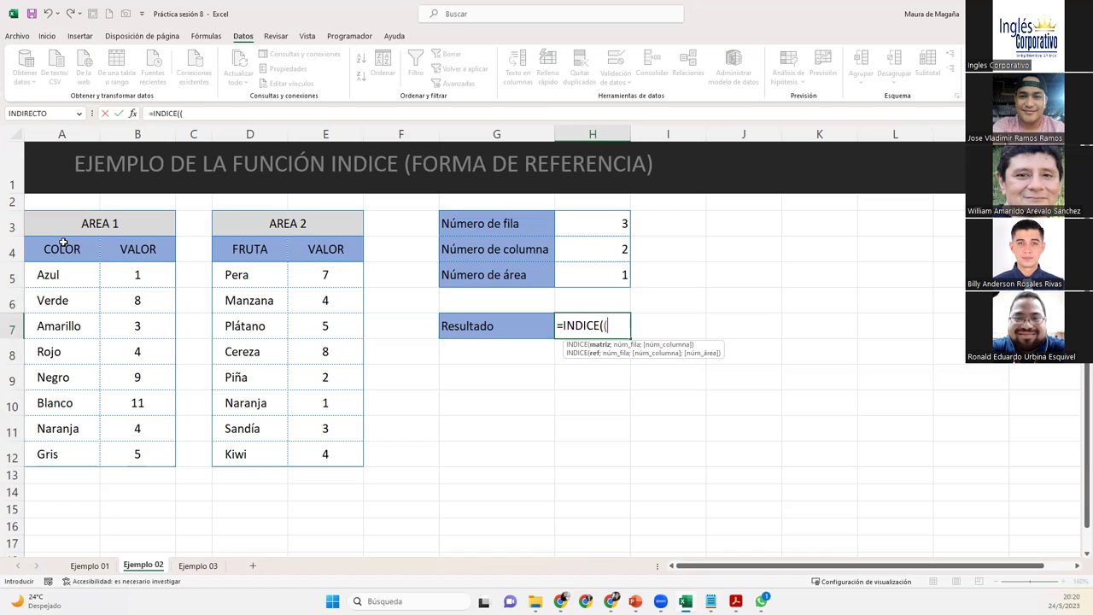
- Open an extra parenthesis and list areas A4:B12 and D4:E12 separated by a semicolon
drag(62, 245, 132, 453)
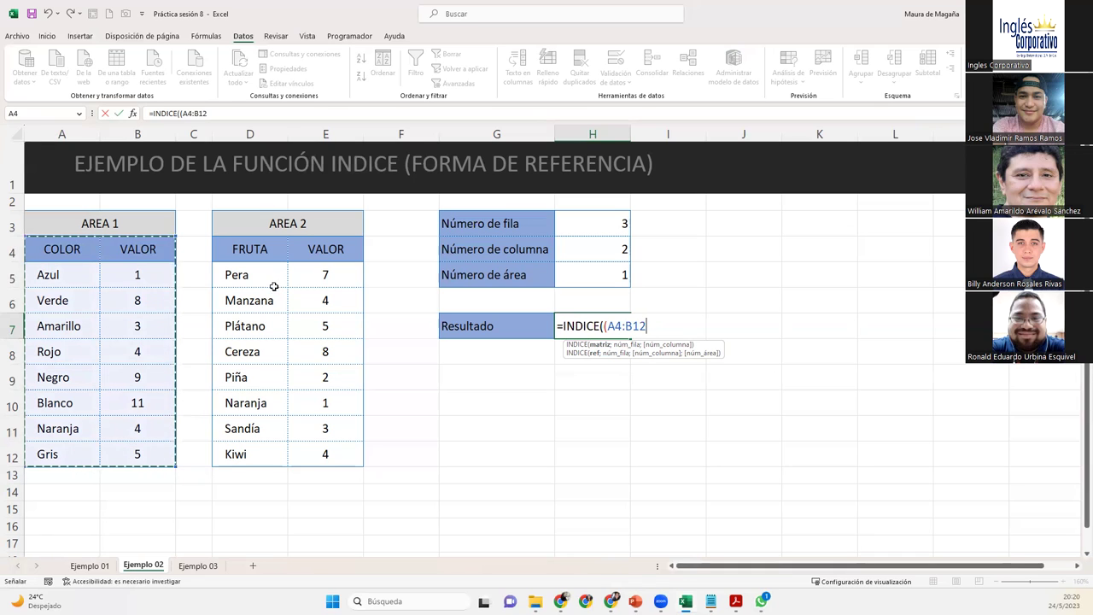
key(BackSpace)
key(BackSpace)
key(BackSpace)
key(BackSpace)
key(BackSpace)
key(BackSpace)
key(BackSpace)
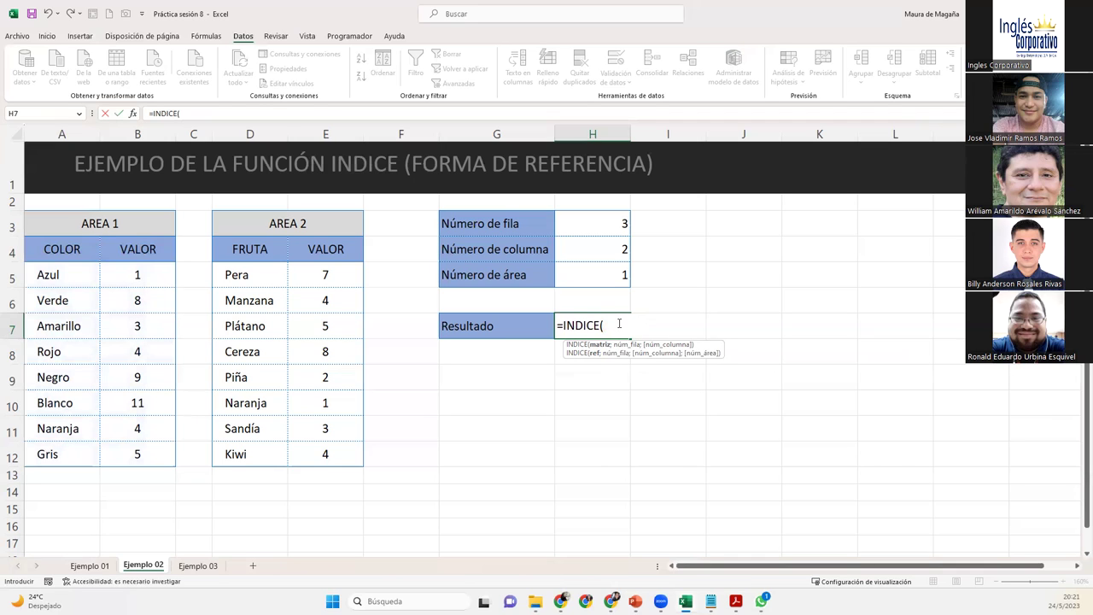
text(()
drag(67, 247, 136, 454)
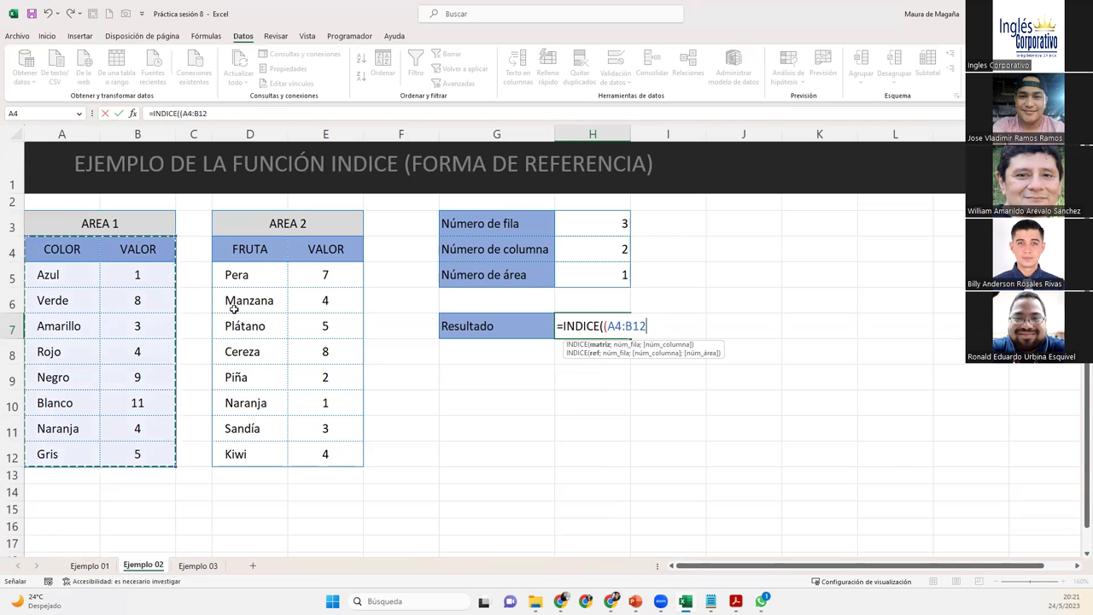
text(;)
mouse_move(250, 249)
mouse_down()
mouse_move(309, 334)
mouse_move(299, 446)
mouse_up()
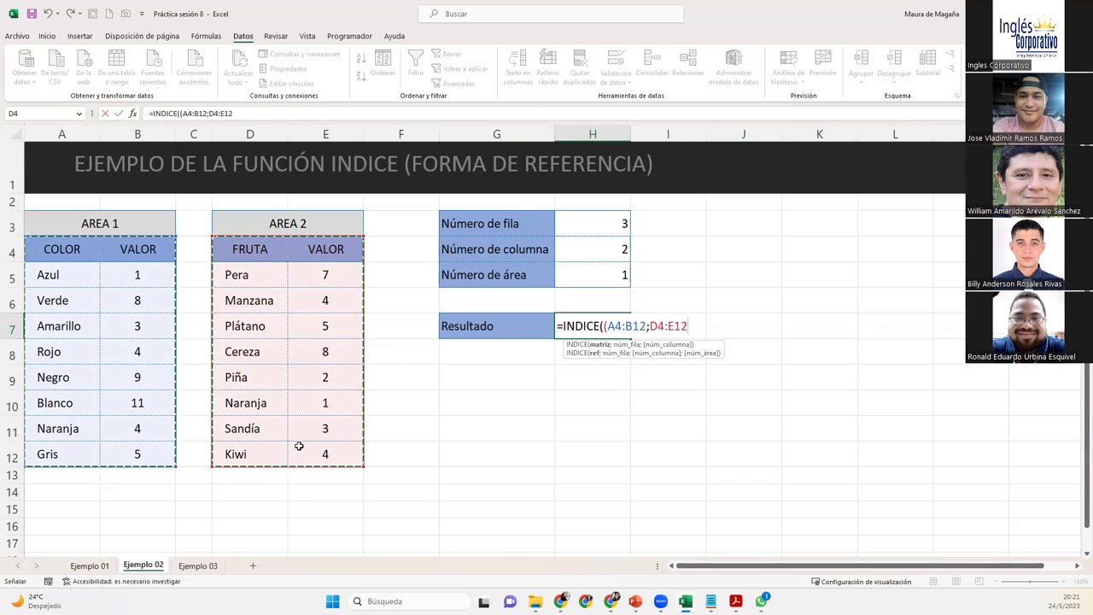
- Add the closing parenthesis after D4:E12 and resume editing the H7 formula
text())
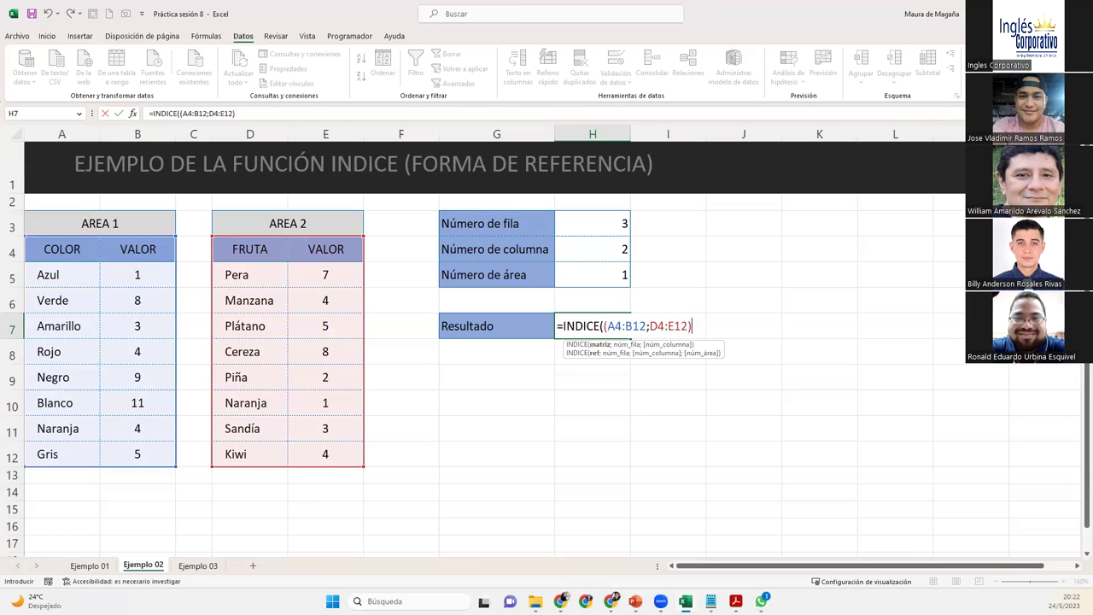
key(alt+Tab)
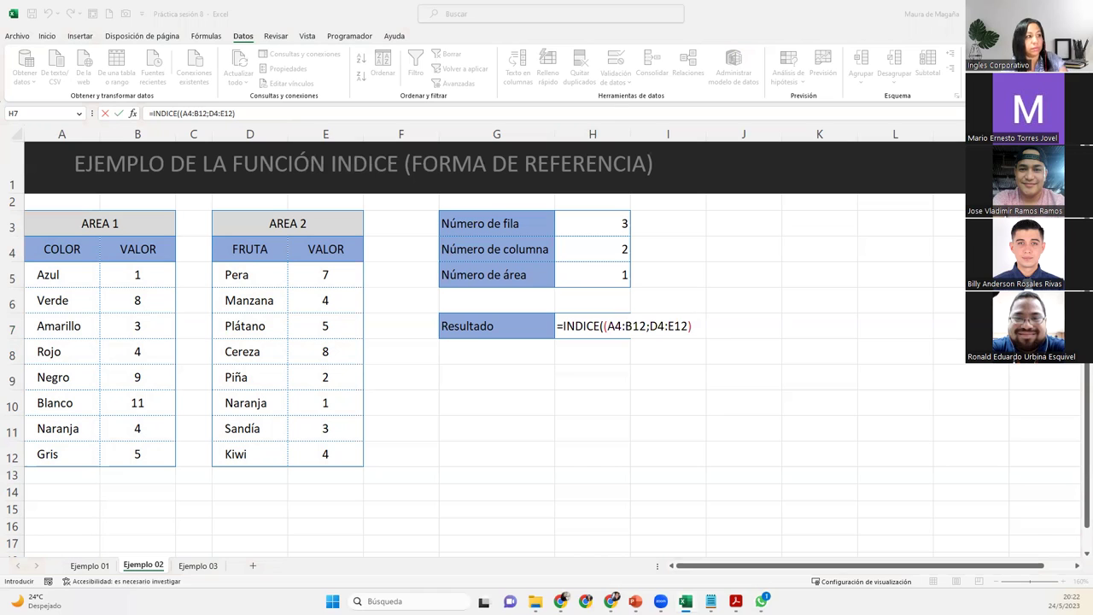
click(693, 323)
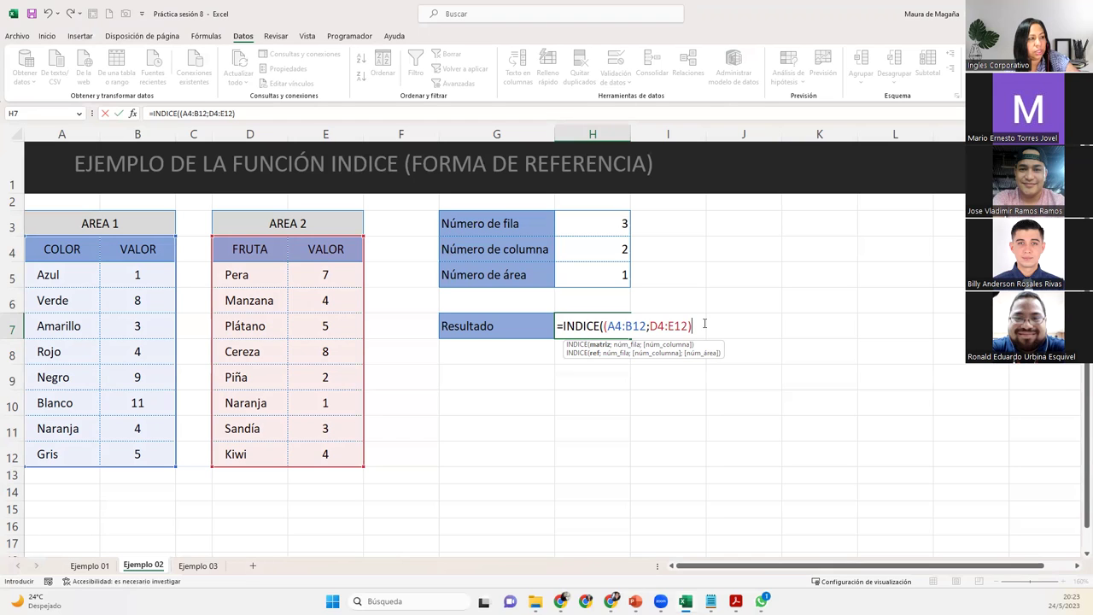
- Complete H7 as =INDICE((A4:B12;D4:E12);H3;H4;H5) and commit it to get 8
text(;)
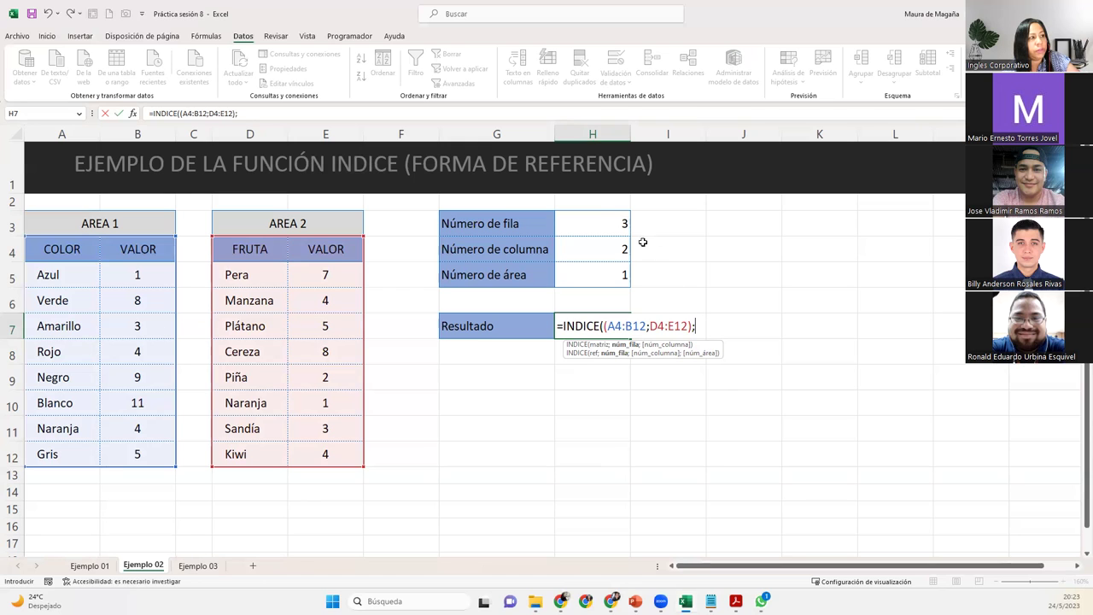
click(610, 225)
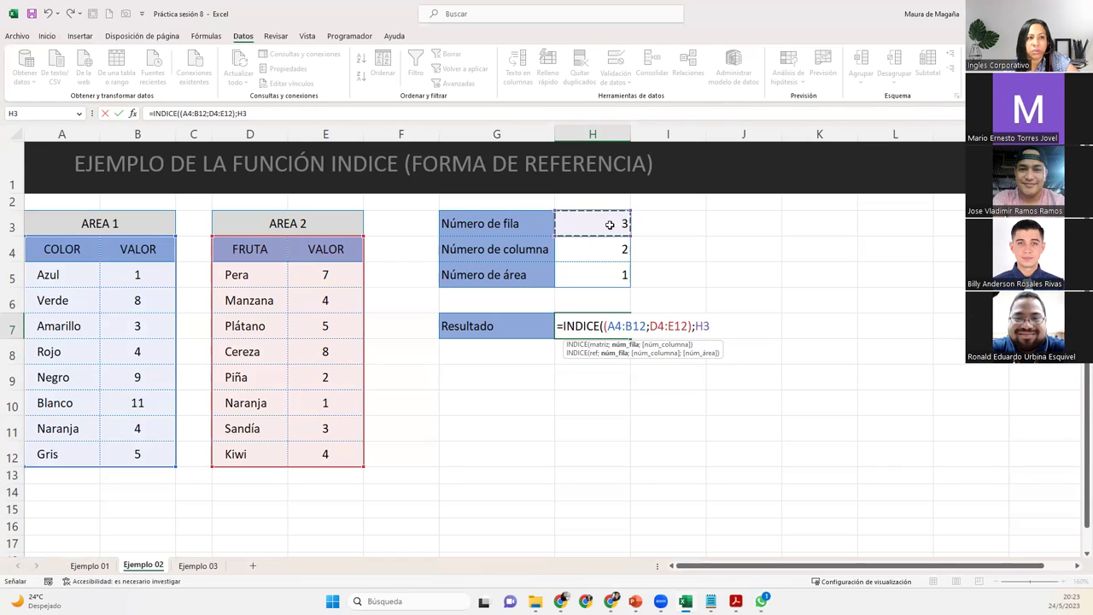
text(;)
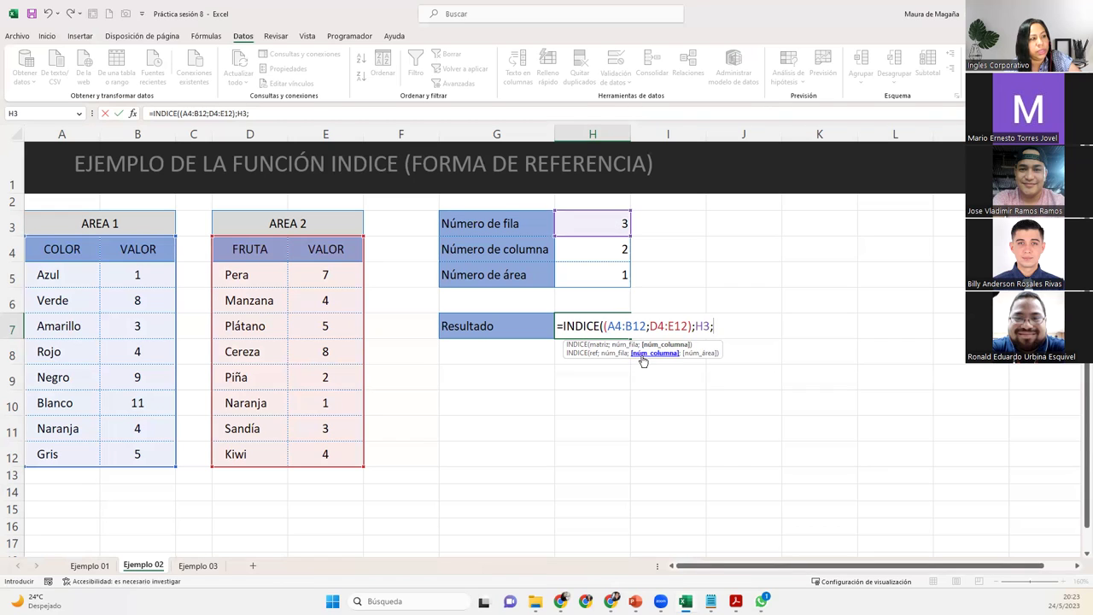
click(595, 255)
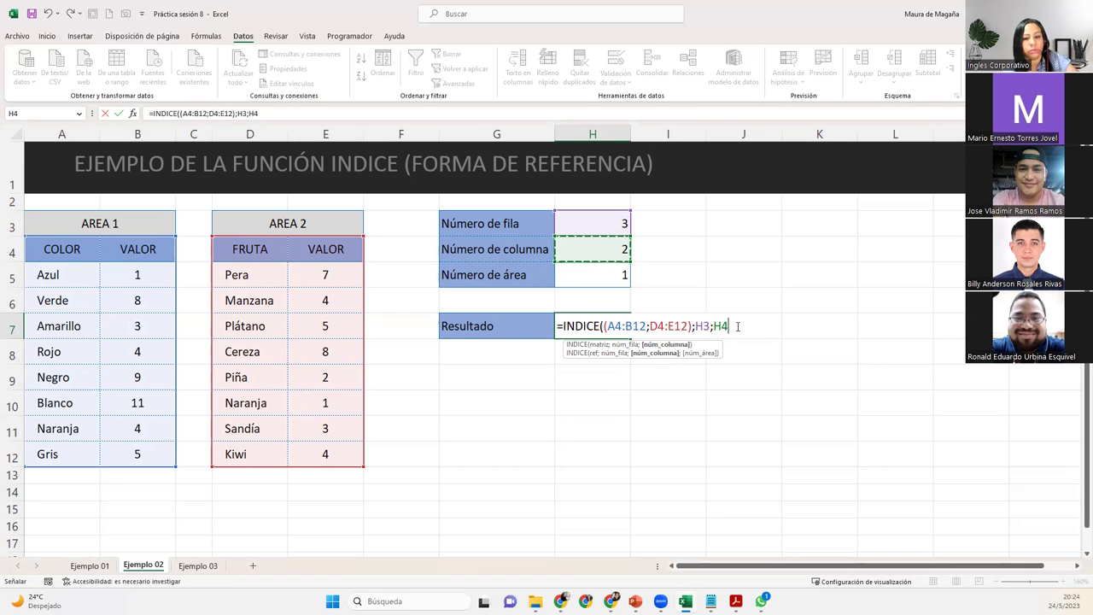
text(;)
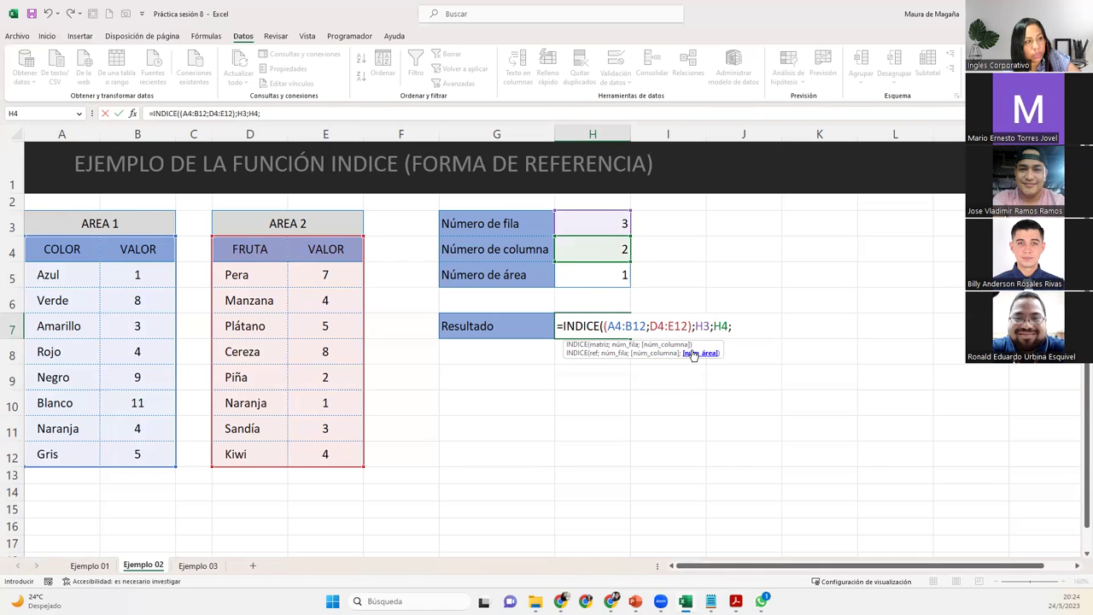
click(614, 274)
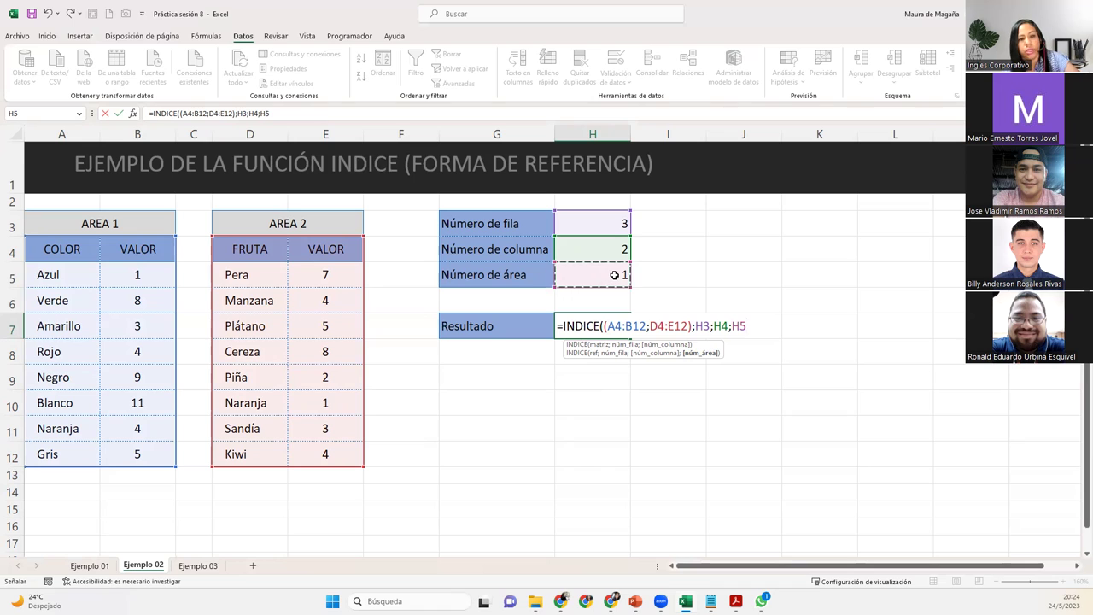
text())
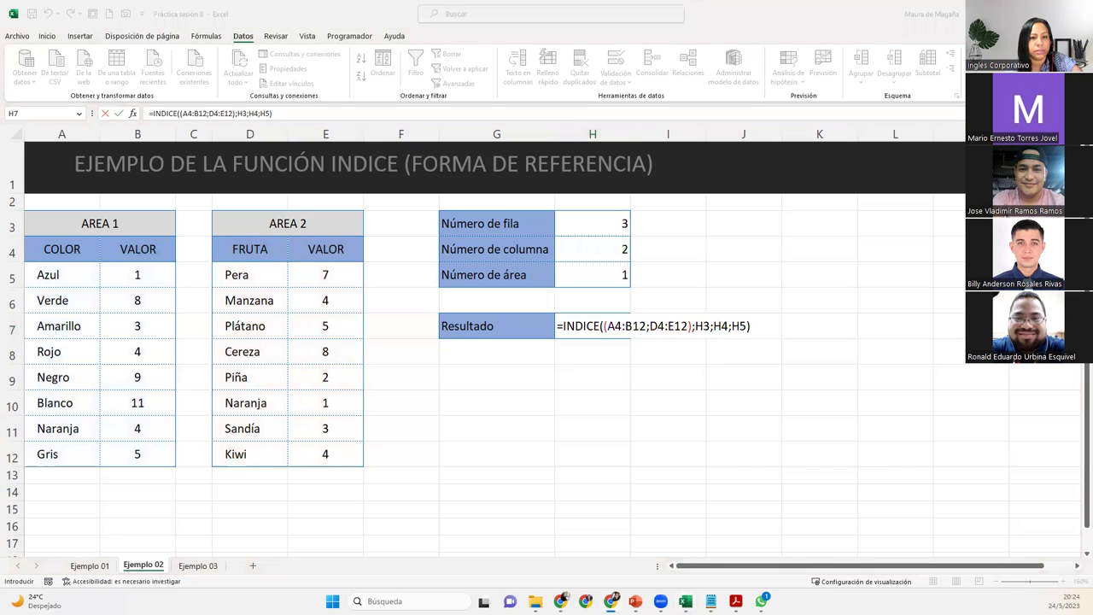
click(760, 327)
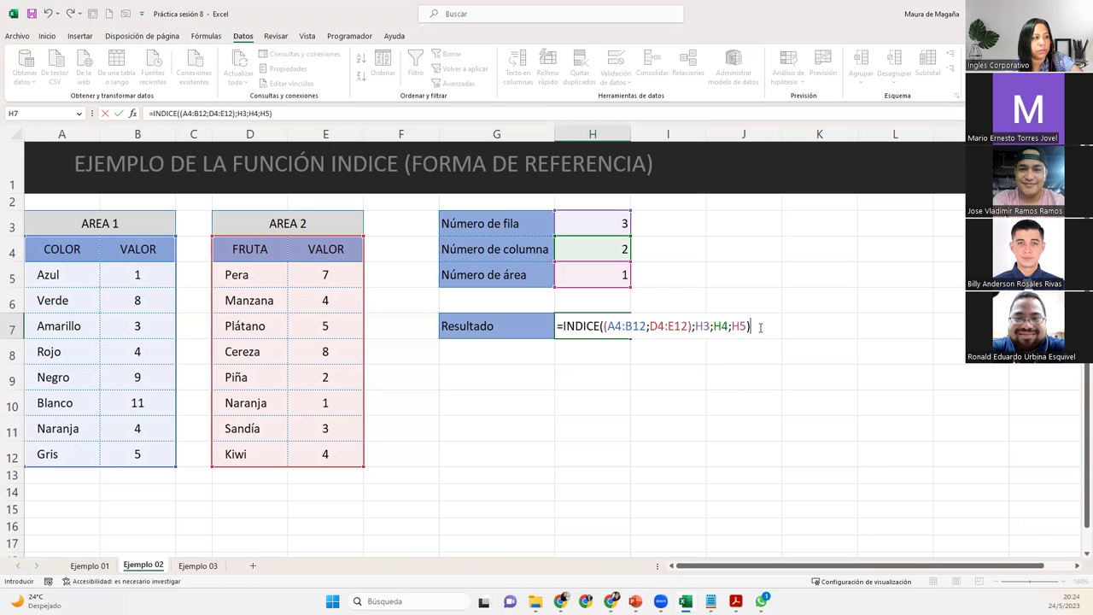
key(Return)
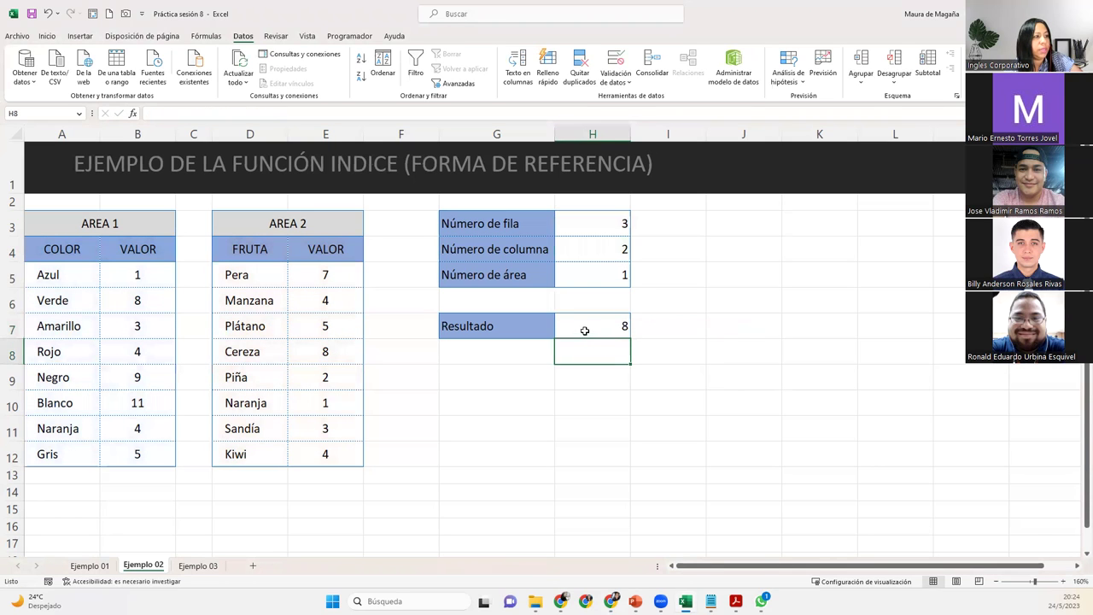
click(585, 330)
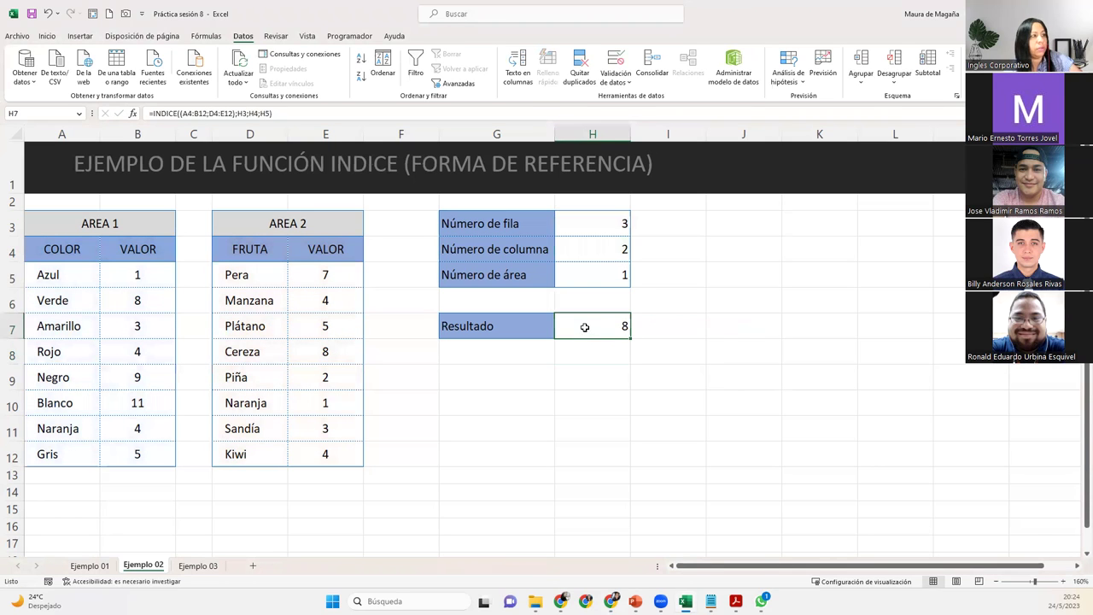
click(10, 301)
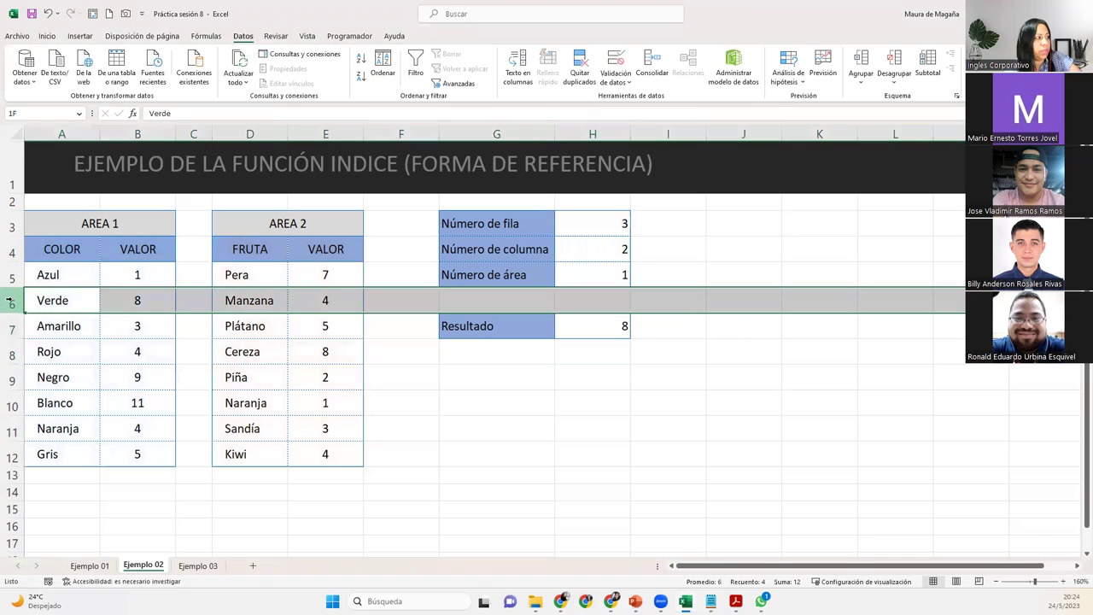
ctrl+click(156, 134)
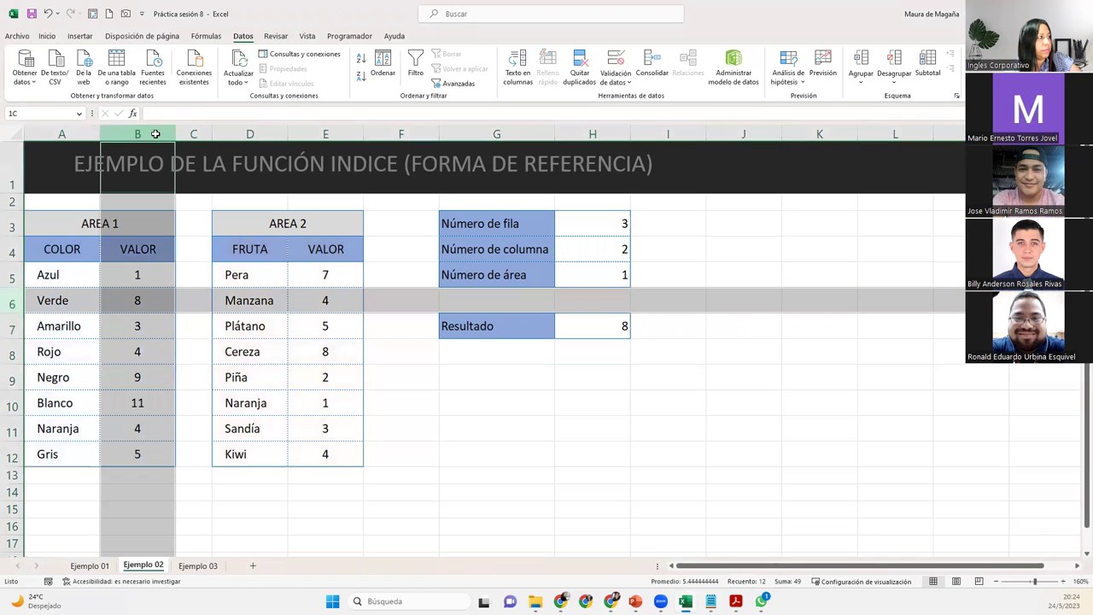
ctrl+click(128, 303)
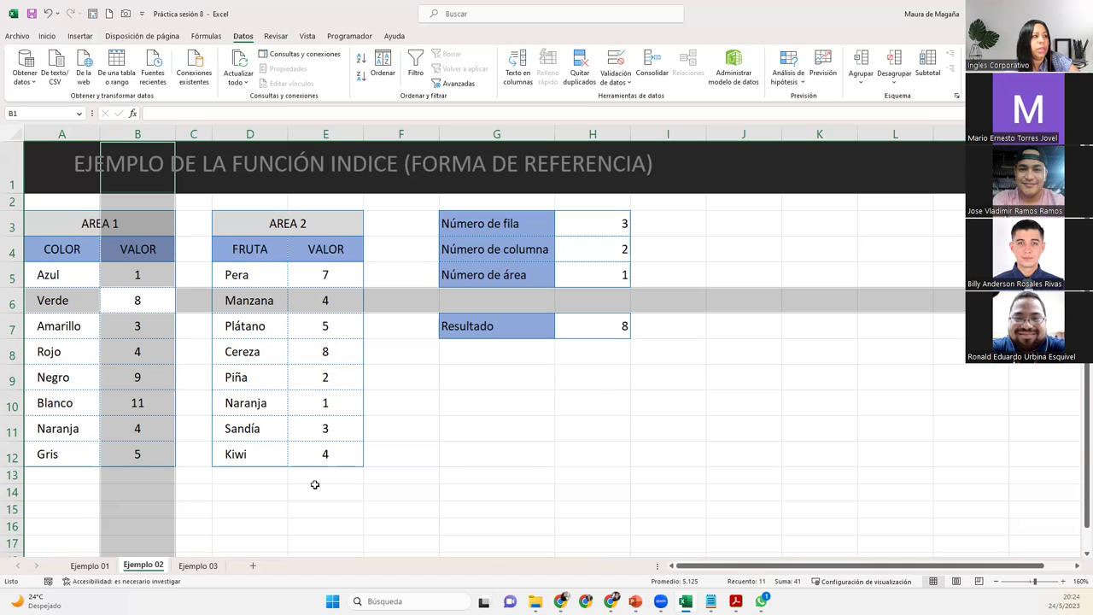
- Enter 2 as the area number in H5 and check that H7 now returns 4
click(598, 276)
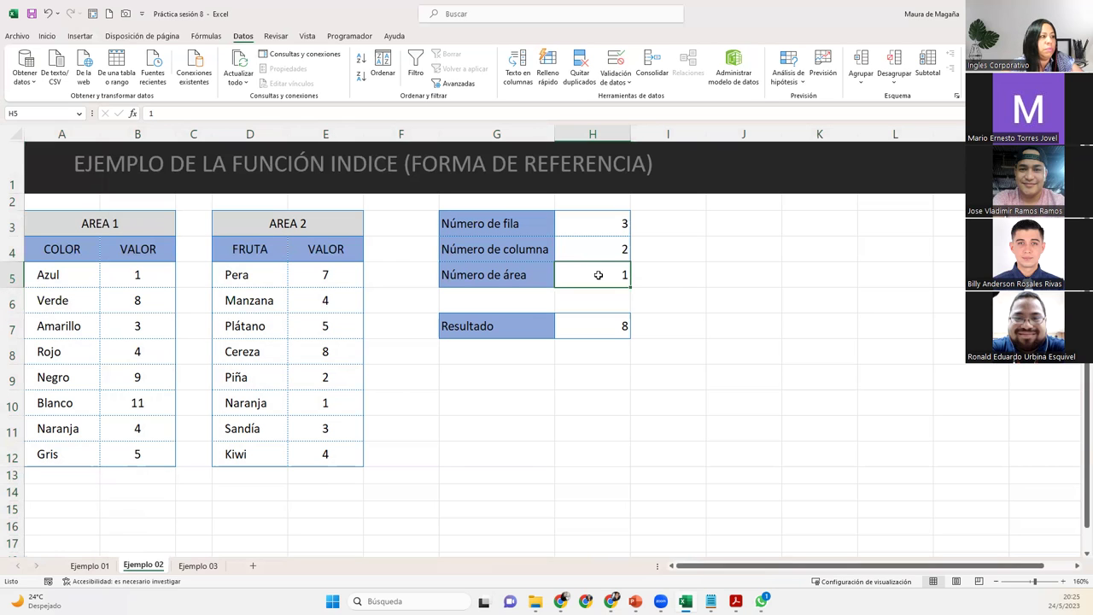
text(2)
key(Return)
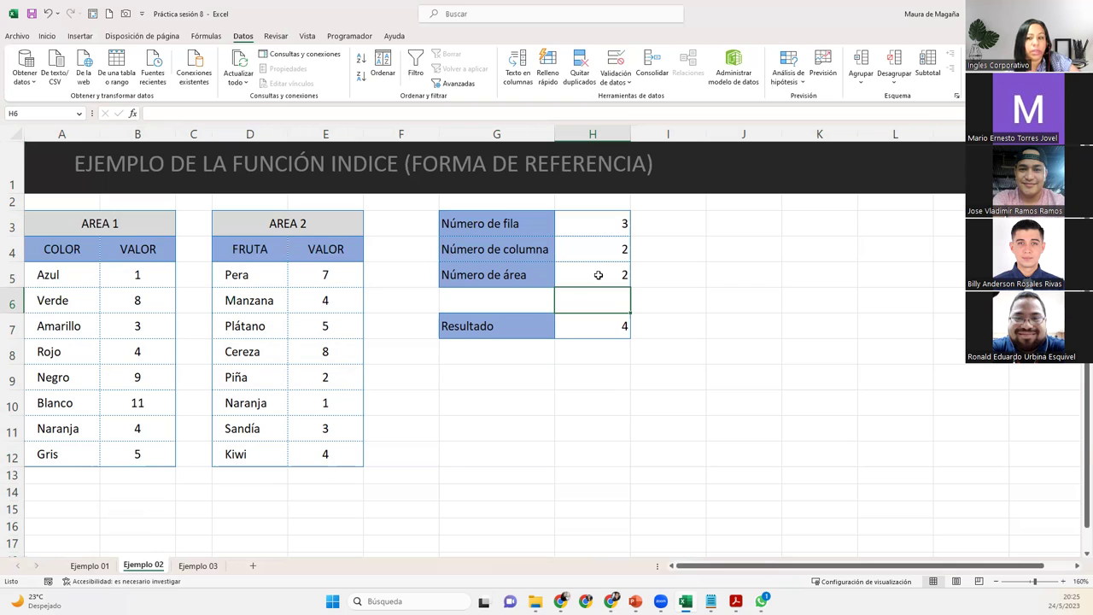
click(596, 324)
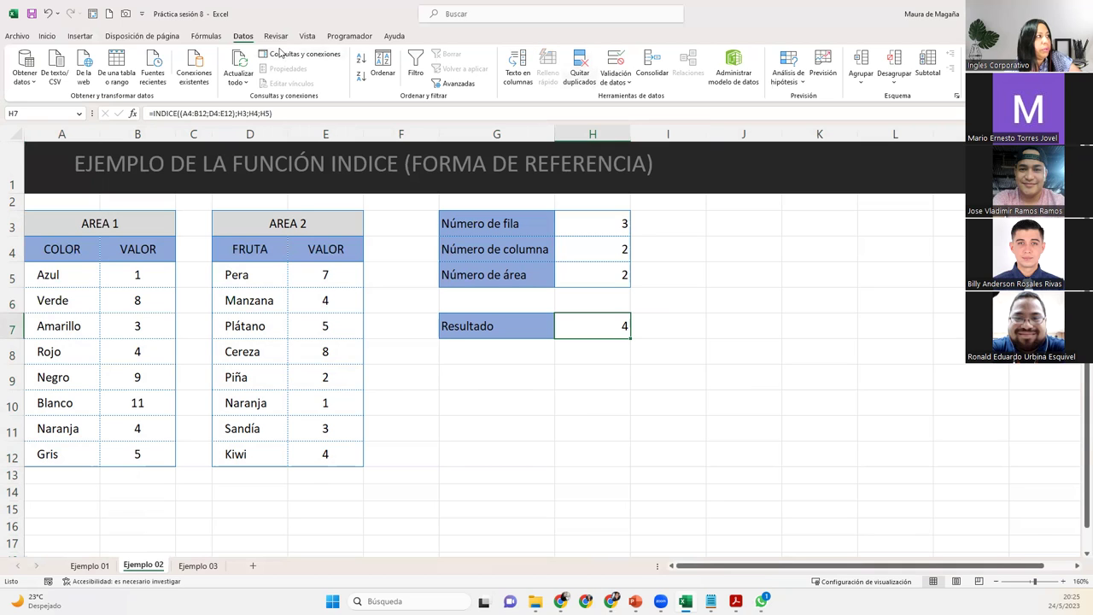
click(205, 36)
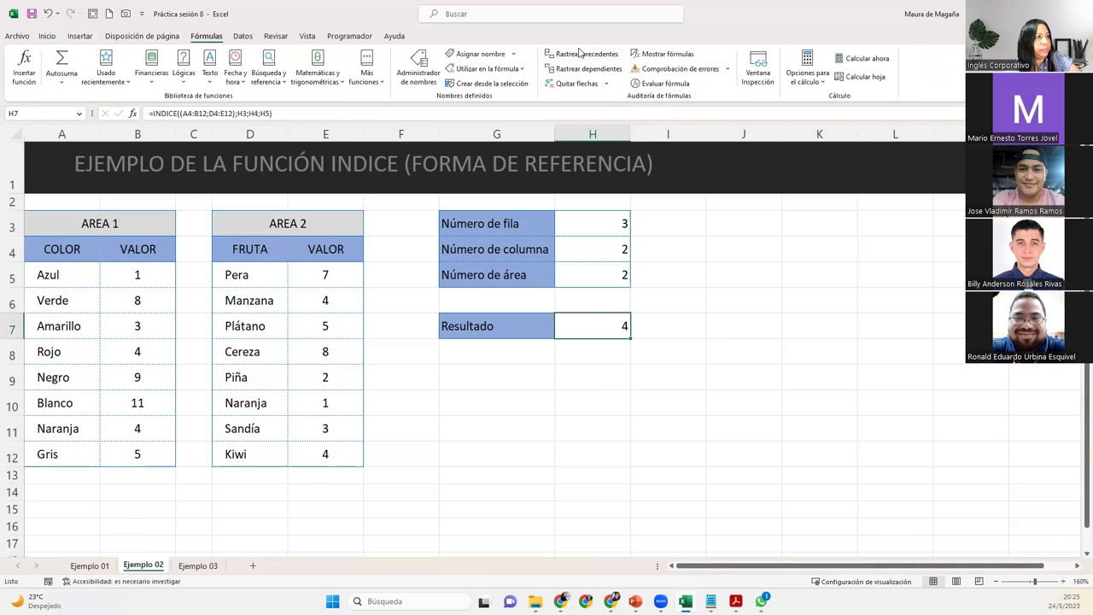
click(586, 53)
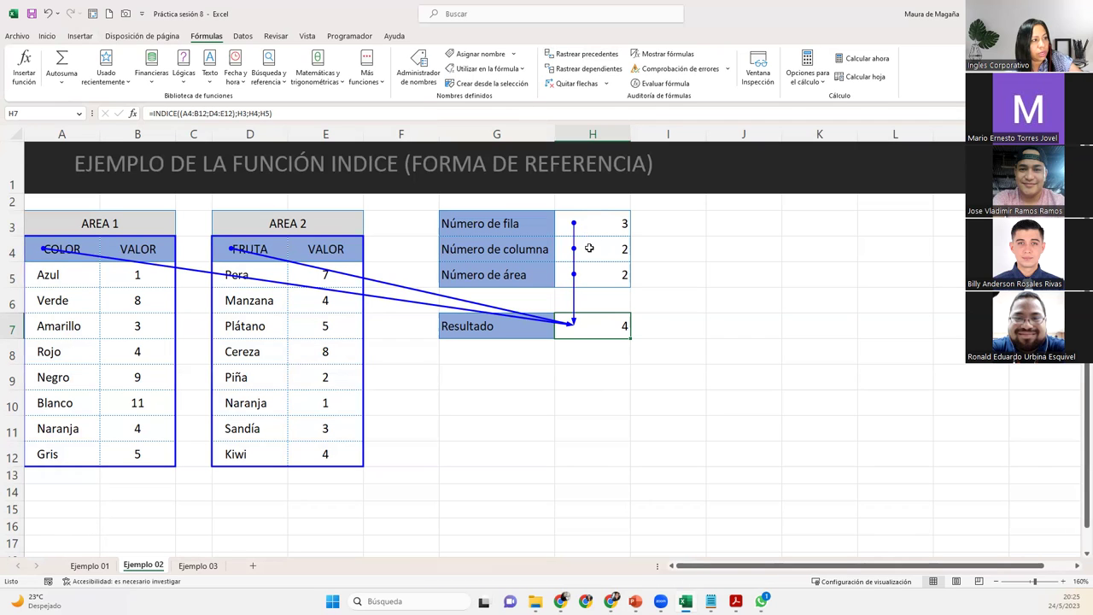
click(666, 54)
drag(816, 566, 937, 547)
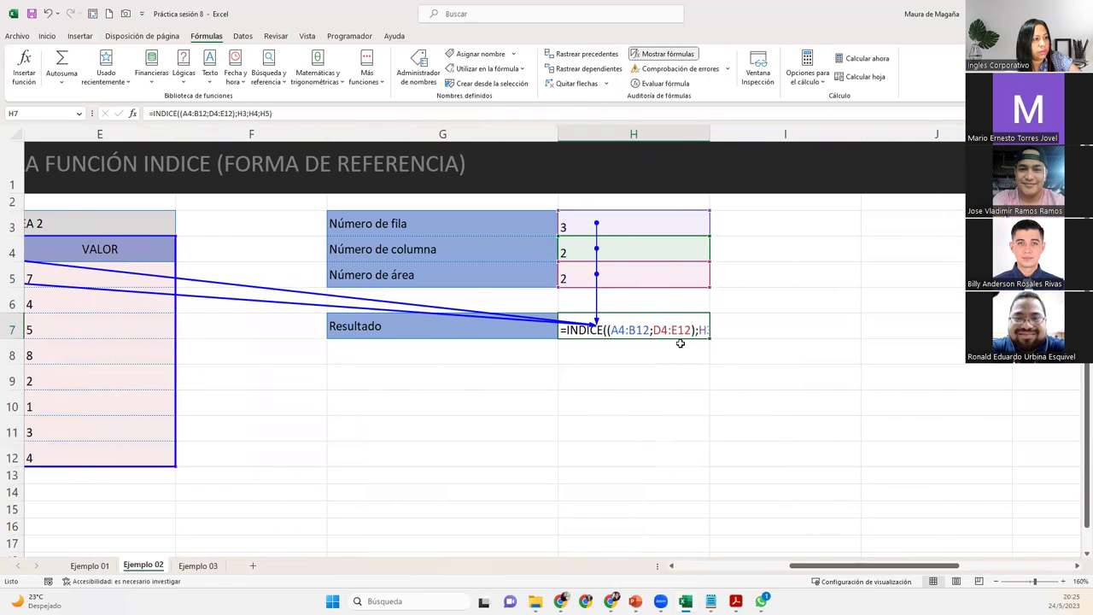
click(568, 83)
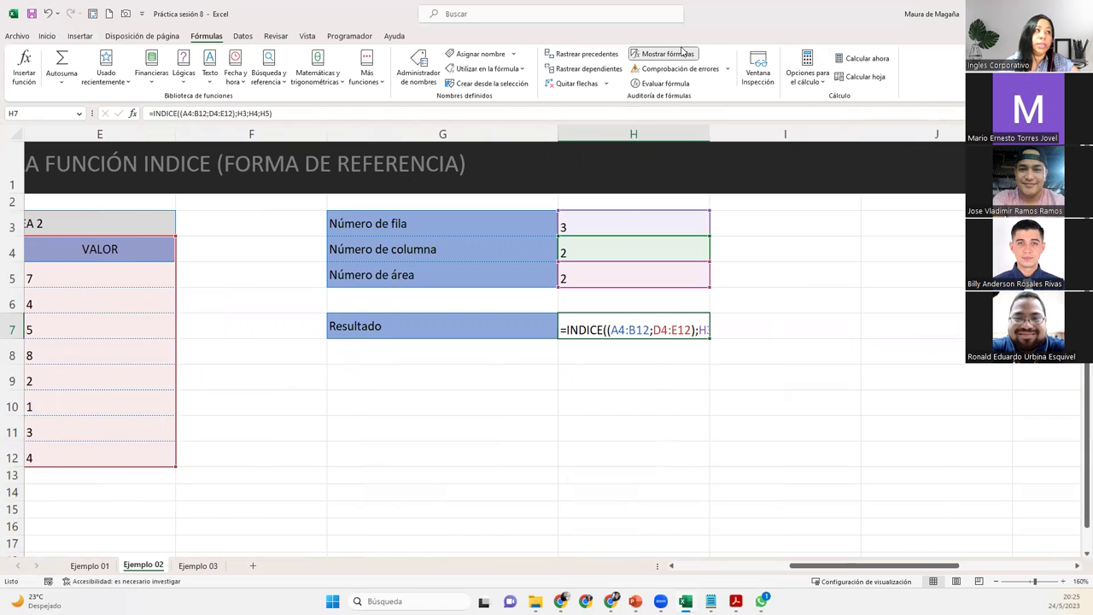
click(681, 52)
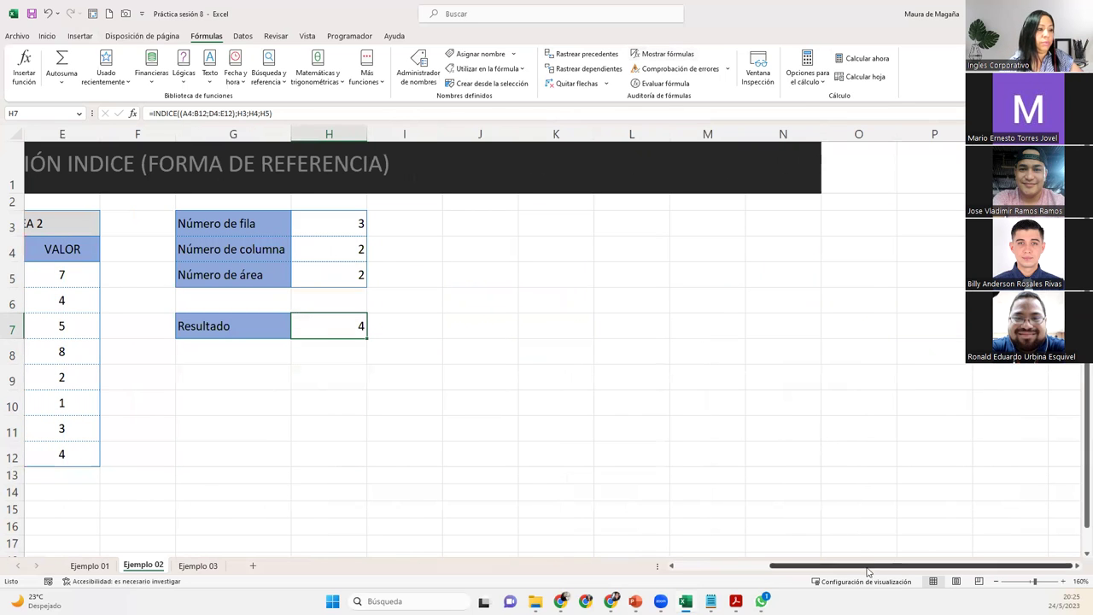
drag(796, 566, 700, 567)
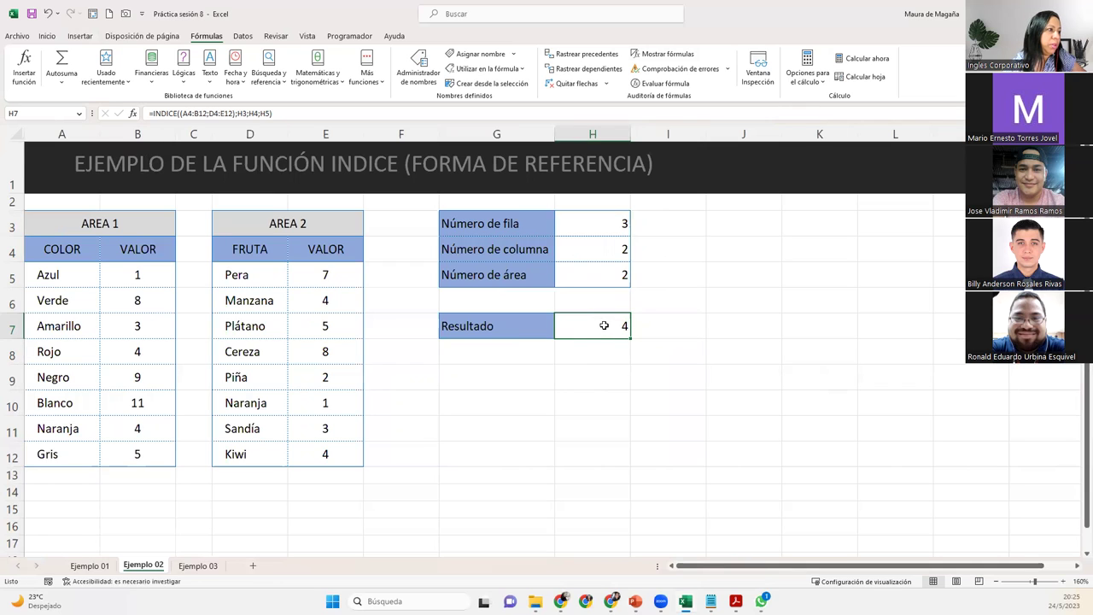
- Enter 8 as the row number in H3
click(599, 221)
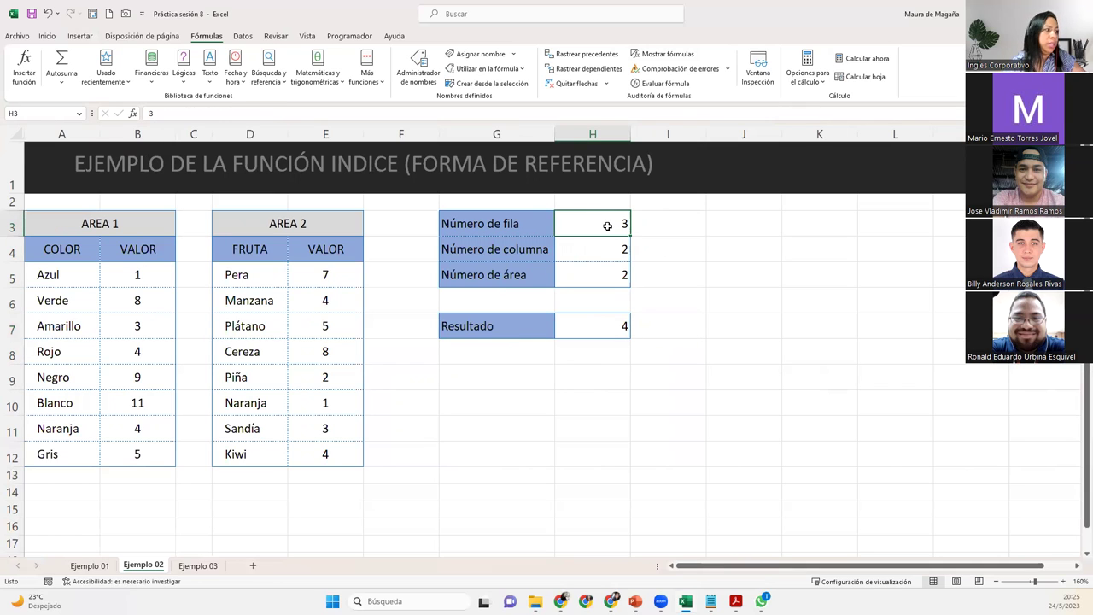
text(8)
key(Return)
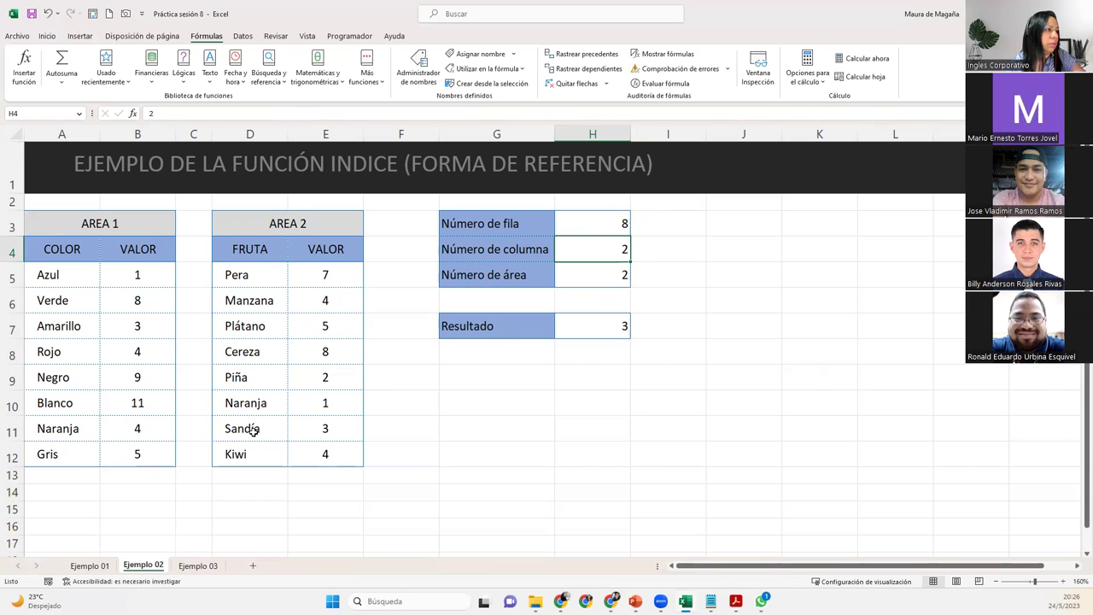
- Highlight Sandía's row and Area 2's VALOR column, then check H7 returns 3
drag(253, 431, 311, 435)
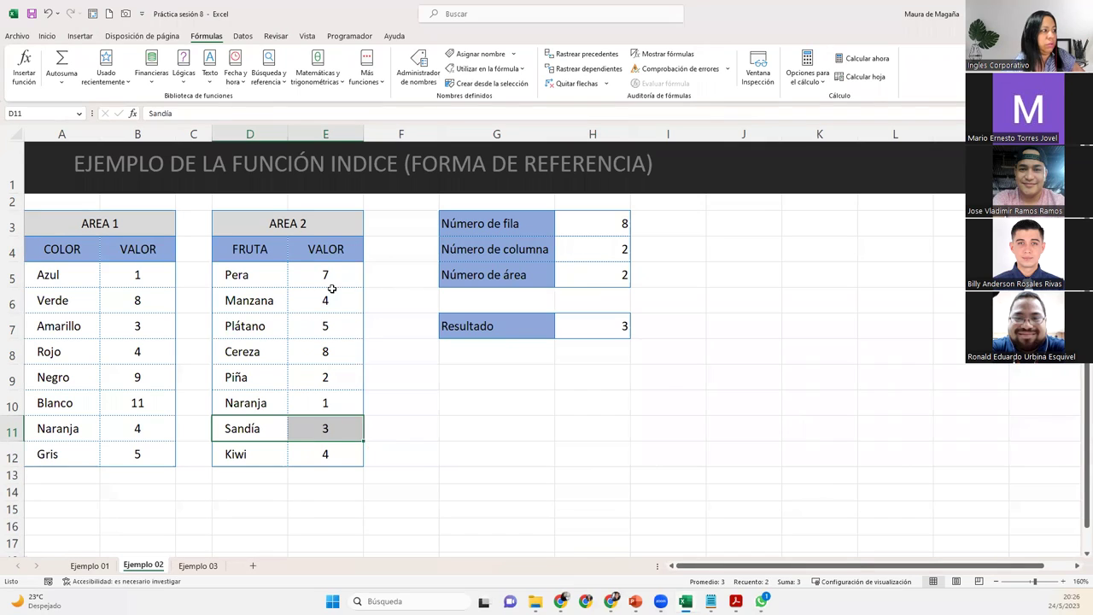
ctrl+drag(342, 273, 342, 454)
ctrl+click(340, 428)
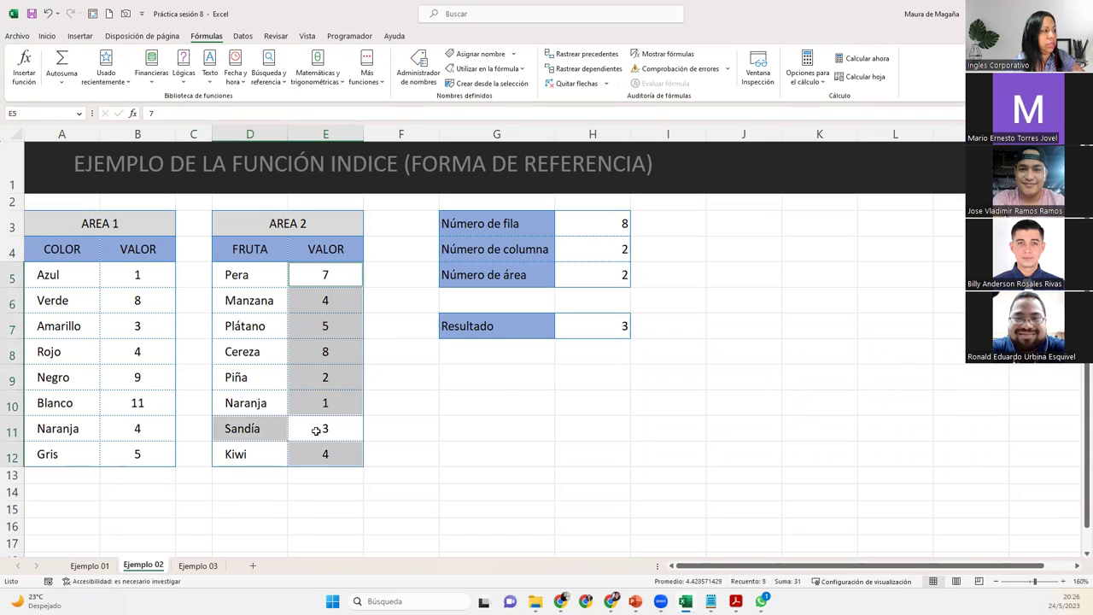
click(577, 329)
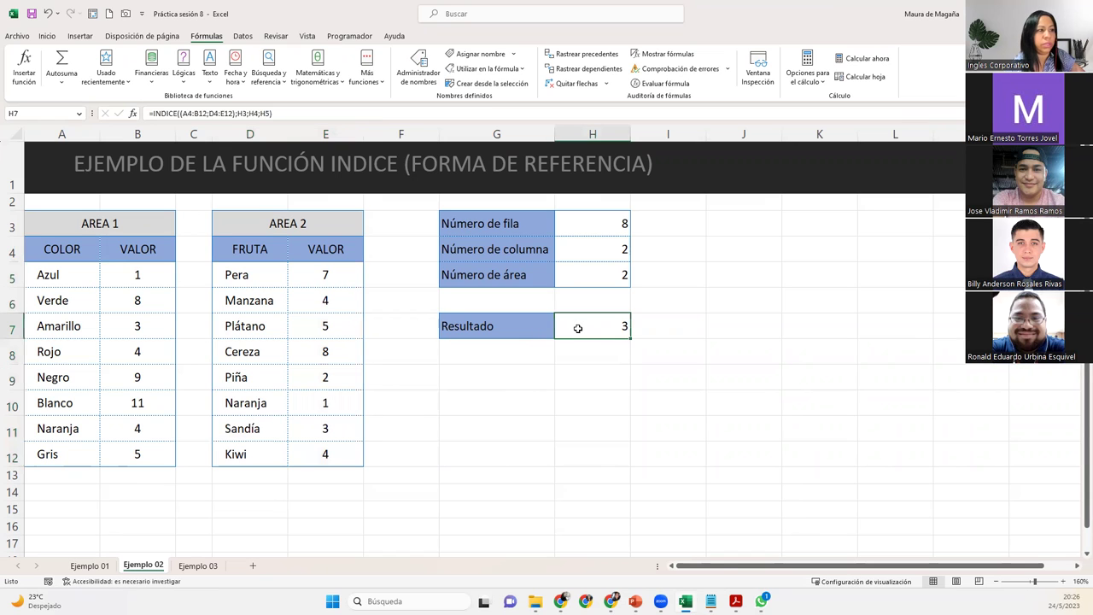
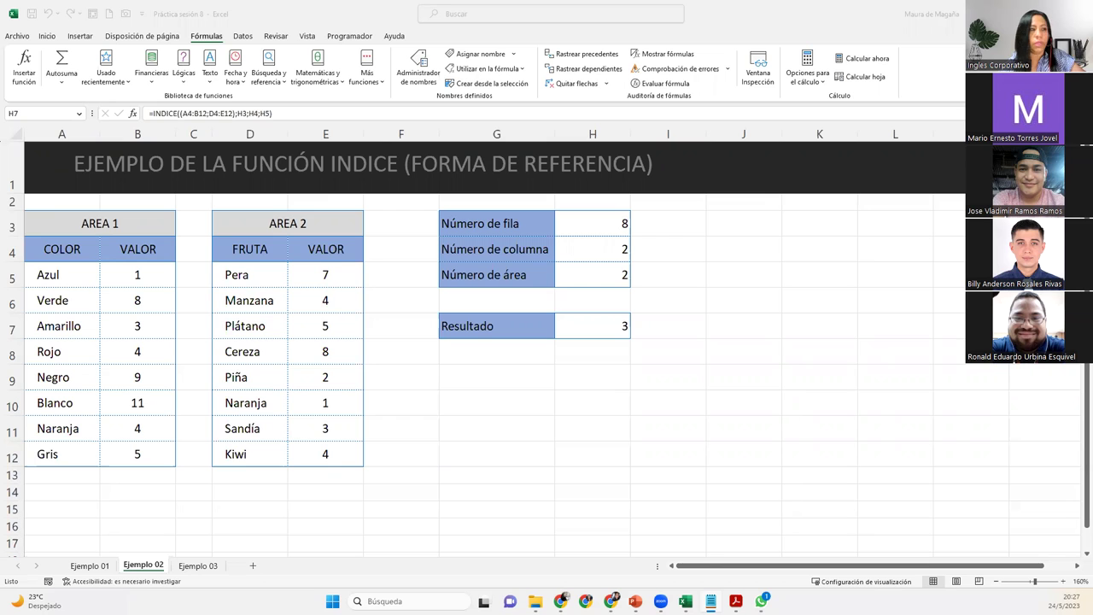
- Go to the Ejemplo 03 sheet with the INDICE/COINCIDIR sales lookup
click(215, 565)
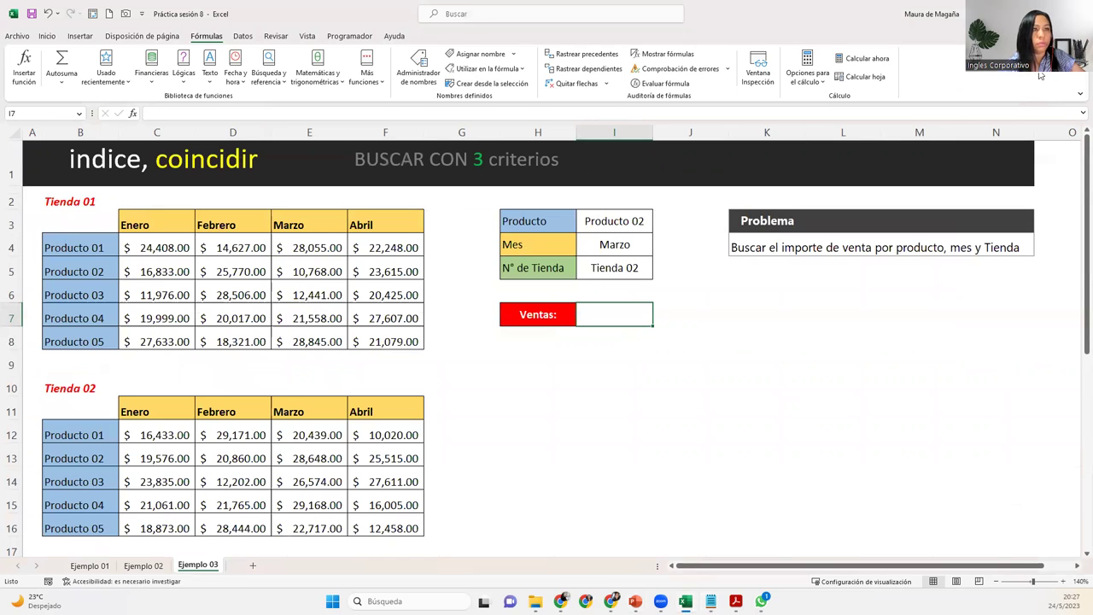
click(628, 217)
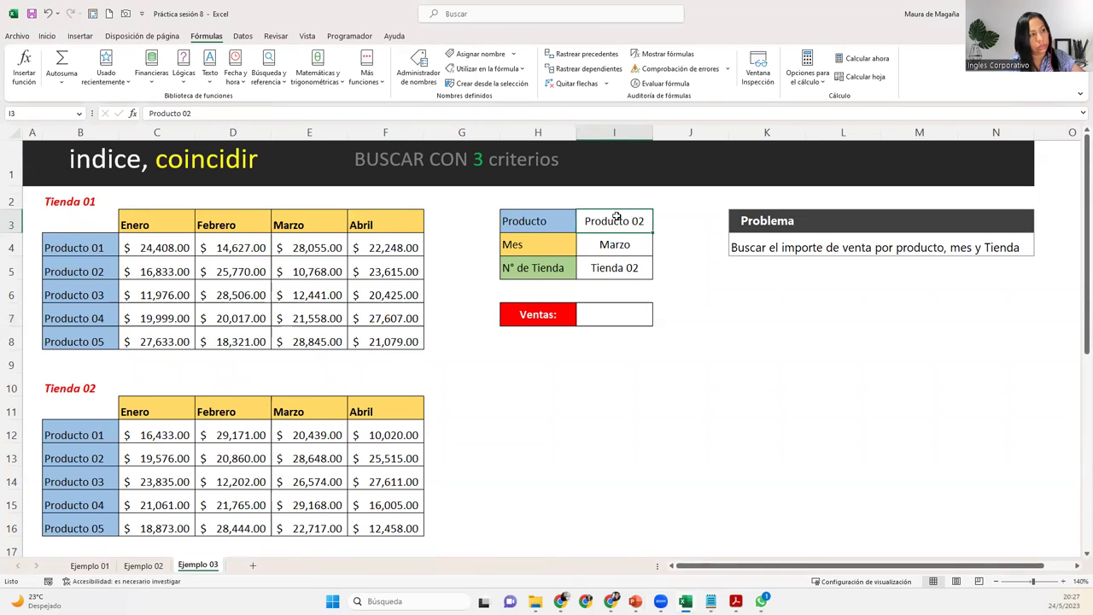
click(630, 248)
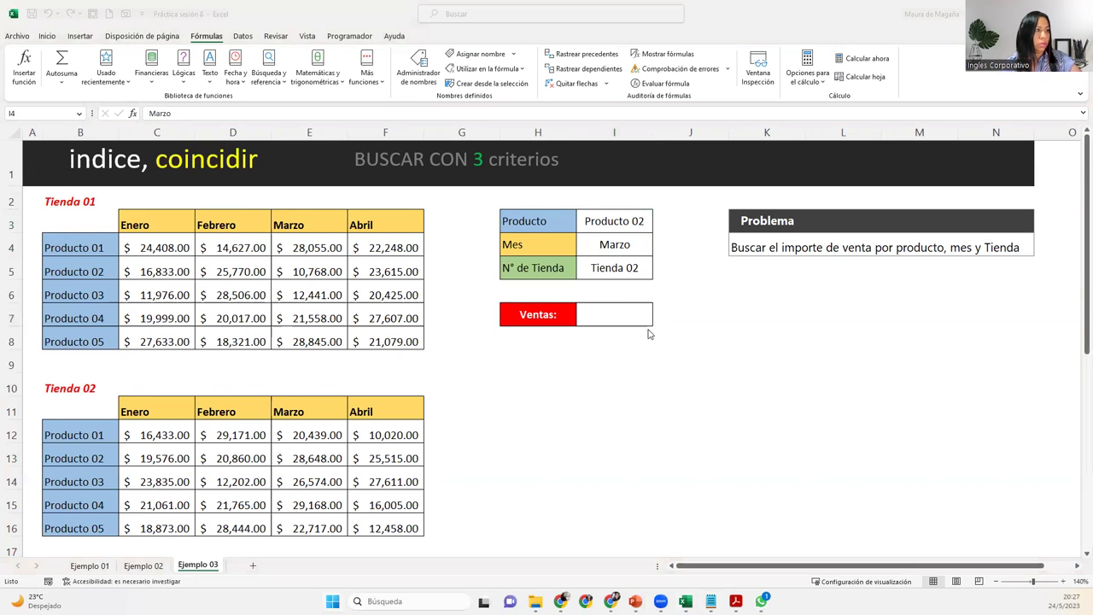
click(633, 224)
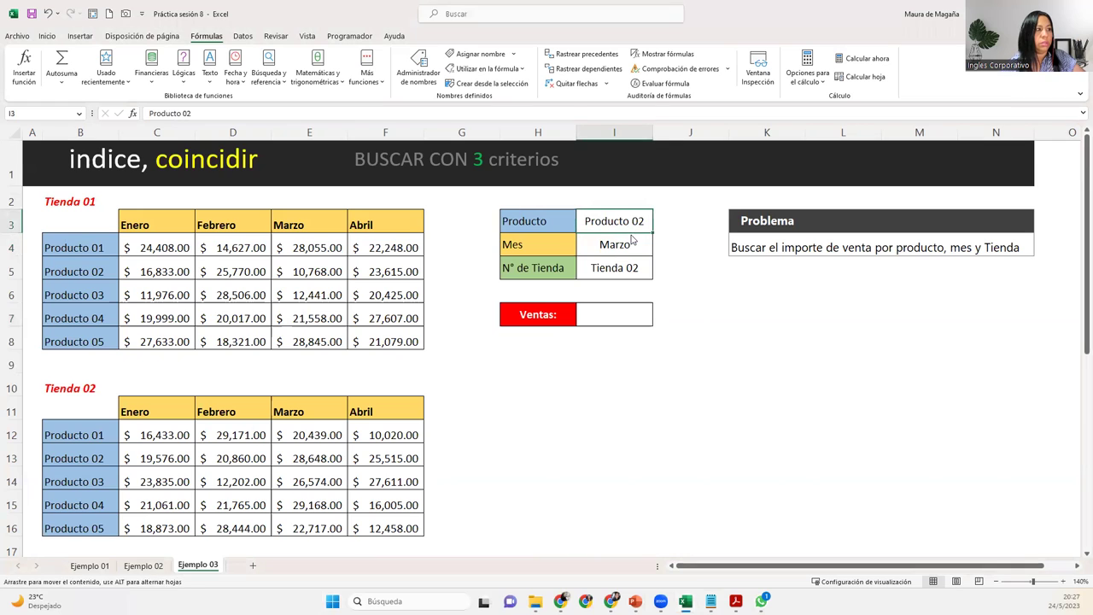
click(628, 245)
click(627, 268)
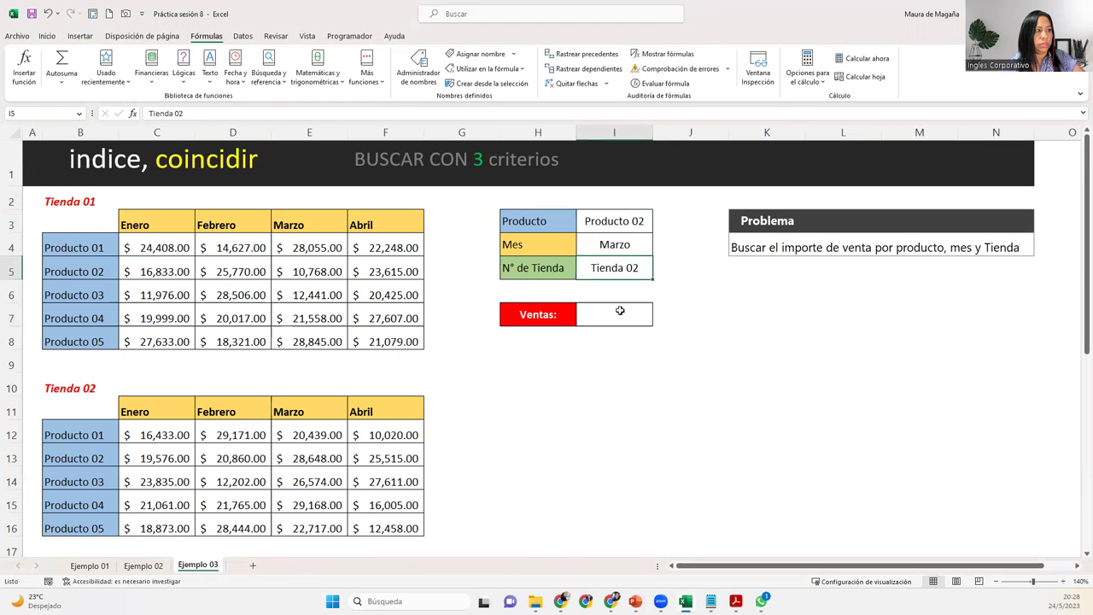
click(605, 307)
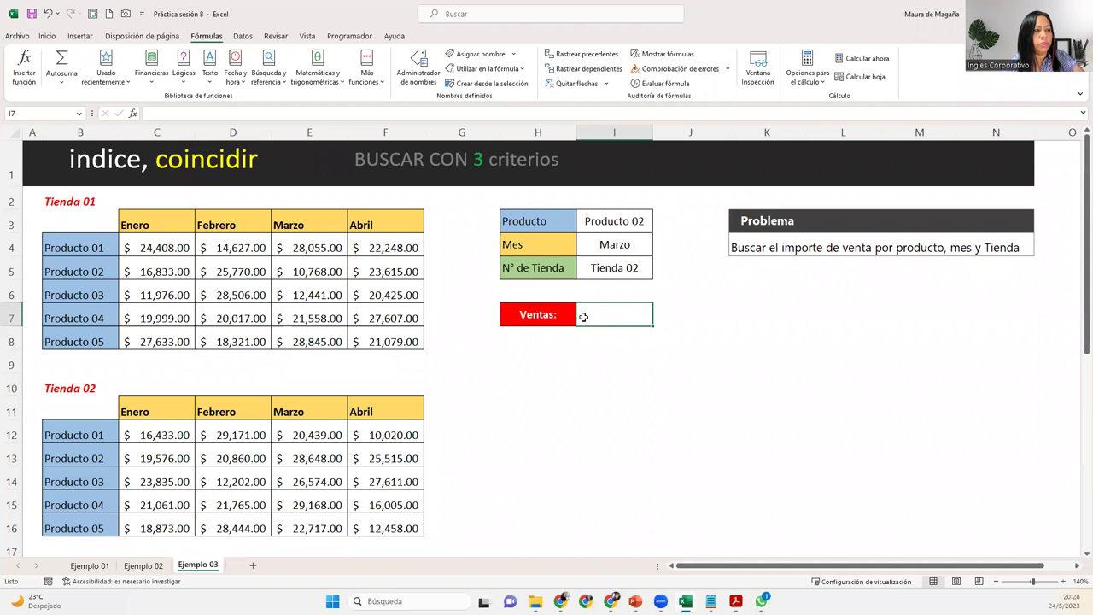
click(613, 222)
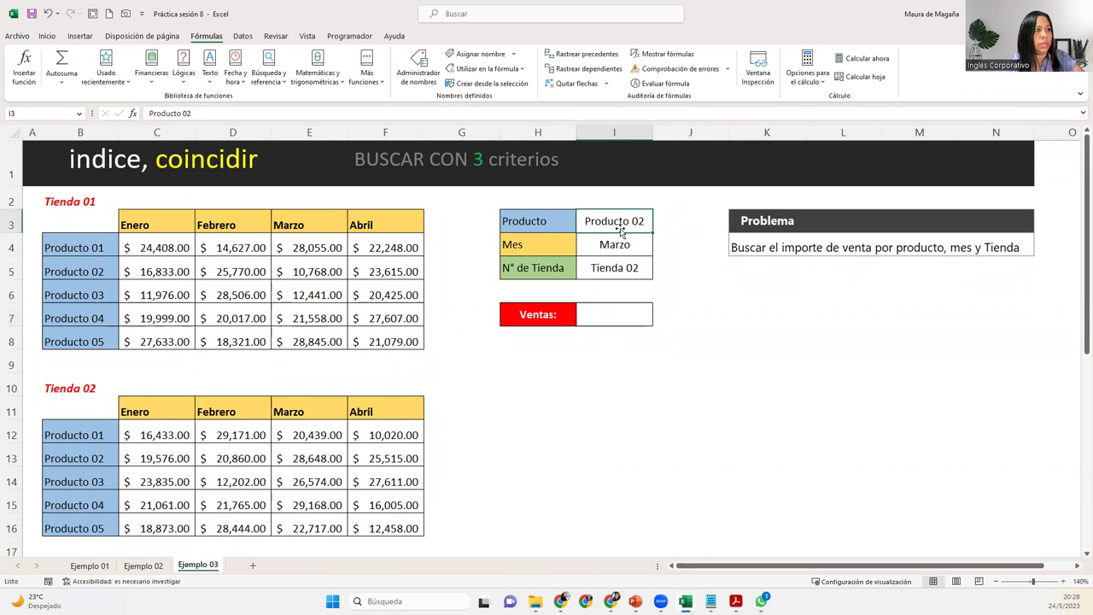
click(617, 246)
click(614, 265)
click(612, 245)
click(626, 221)
click(618, 244)
mouse_move(1087, 224)
mouse_down()
mouse_move(1079, 427)
mouse_move(1079, 233)
mouse_up()
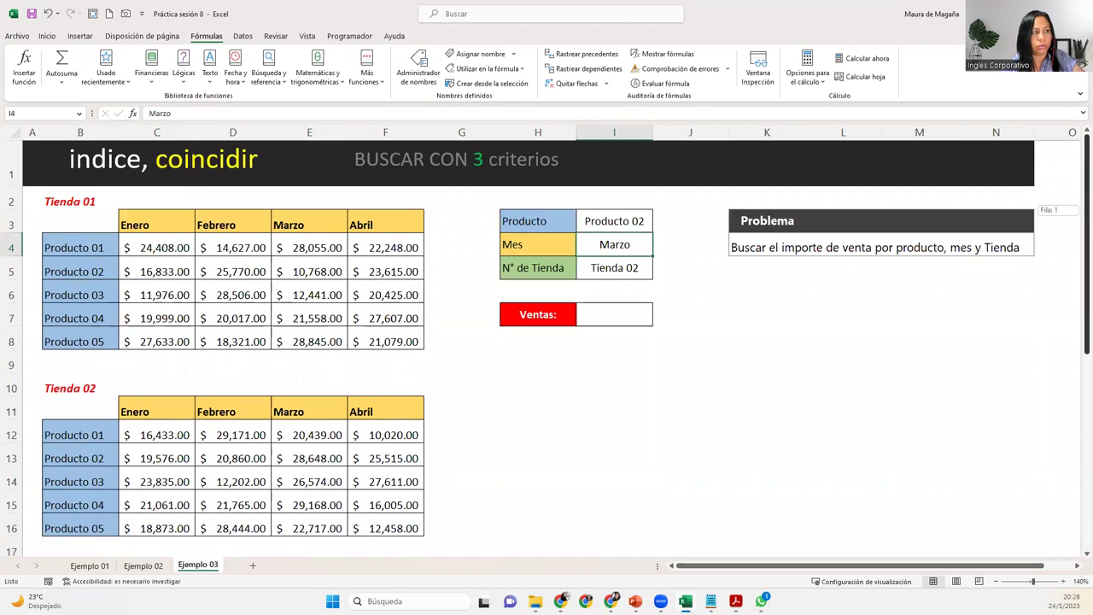
click(644, 215)
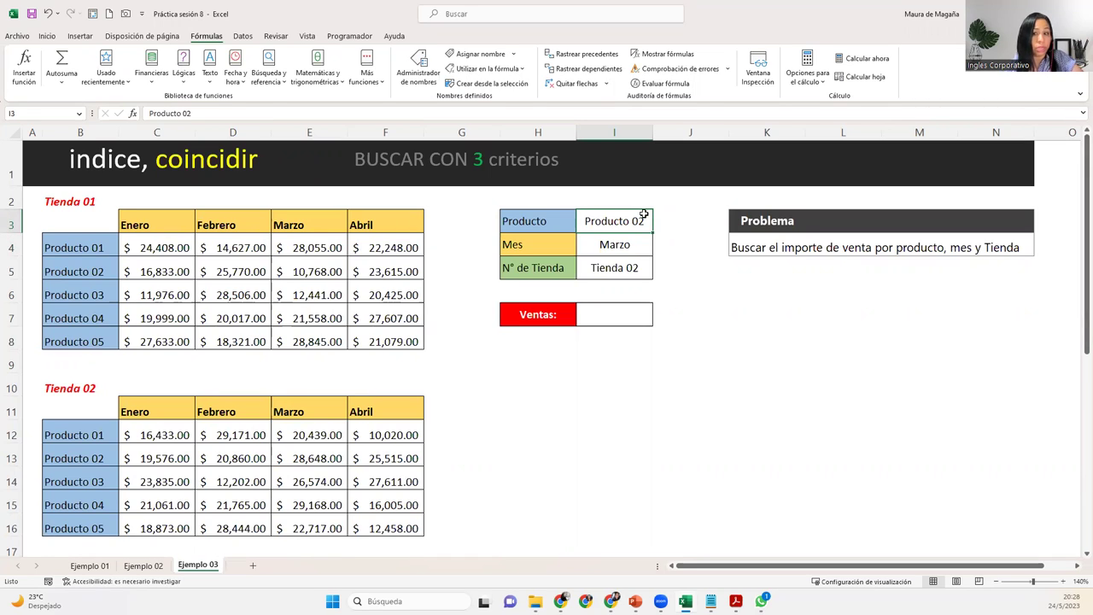
click(487, 187)
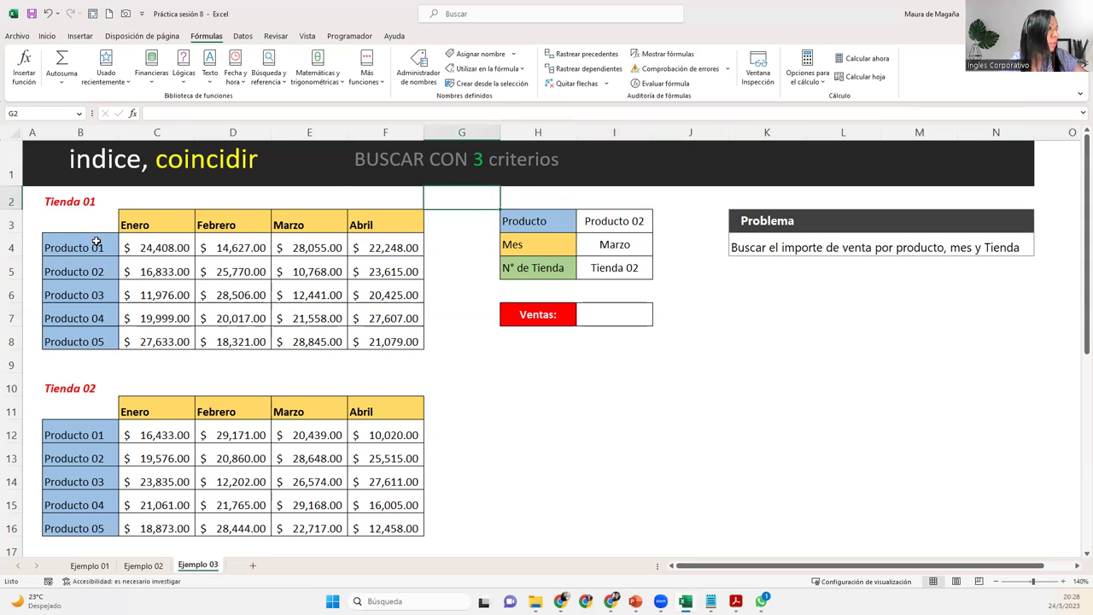
drag(97, 243, 96, 339)
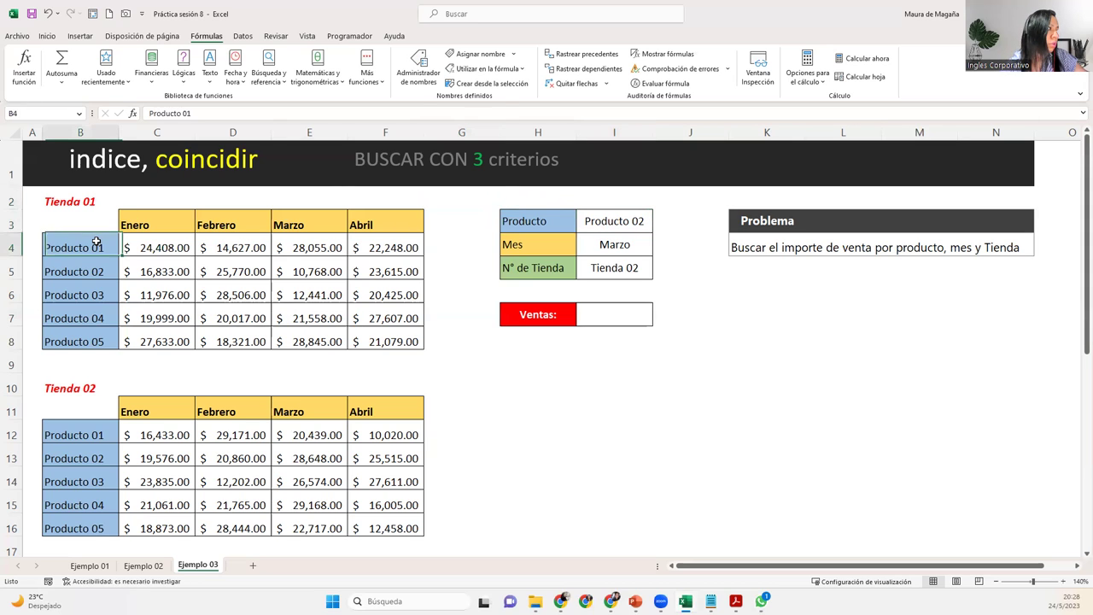
click(100, 316)
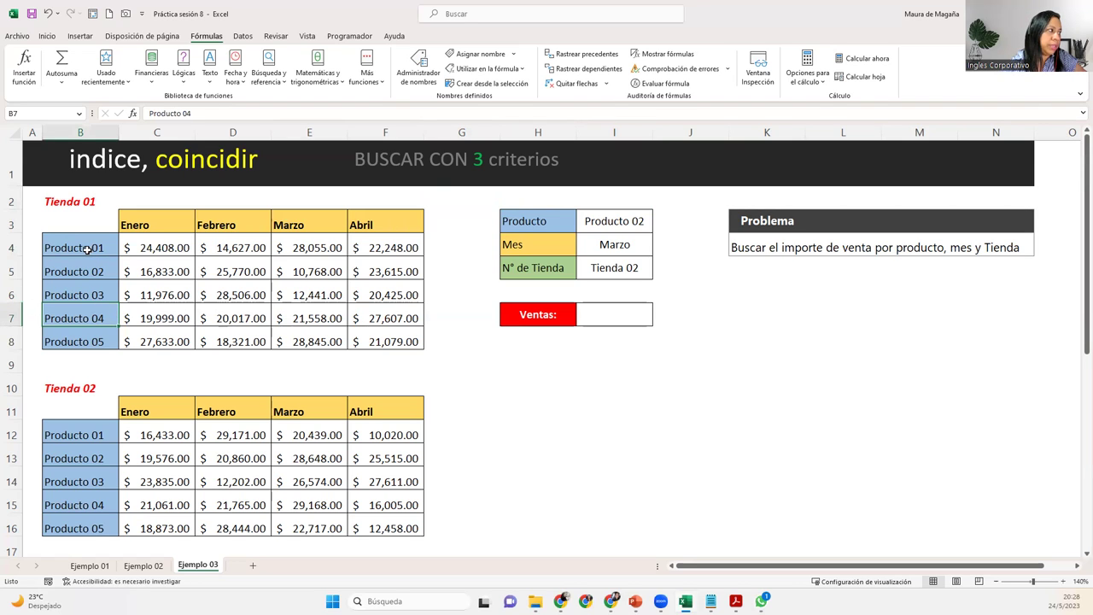
drag(87, 249, 88, 305)
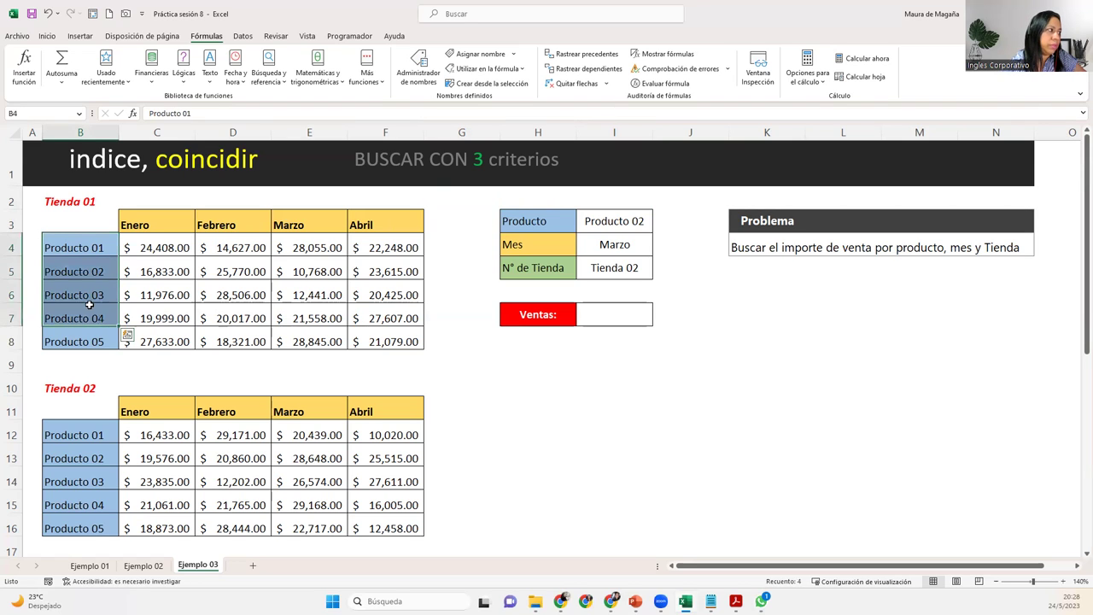
click(85, 262)
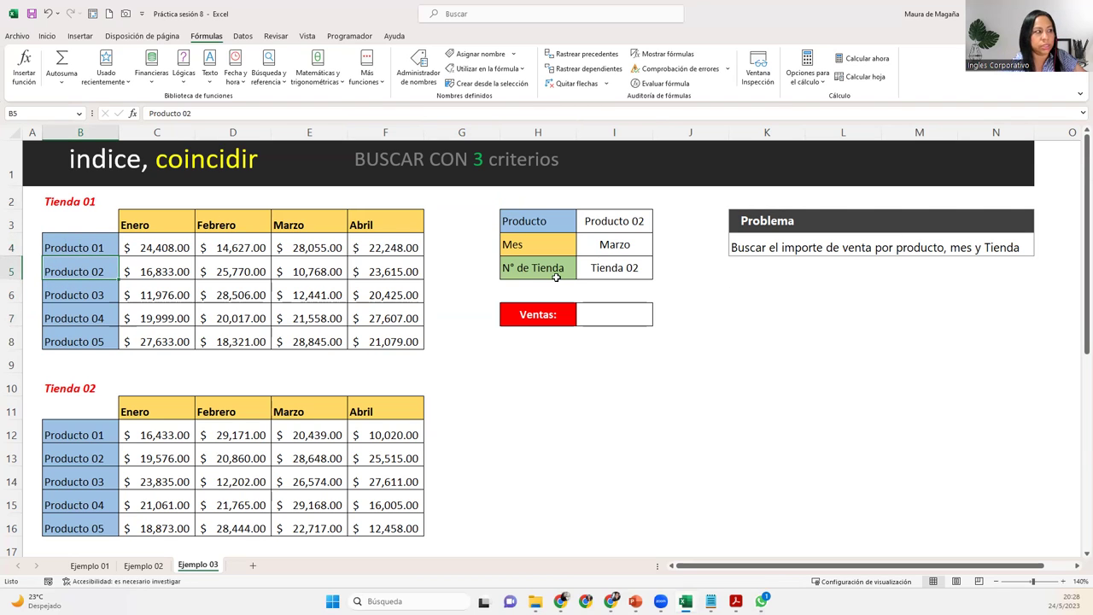
click(77, 249)
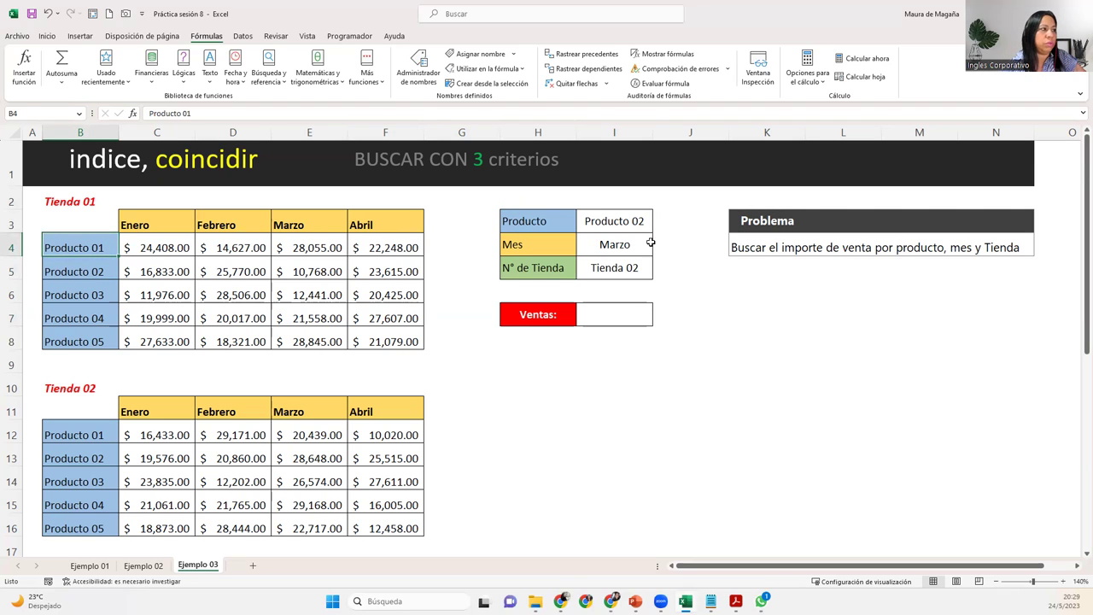
click(594, 217)
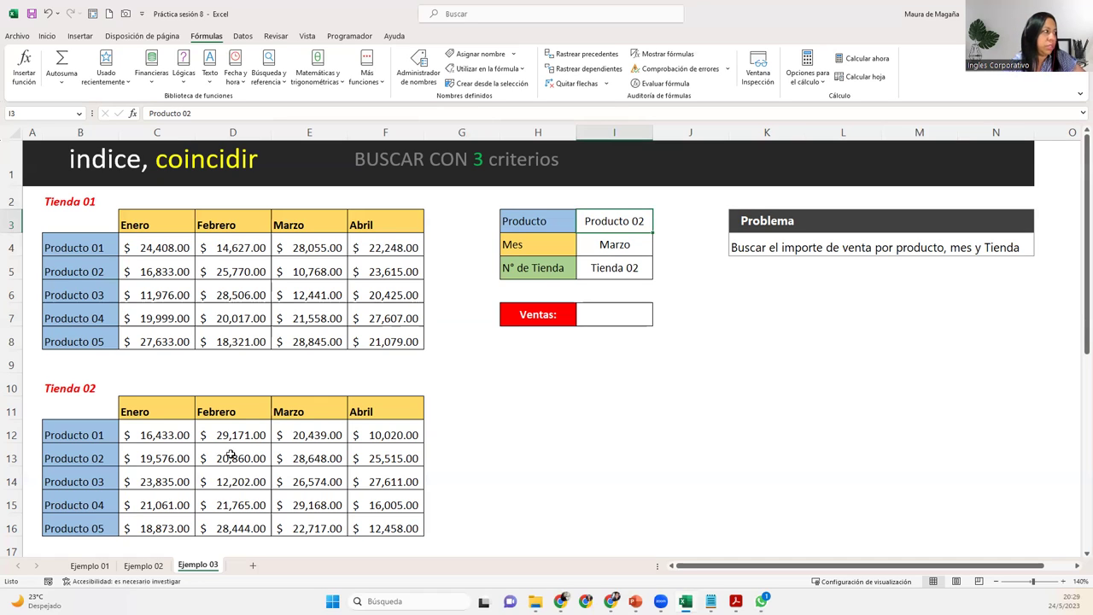
click(143, 565)
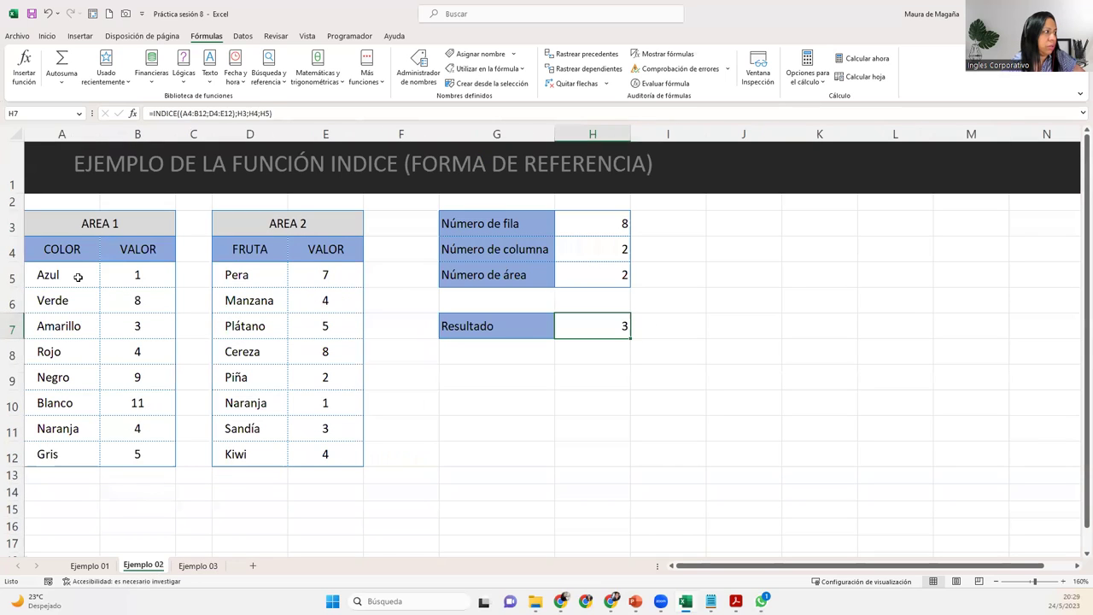
drag(78, 277, 74, 451)
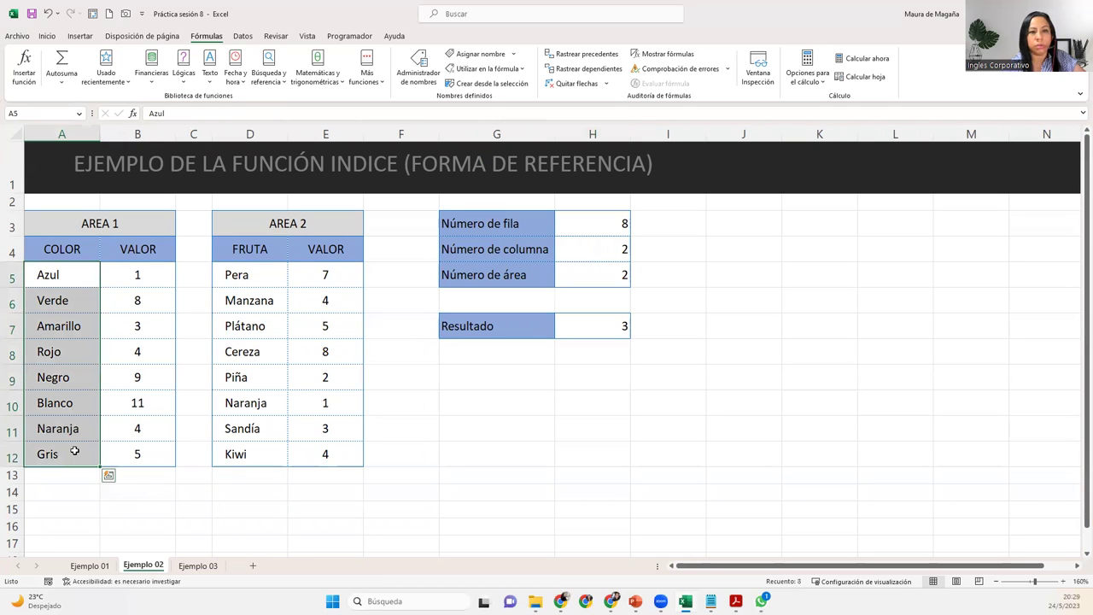
click(67, 350)
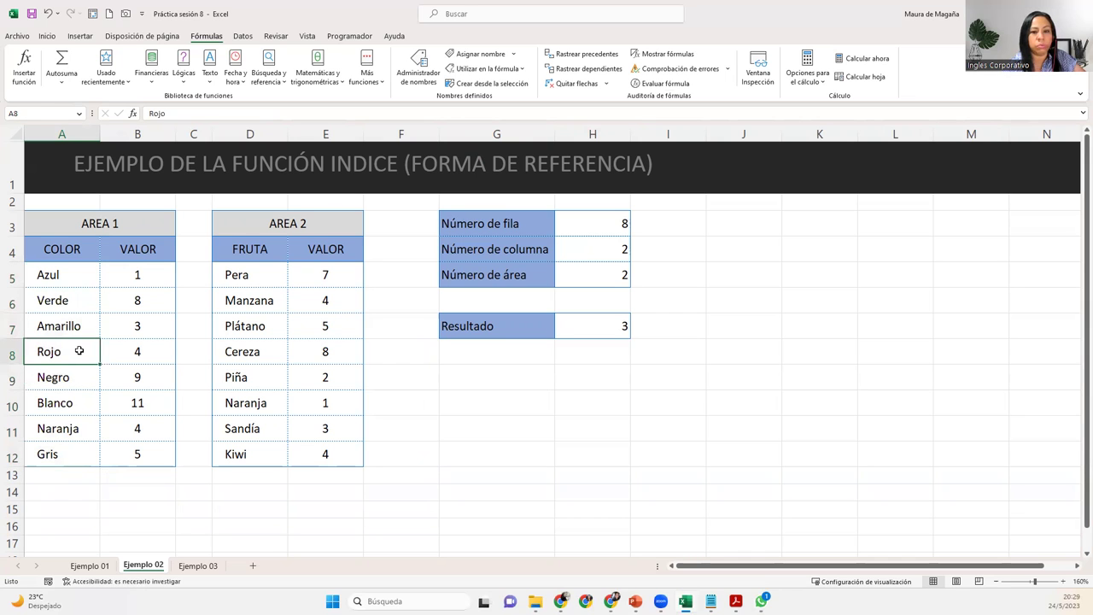
click(186, 572)
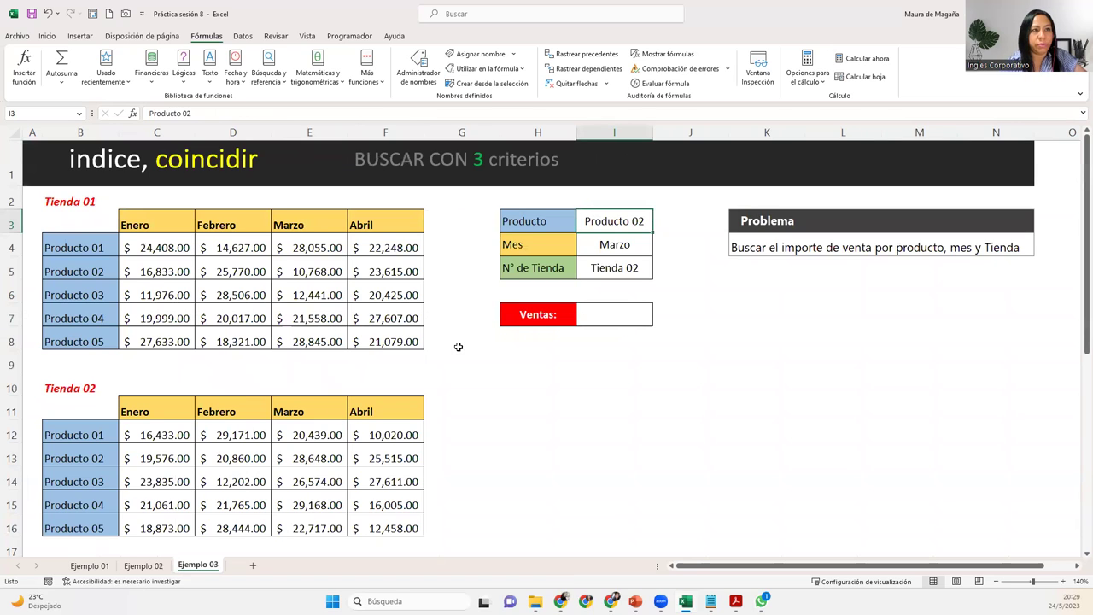
- Review the lookup criteria I3:I5, then select the Tienda 01 product names B4:B8
click(591, 309)
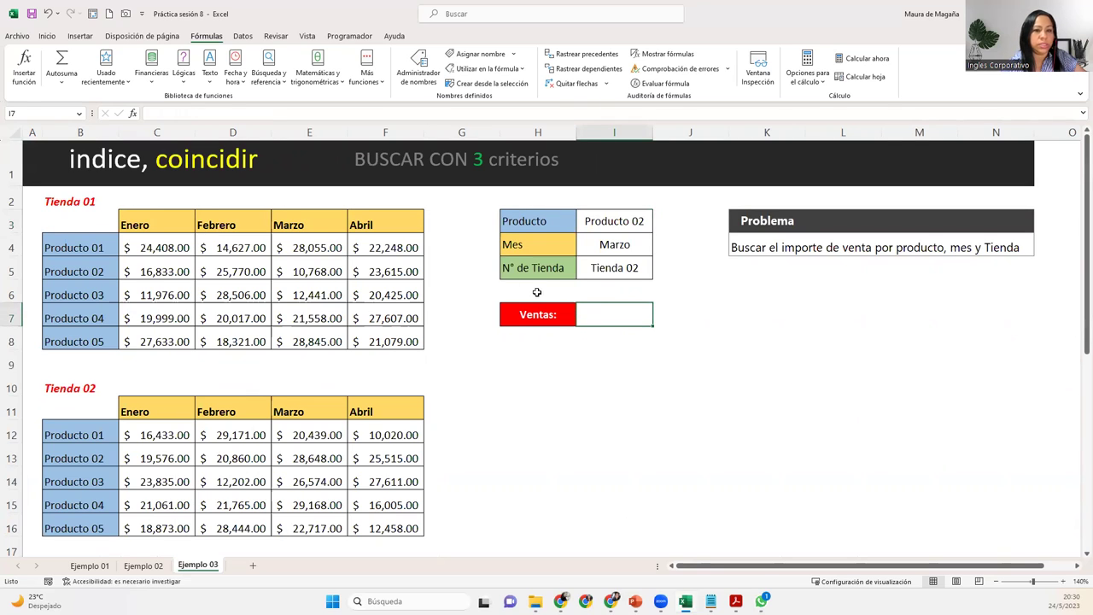
click(624, 222)
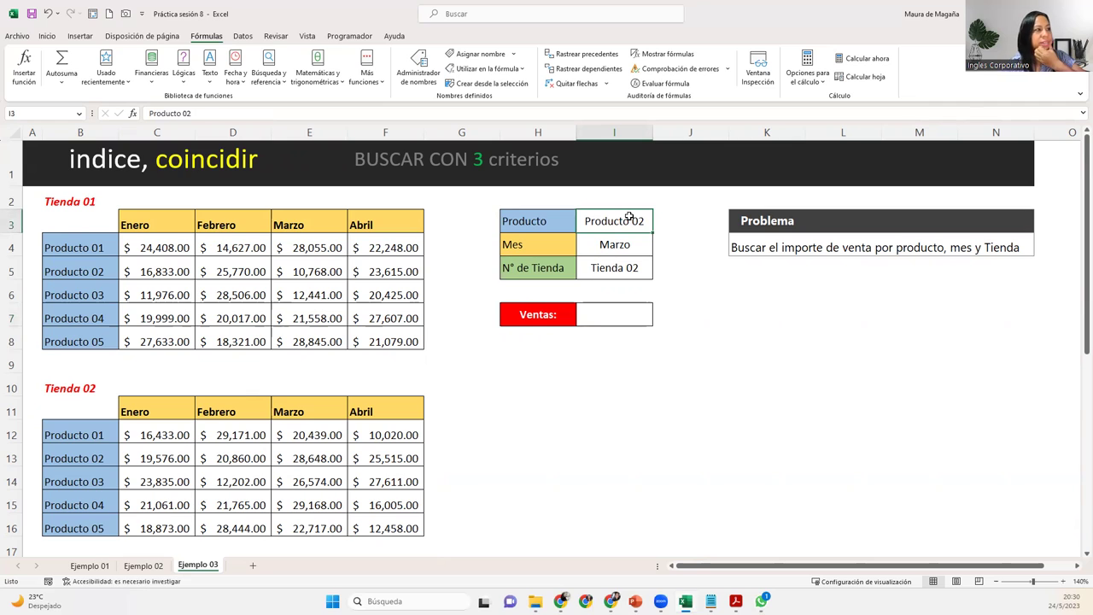
drag(624, 222, 634, 267)
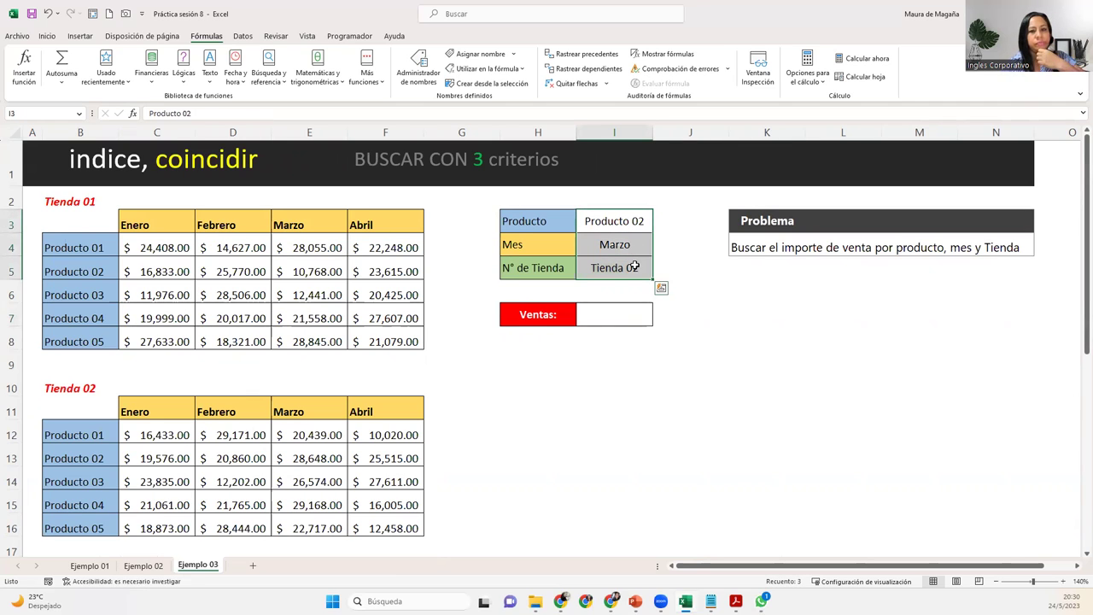
click(634, 267)
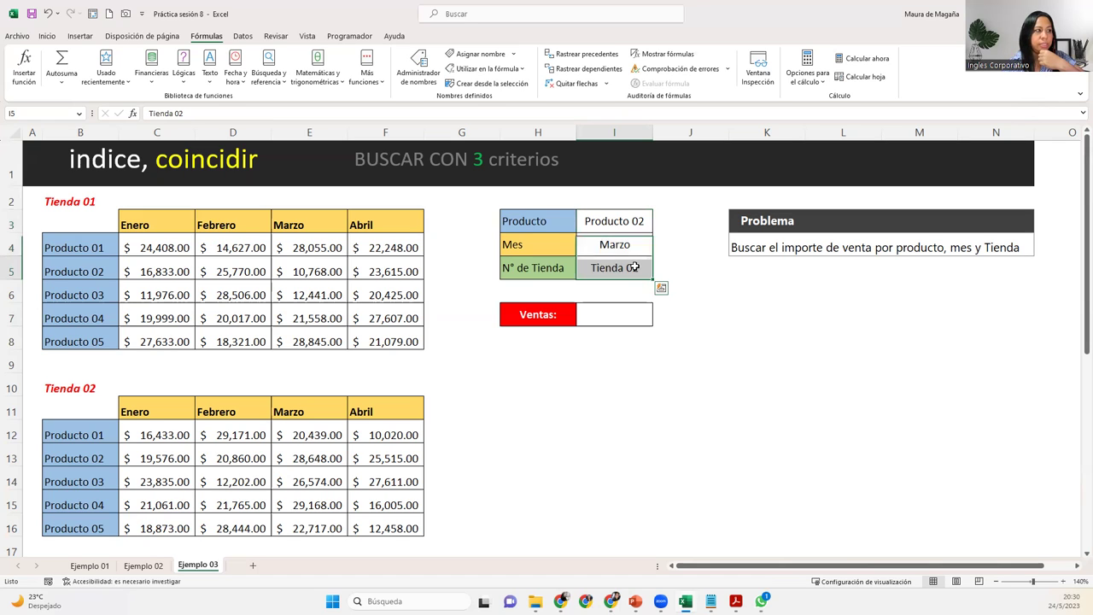
click(611, 218)
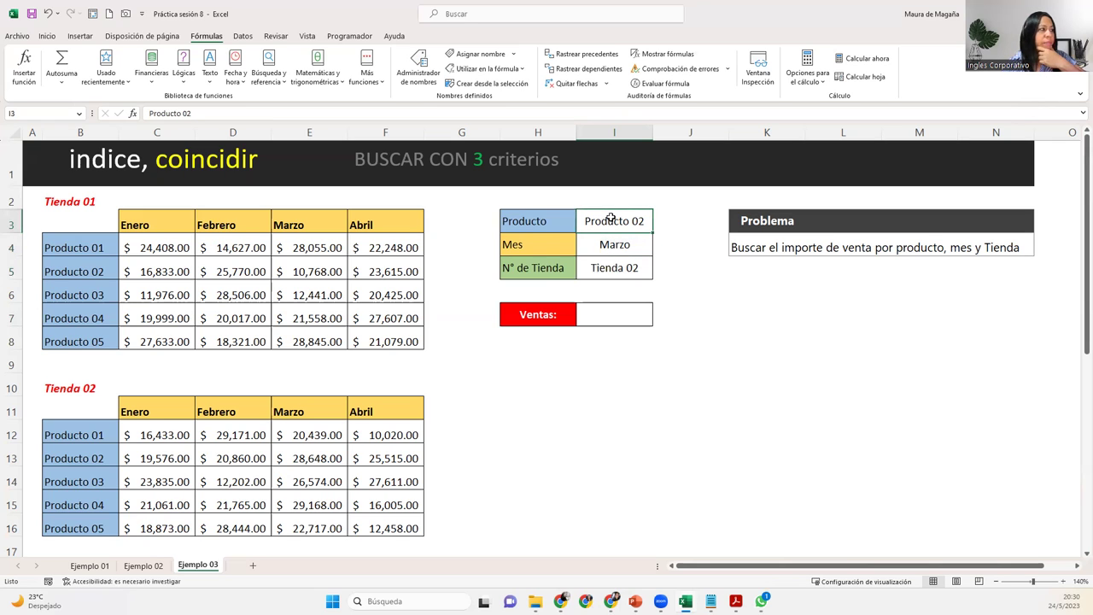
drag(87, 246, 100, 342)
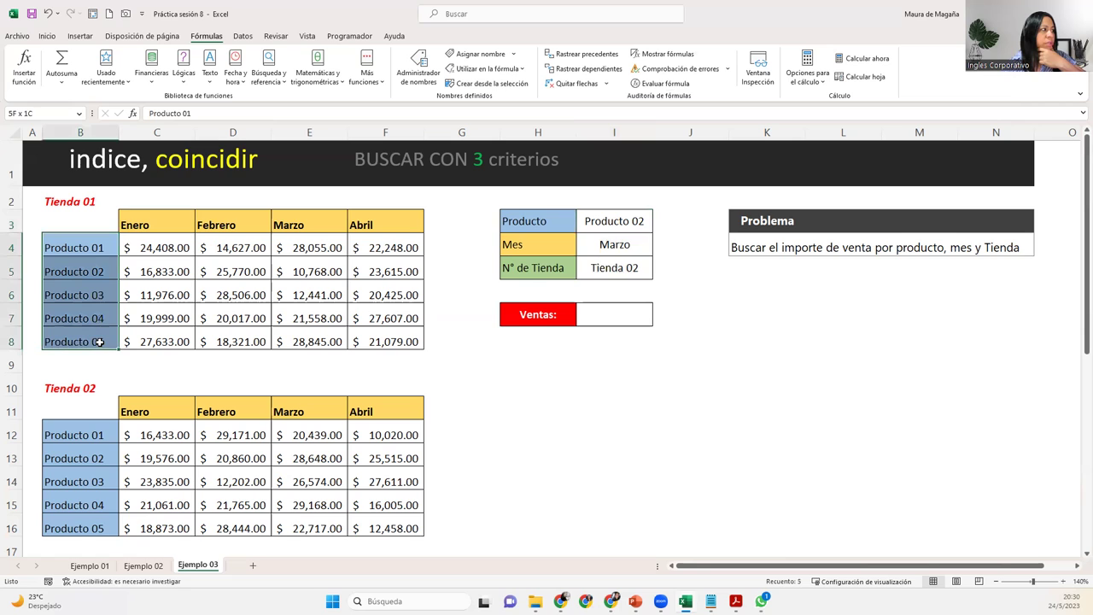
- Define the name Producto for the product range B4:B8 (Producto 01–05)
click(493, 53)
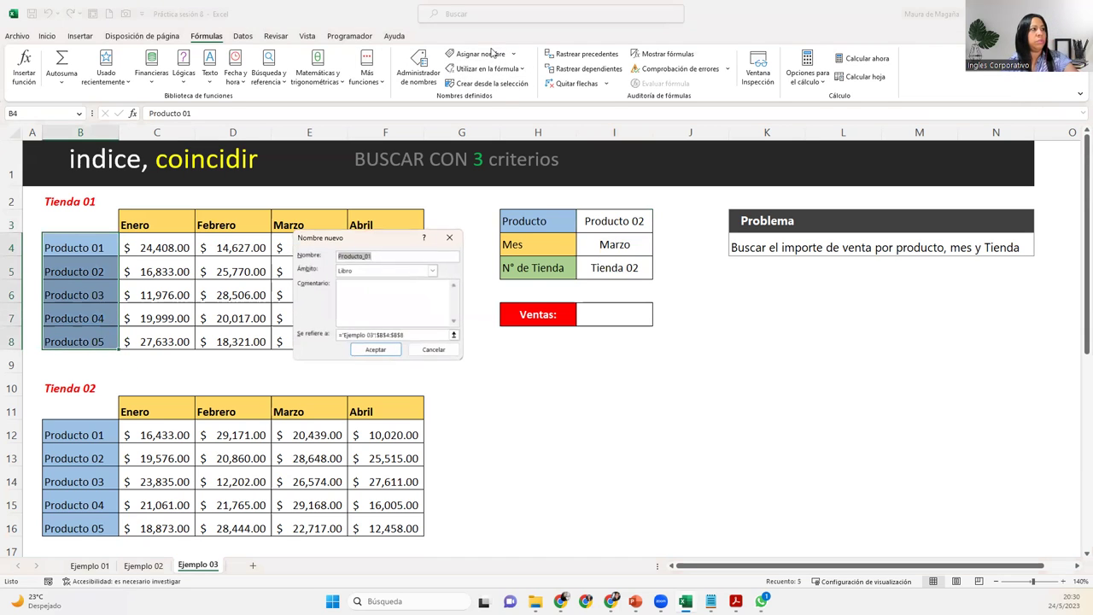
click(390, 256)
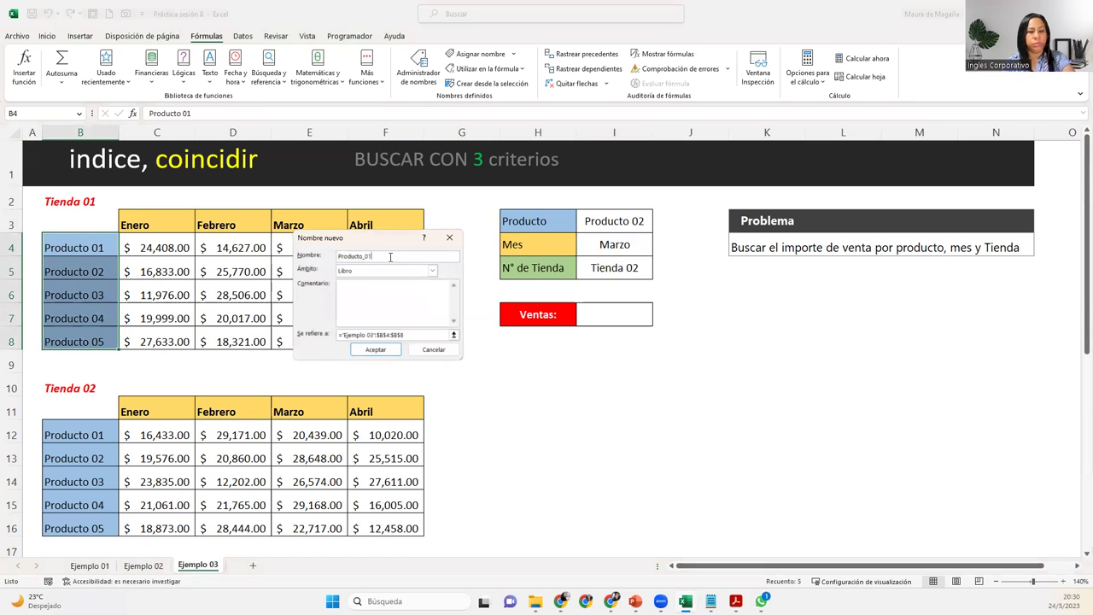
key(Return)
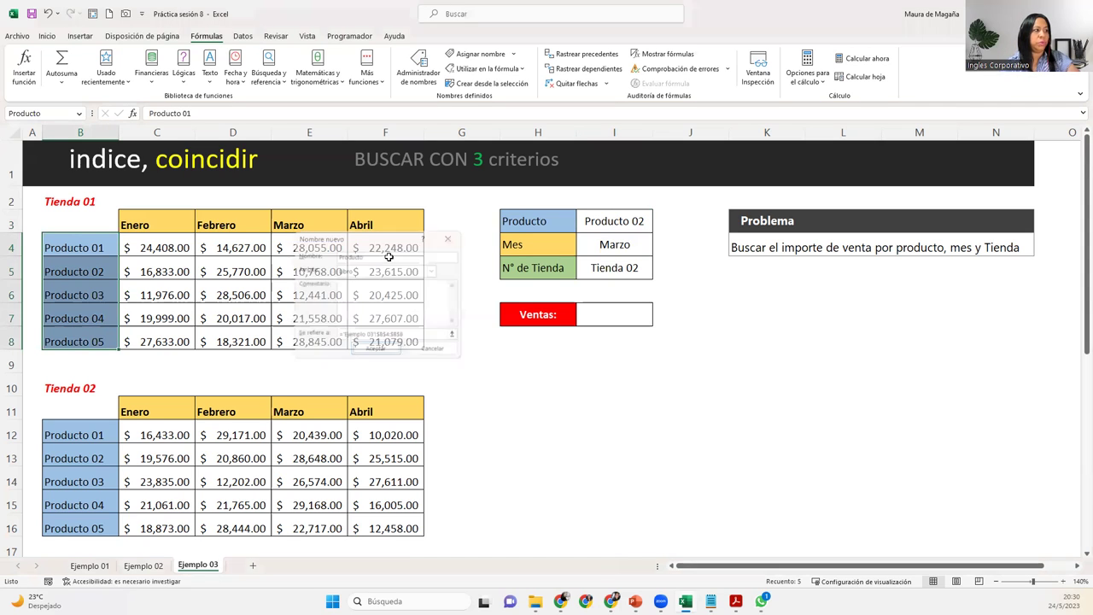
click(613, 226)
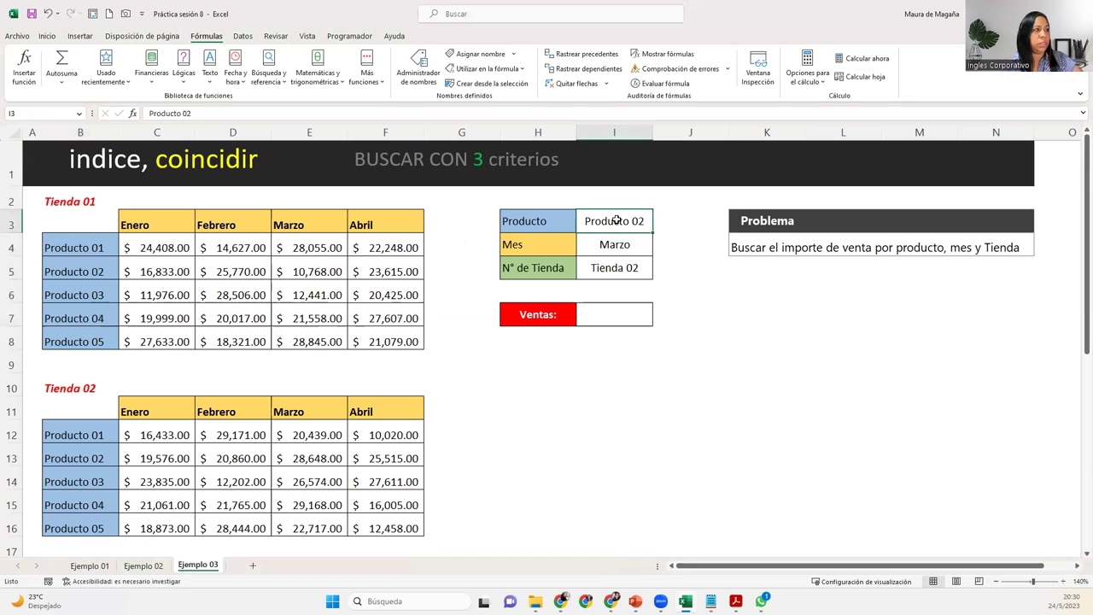
- Give I3 list validation with source =producto and choose Producto 01 from its dropdown
click(244, 36)
click(601, 82)
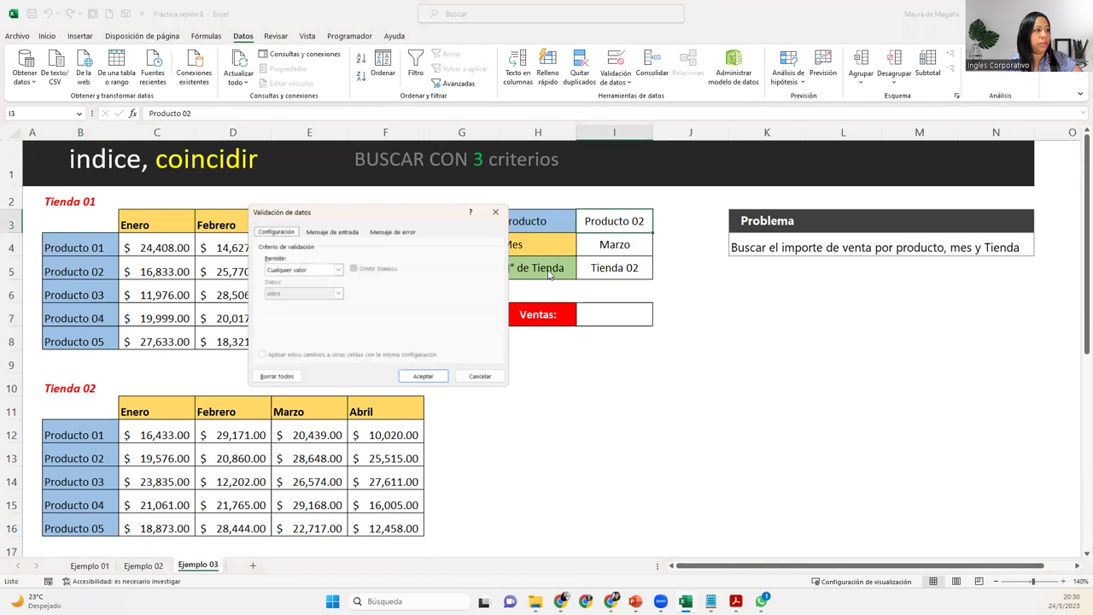
click(337, 268)
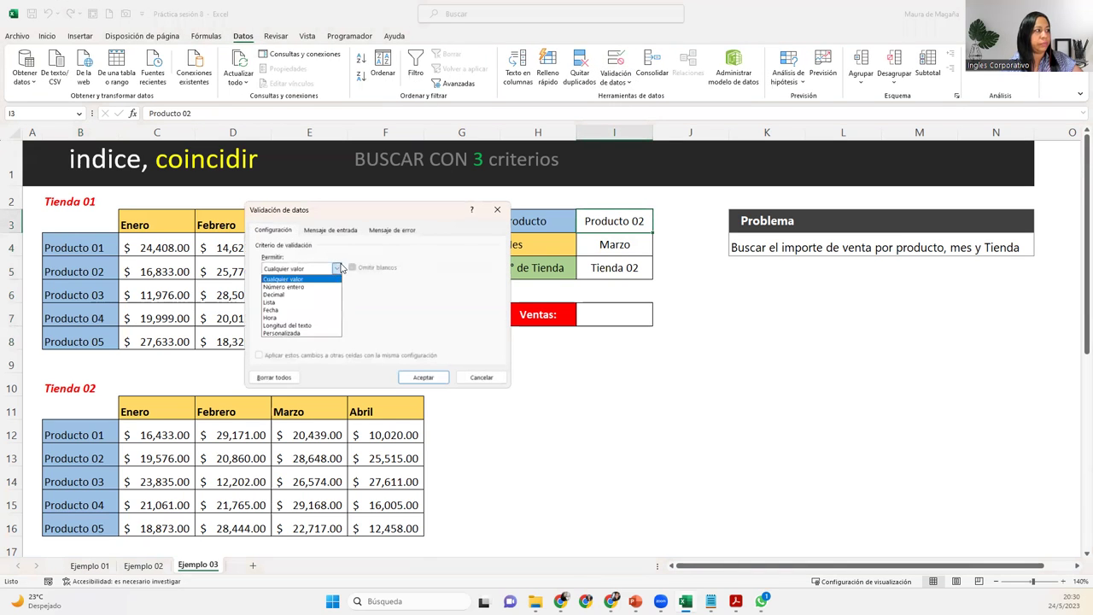
click(305, 301)
click(301, 315)
text(producto)
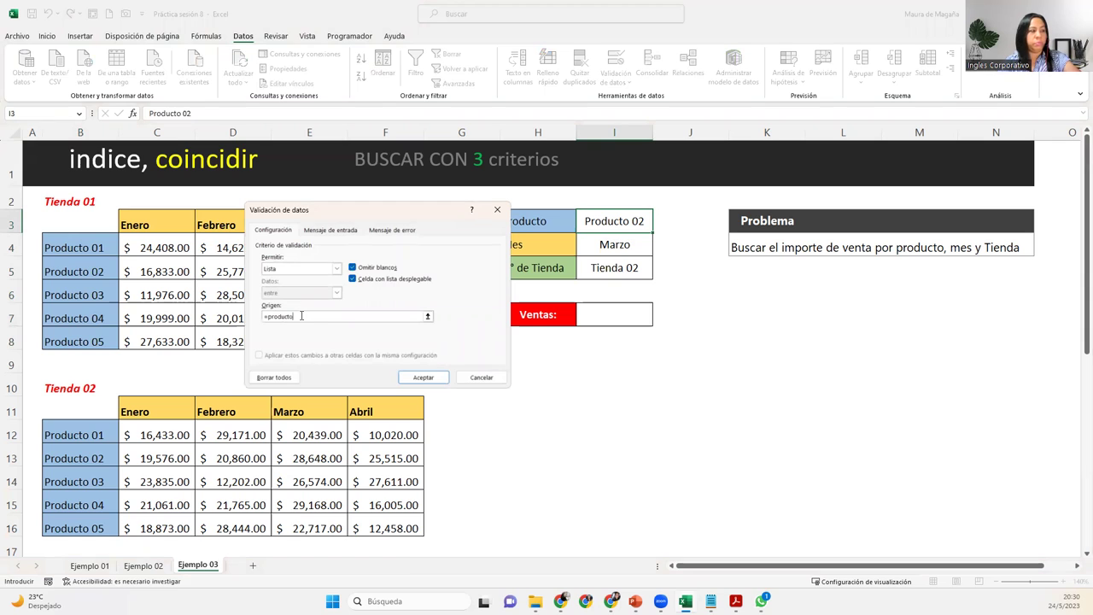
key(Return)
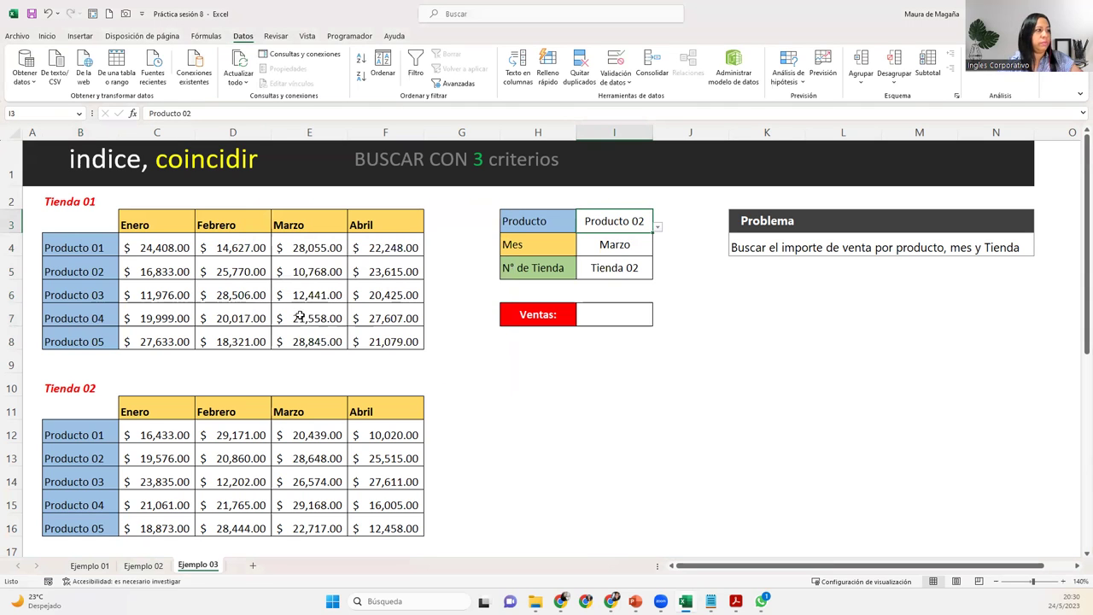
click(658, 228)
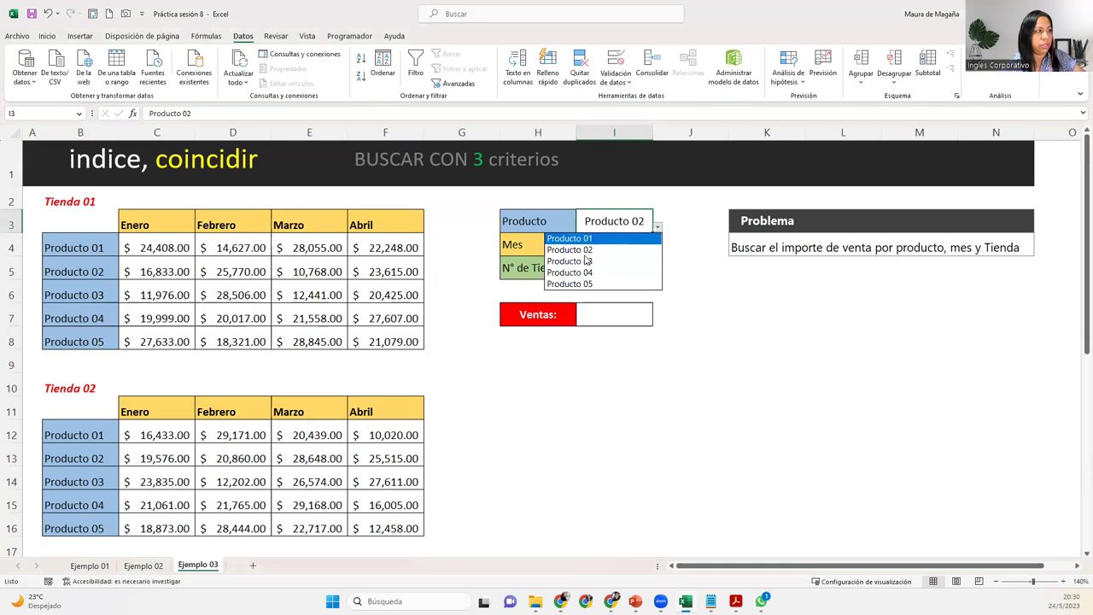
click(591, 240)
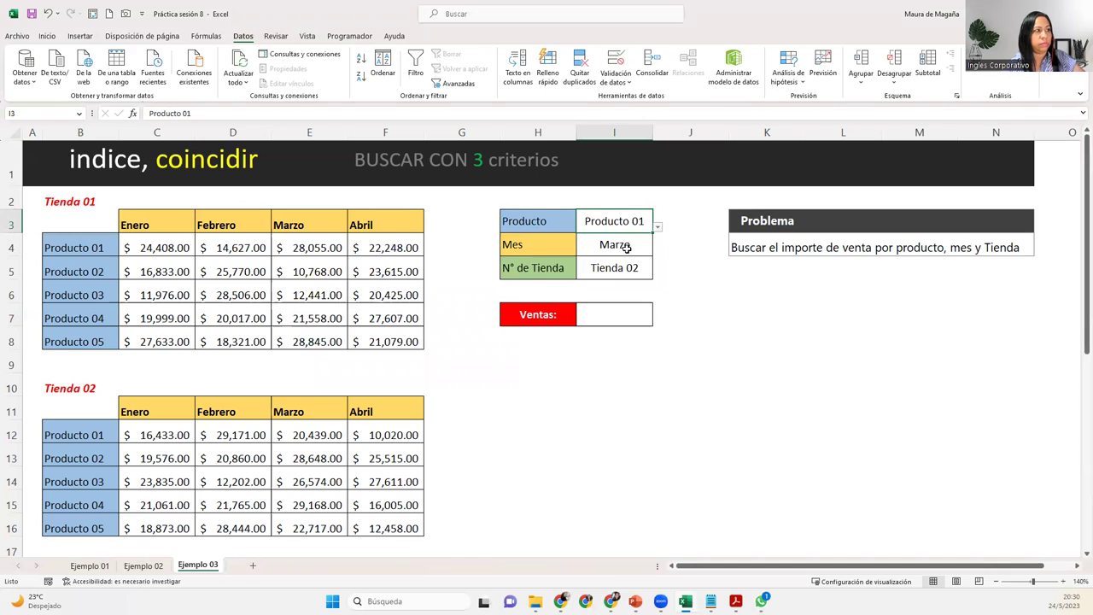
- Define the name Meses for the month headers C3:F3, Enero to Abril
drag(181, 214, 407, 214)
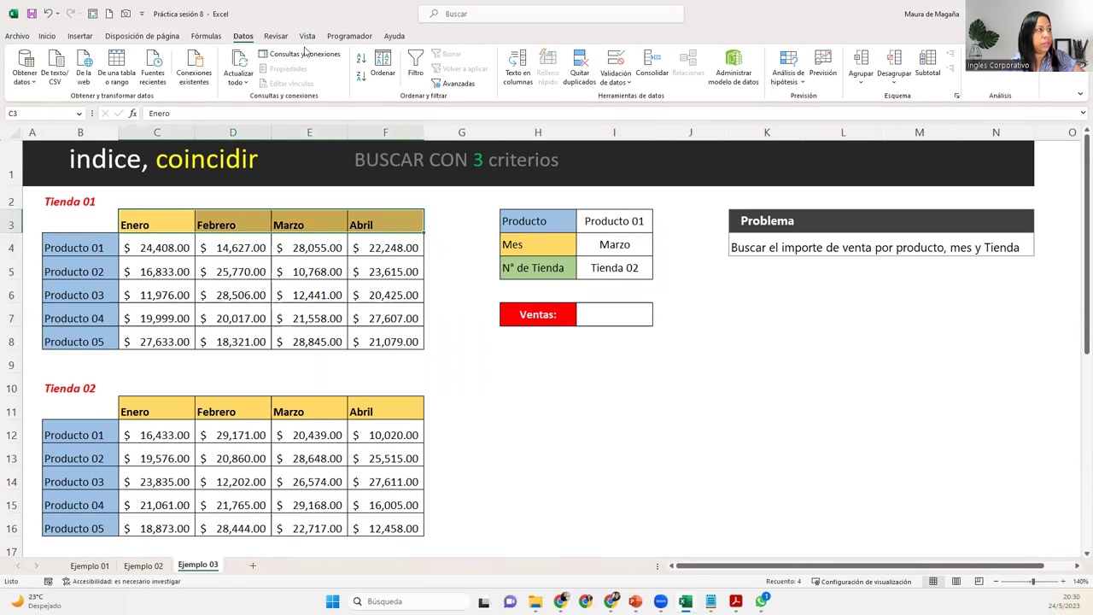
click(206, 35)
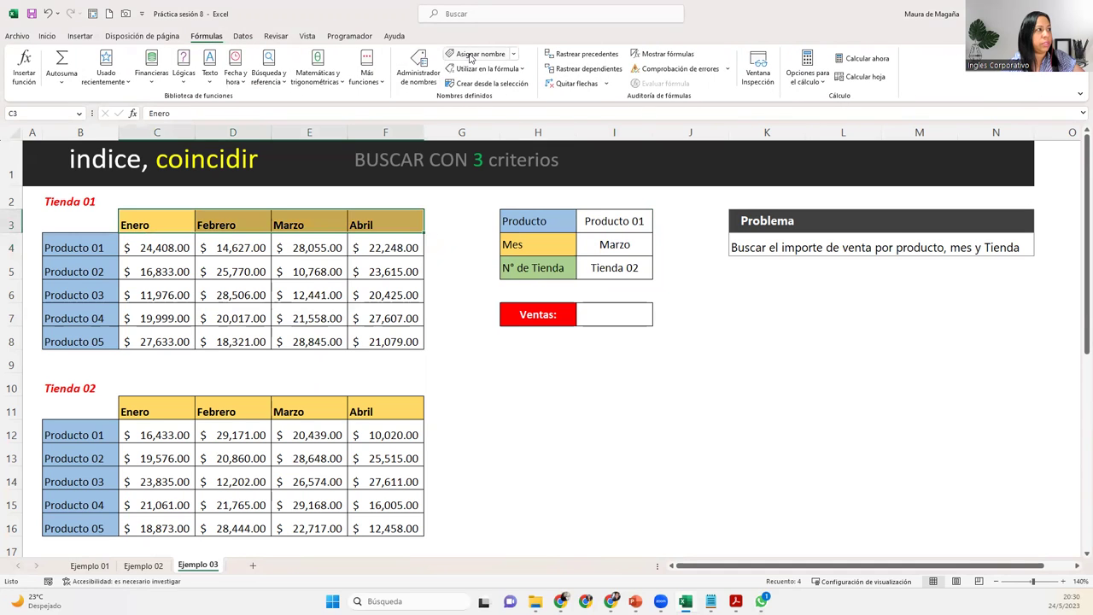
click(469, 56)
text(Meses)
key(Return)
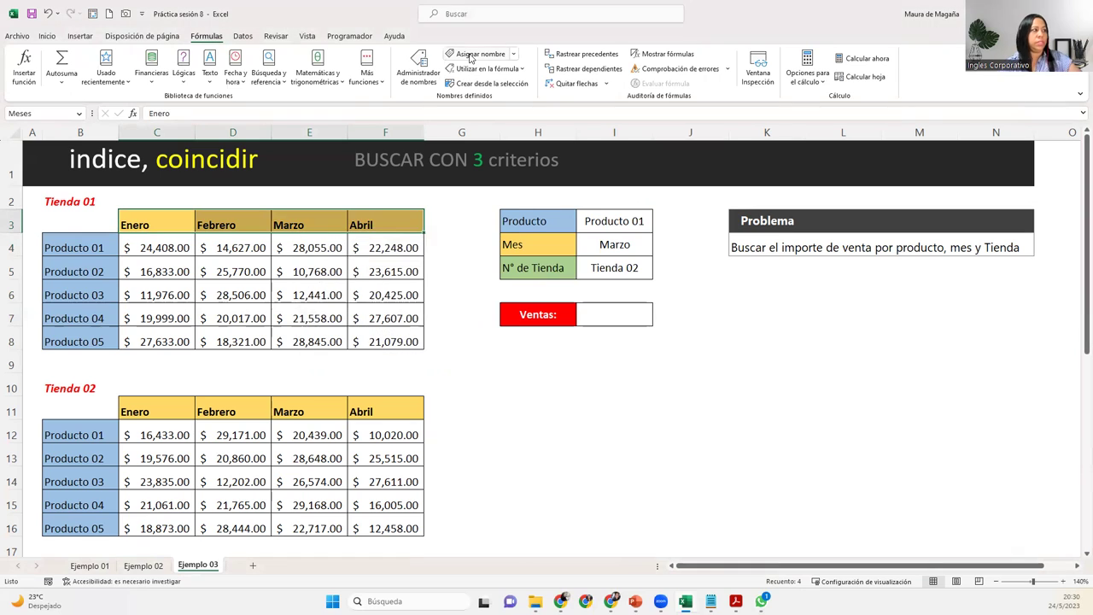
click(615, 247)
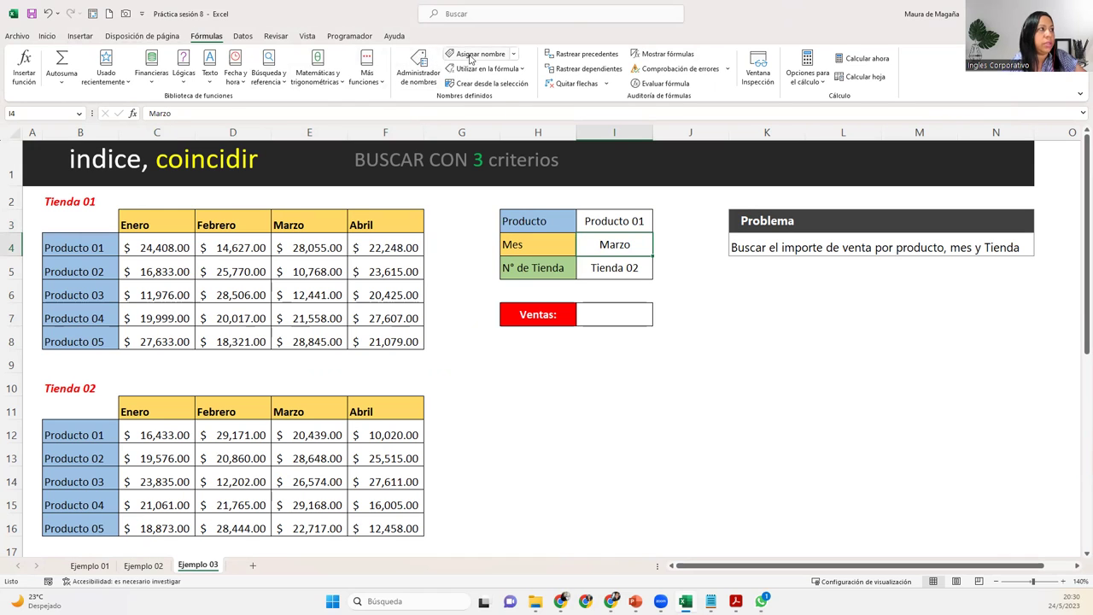
click(245, 36)
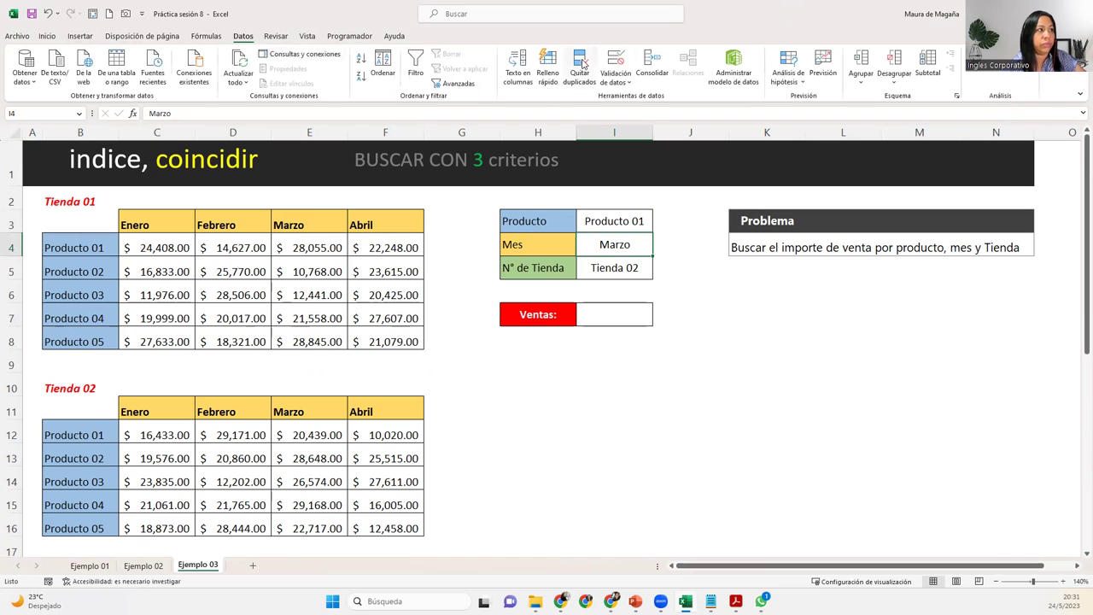
- Give the Mes cell I4 list validation with source =meses
click(616, 61)
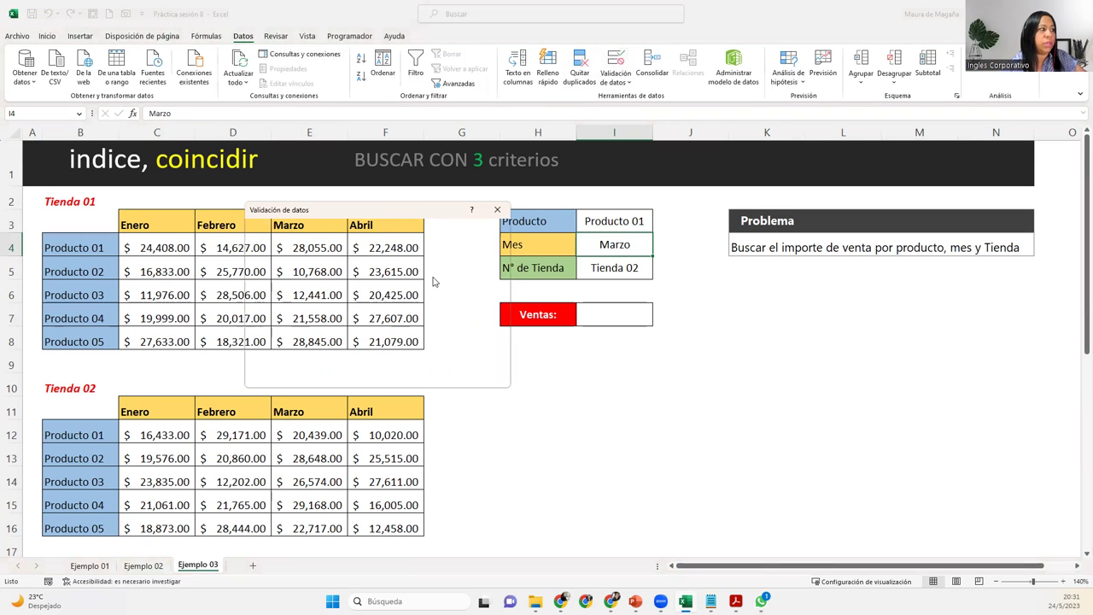
click(299, 270)
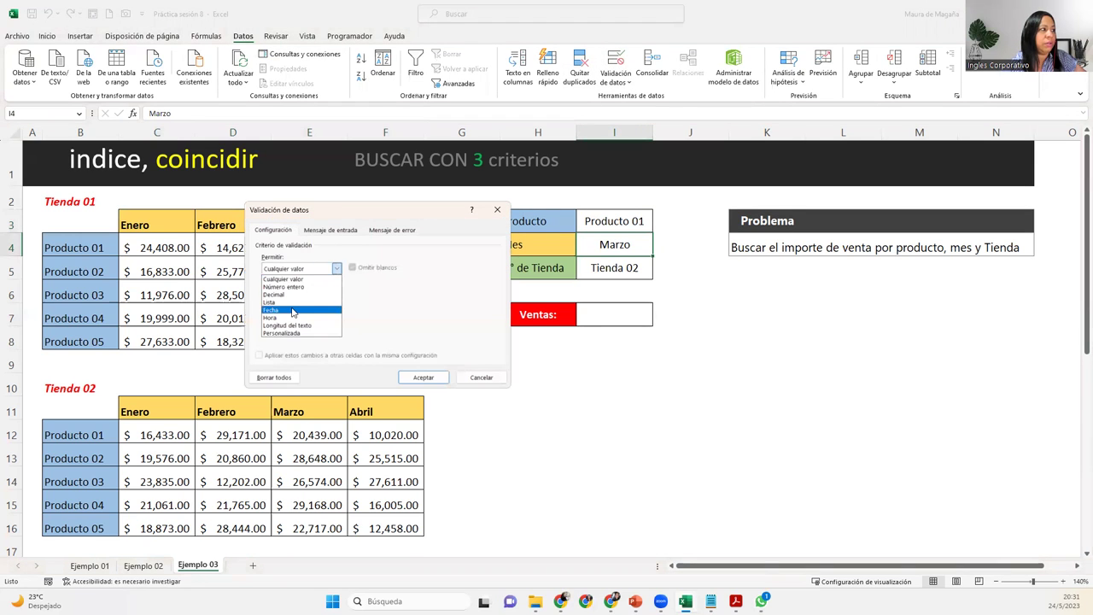
click(296, 310)
click(292, 316)
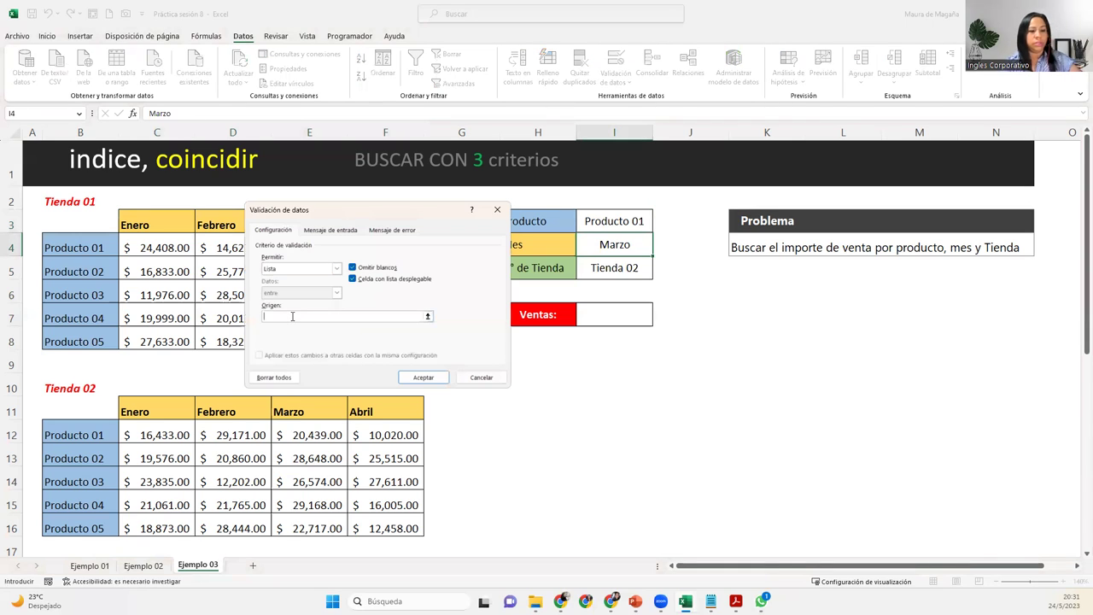
text(=)
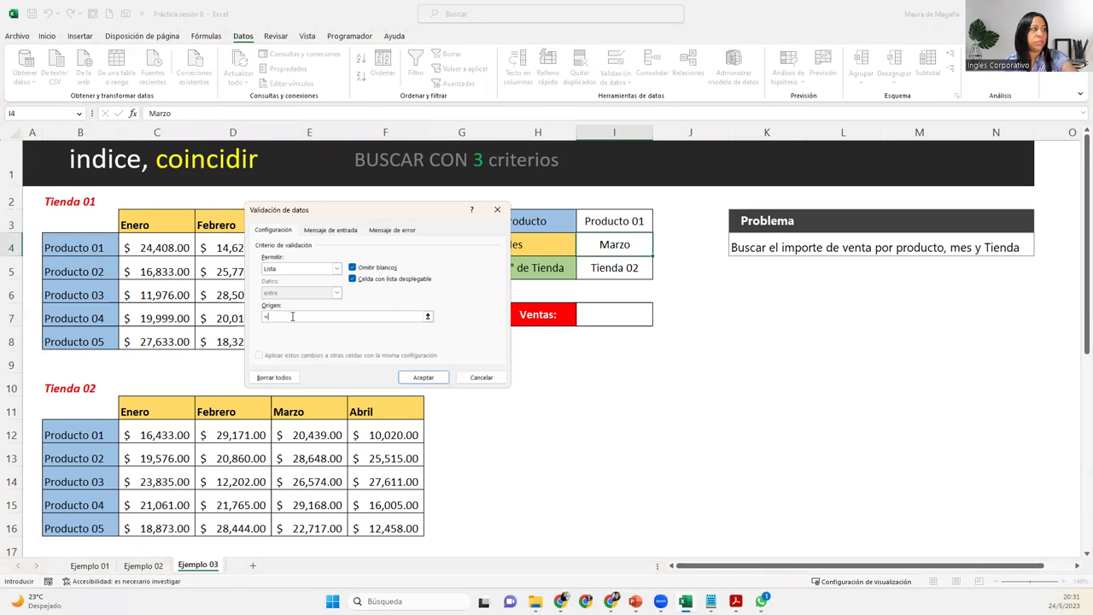
text(meses)
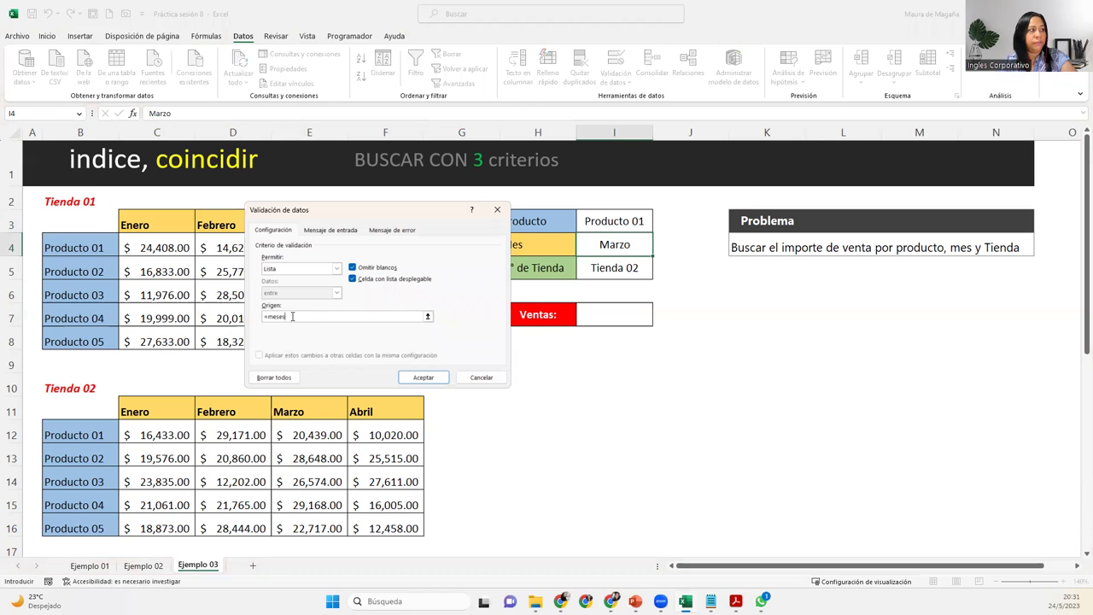
key(Return)
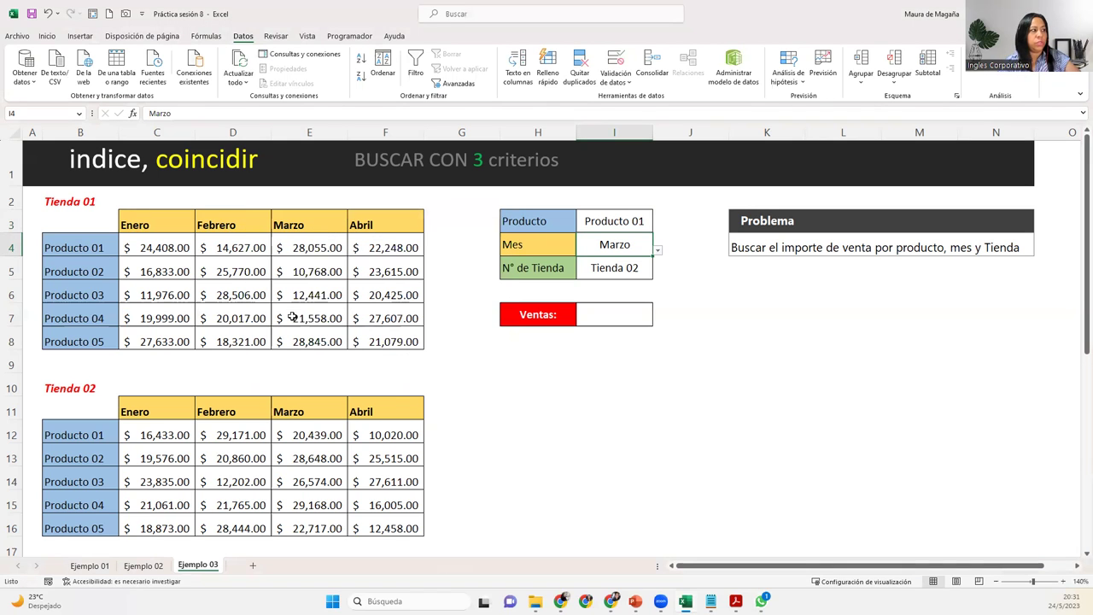
click(658, 250)
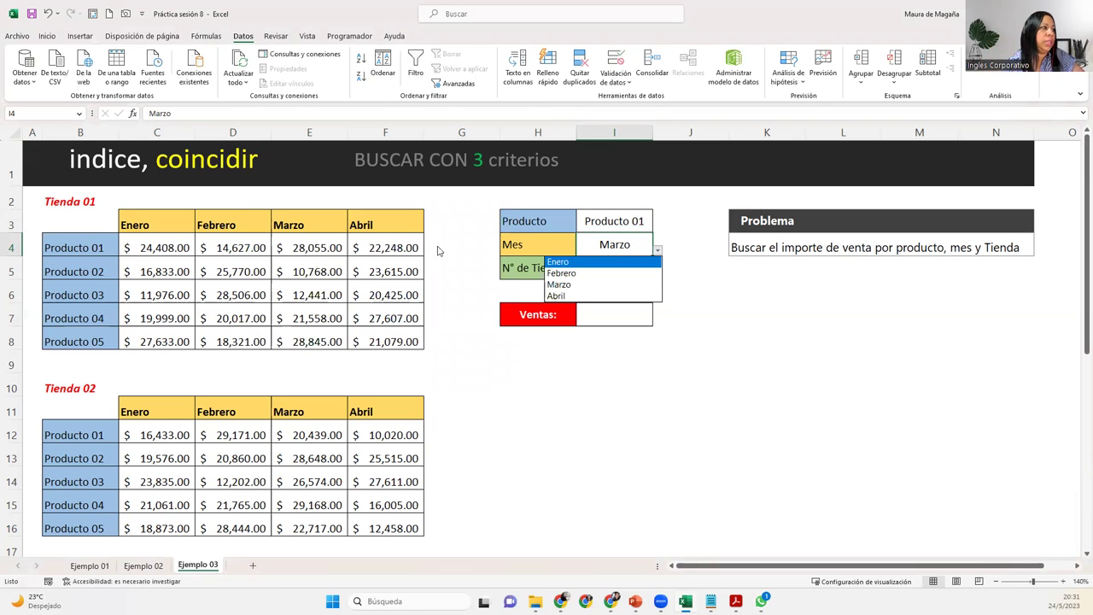
key(Escape)
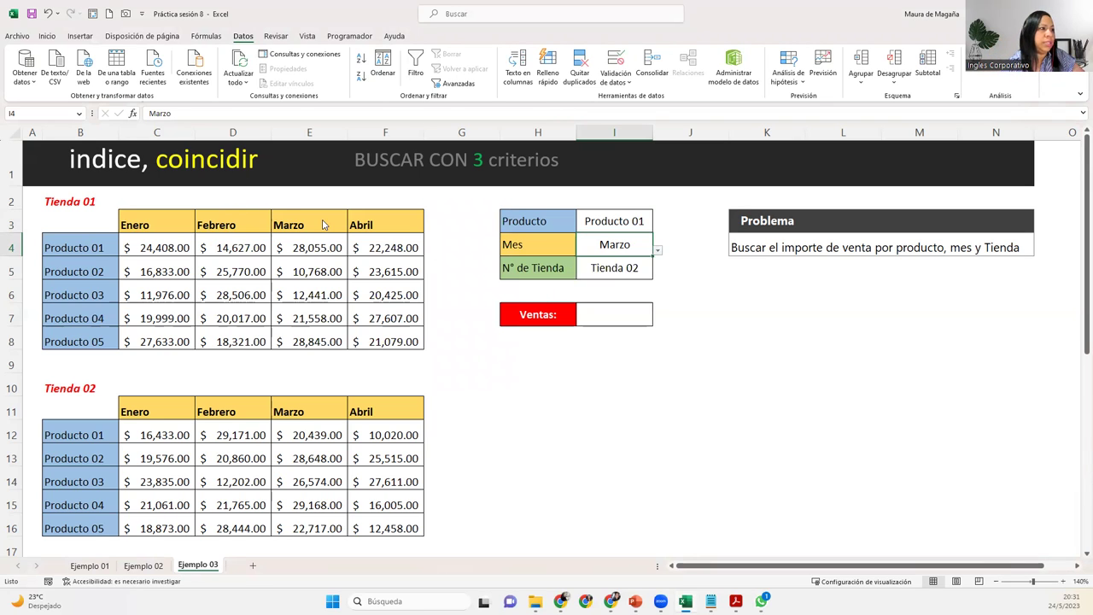
double_click(623, 244)
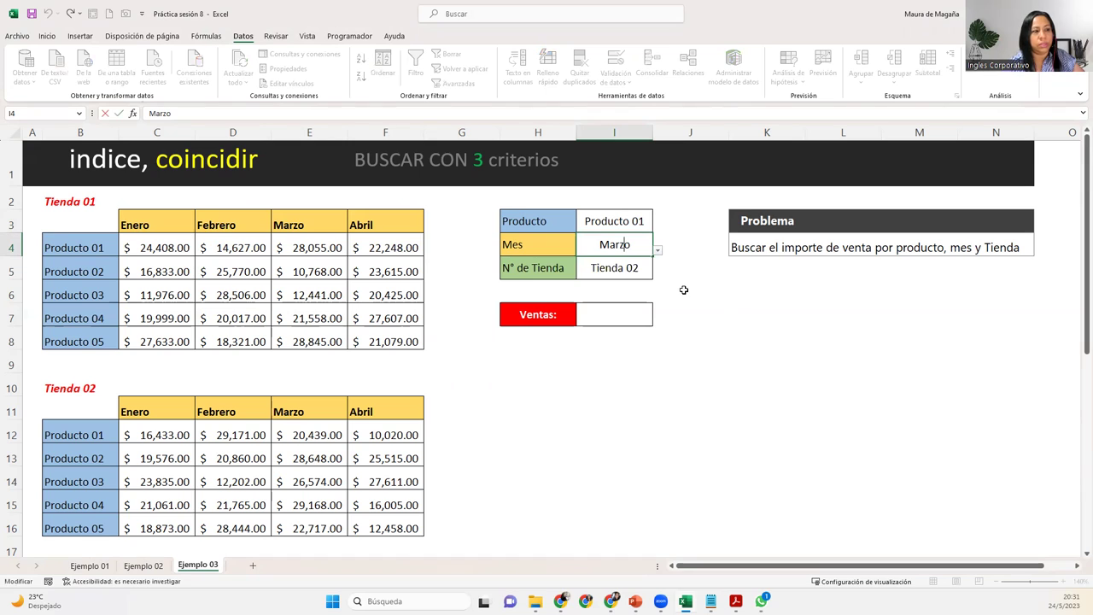
key(Return)
click(620, 317)
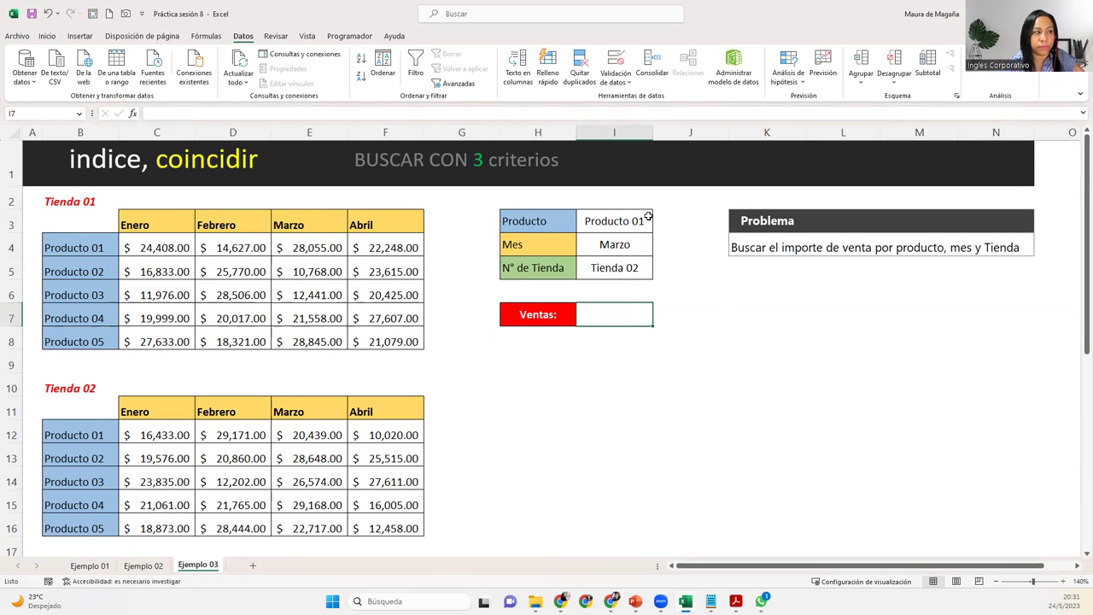
click(629, 239)
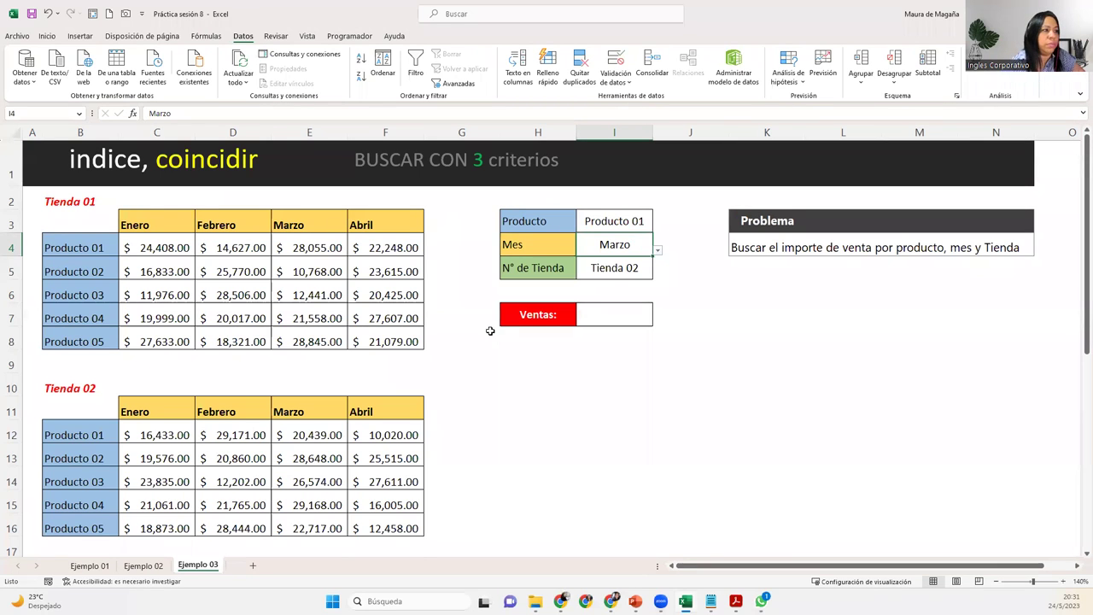
click(626, 267)
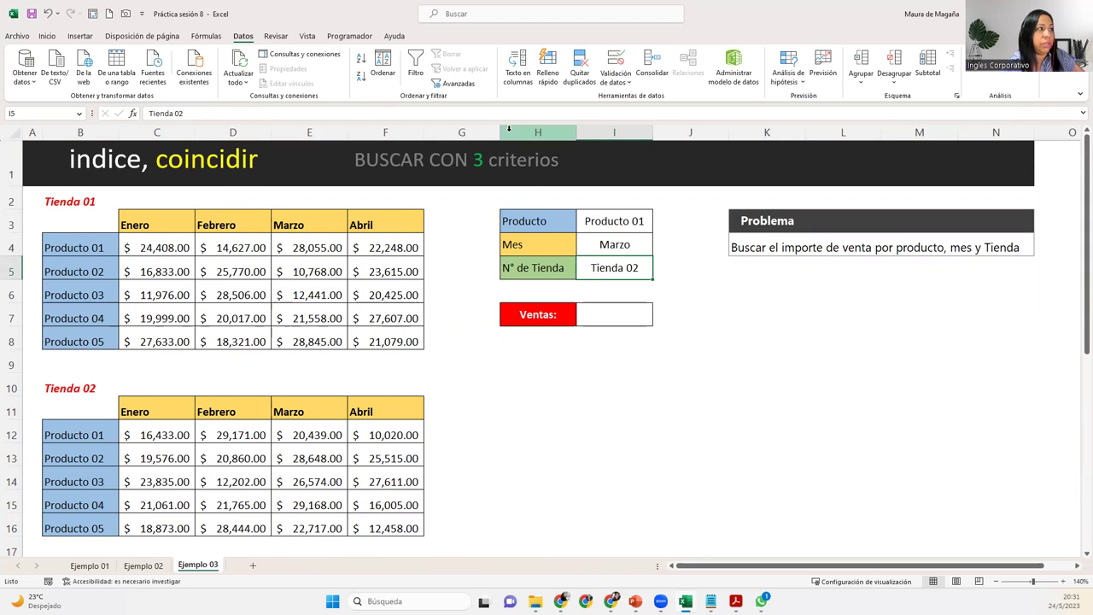
- Give I5 list validation with the typed source Tienda 01;Tienda 02; Tienda 03;tienda 04
click(615, 60)
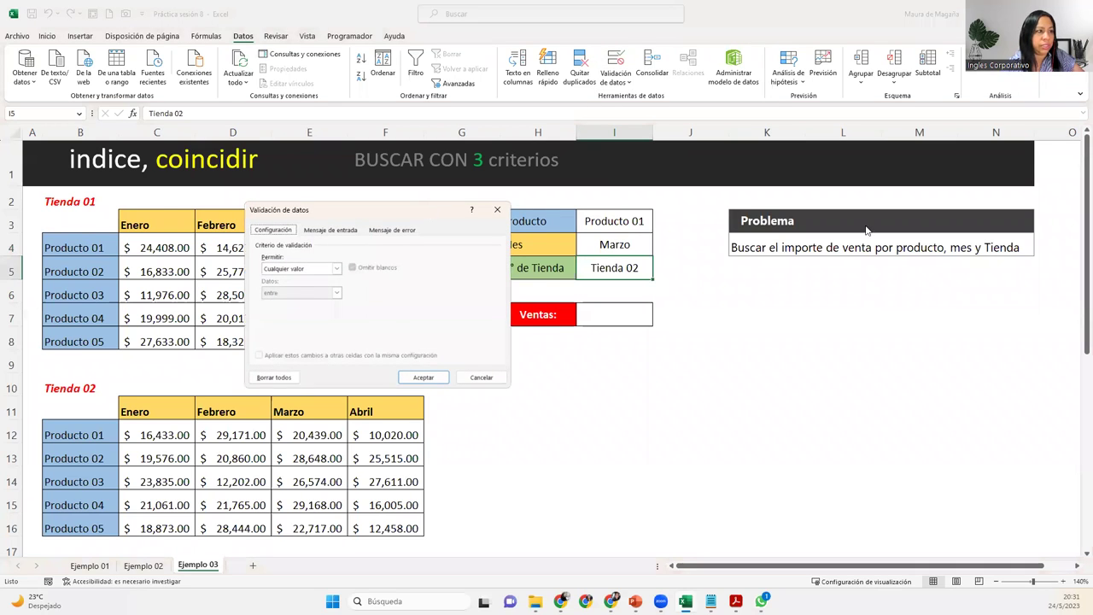
drag(427, 212, 868, 230)
click(739, 288)
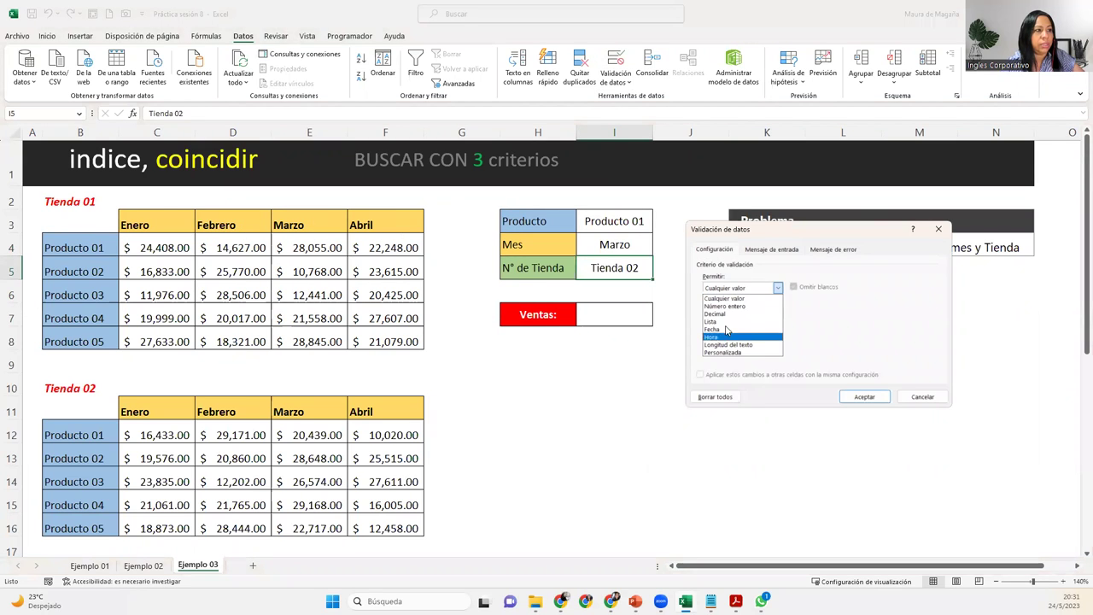
click(731, 322)
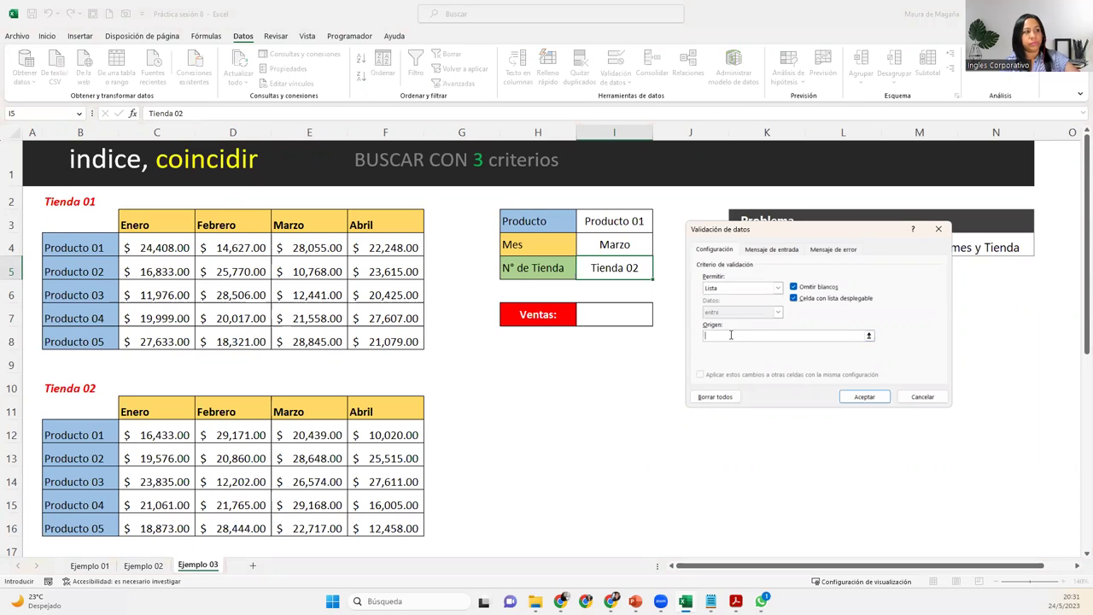
click(731, 335)
text(2Tien)
key(BackSpace)
key(BackSpace)
key(BackSpace)
key(BackSpace)
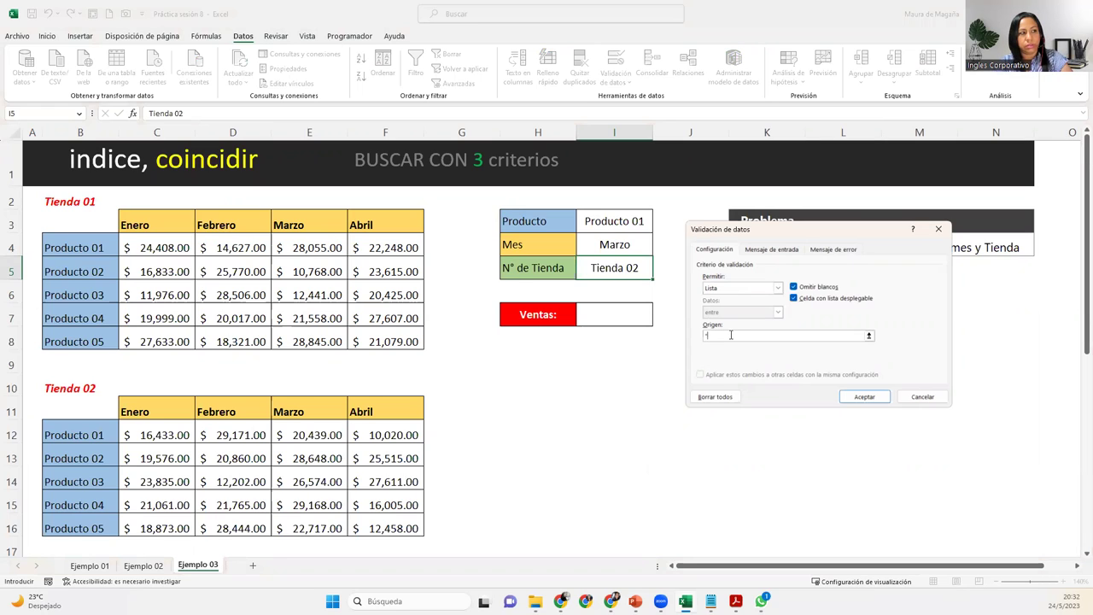
text(Tienda 0)
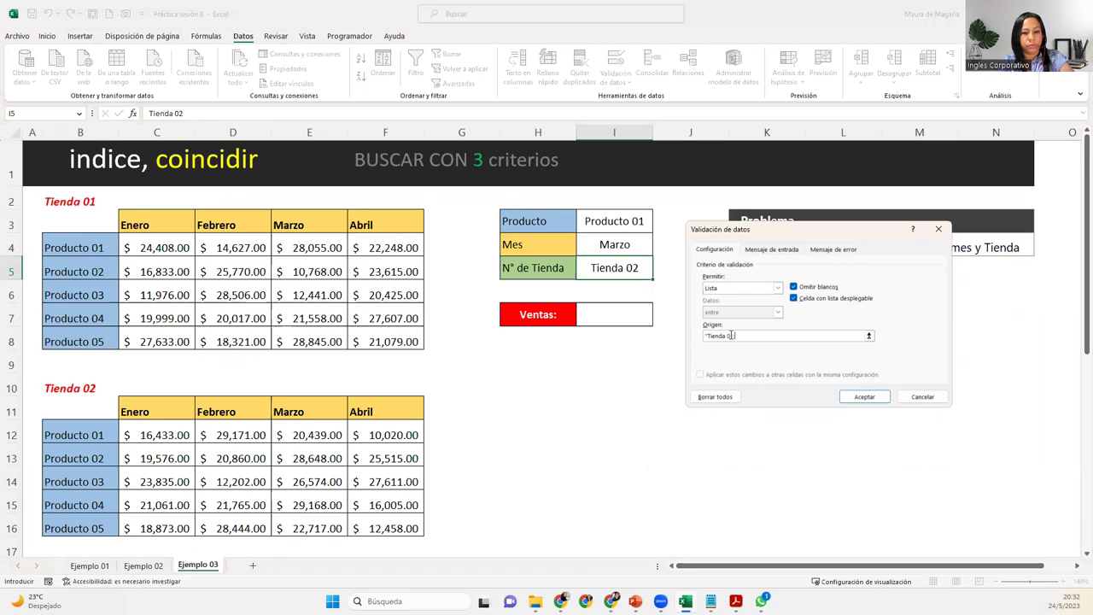
text(;Tienda 02)
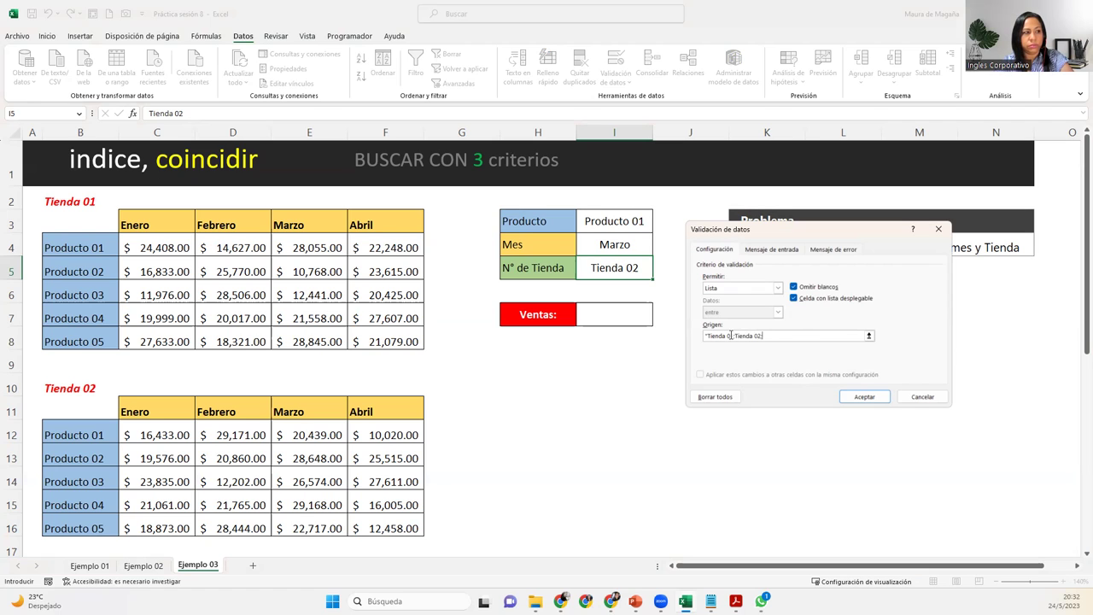
text(; Tienda 03)
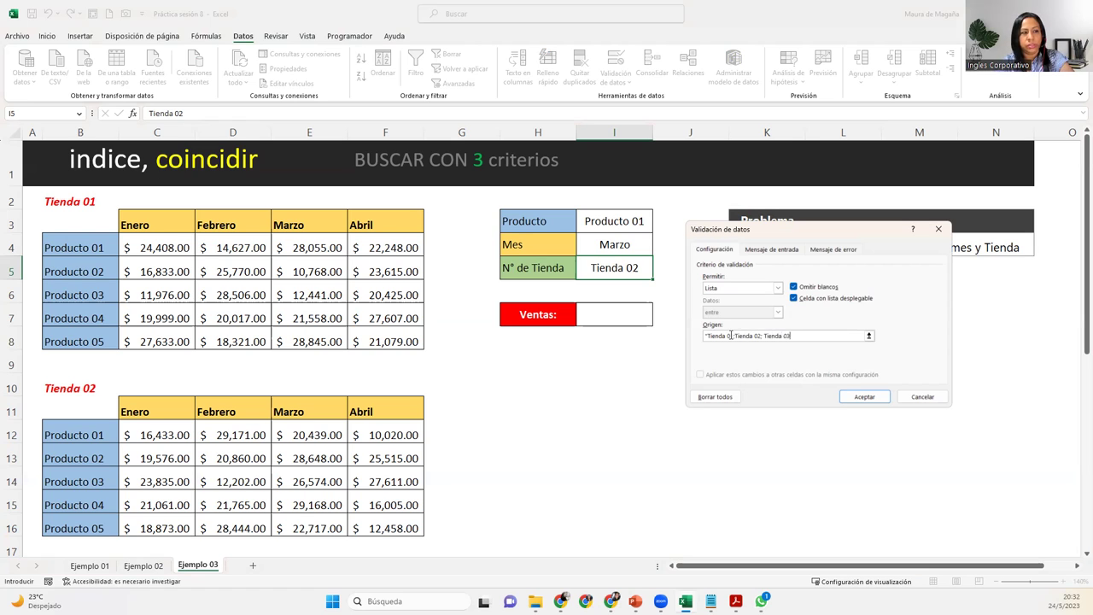
key(BackSpace)
key(BackSpace)
key(BackSpace)
text(ienda 04)
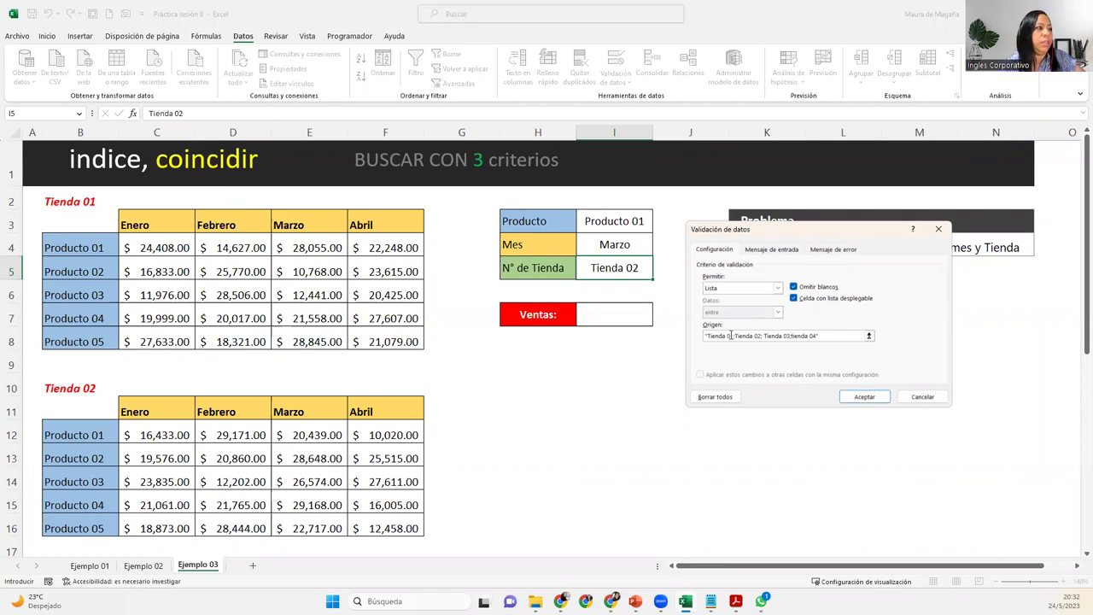
click(865, 397)
- Check I5's store dropdown and reopen its validation to review the Tienda 01–04 source
click(658, 274)
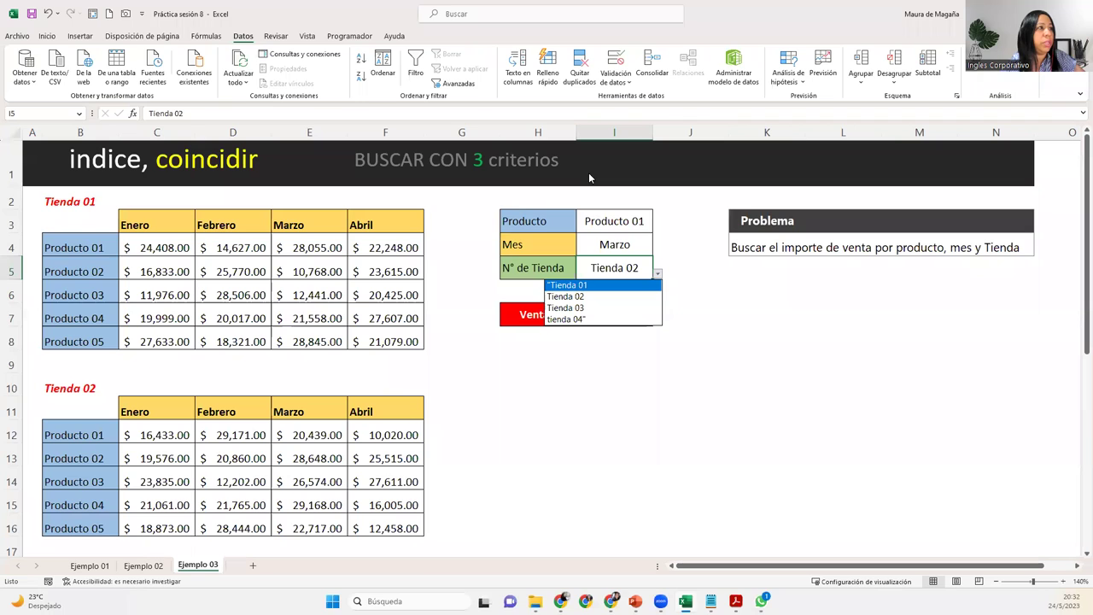
click(615, 64)
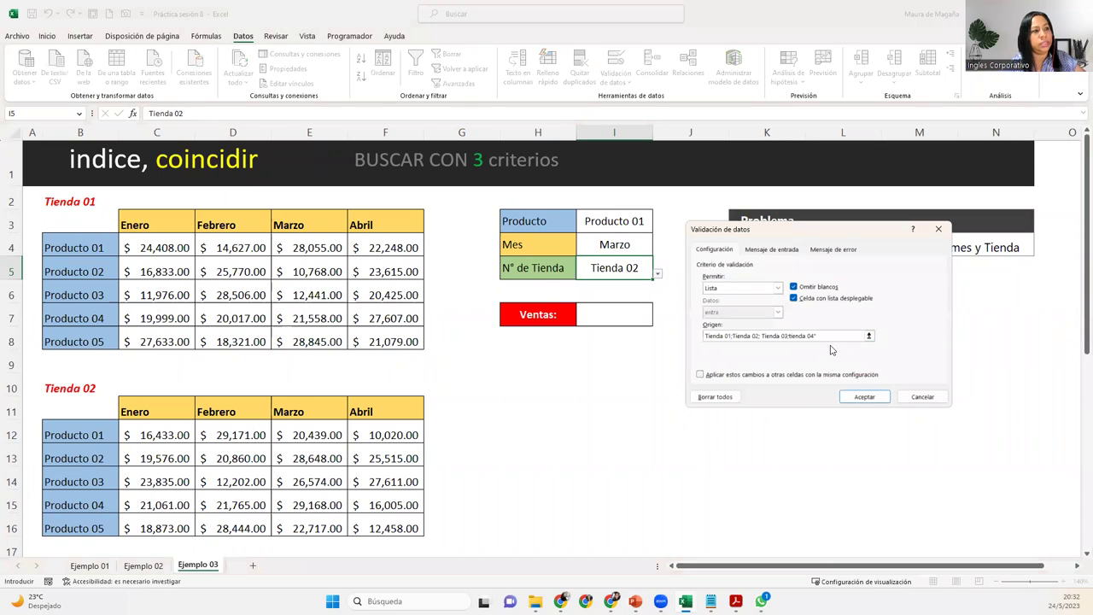
click(724, 336)
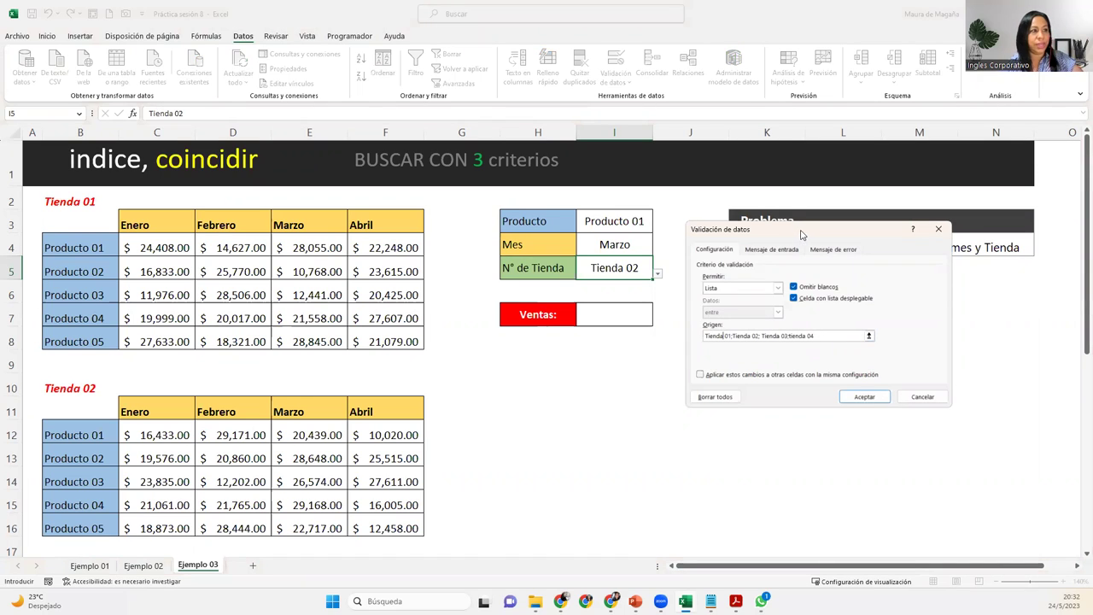
drag(801, 233, 504, 253)
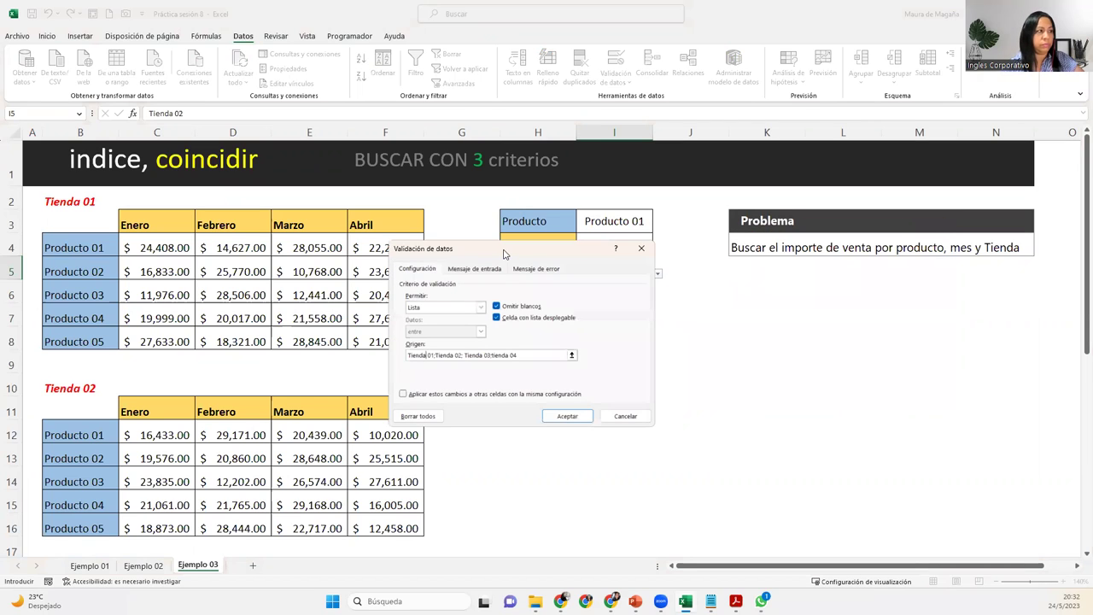
key(super+period)
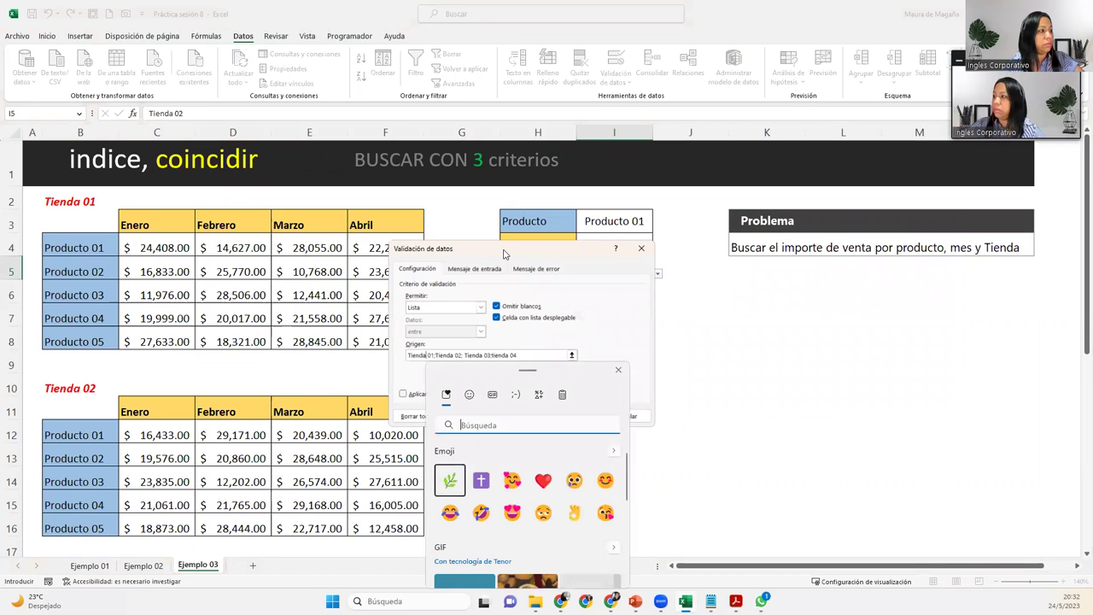
click(618, 373)
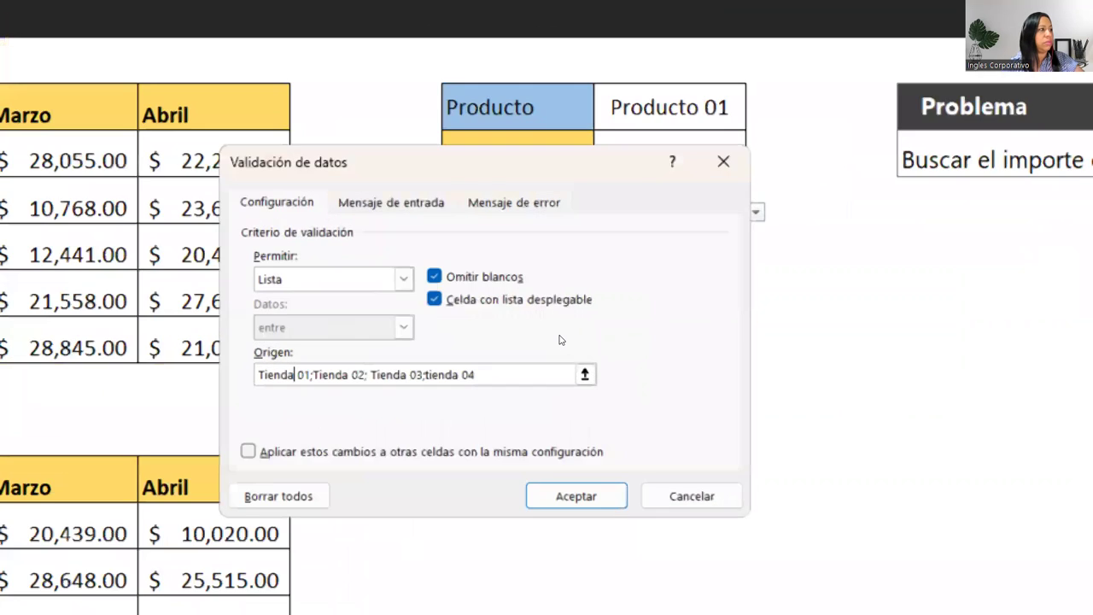
key(End)
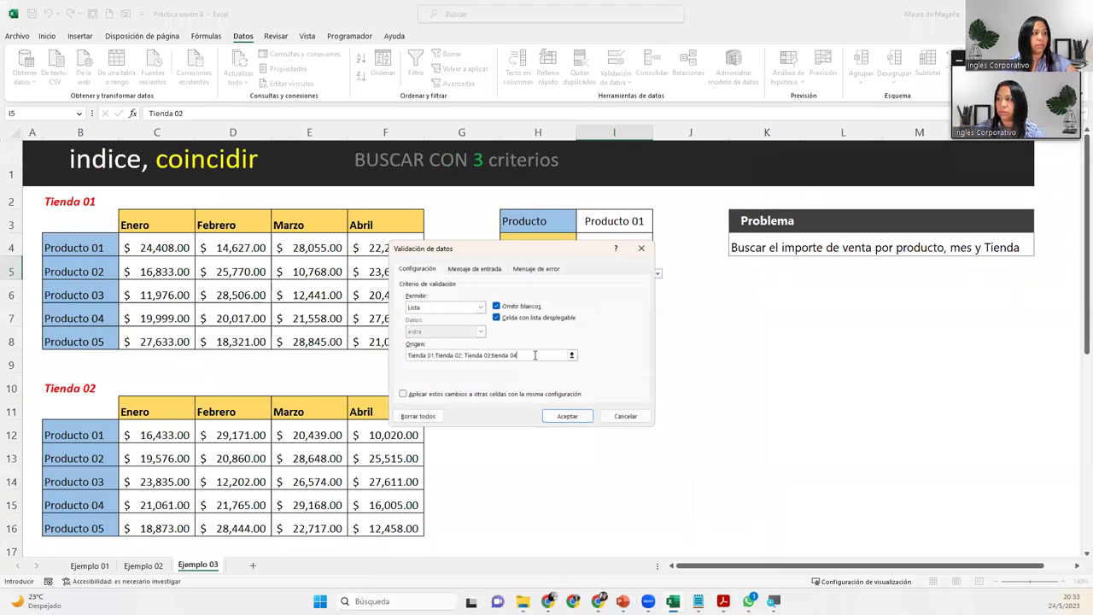
- Confirm the store validation and try Tienda 01, 02 and 03 from I5's dropdown
click(566, 416)
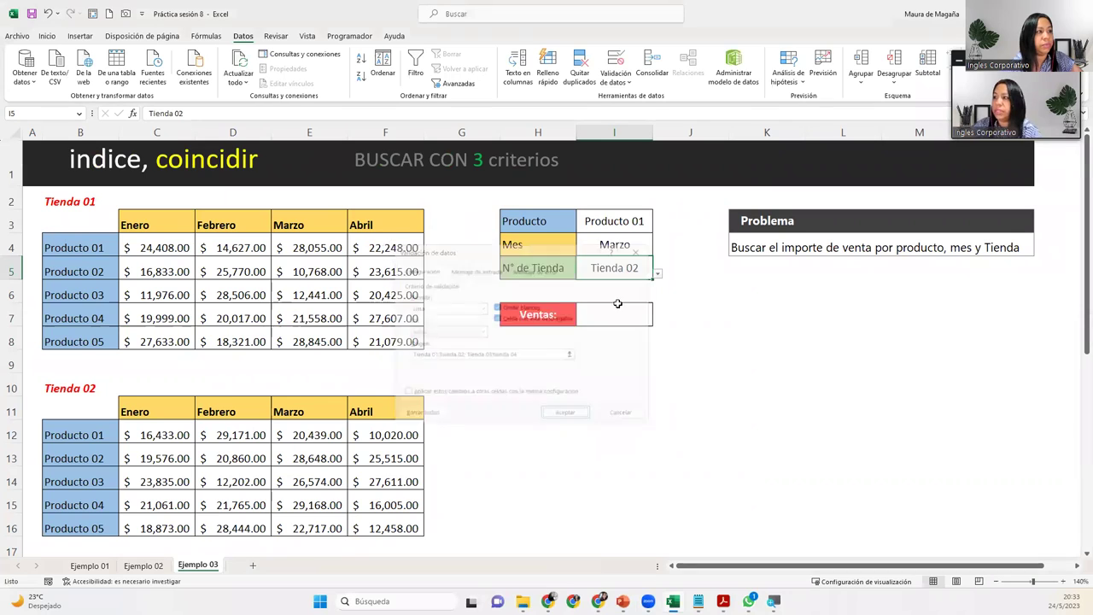
click(658, 273)
click(618, 287)
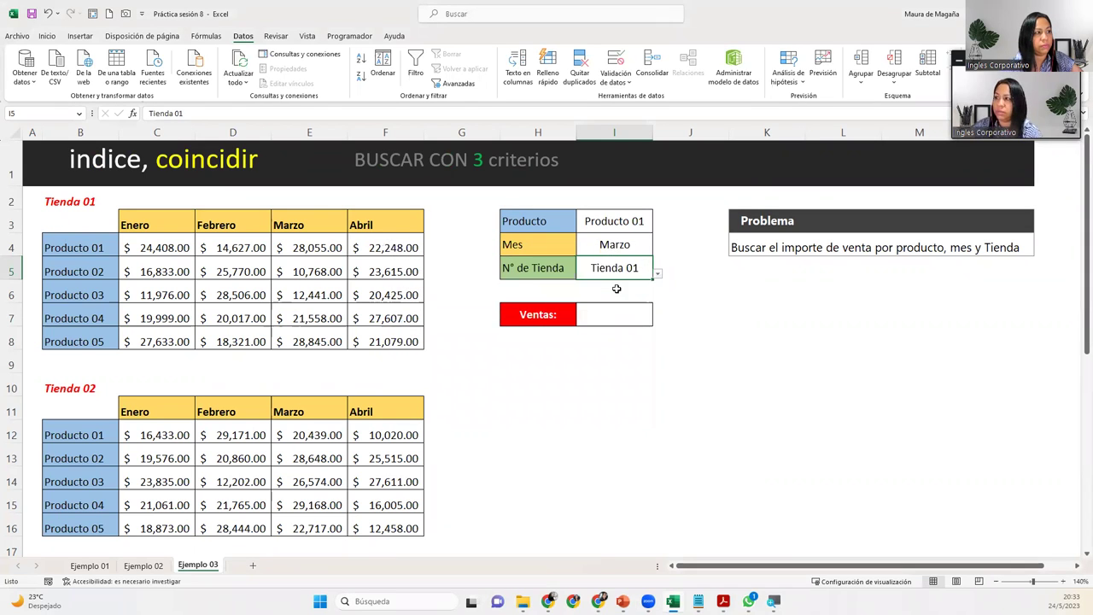
click(658, 273)
click(630, 296)
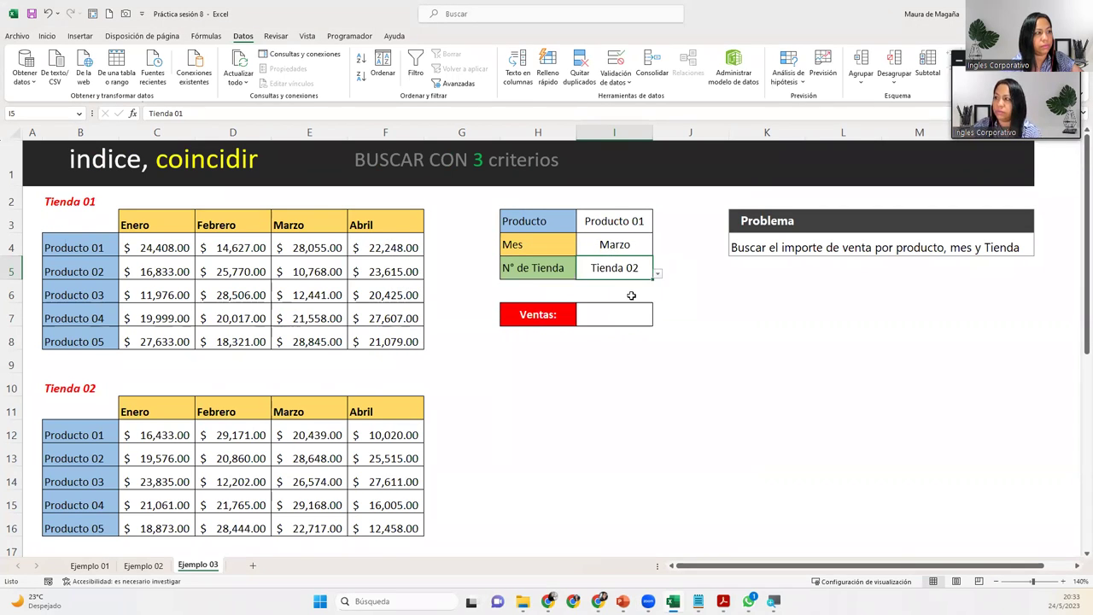
click(657, 273)
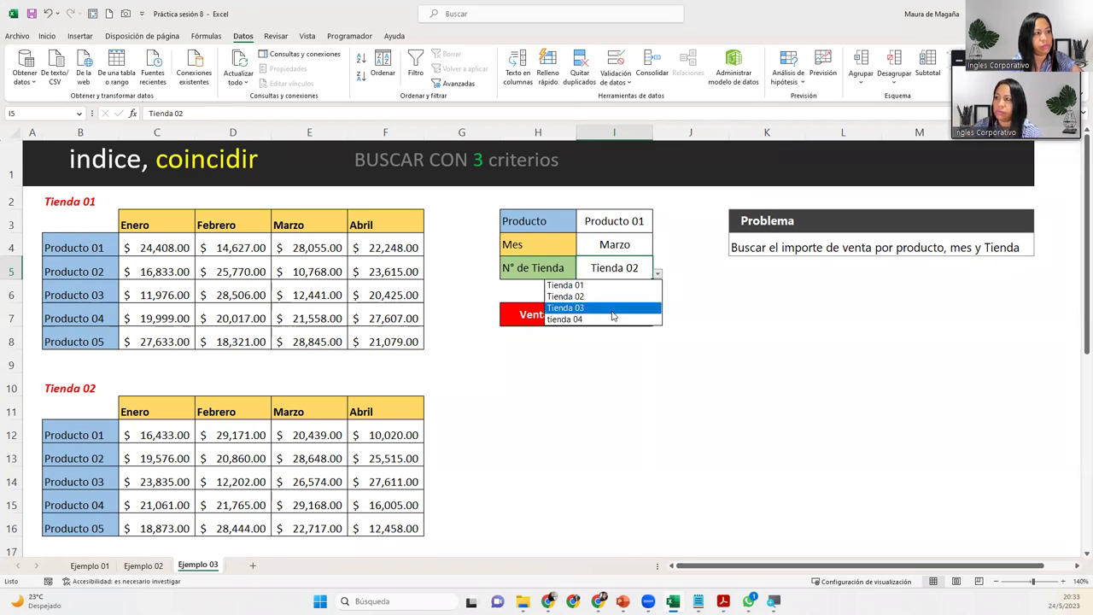
click(618, 307)
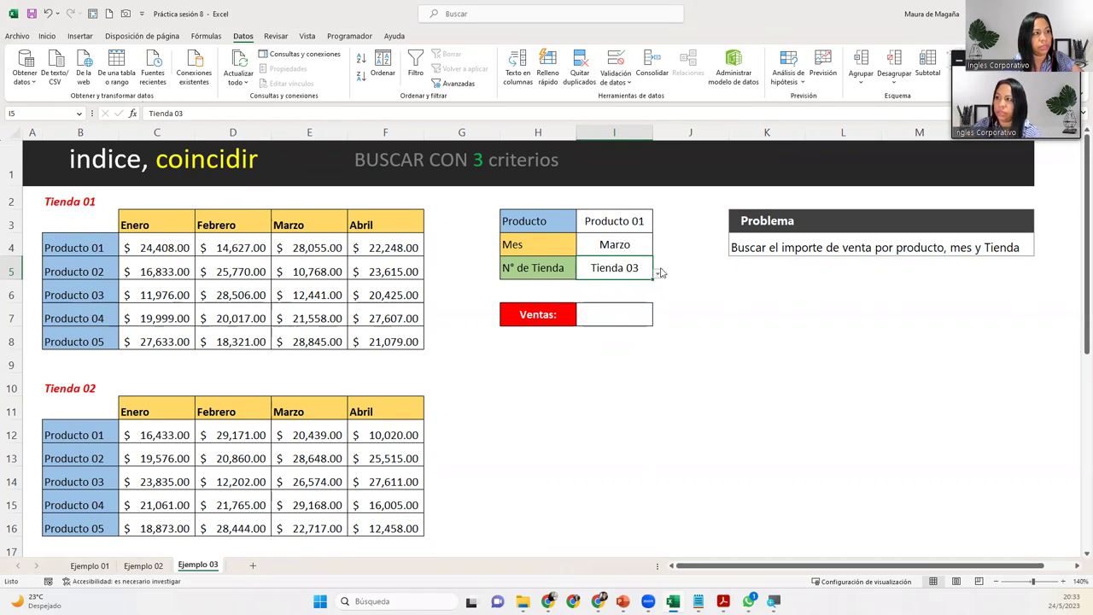
- Pick Producto 03, Enero and Tienda 01 from the dropdowns, noting the matching amount in C6
click(622, 219)
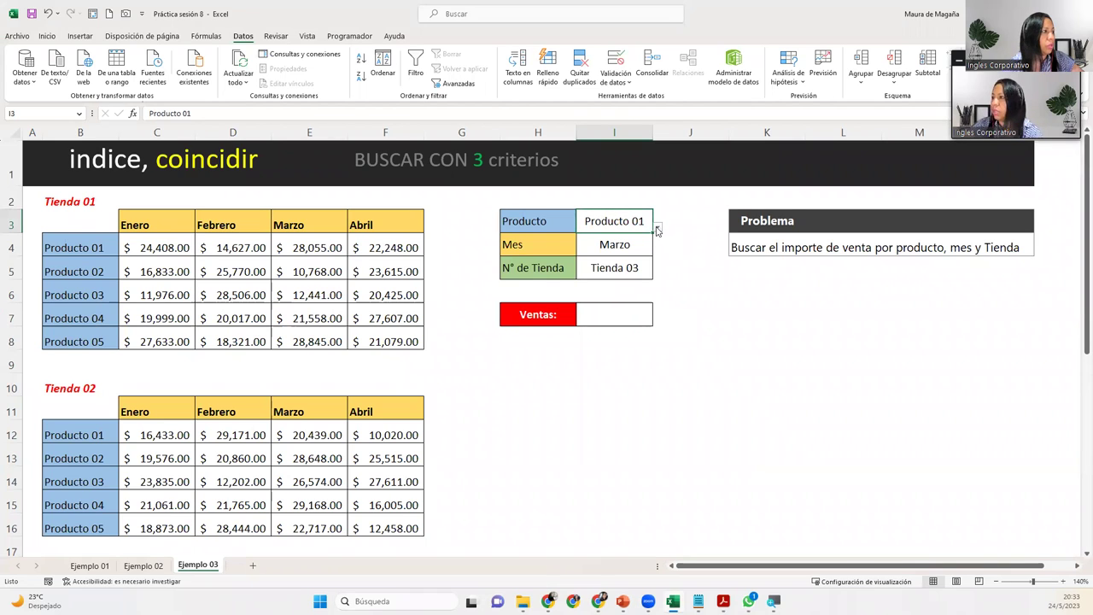
click(657, 228)
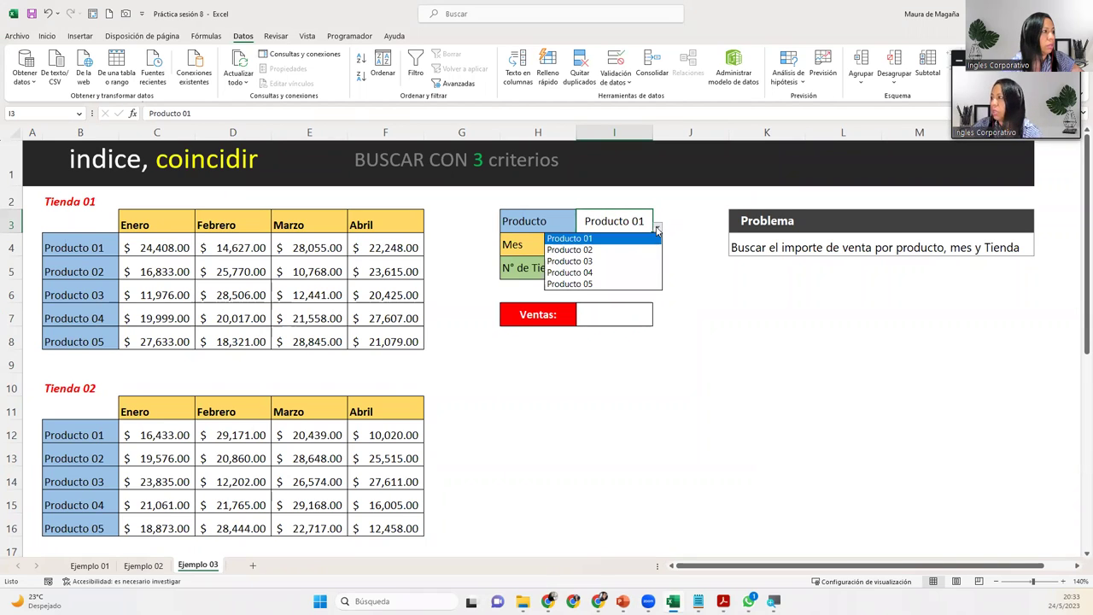
click(613, 254)
click(615, 247)
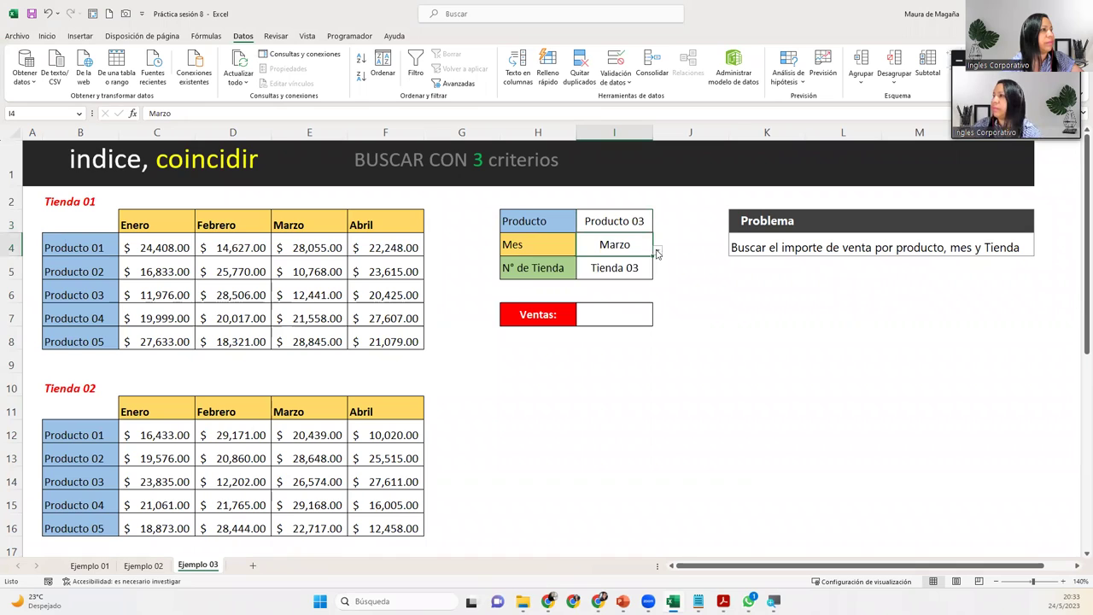
click(657, 250)
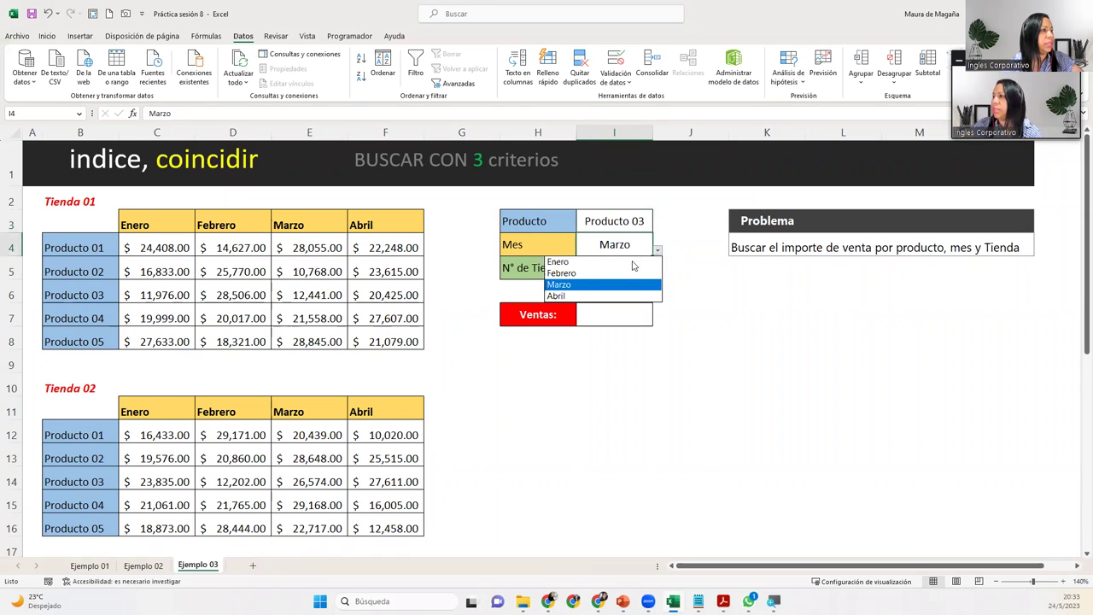
click(614, 262)
click(613, 266)
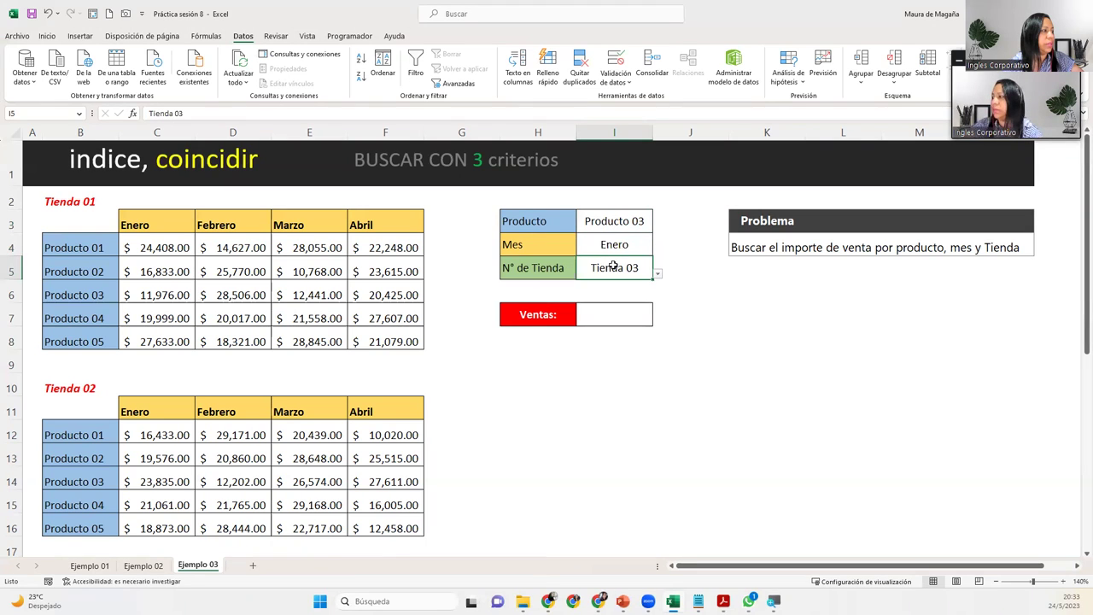
click(657, 274)
click(600, 286)
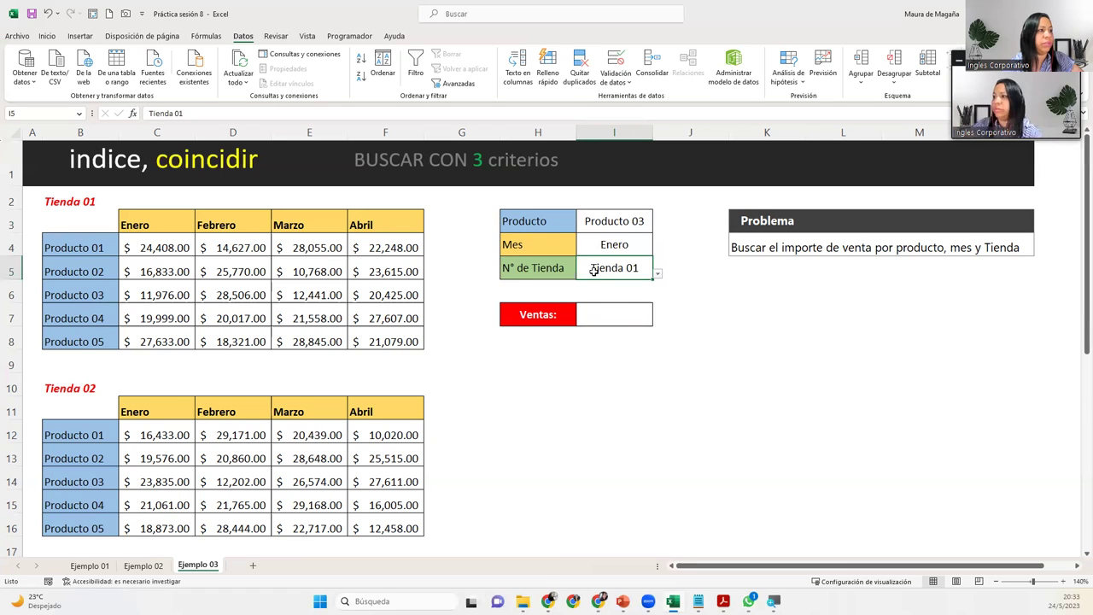
click(628, 311)
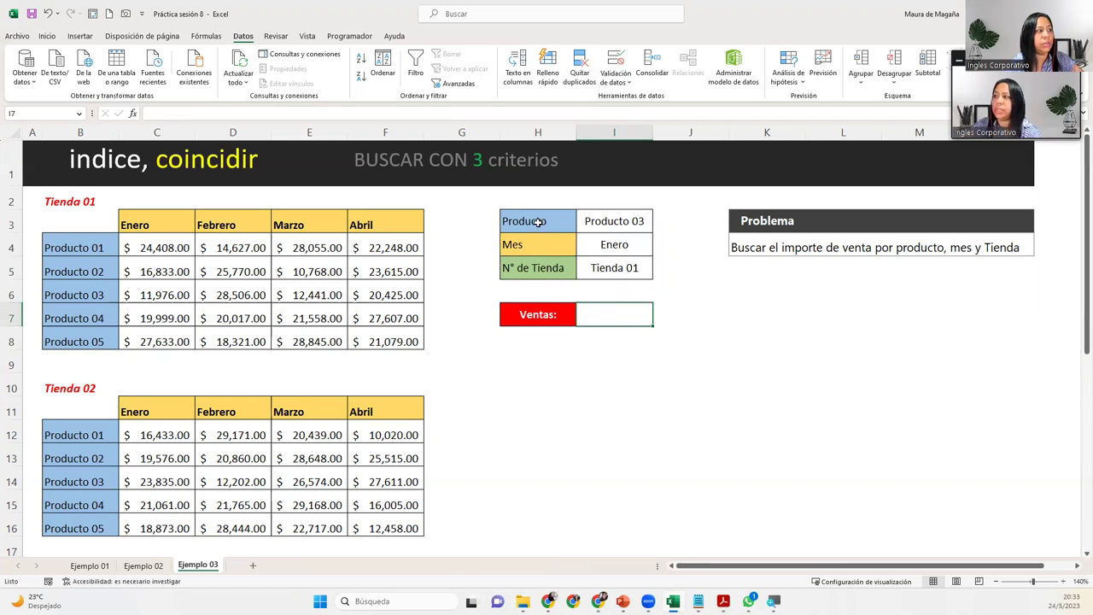
click(155, 296)
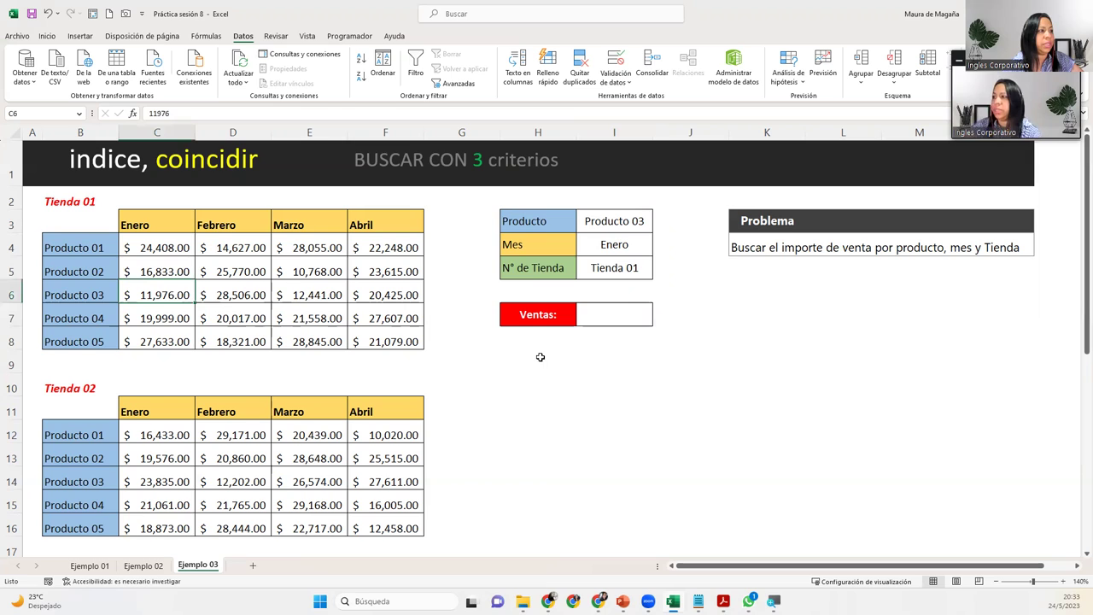
click(624, 309)
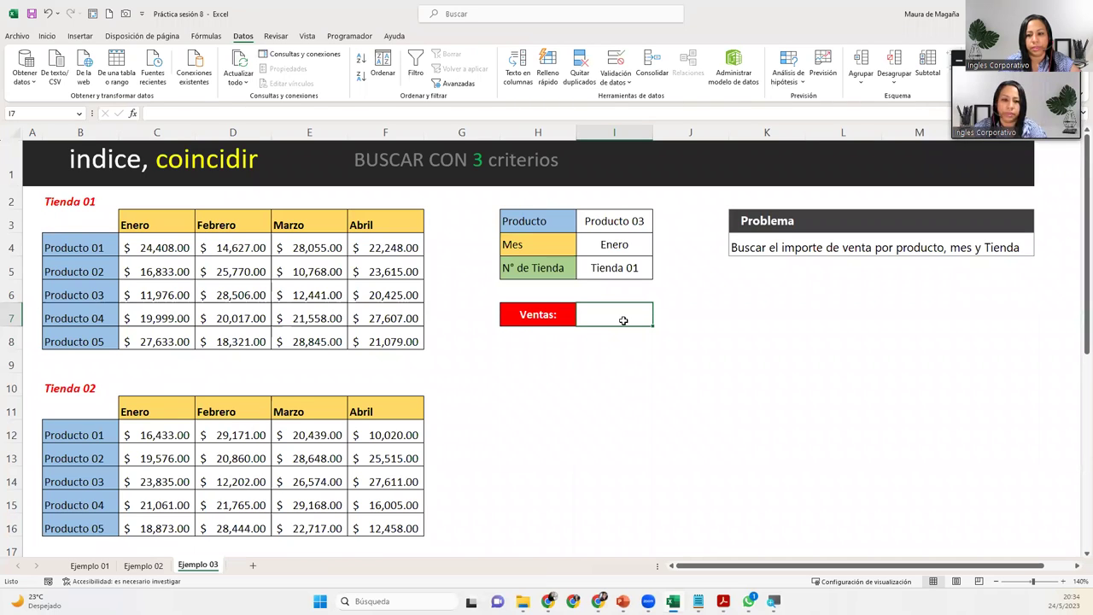
click(613, 220)
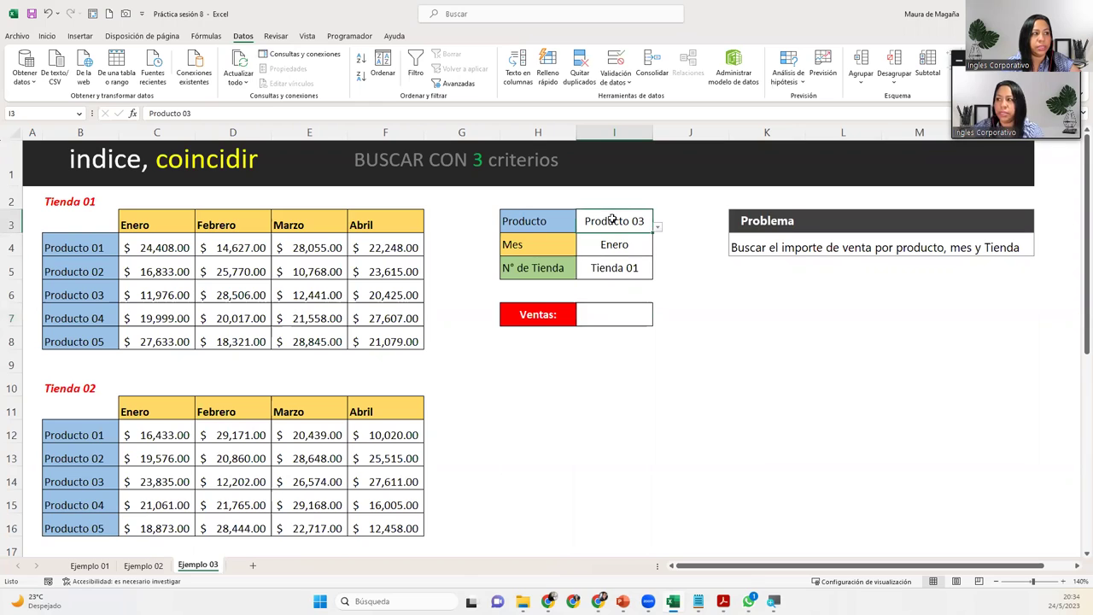
click(657, 226)
click(656, 226)
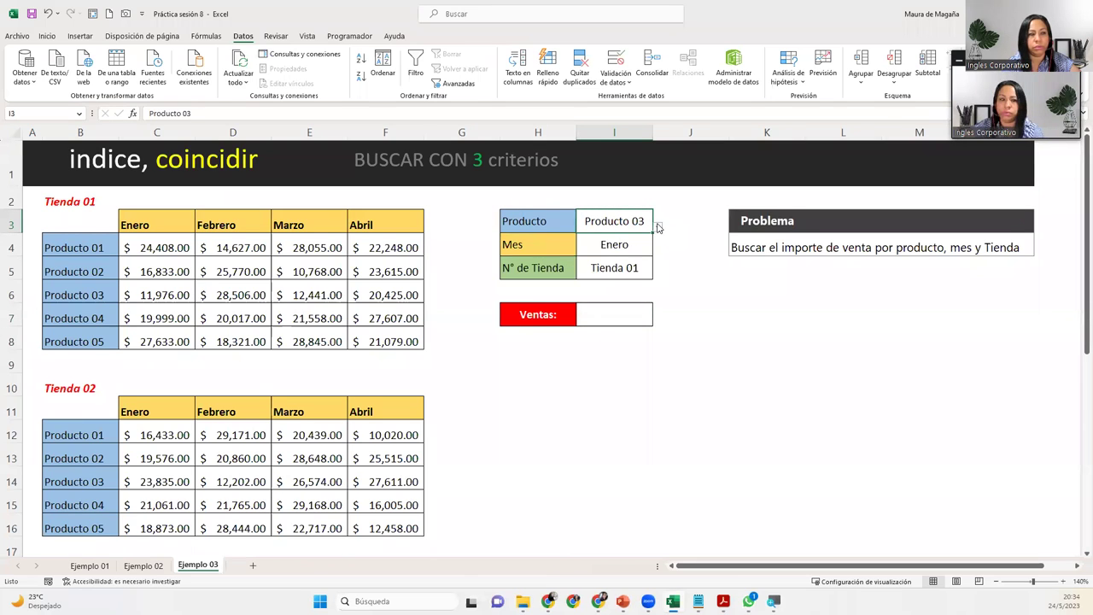
click(629, 244)
click(658, 253)
click(658, 254)
click(632, 268)
click(657, 276)
click(656, 276)
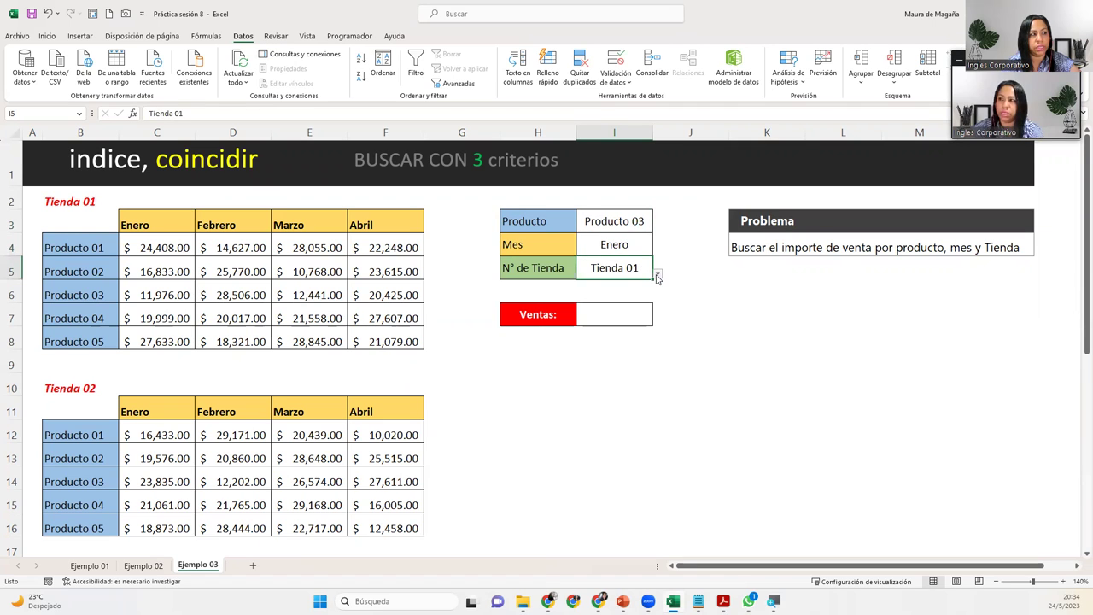
- Reopen Validación de datos for store cell I5 to see its Tienda list source
click(618, 60)
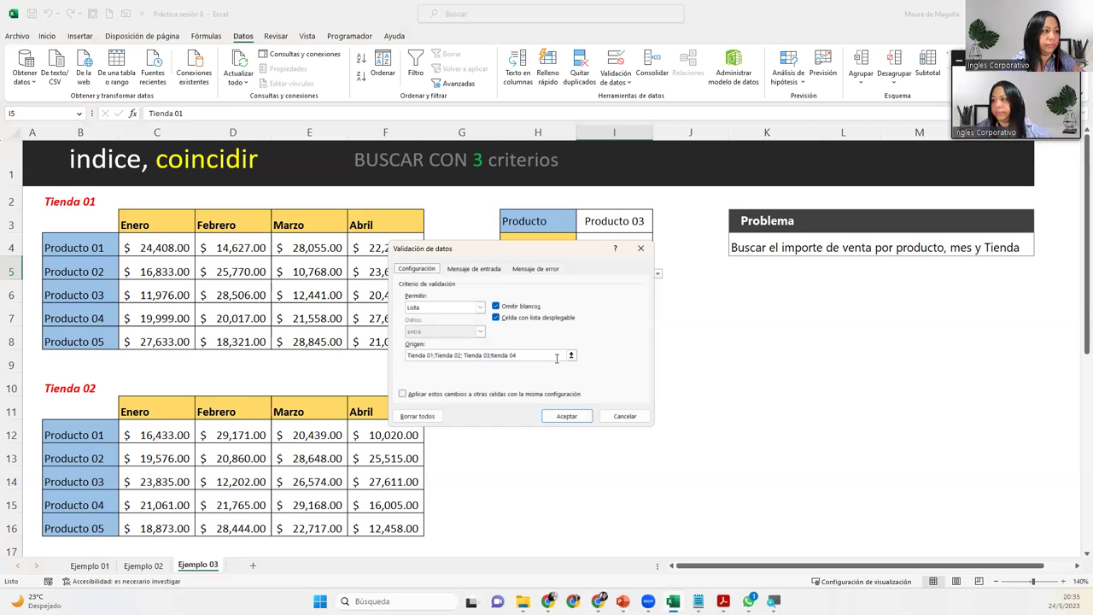
- Cancel the store list's validation dialog unchanged and select J3 beside the product criterion
click(624, 417)
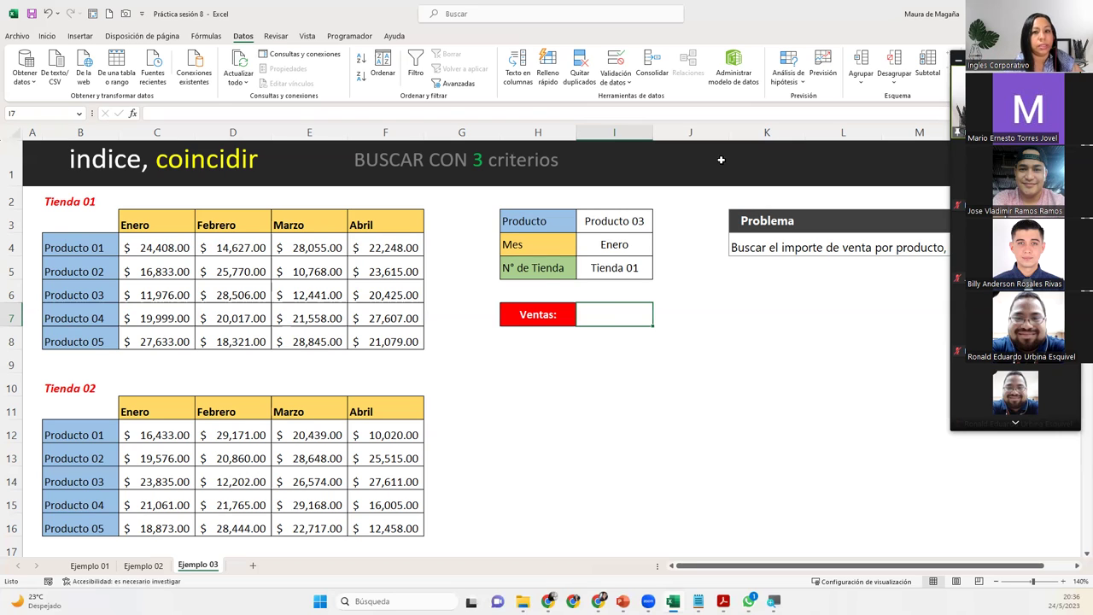
click(680, 221)
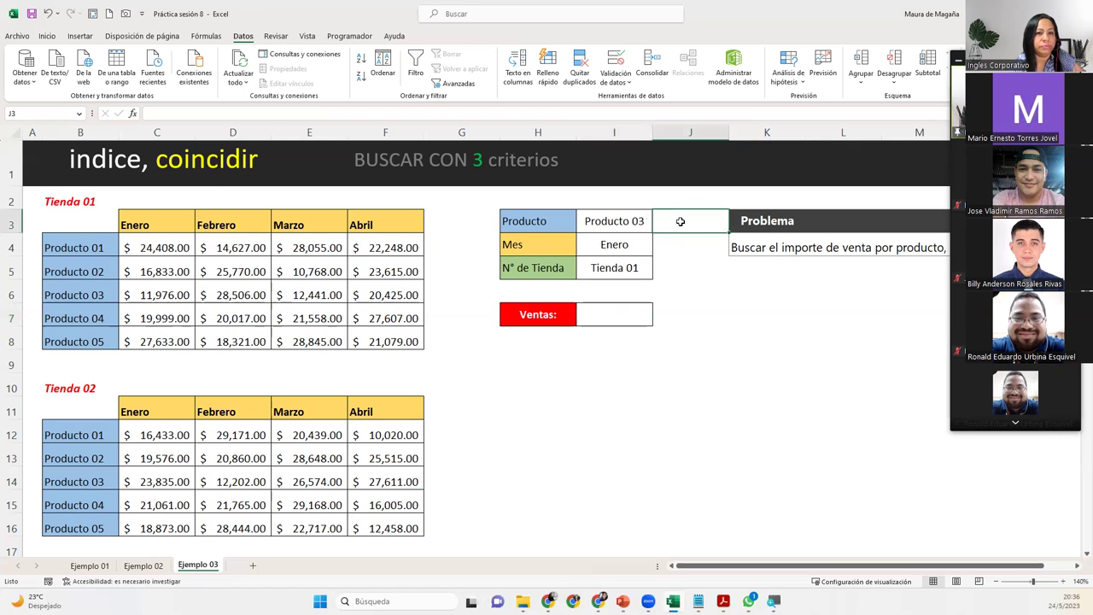
click(605, 316)
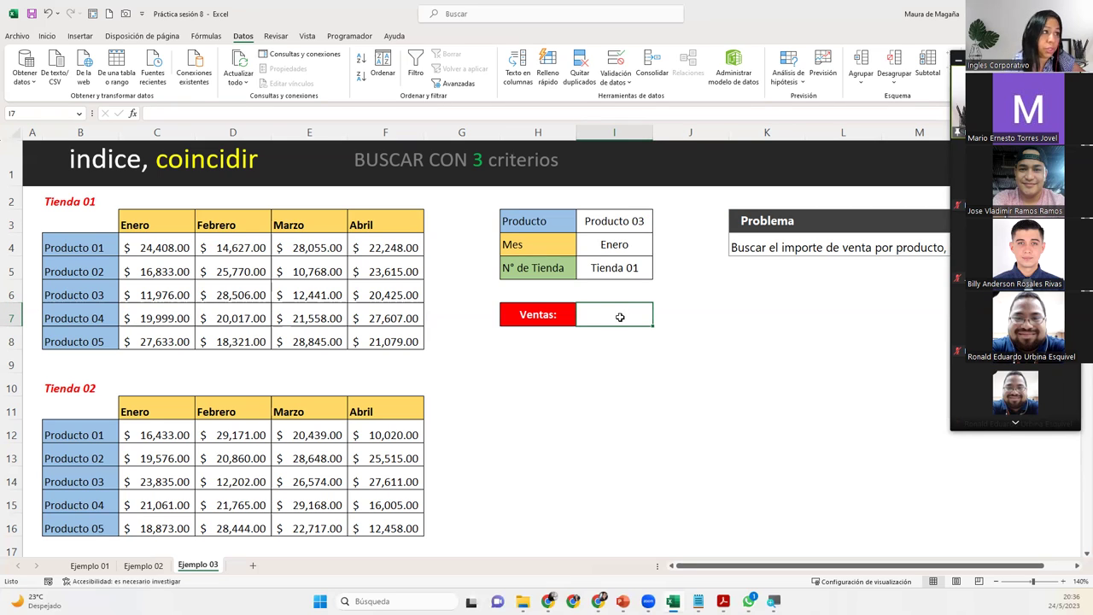
click(675, 222)
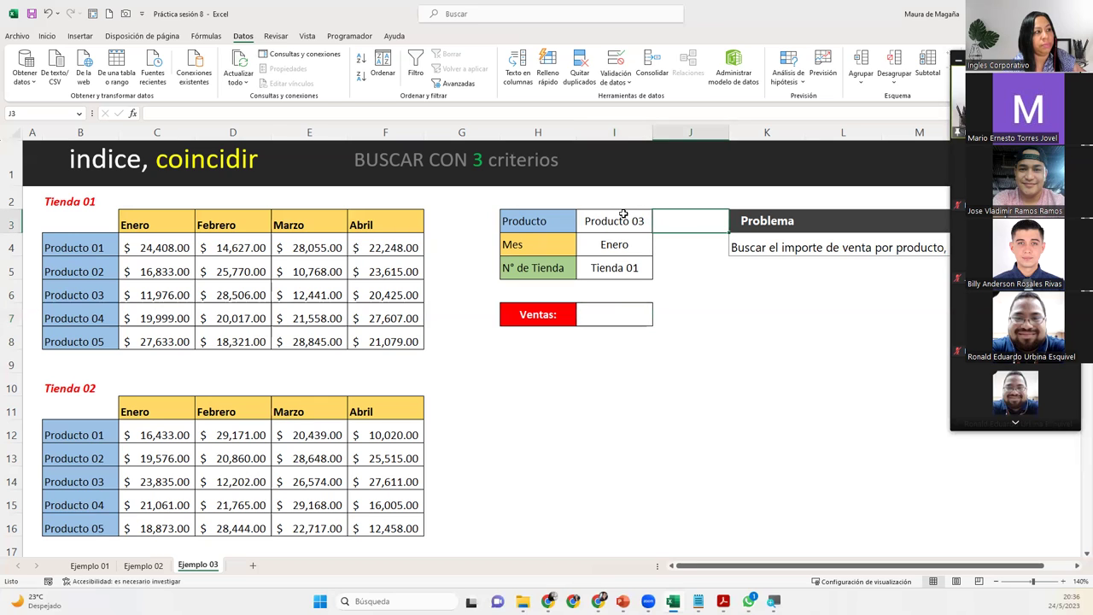
click(609, 221)
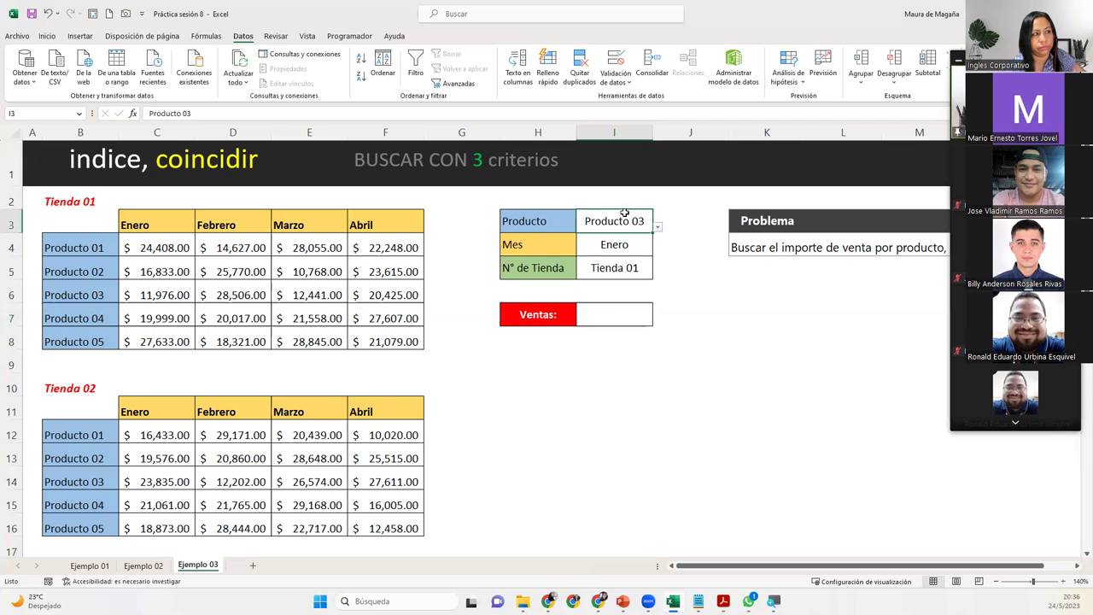
click(683, 221)
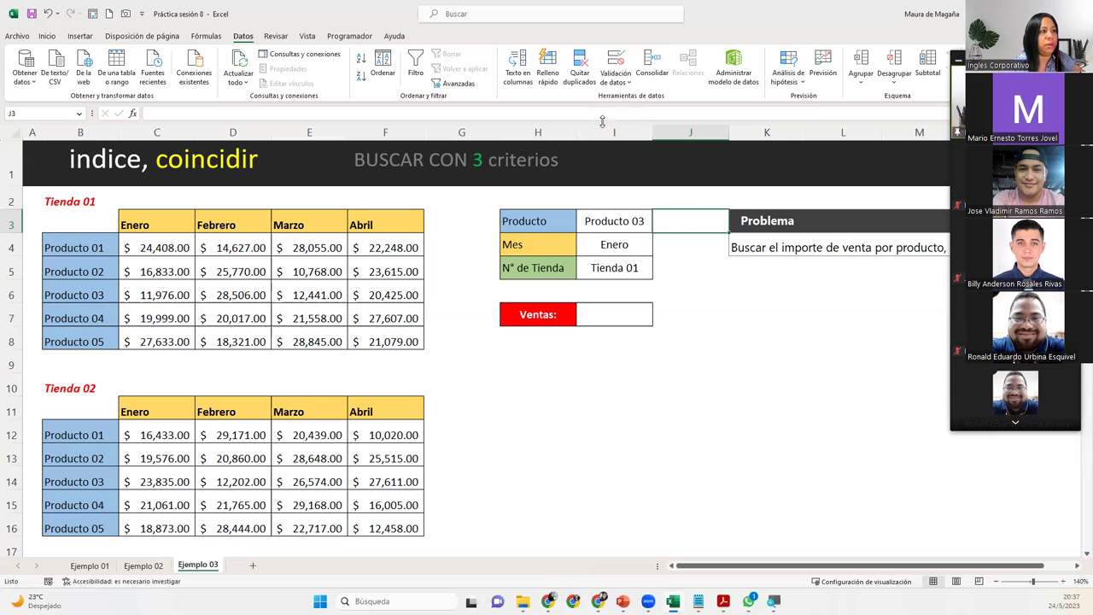
drag(495, 132, 455, 133)
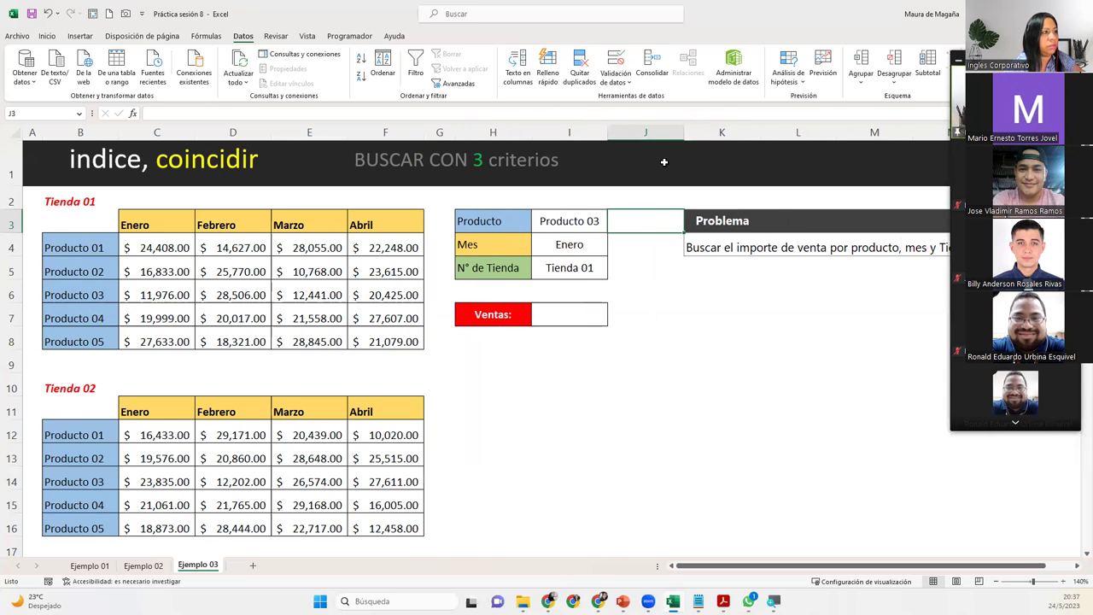
click(658, 132)
right_click(660, 132)
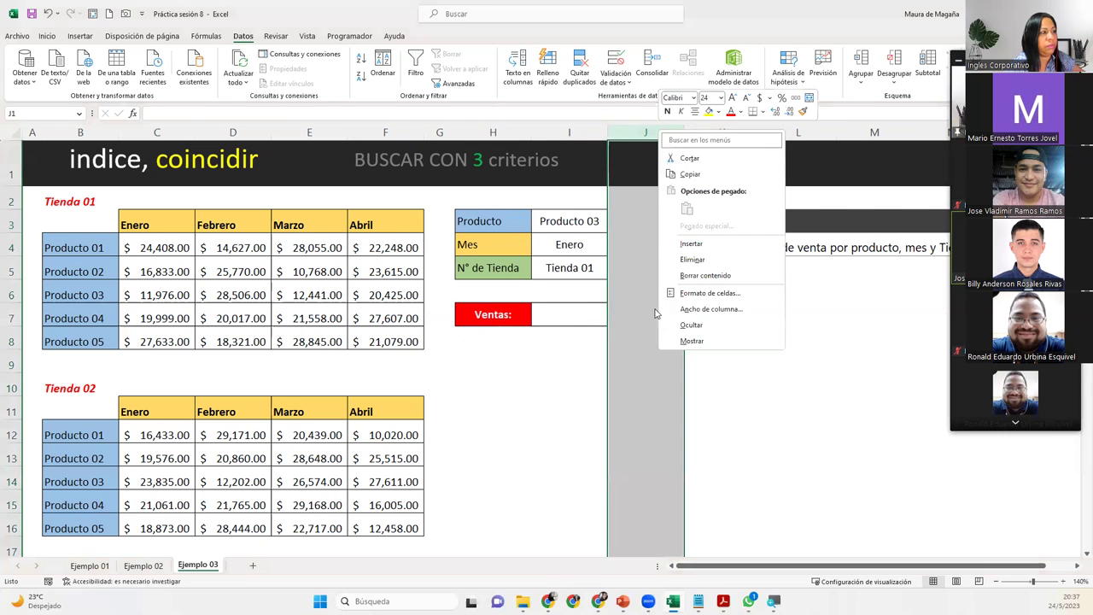
click(756, 246)
click(651, 227)
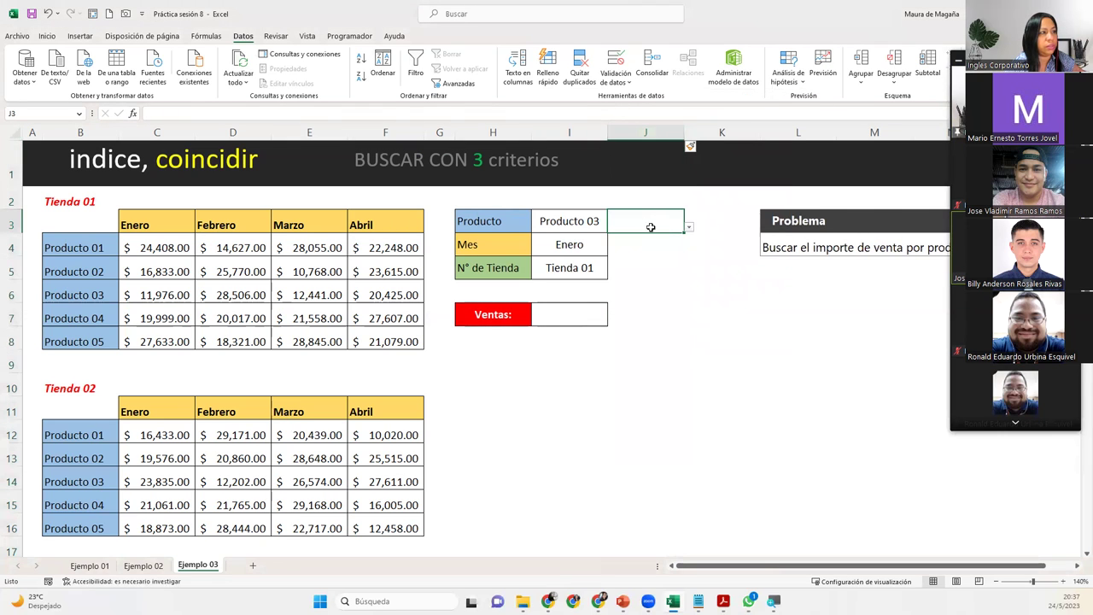
click(762, 214)
click(708, 241)
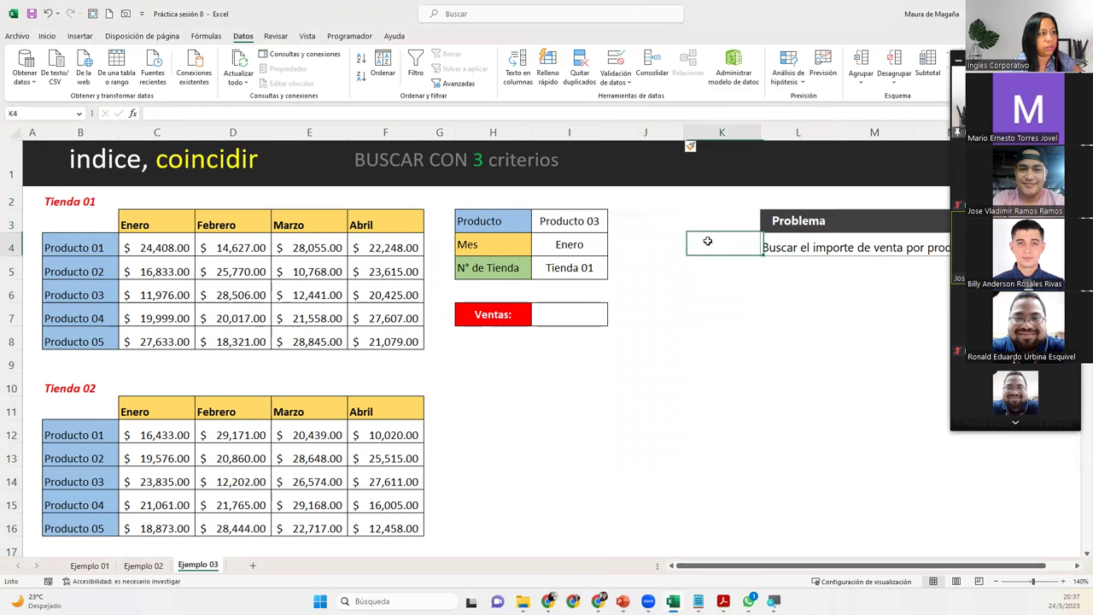
click(663, 247)
mouse_move(702, 219)
mouse_down()
mouse_move(718, 272)
mouse_move(639, 274)
mouse_move(639, 257)
mouse_up()
click(636, 222)
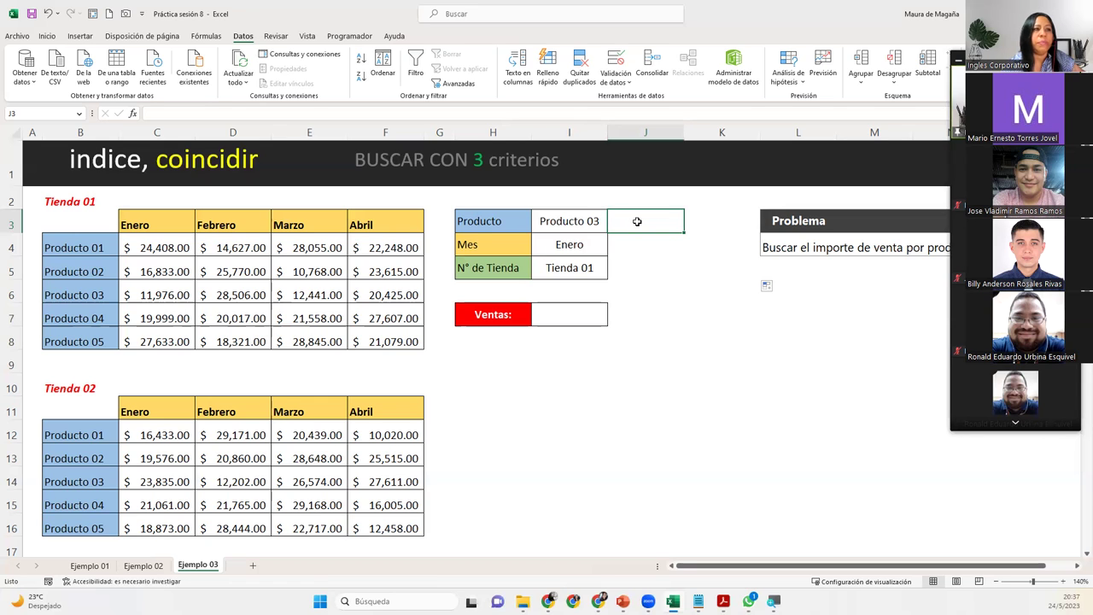
click(578, 221)
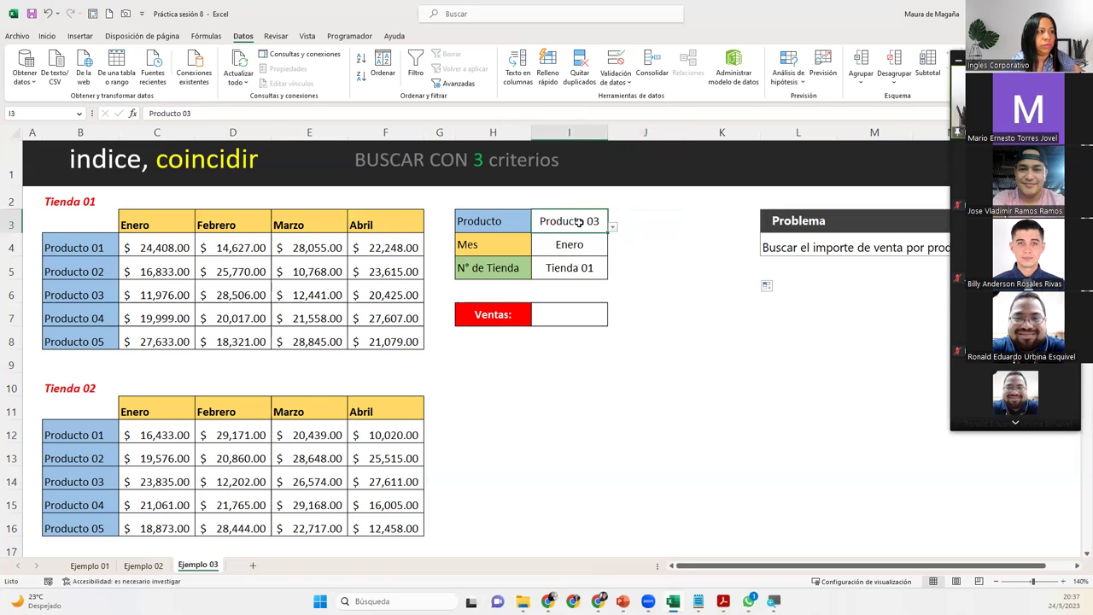
click(644, 220)
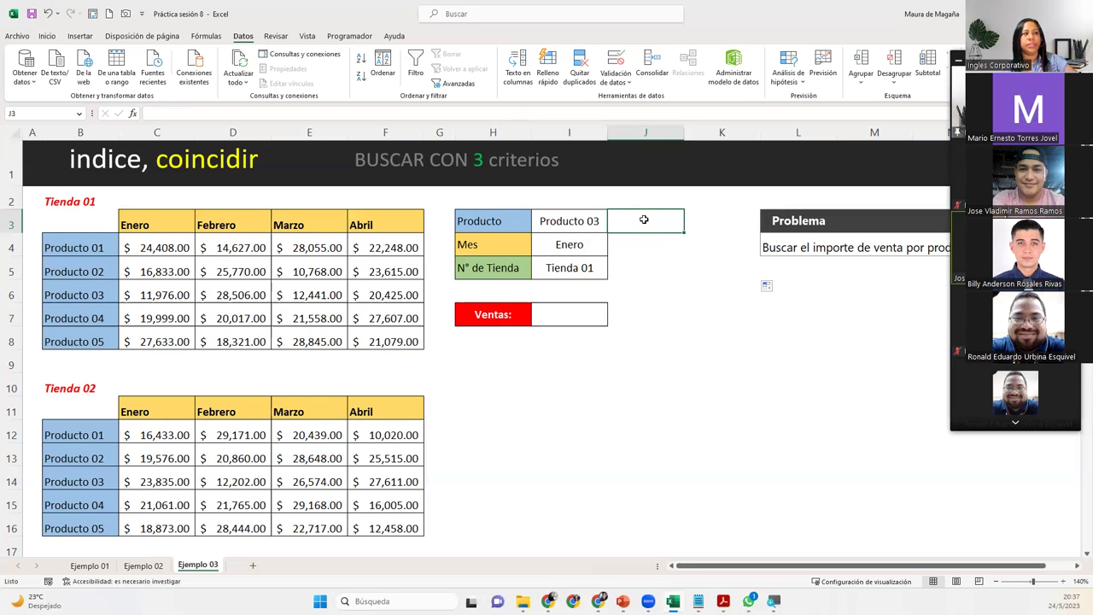
- Enter =COINCIDIR(I3;Producto;0) in J3, matching over B4:B8, so it returns 3
text(=coin)
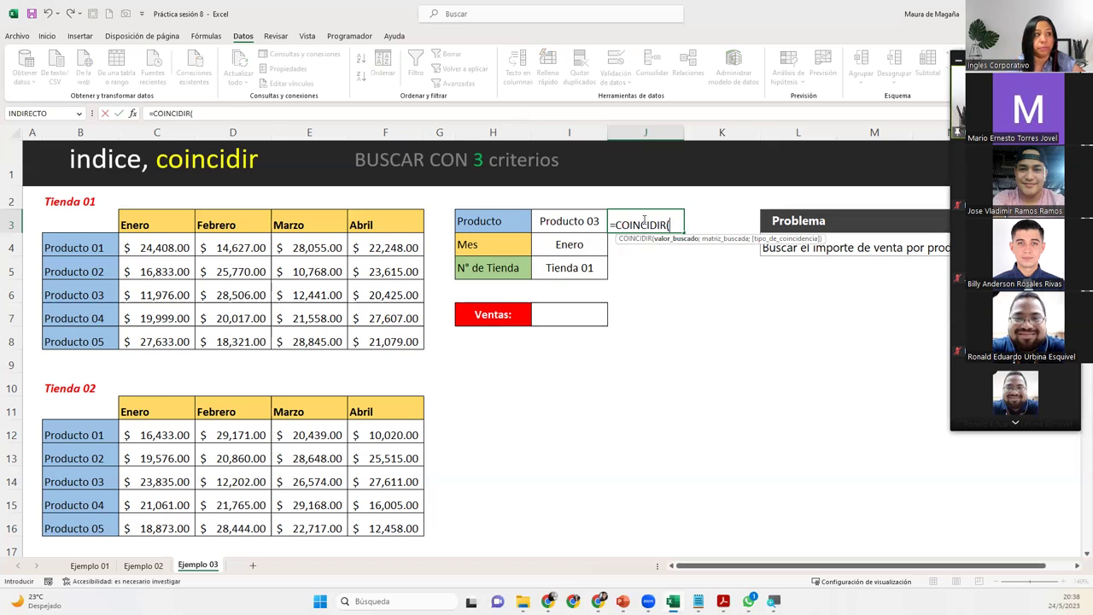
click(578, 222)
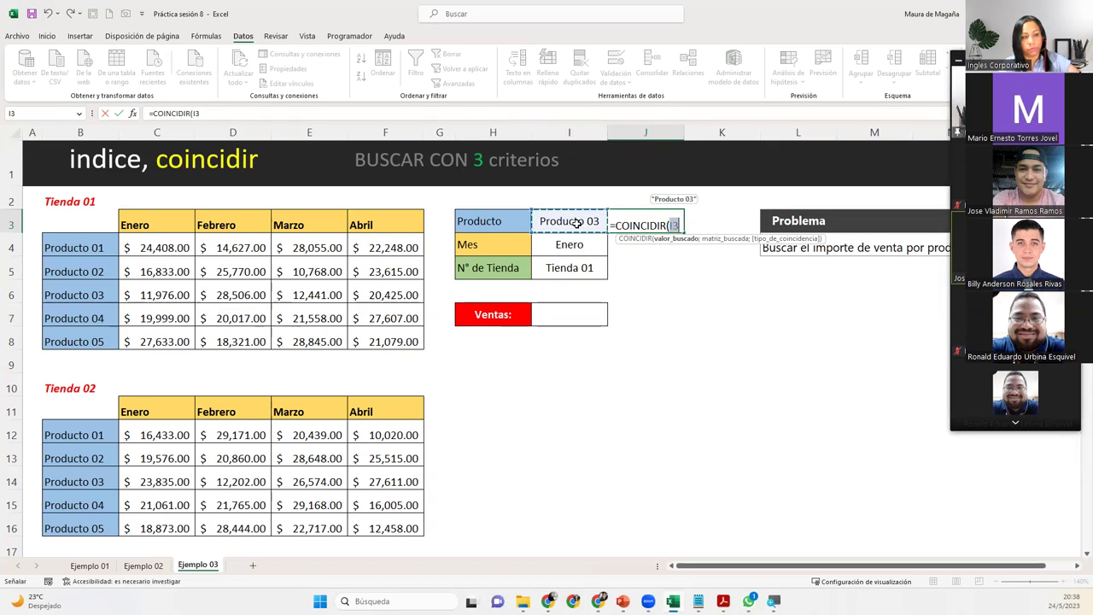
text(;)
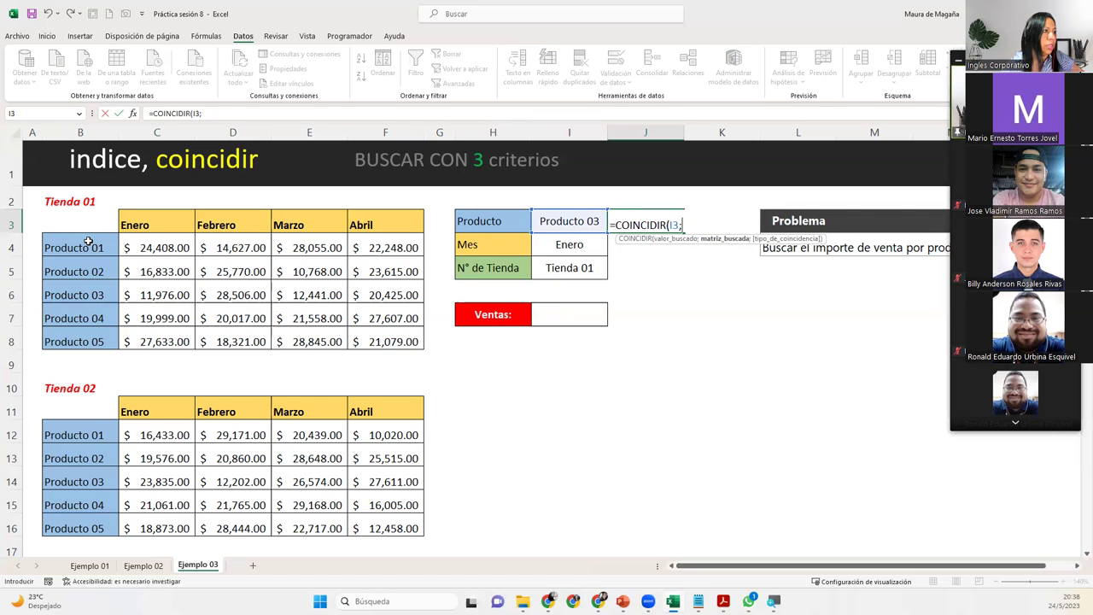
drag(88, 242, 85, 332)
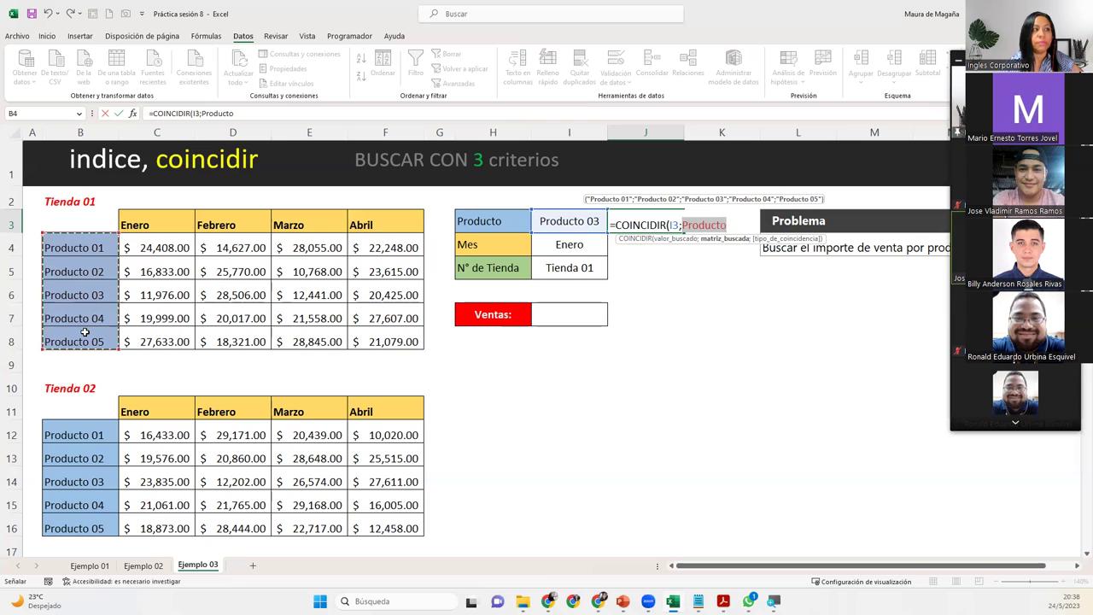
text(;)
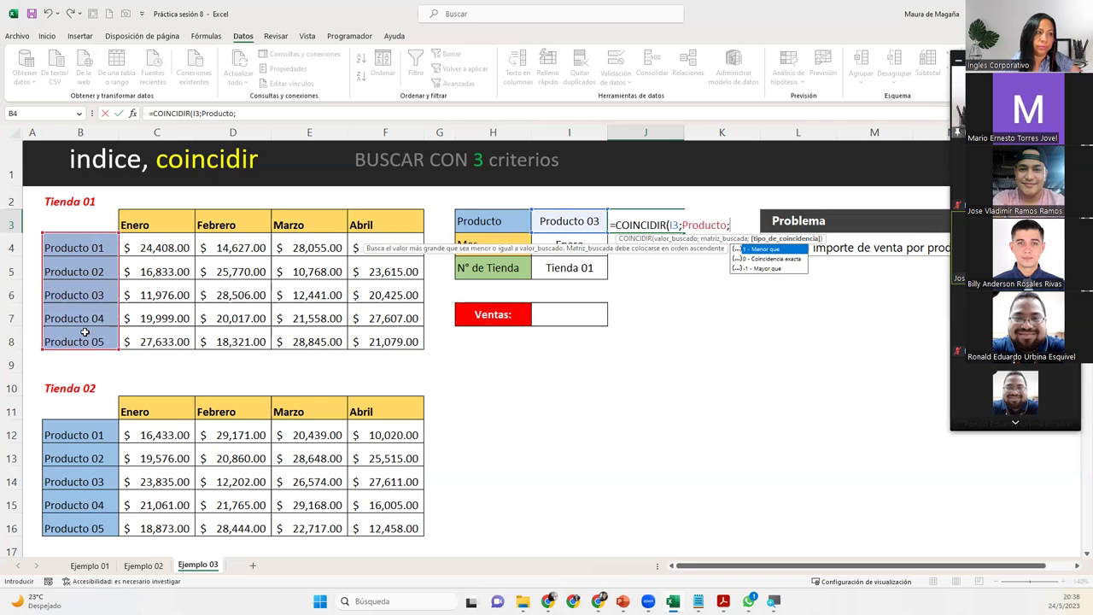
text(0)
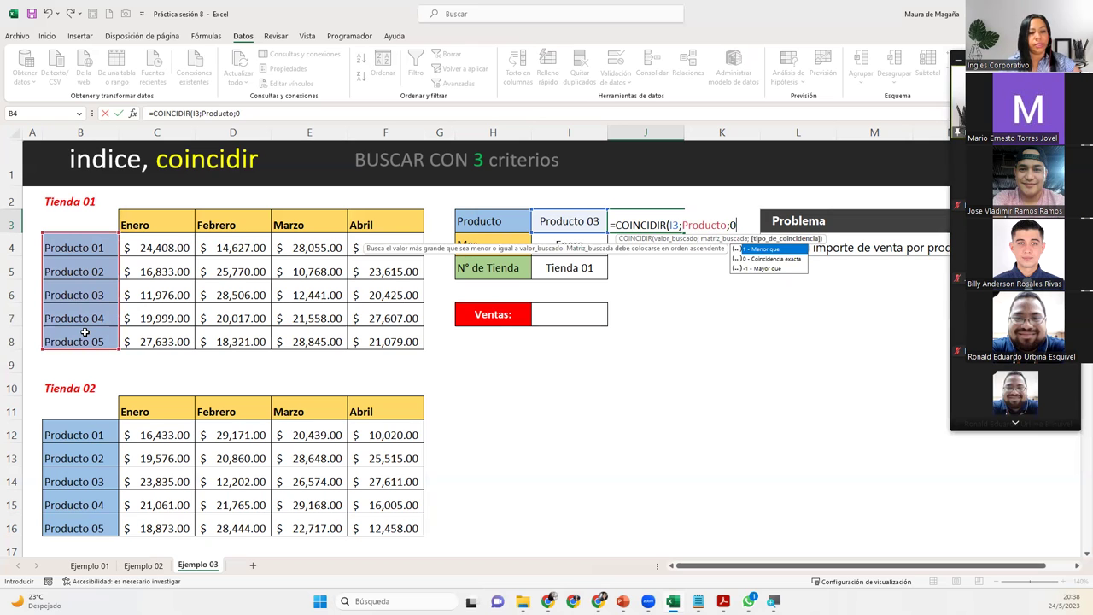
text())
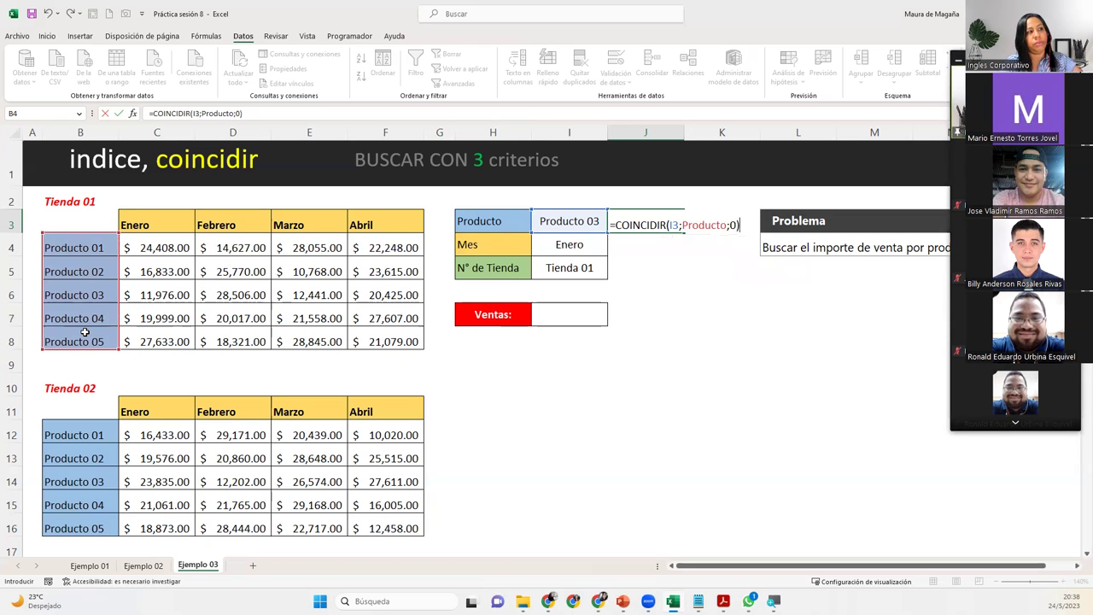
key(Return)
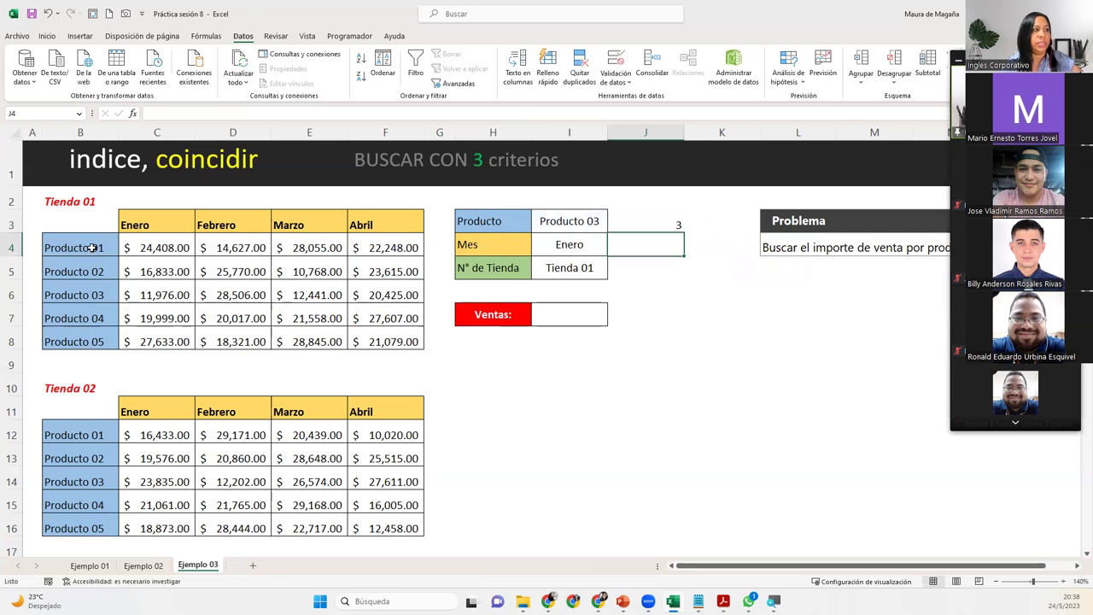
click(663, 222)
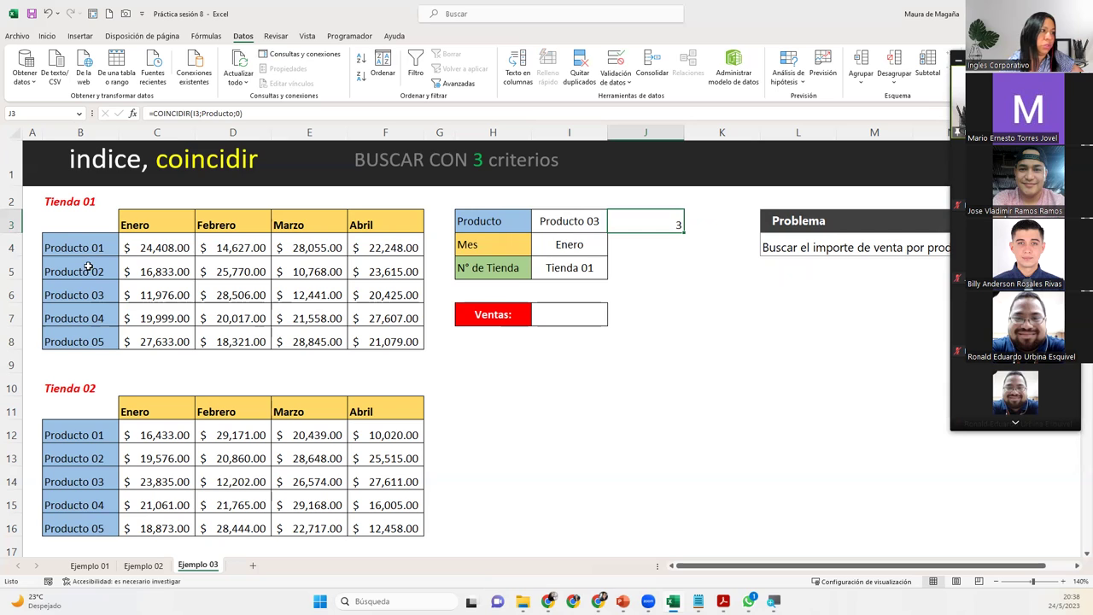
click(651, 242)
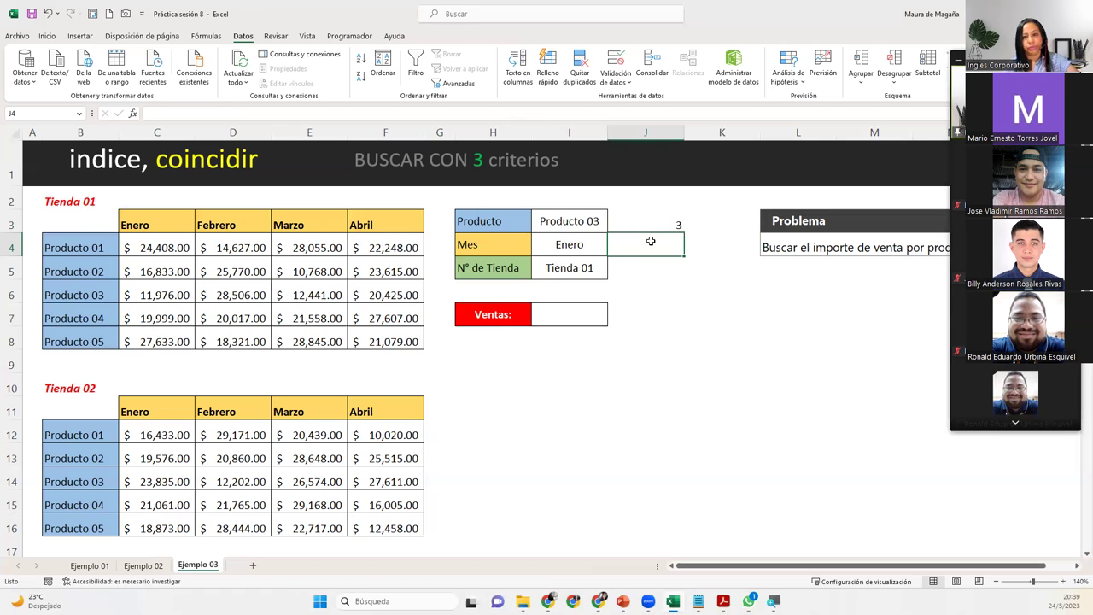
- Enter =COINCIDIR(I4;Meses;0) in J4 over C3:F3, returning 1 for Enero, and recheck it
text(=)
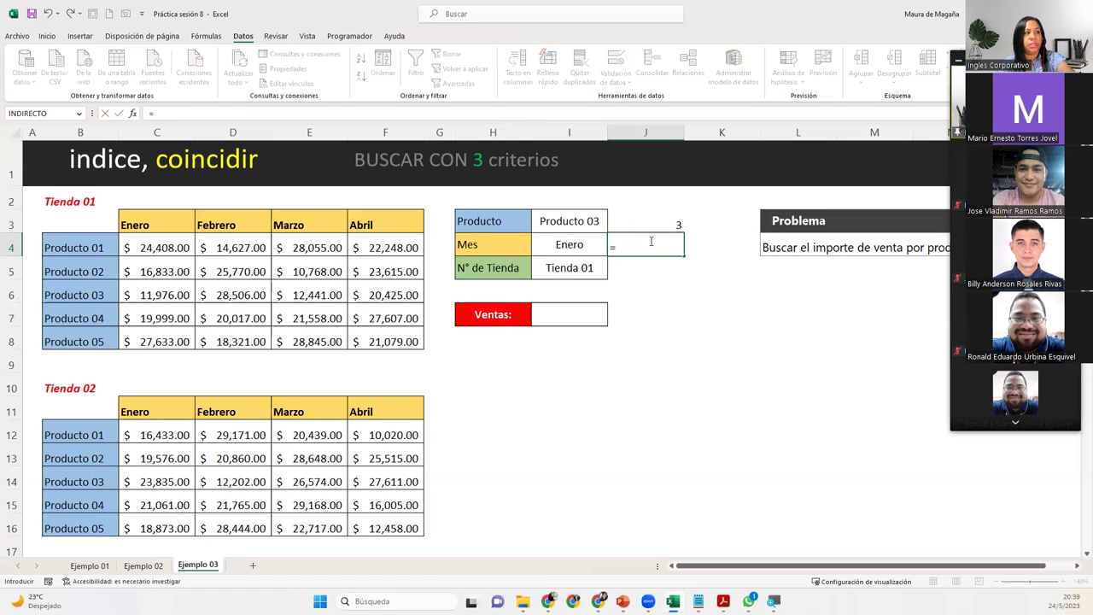
text(coin)
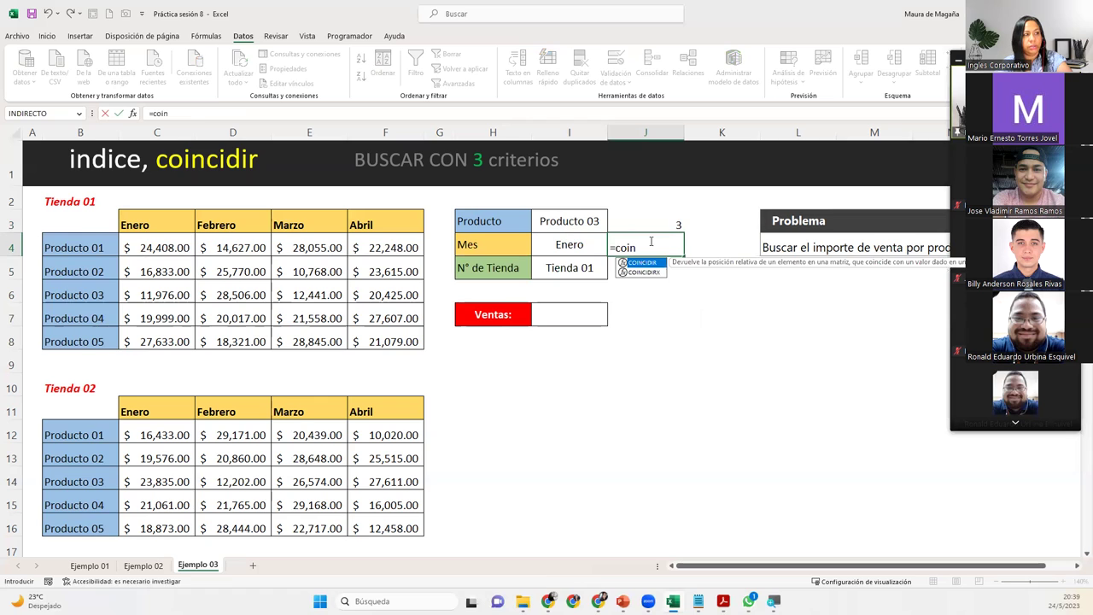
key(Tab)
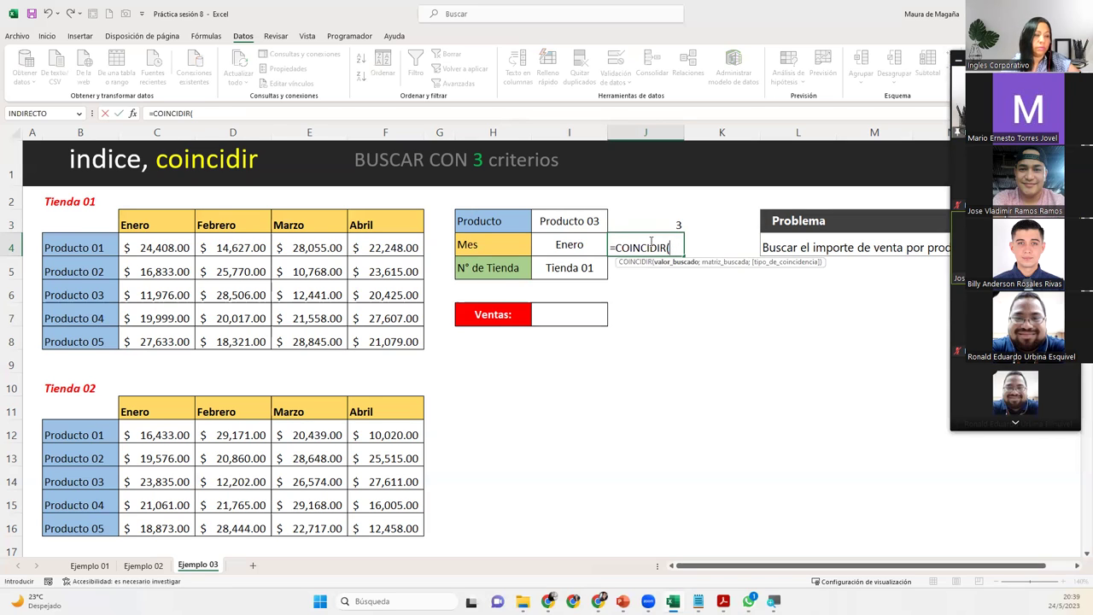
click(568, 237)
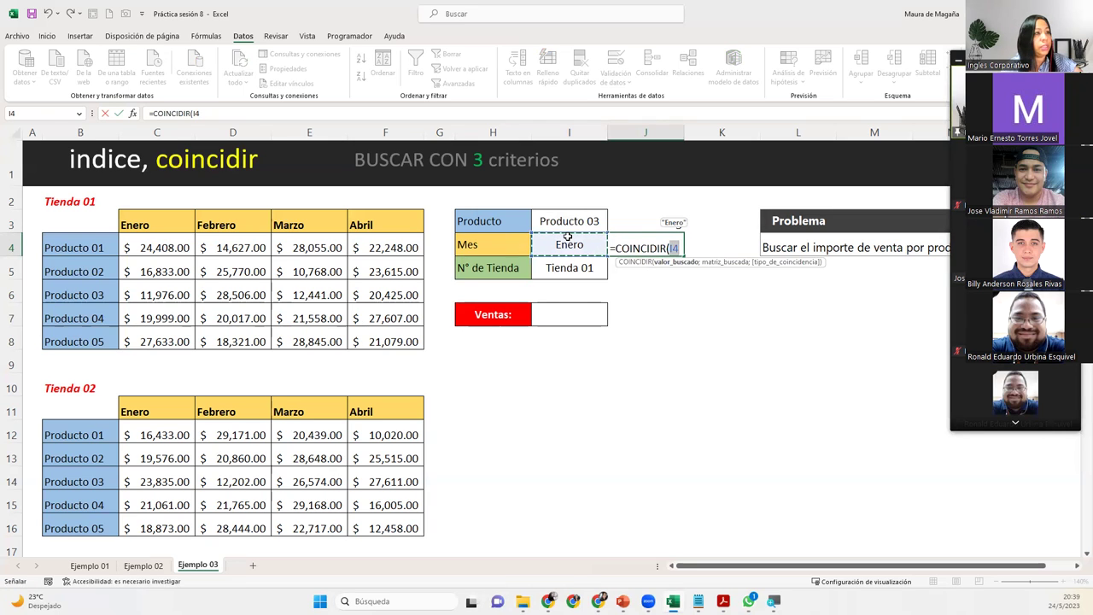
text(;)
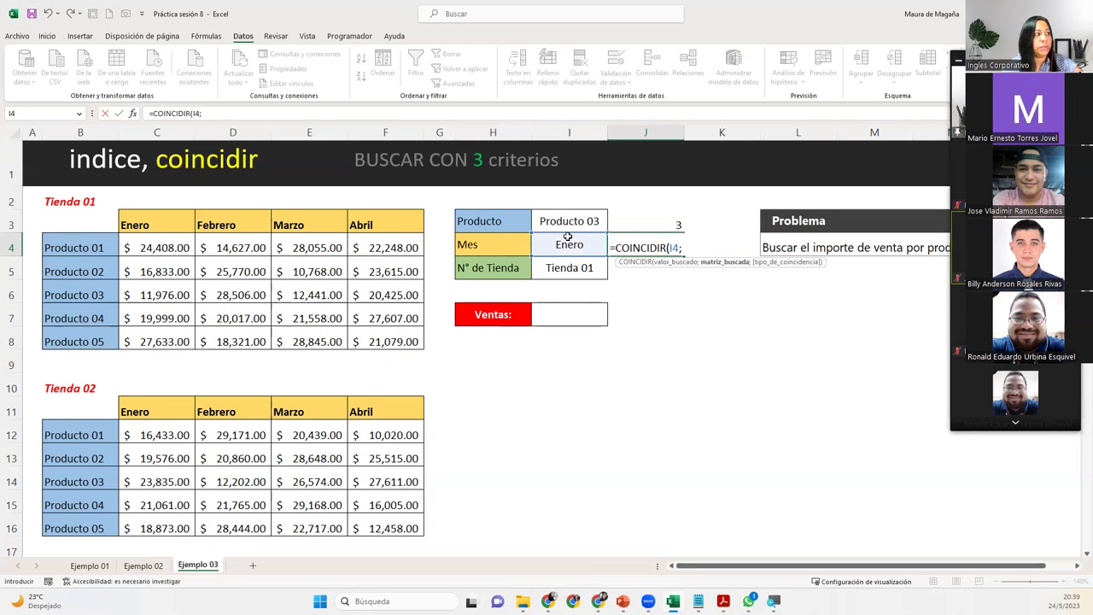
drag(165, 220, 371, 220)
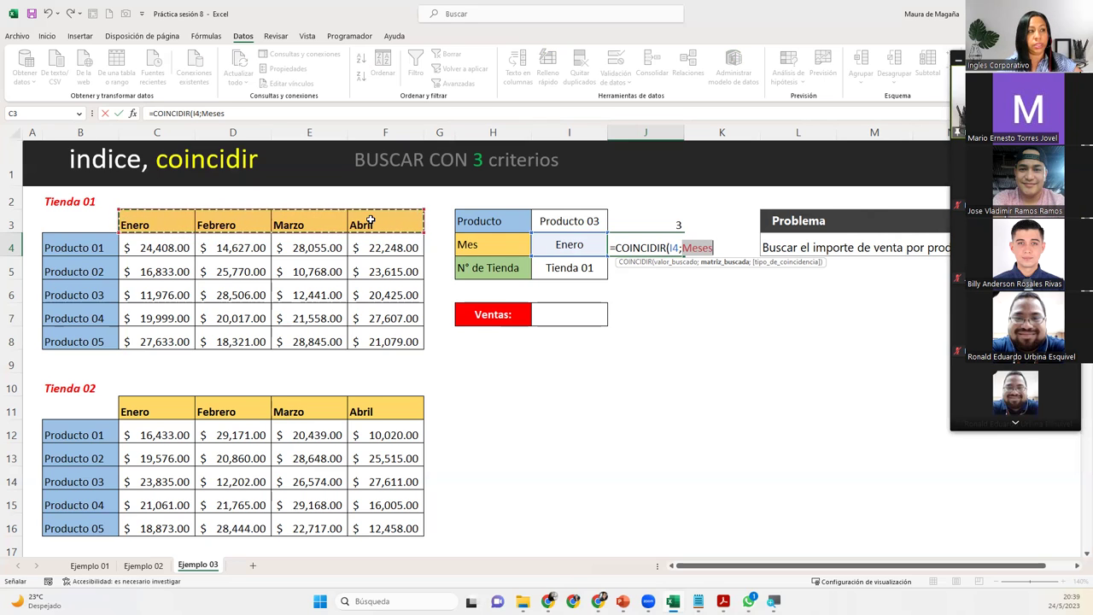
text(;)
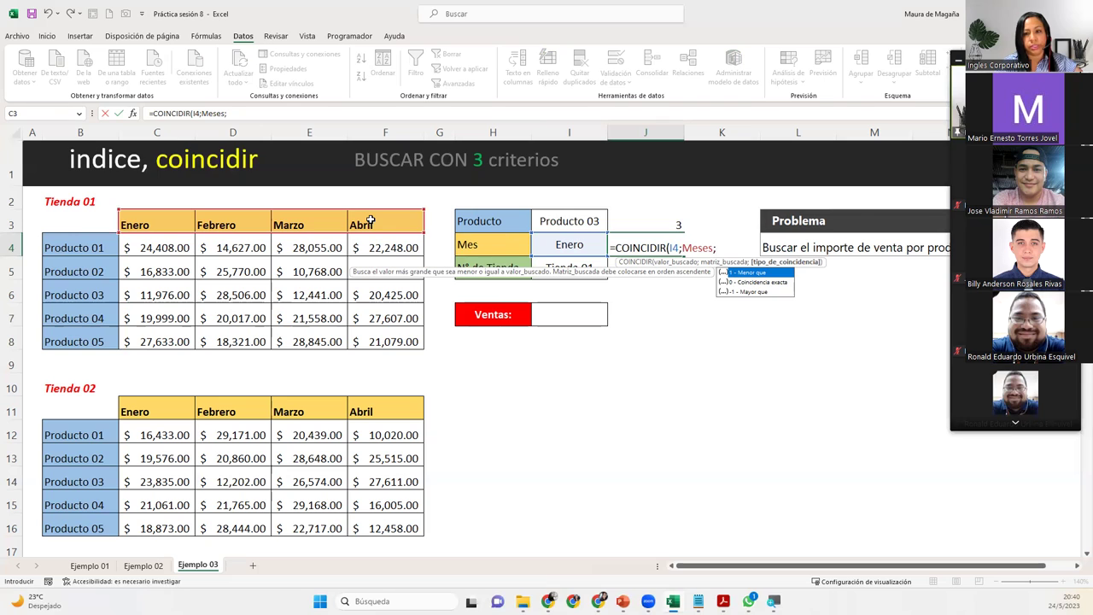
text(0)
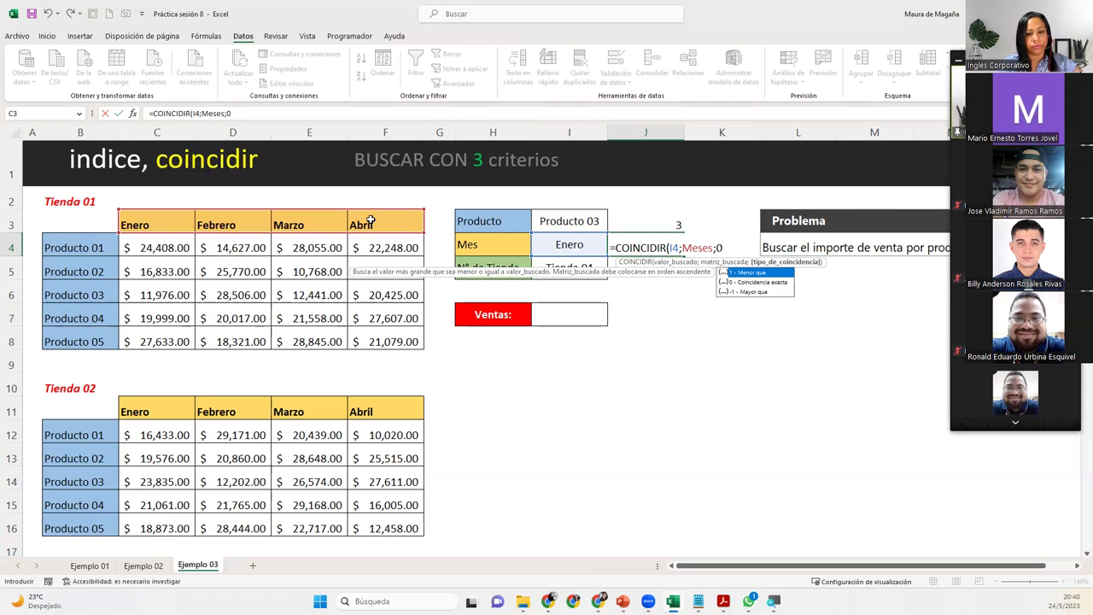
text())
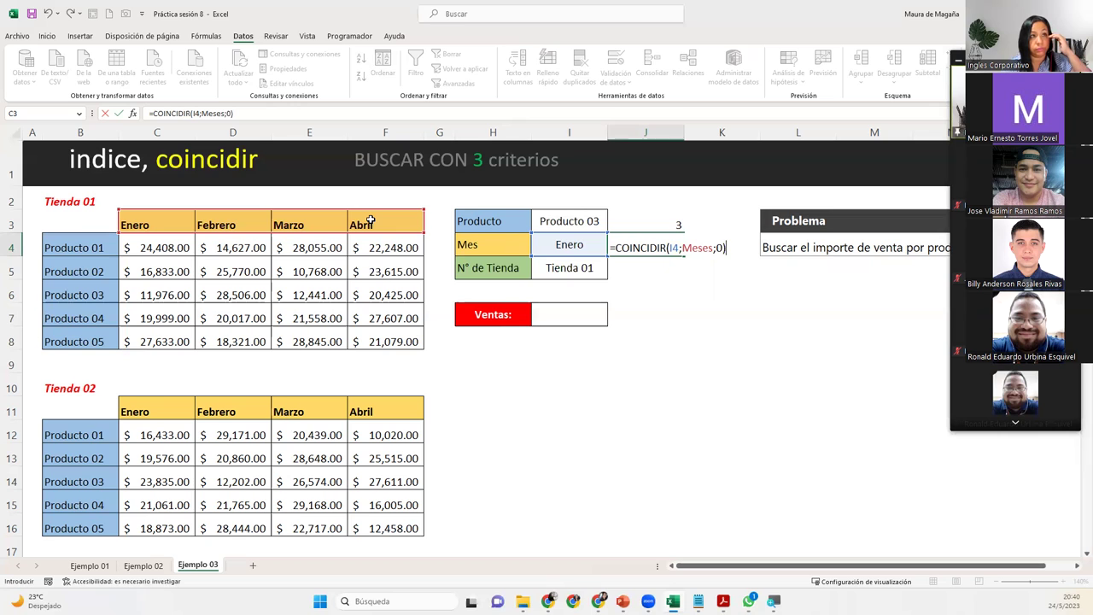
key(Return)
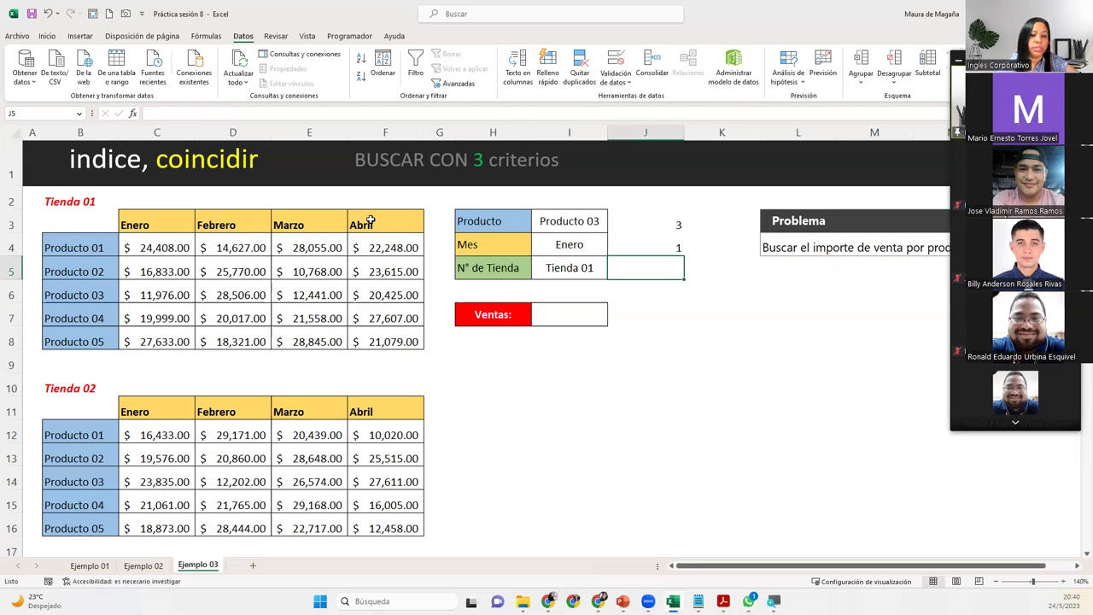
double_click(632, 264)
double_click(649, 244)
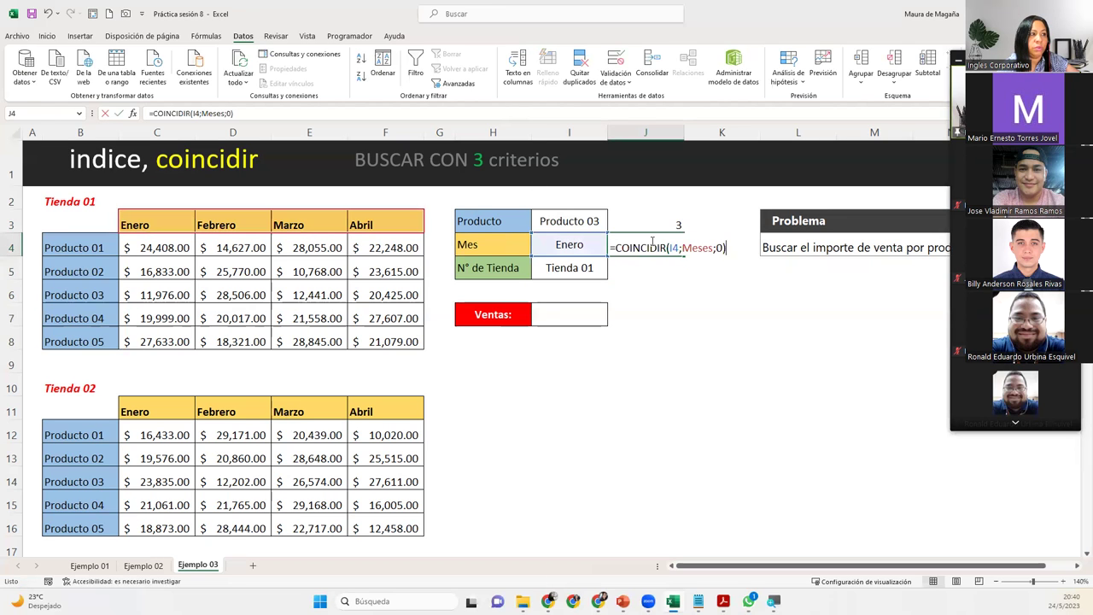
click(618, 268)
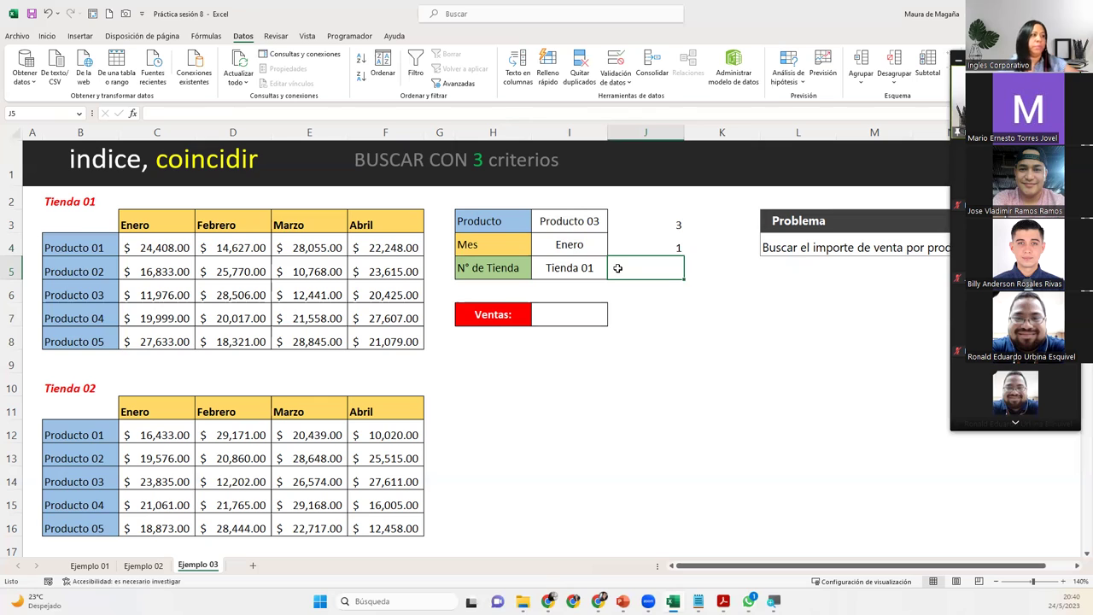
click(589, 268)
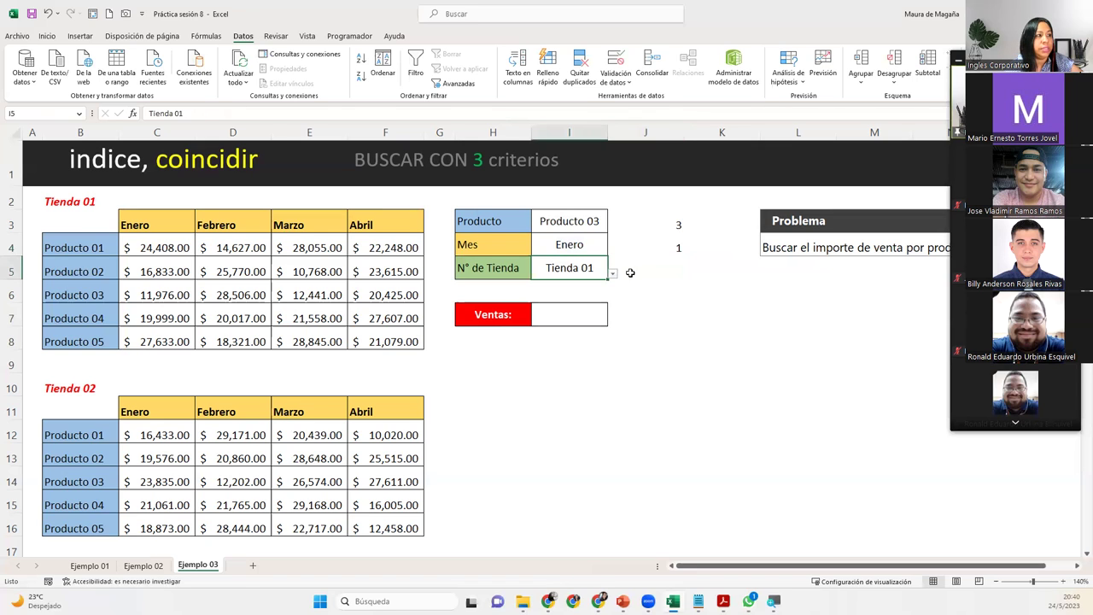
click(629, 267)
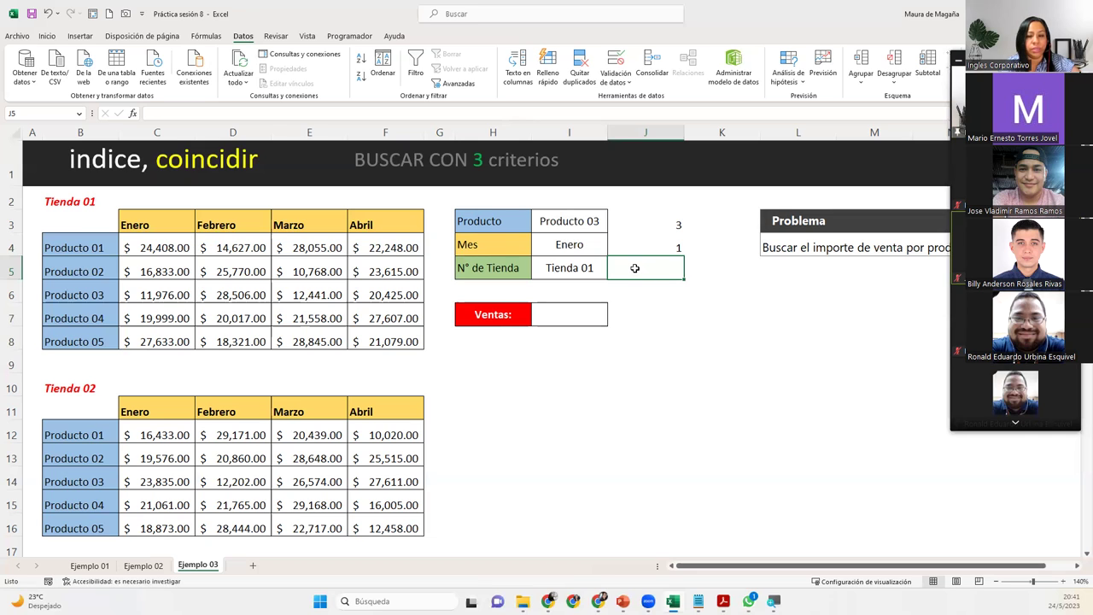
- Start J5's formula as =SI(I5=B2;1;SI(I5=B10;2; to number Tienda 01 and Tienda 02
text(=SI()
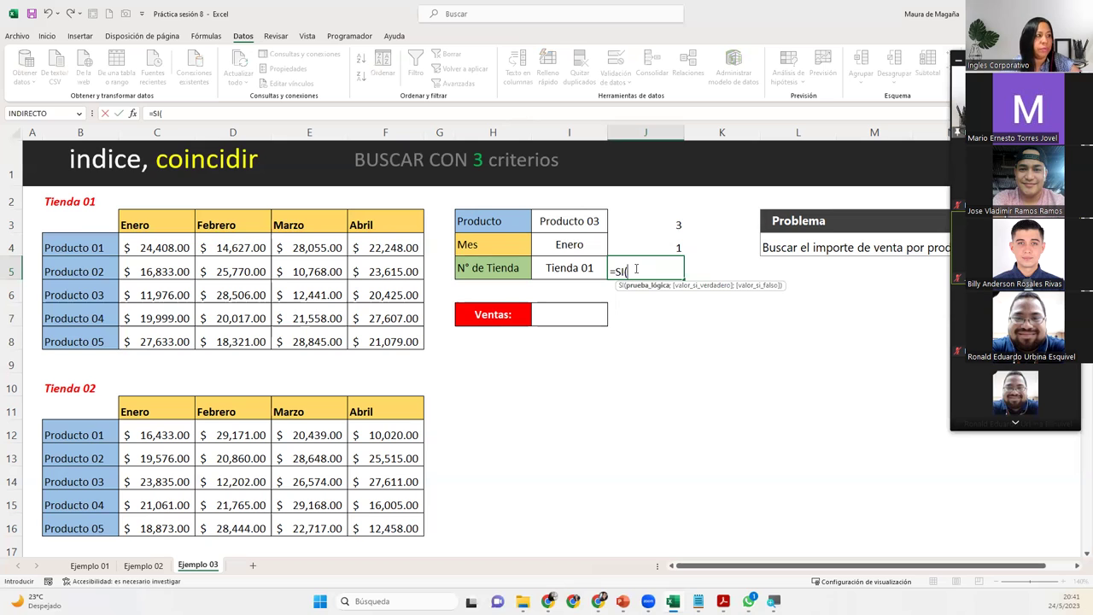
click(589, 268)
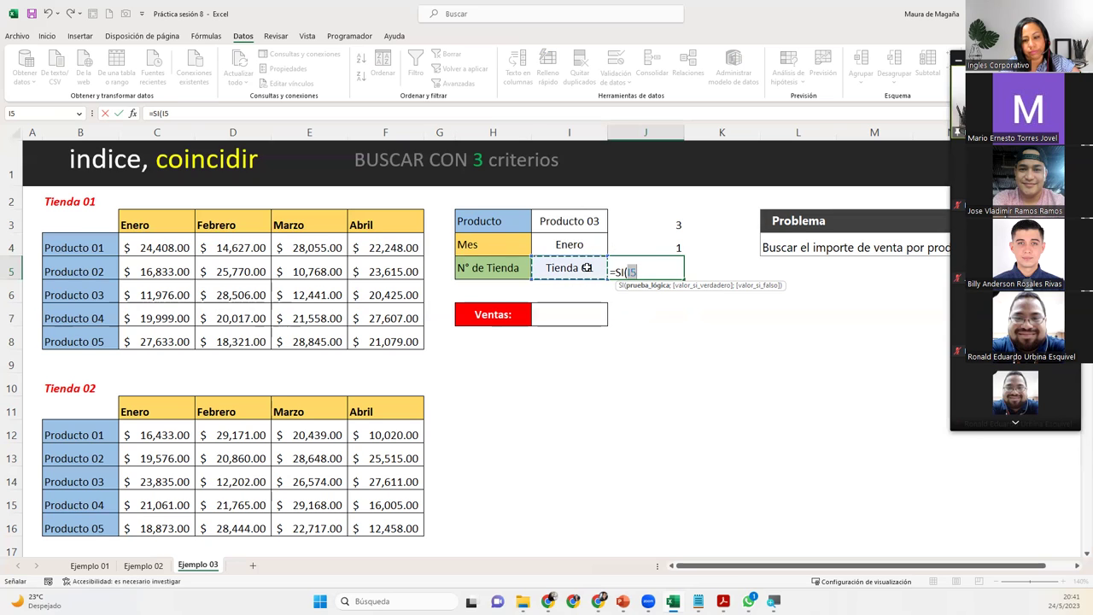
text(=)
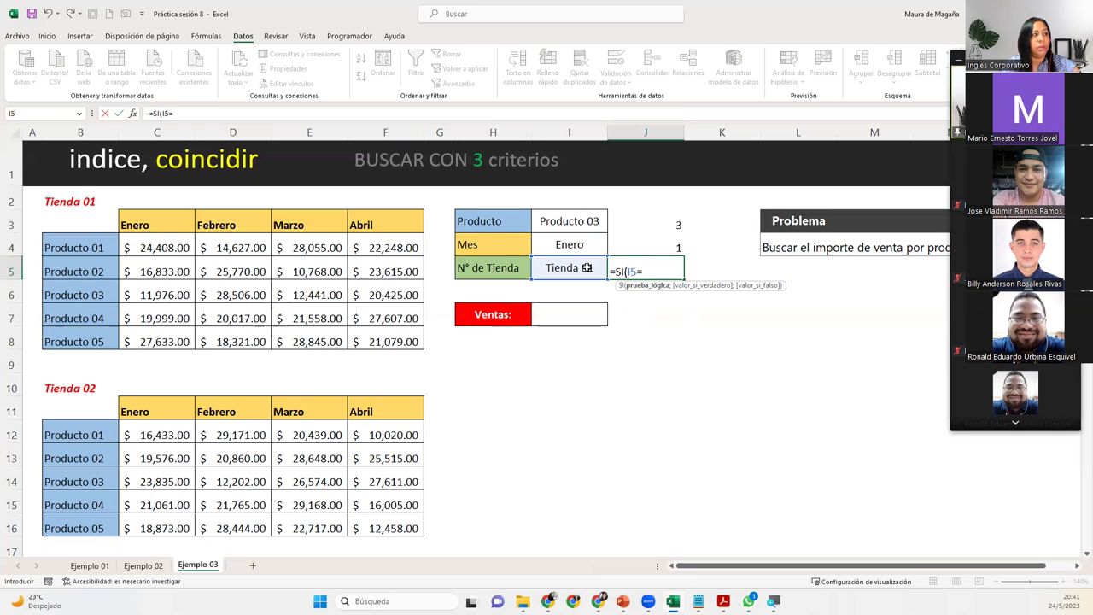
click(92, 200)
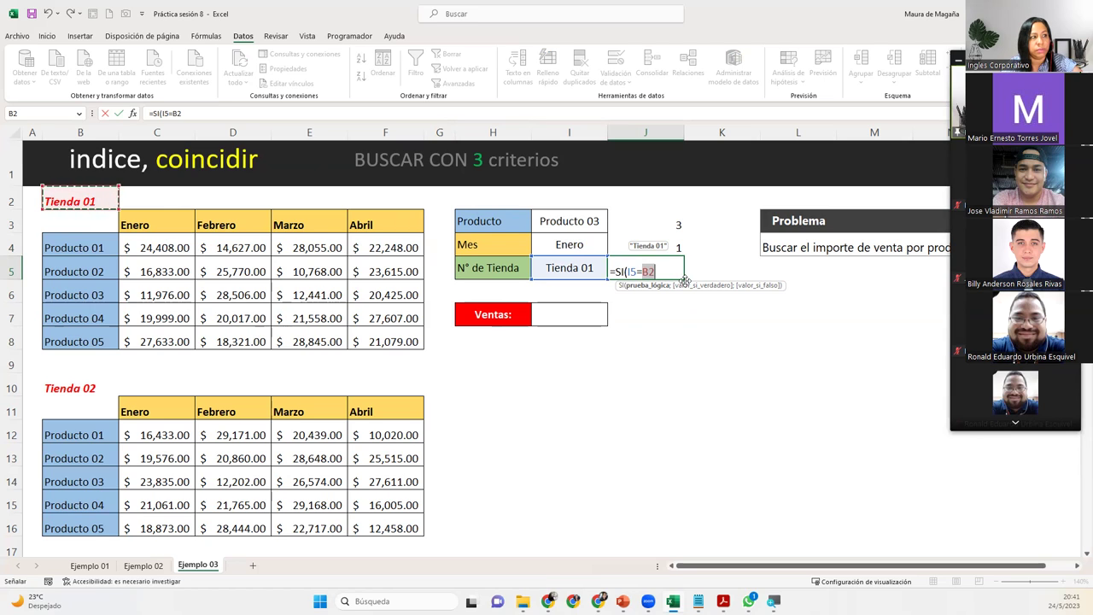
text(;)
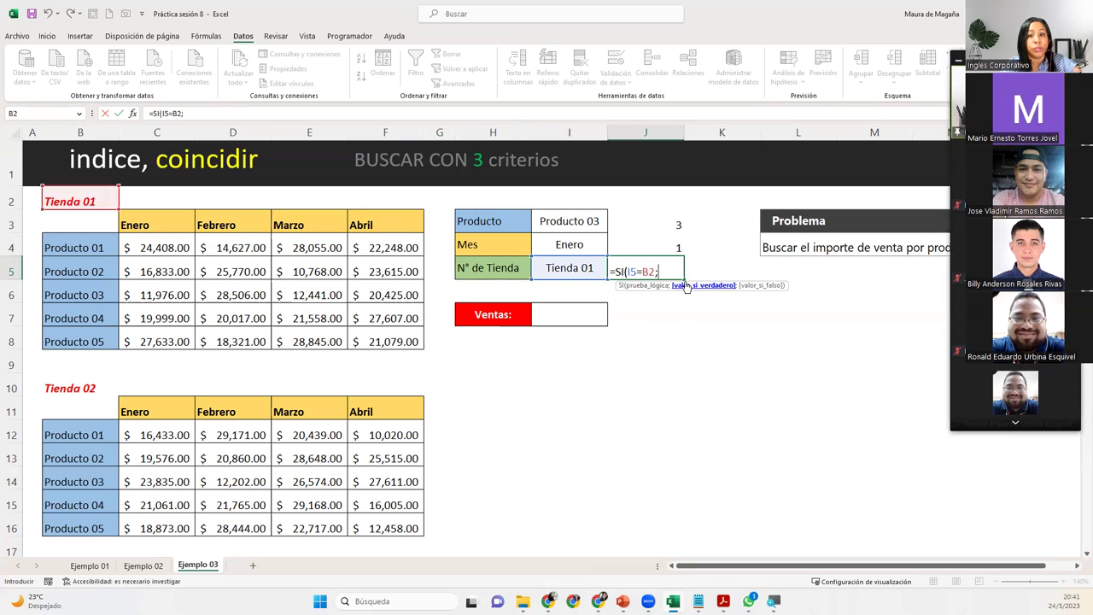
text(1)
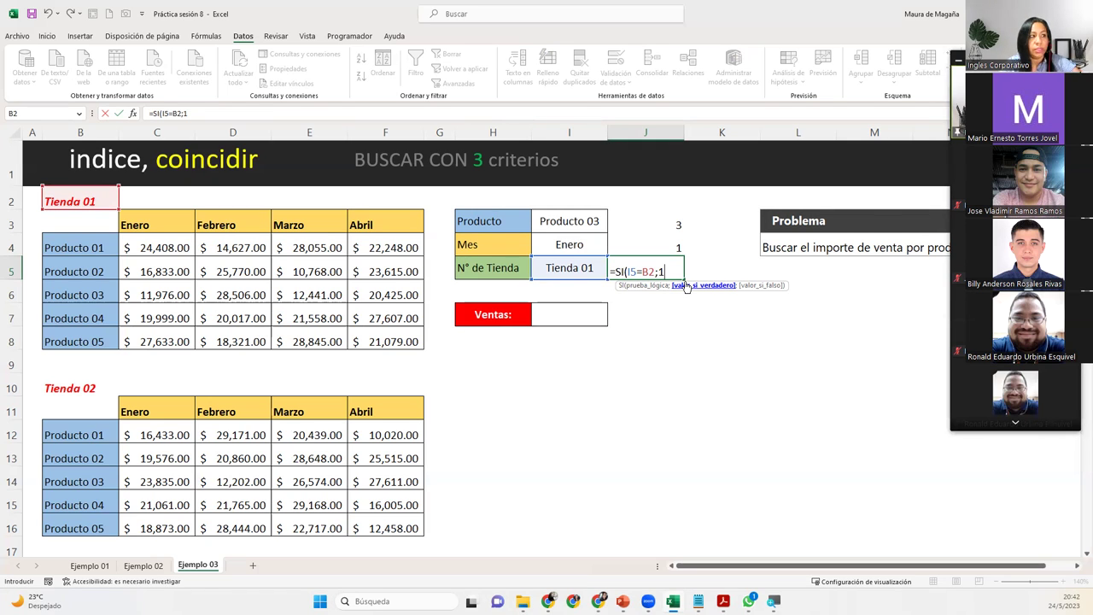
text(;)
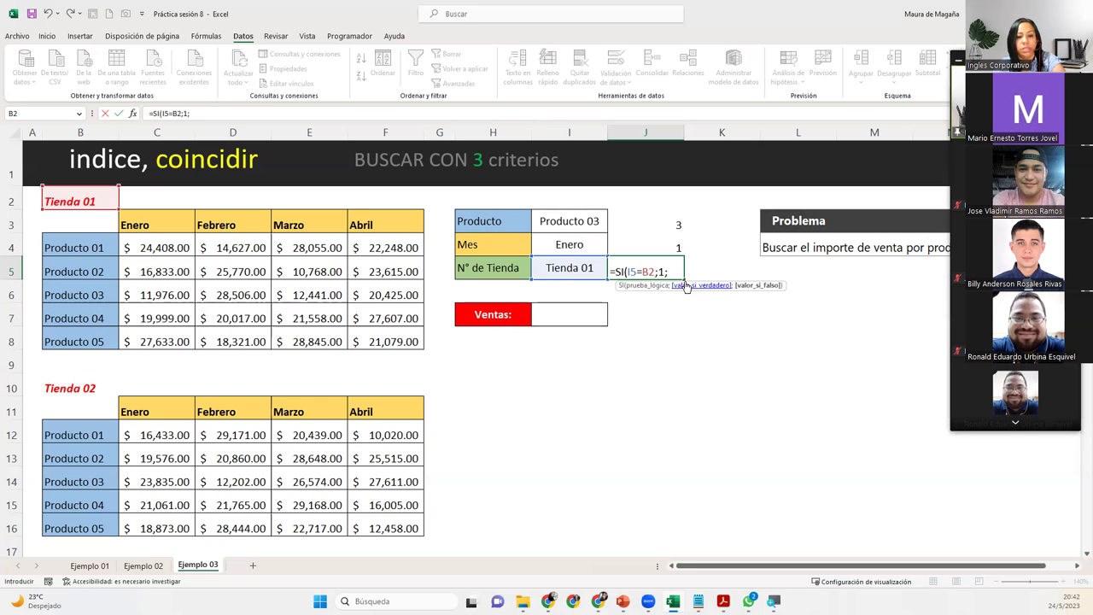
text(SI()
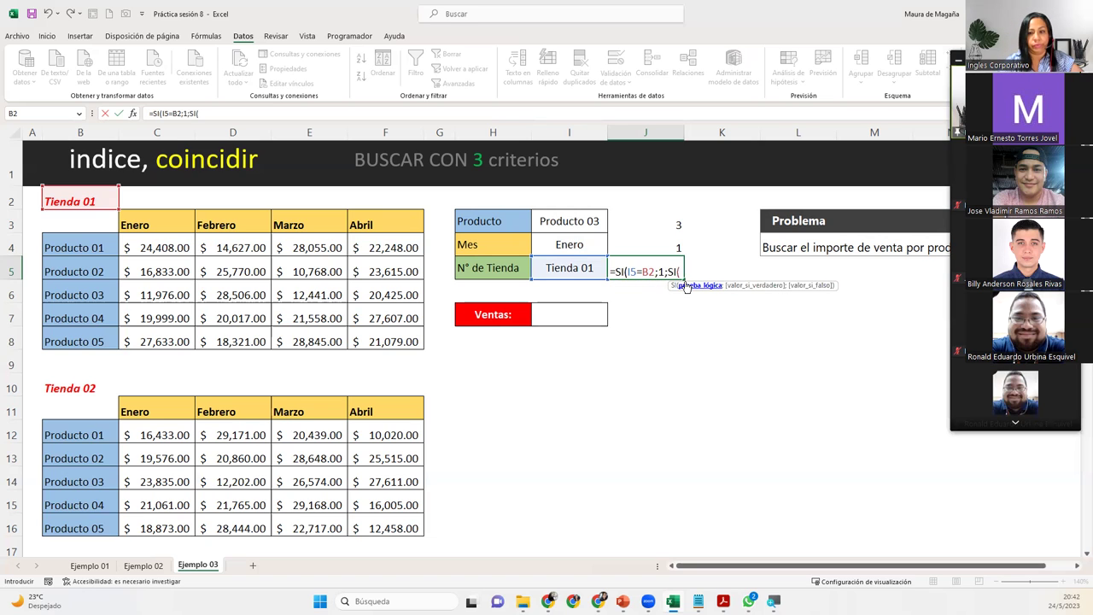
click(572, 267)
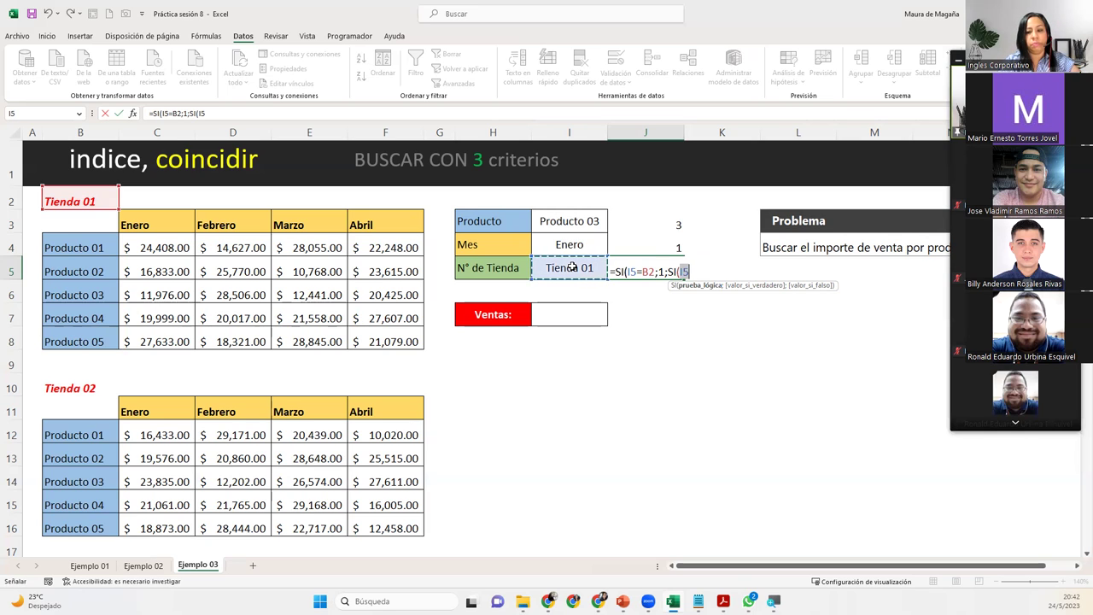
text(=)
click(104, 385)
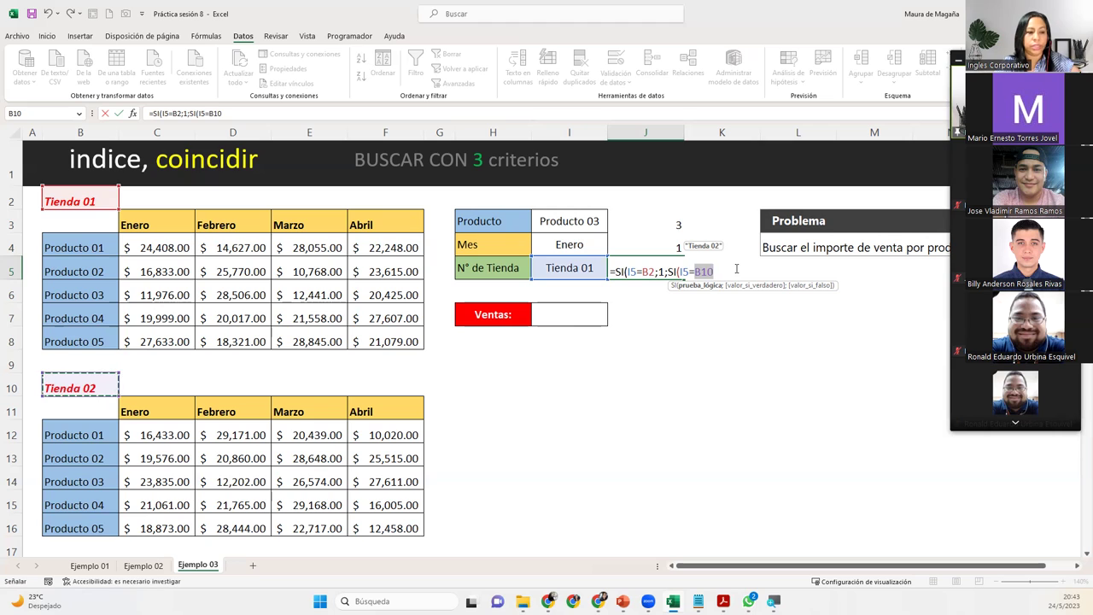
text(;)
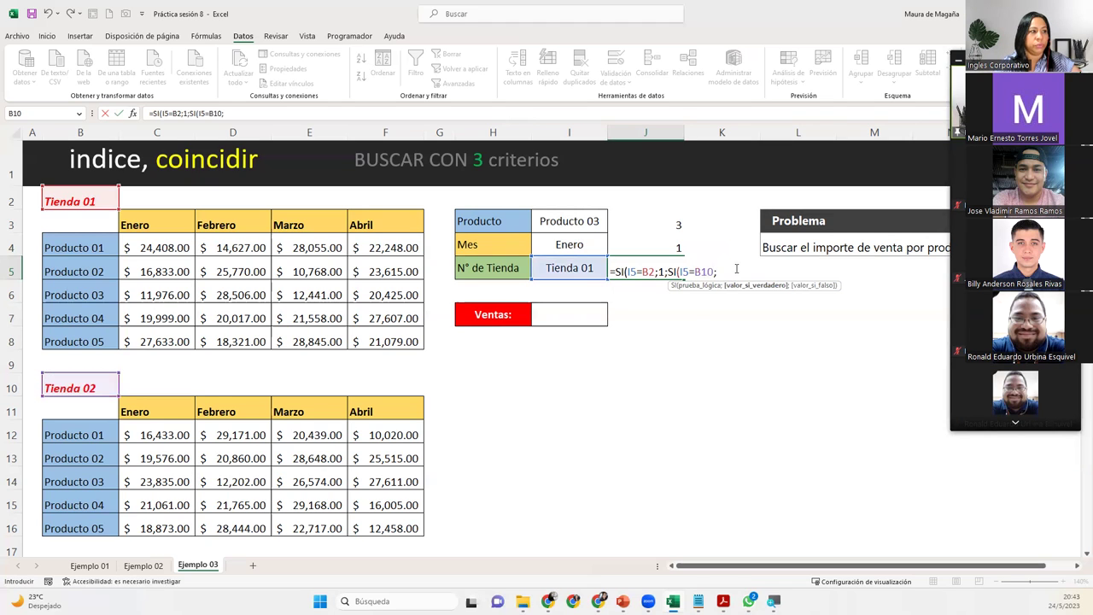
text(2)
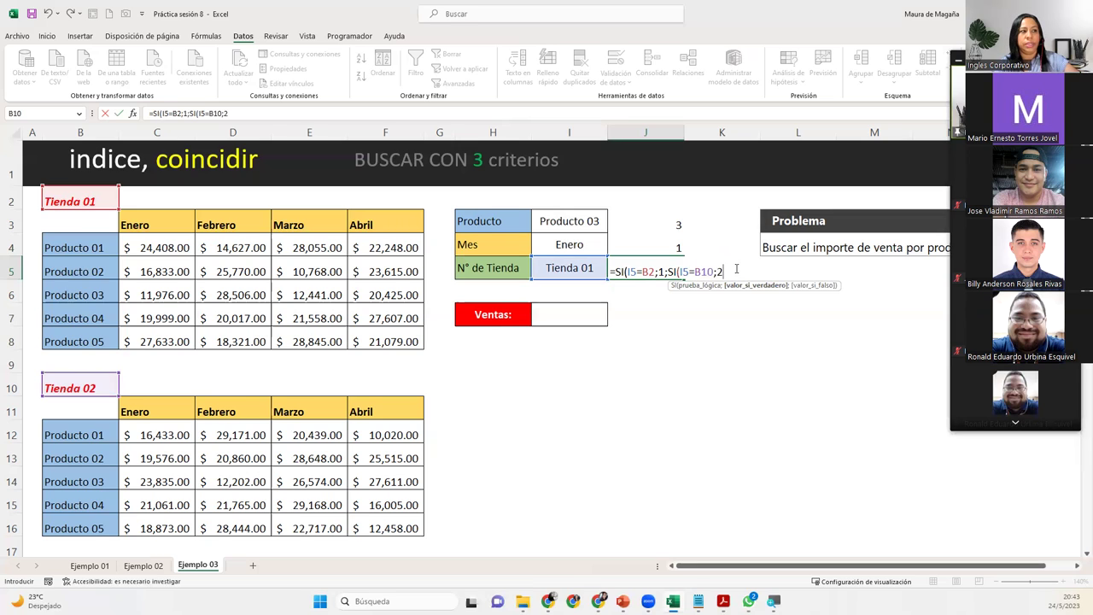
text(;)
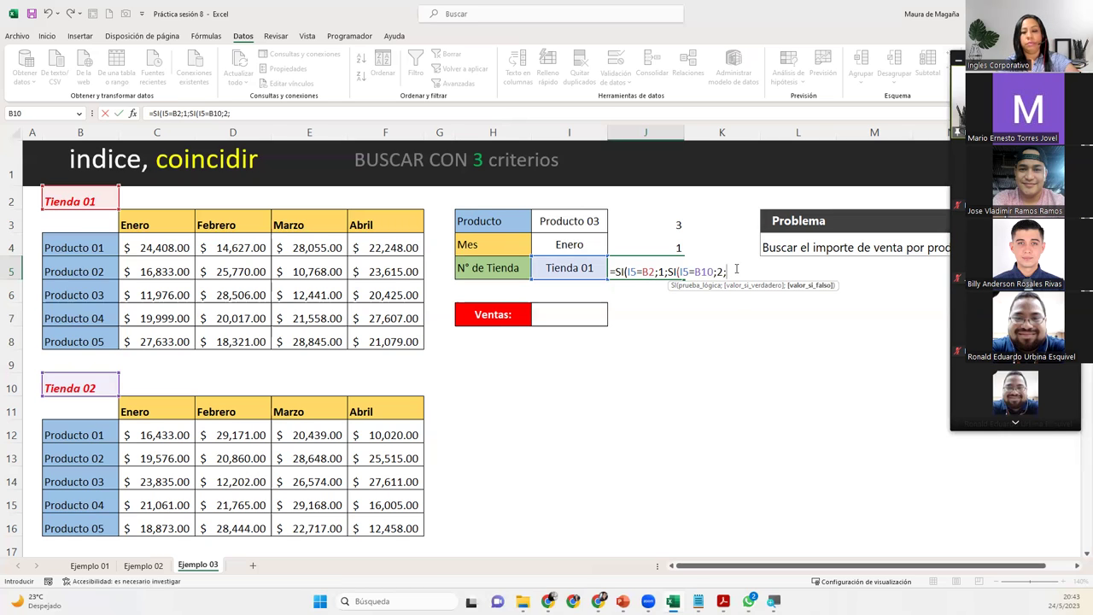
- Add the innermost SI(I5=B18;3;4) for Tienda 03, close the brackets and commit the formula
text(si)
key(Tab)
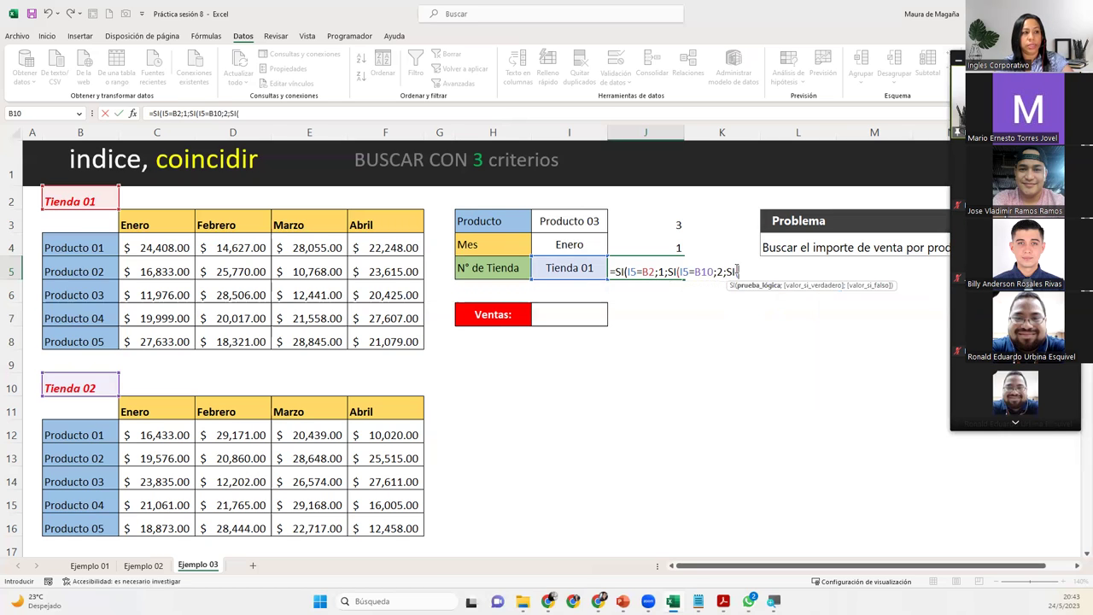
click(568, 267)
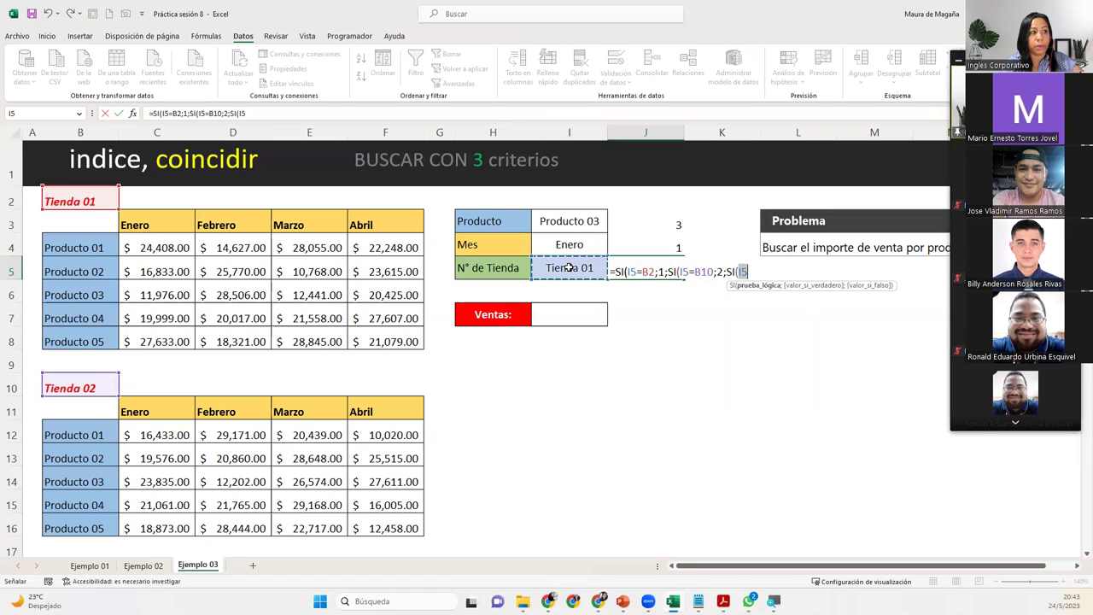
text(=)
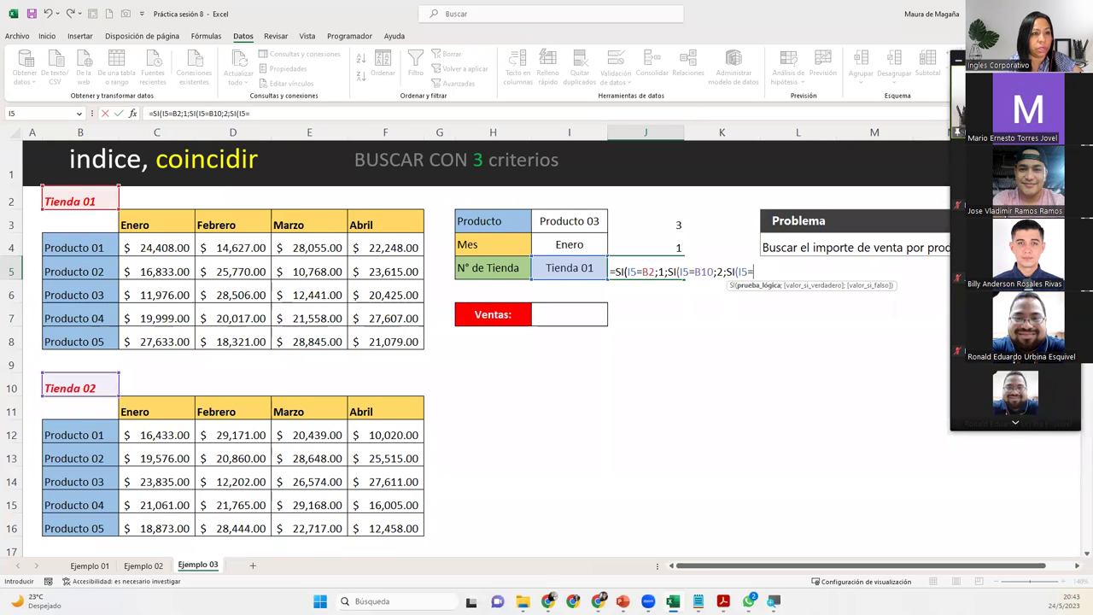
scroll(487, 341, down, 2)
scroll(886, 396, down, 1)
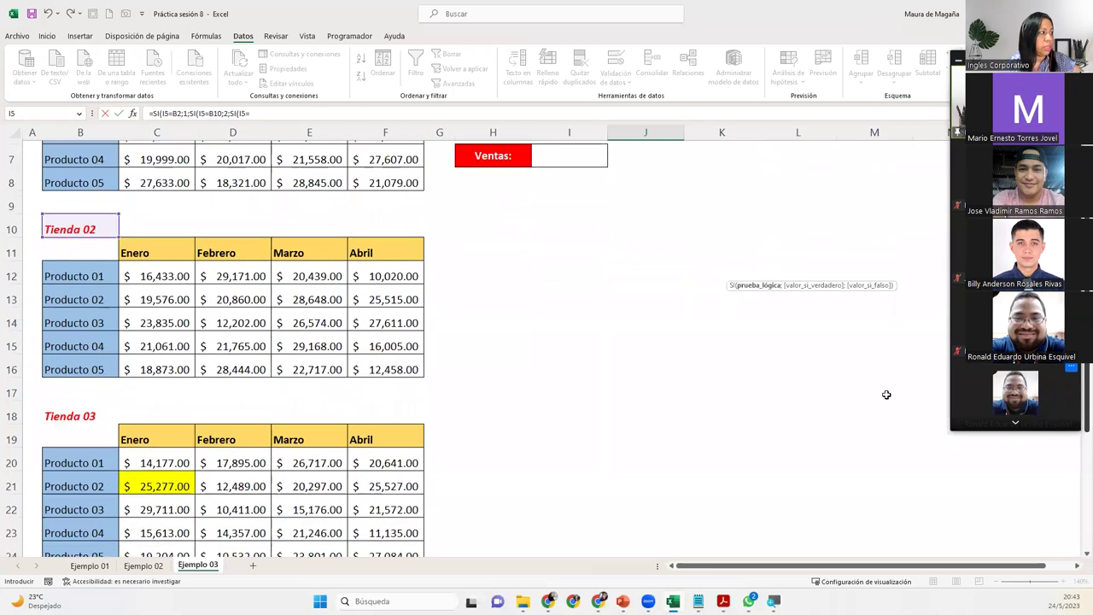
click(91, 418)
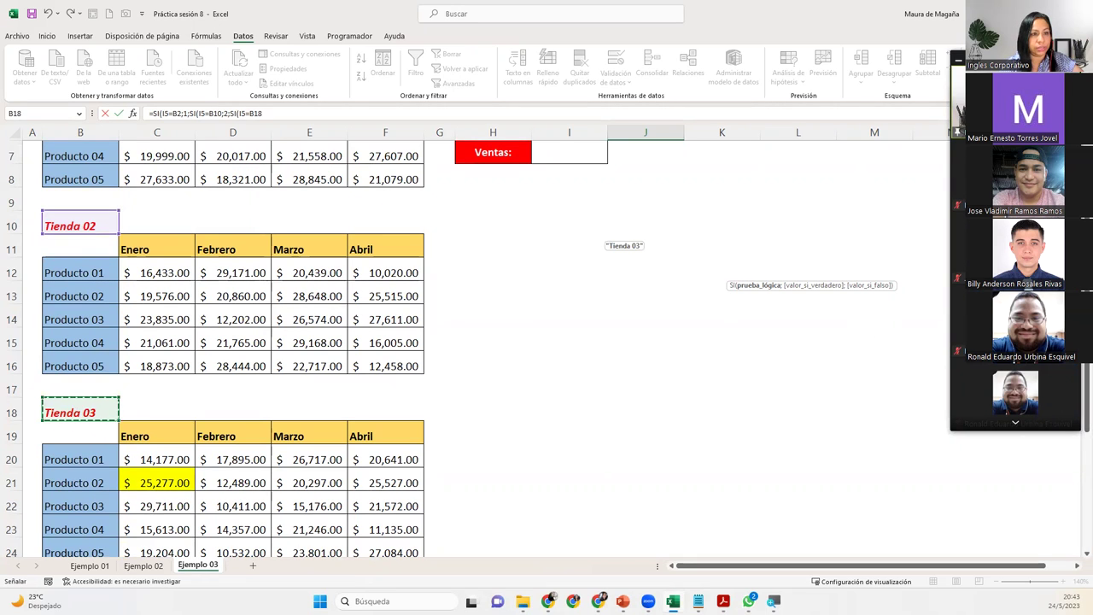
scroll(775, 271, up, 1)
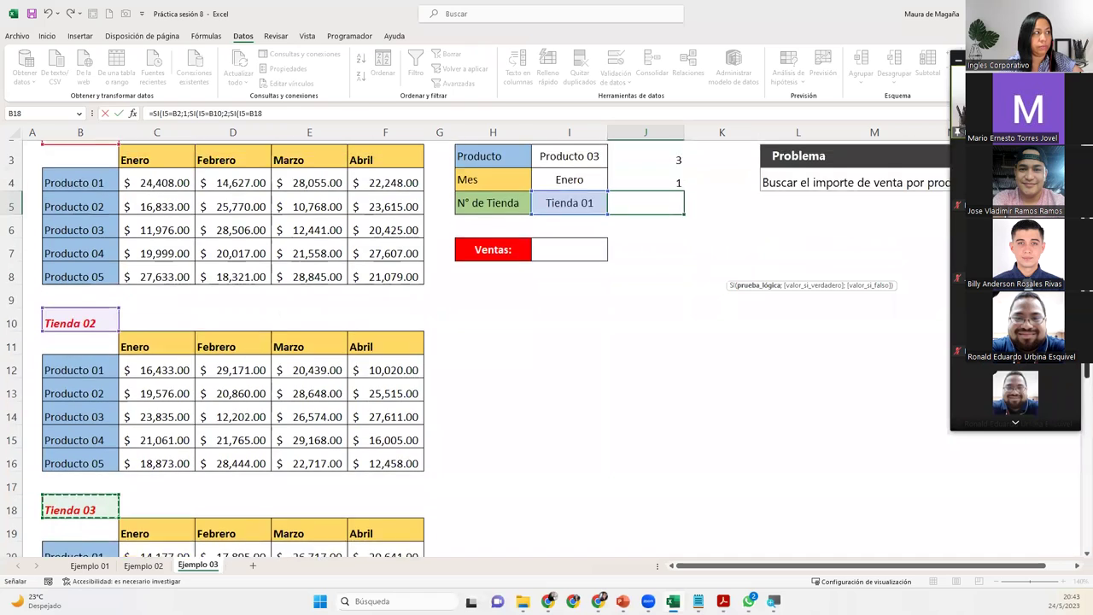
scroll(775, 271, up, 1)
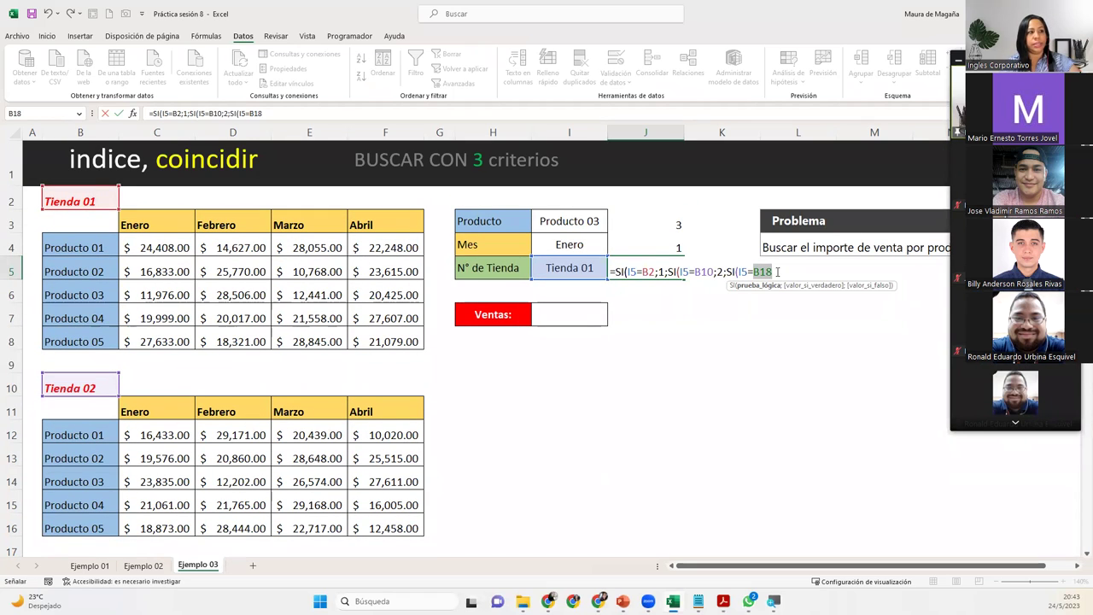
text(;)
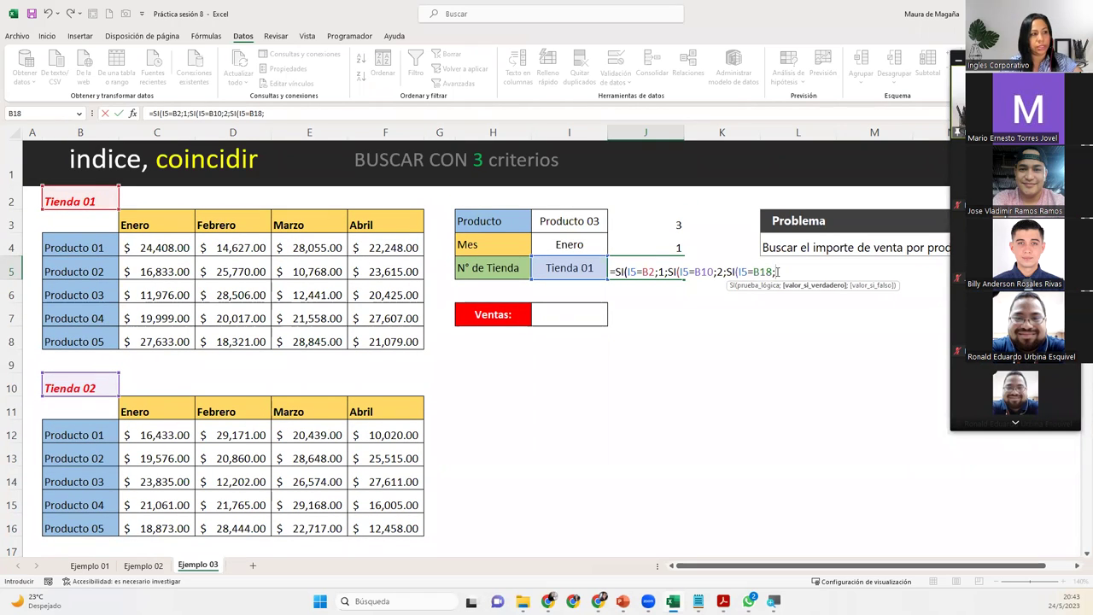
text(3;)
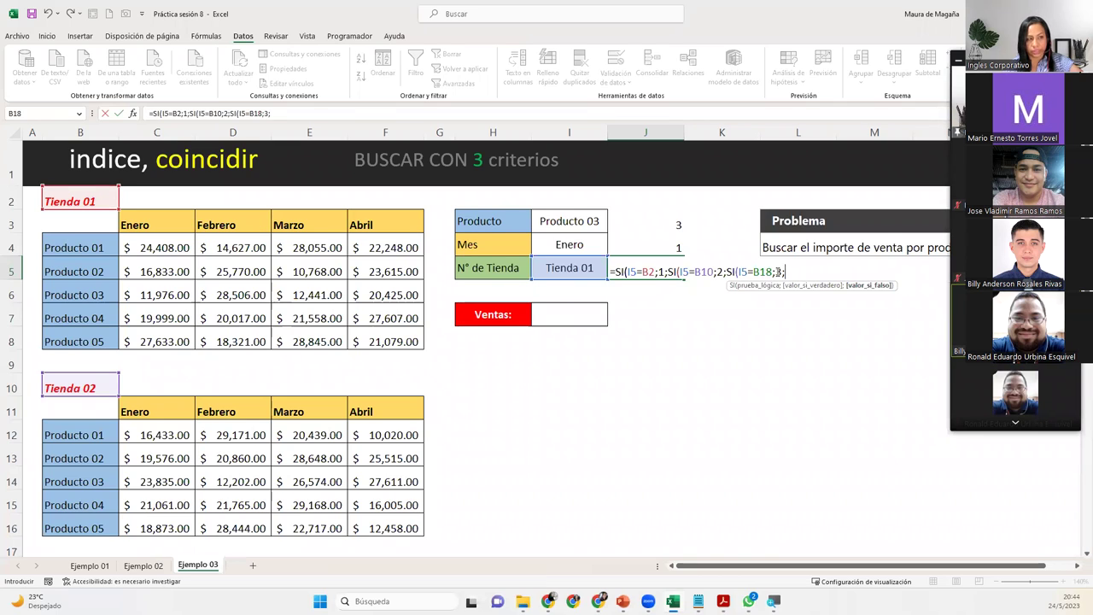
text(4)
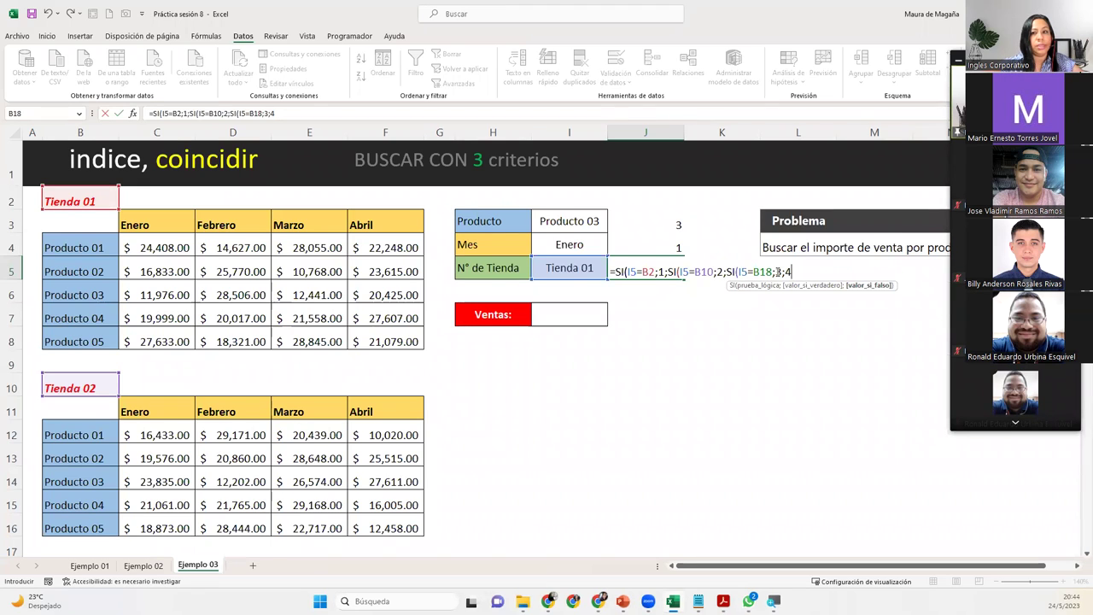
text()))
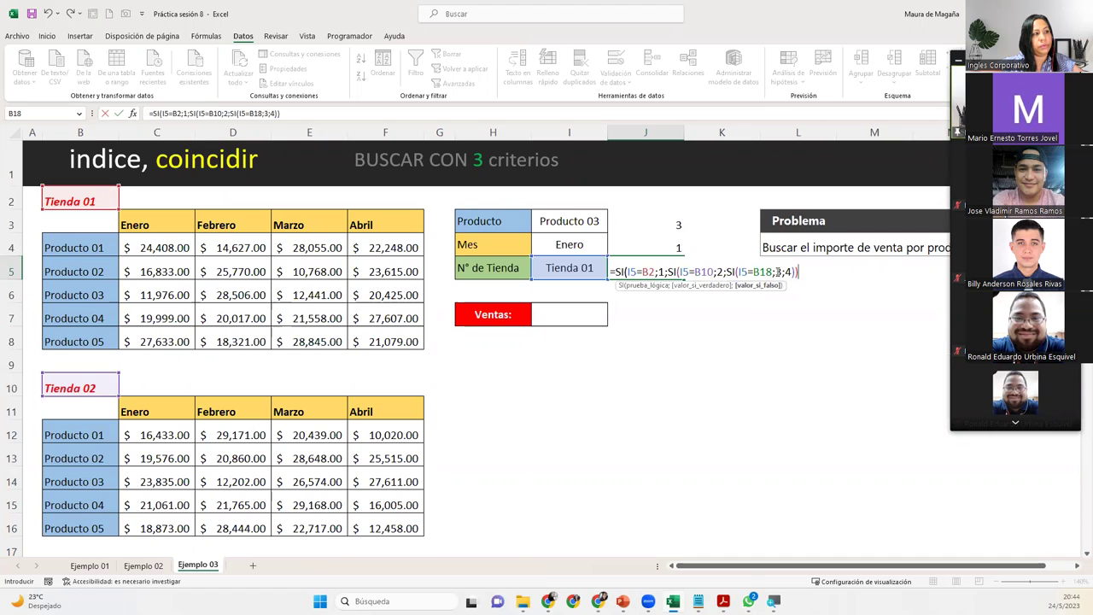
text())
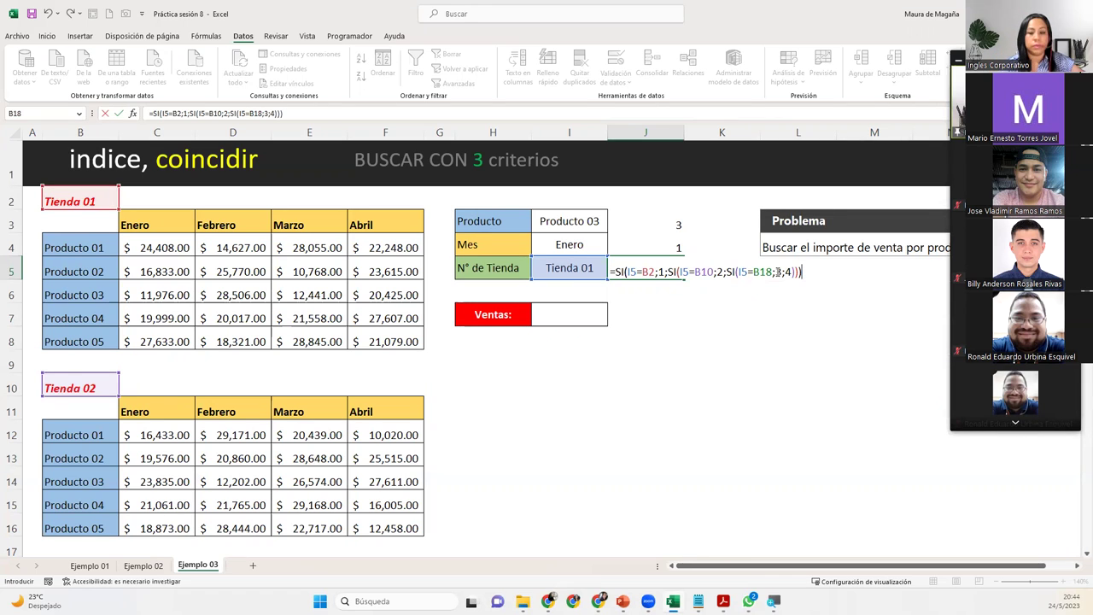
key(Return)
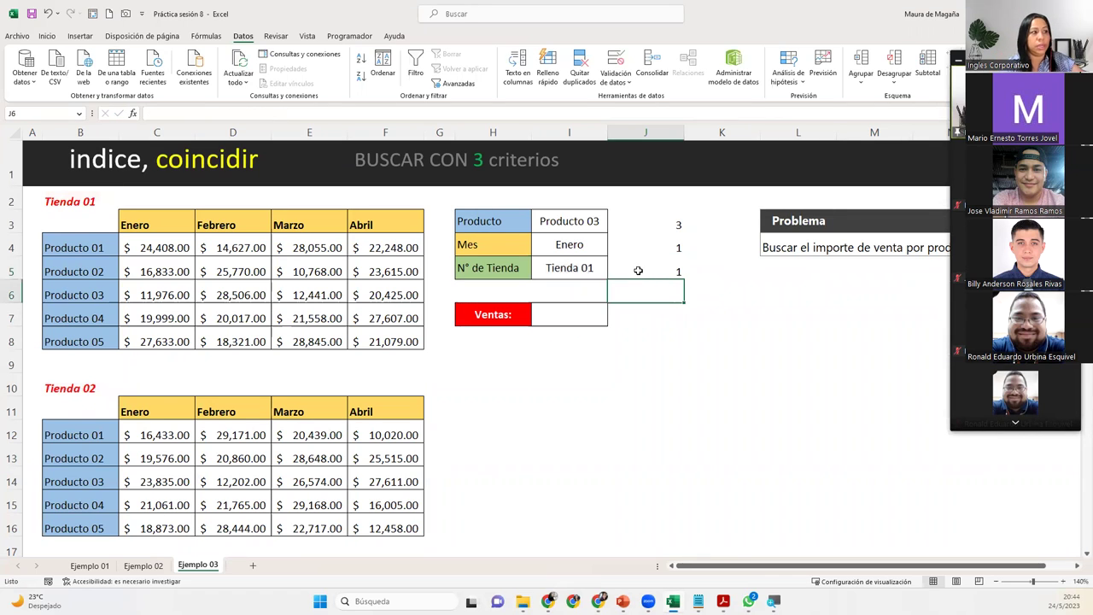
- Switch the I5 store choice through tienda 04 and Tienda 02, ending on Tienda 03
click(590, 272)
click(612, 273)
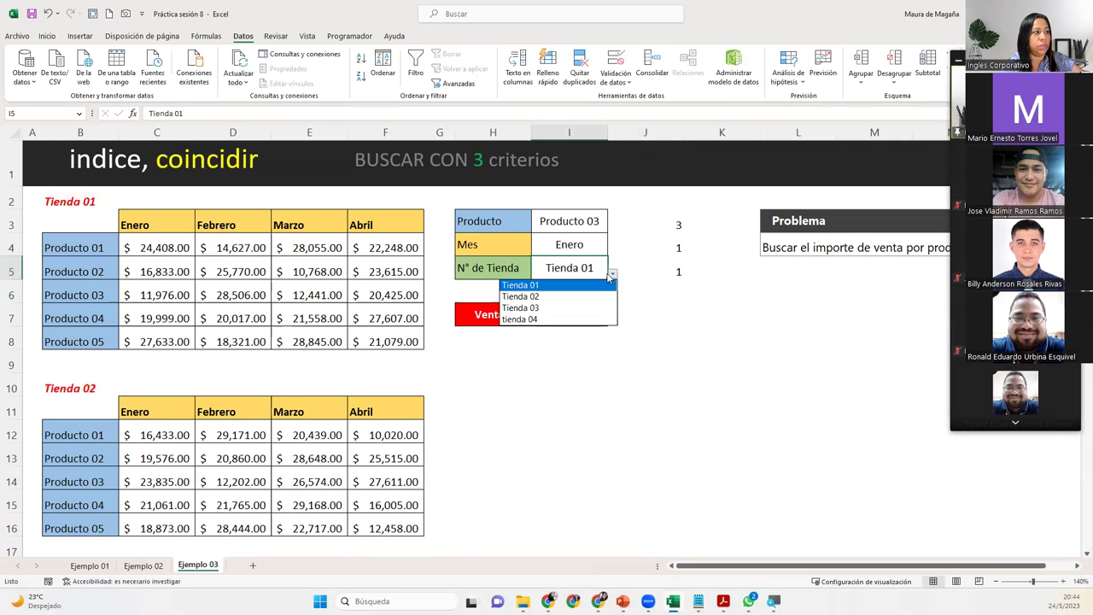
click(547, 317)
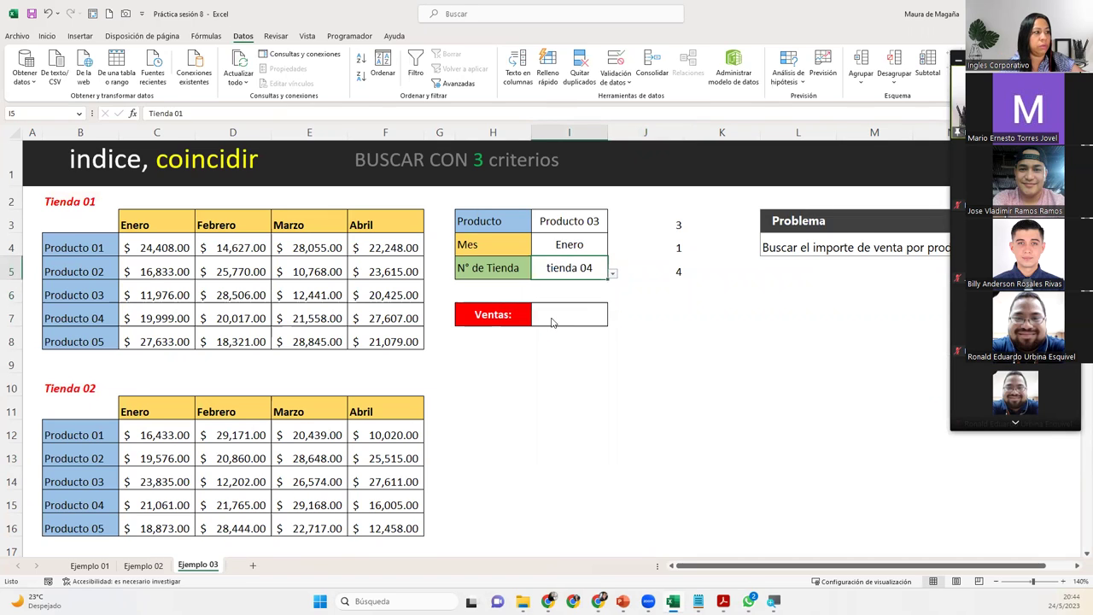
click(612, 274)
click(530, 296)
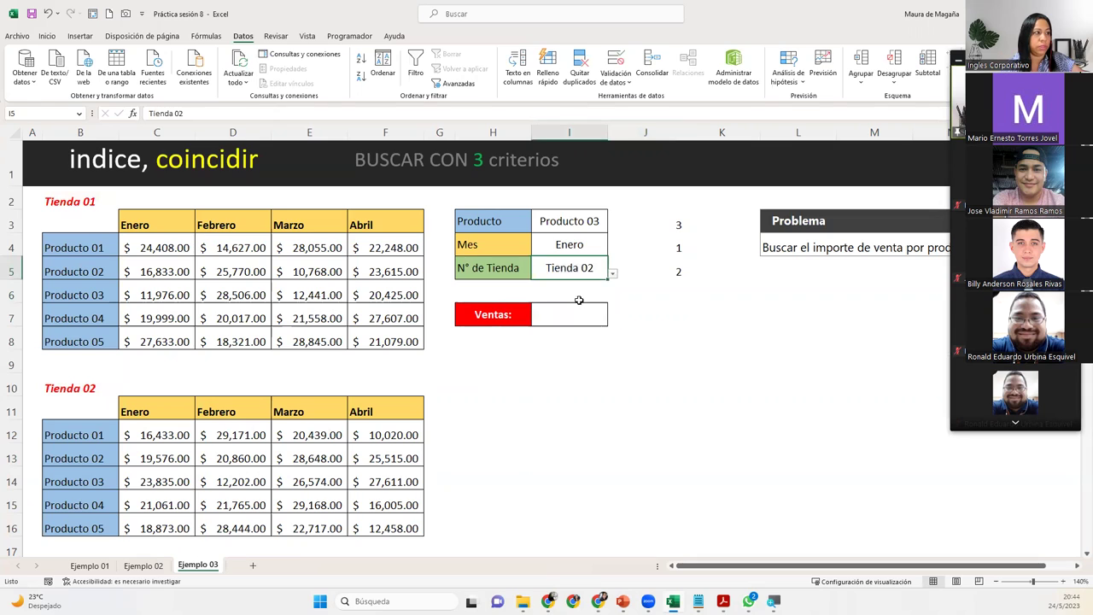
click(611, 274)
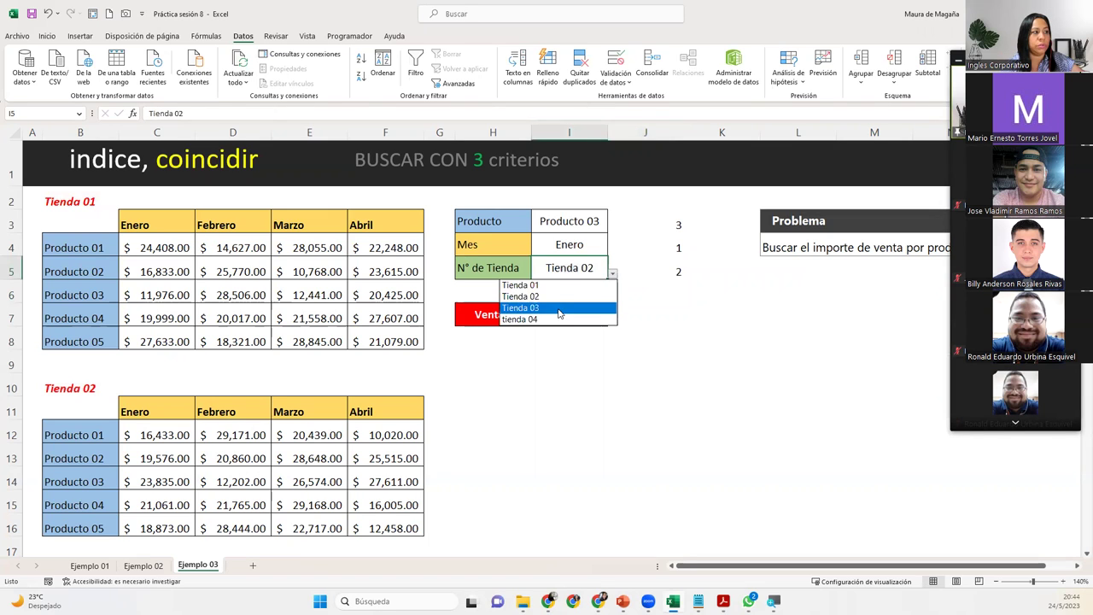
click(560, 307)
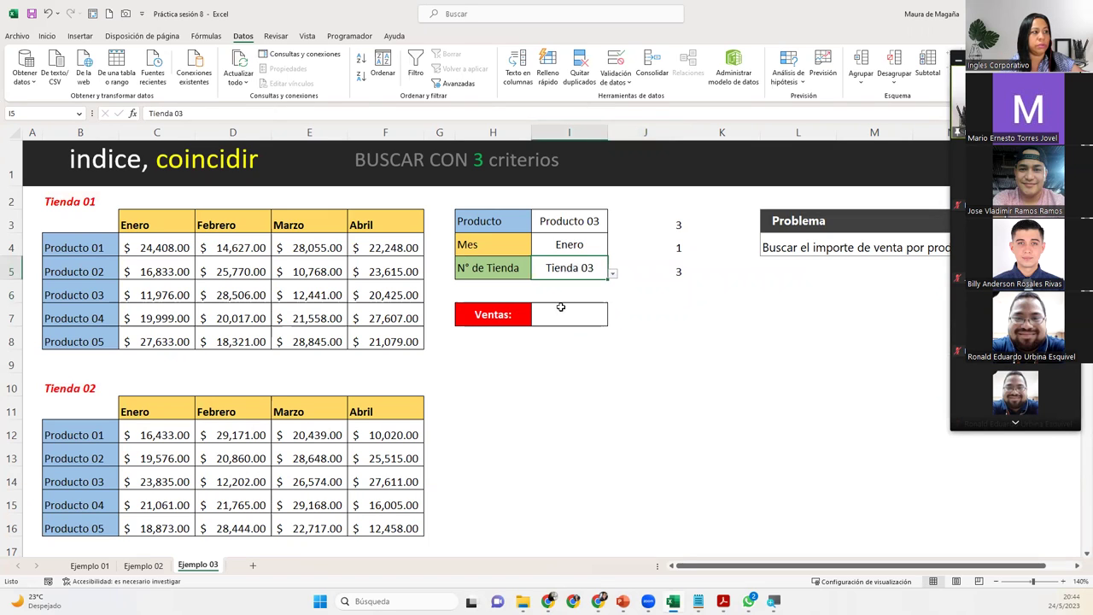
click(276, 255)
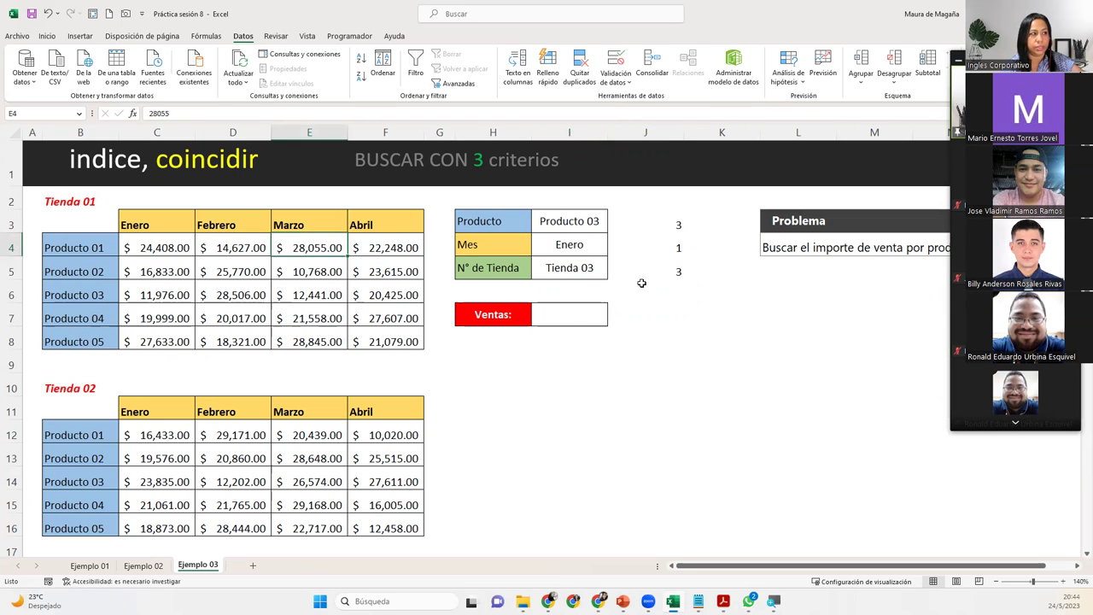
- Review the J3 and J5 helper formulas, then return to the Ventas cell I7
click(576, 321)
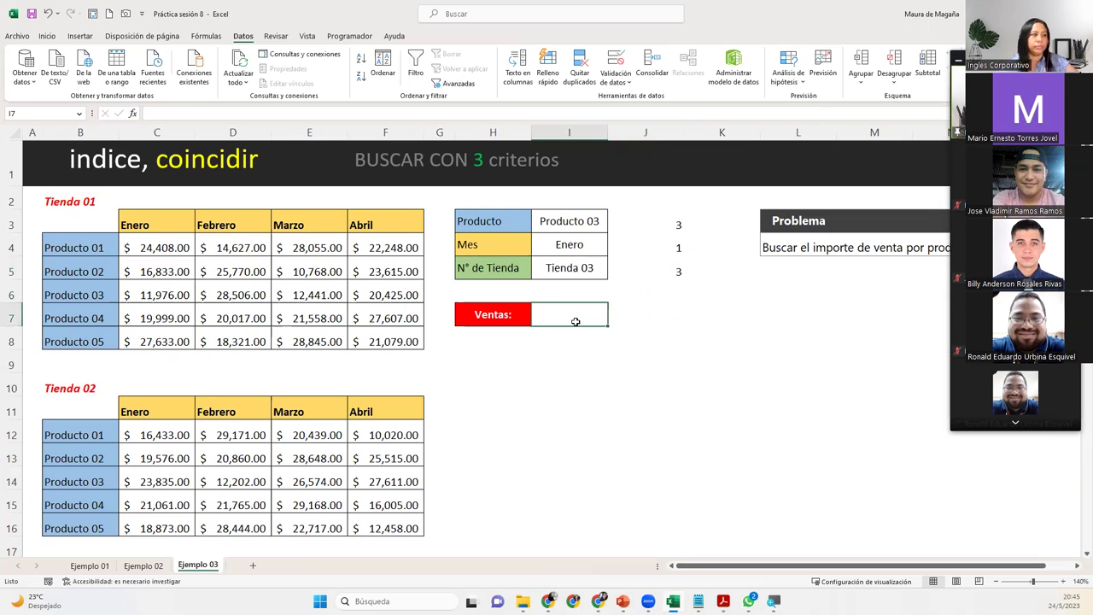
click(643, 223)
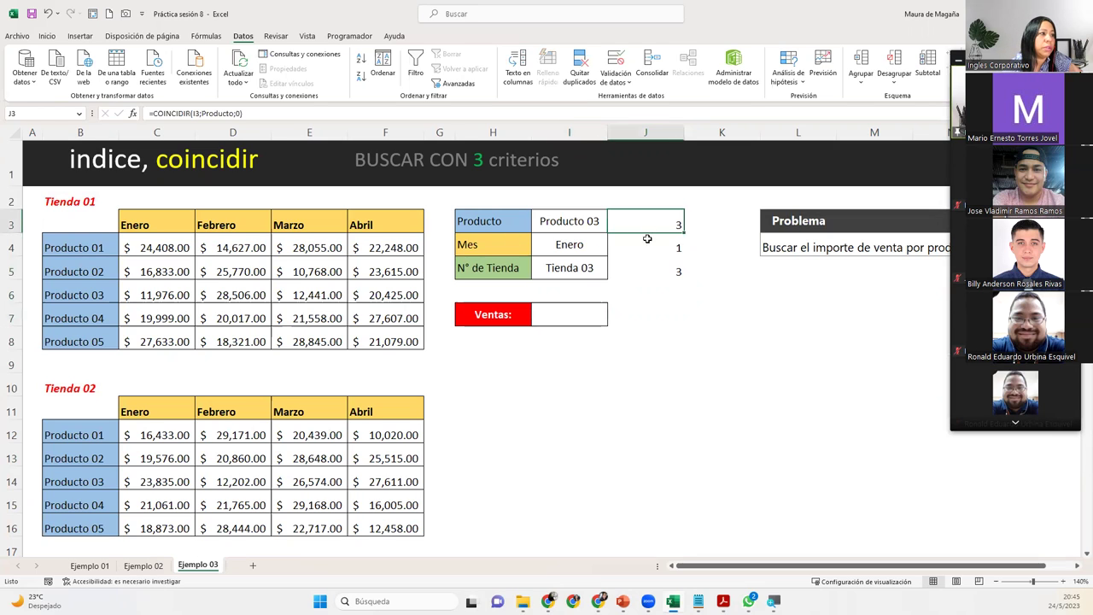
click(640, 246)
click(635, 269)
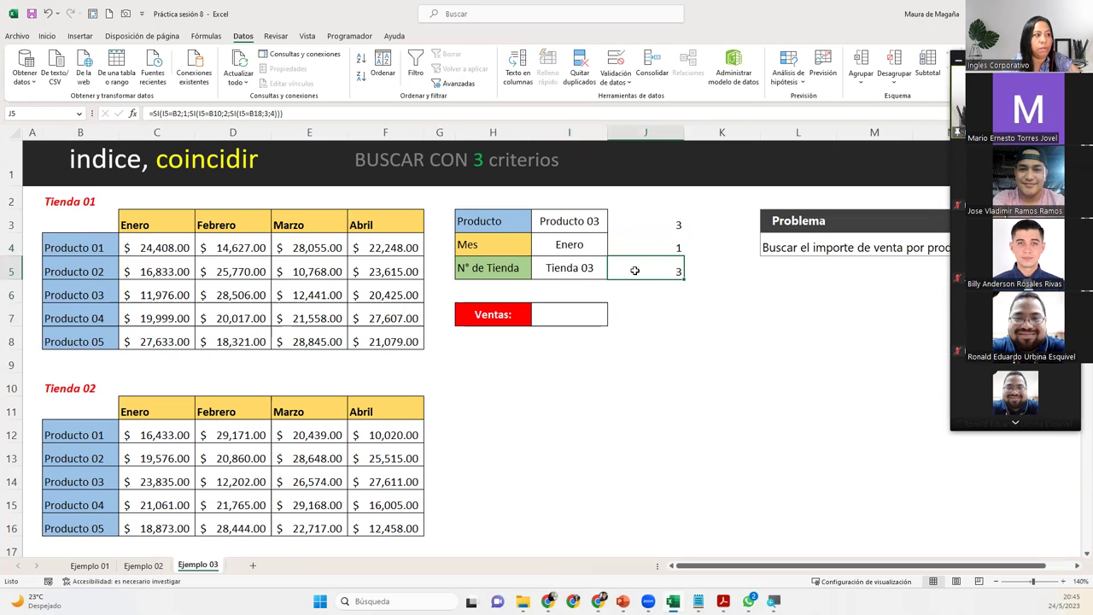
click(642, 224)
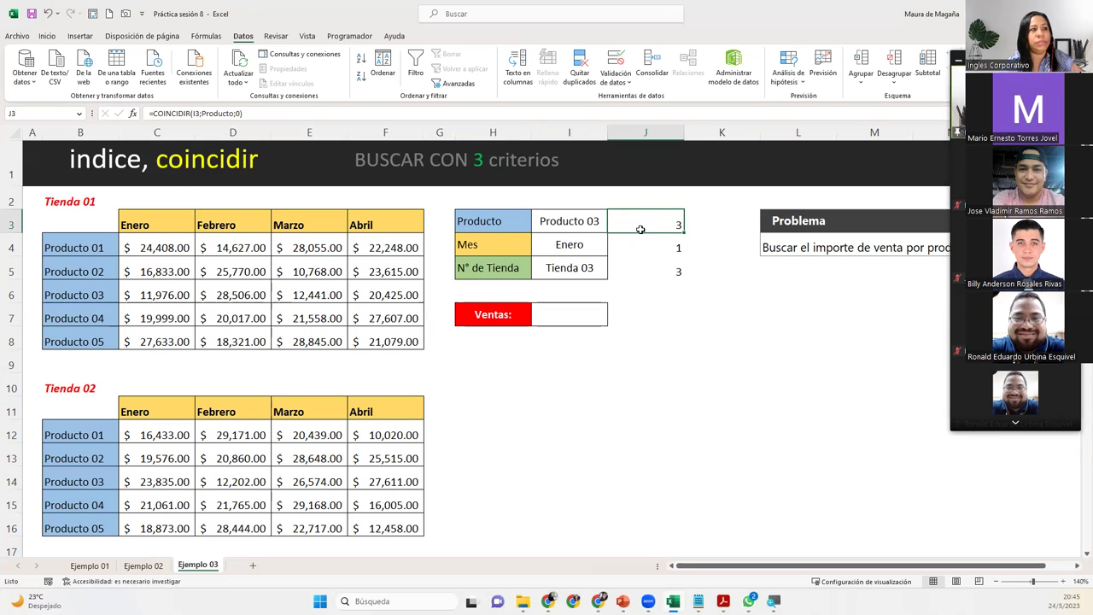
click(566, 311)
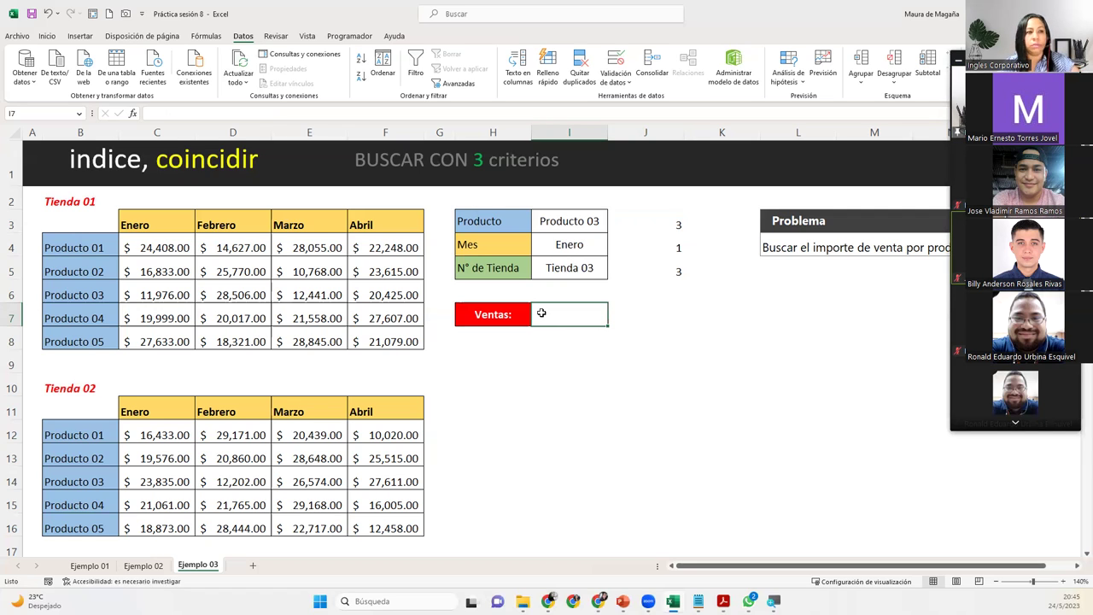
- Start =INDICE(( in I7 with the Tienda 01 sales block C4:F8 as the first area
text(=i)
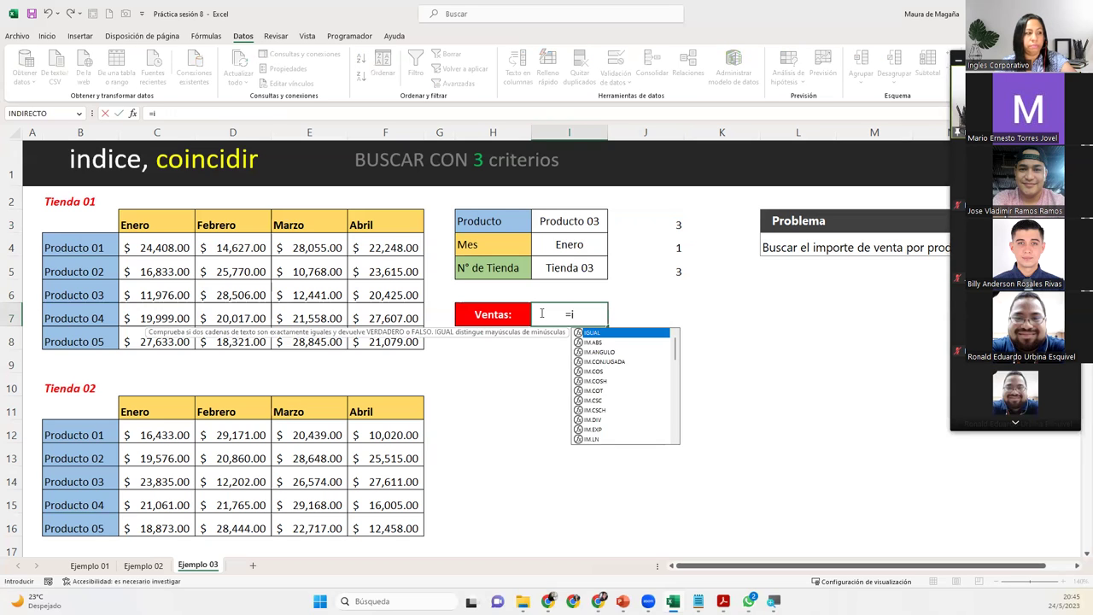
text(ndi)
key(Tab)
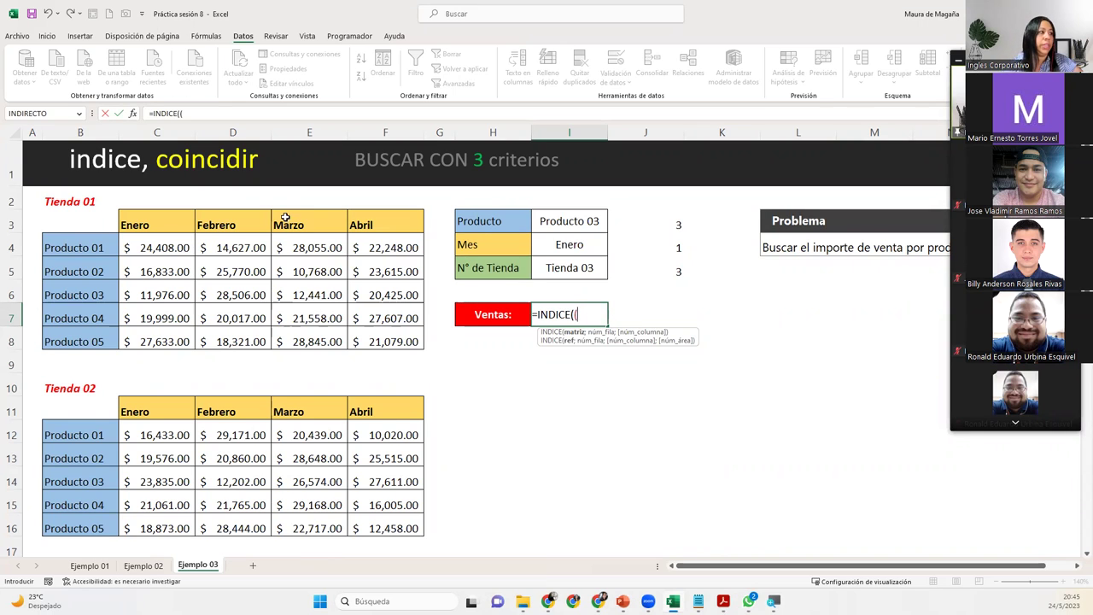
click(168, 246)
drag(174, 247, 382, 341)
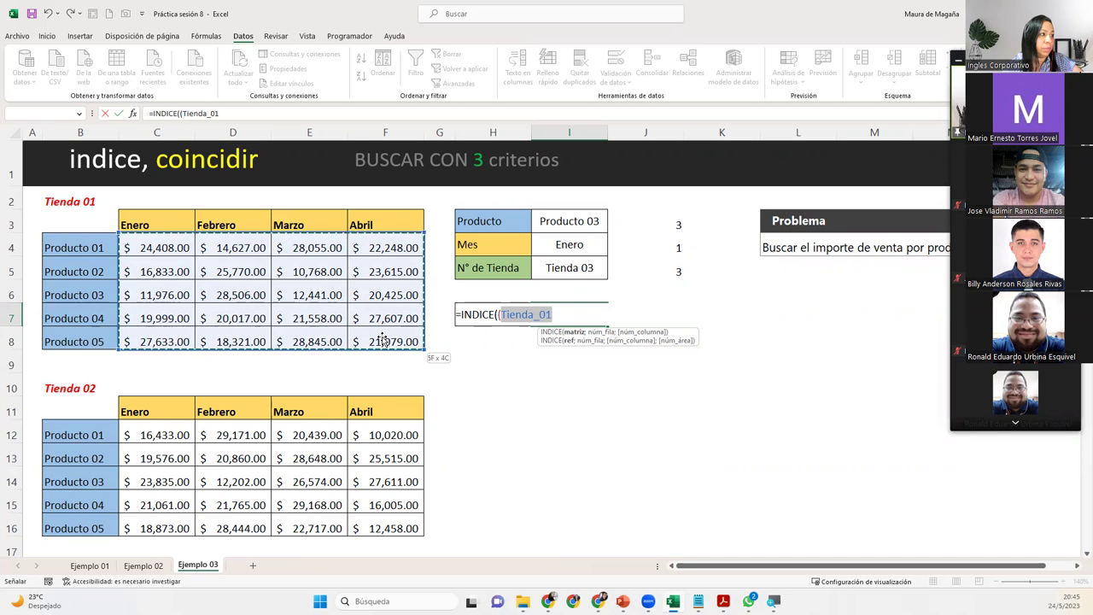
drag(383, 340, 384, 341)
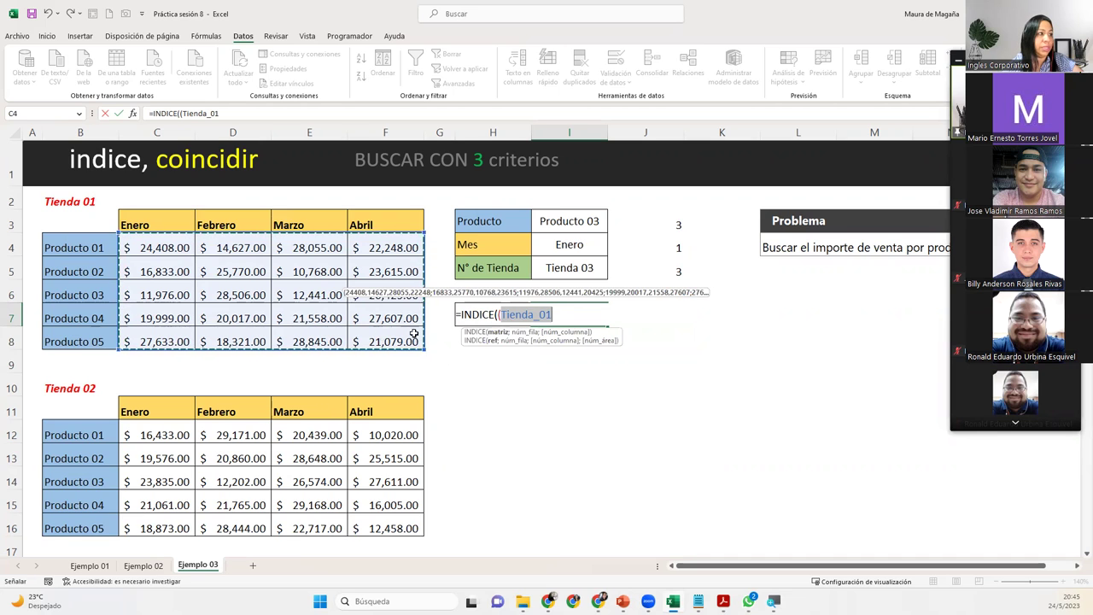
click(566, 319)
- Add Tienda_02, Tienda_03 and Tienda_04 to the INDICE reference list from autocomplete
text(;)
text(tiend)
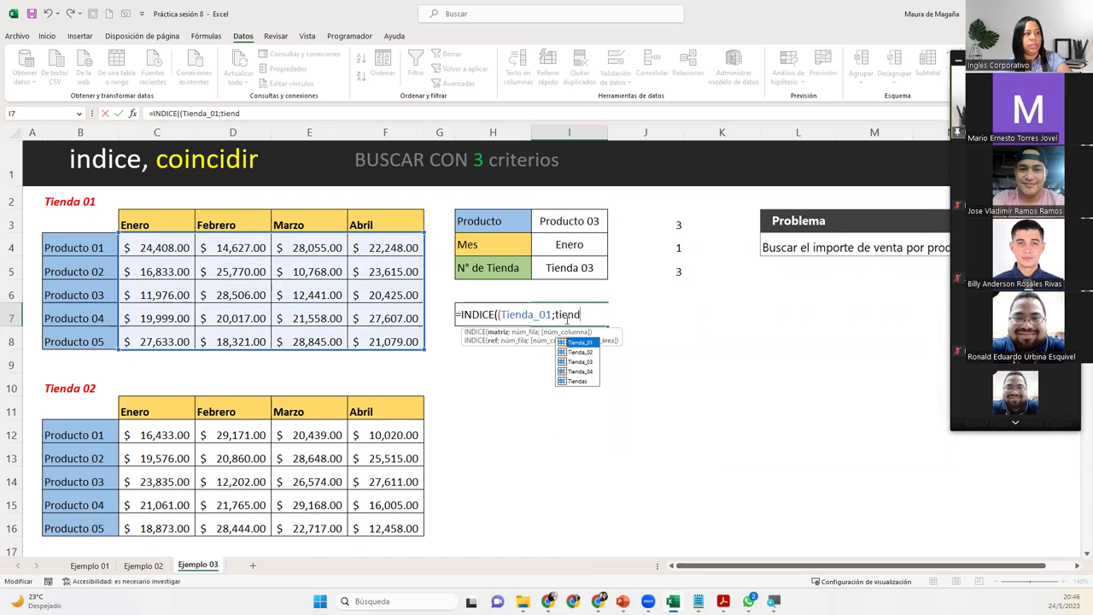
key(Down)
key(Tab)
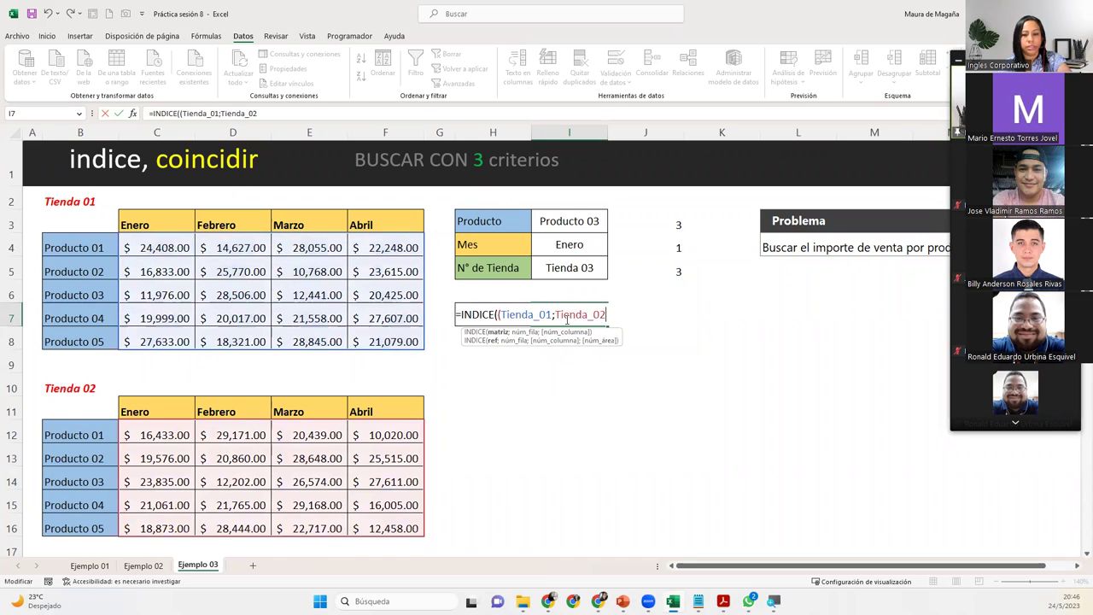
text(;tien)
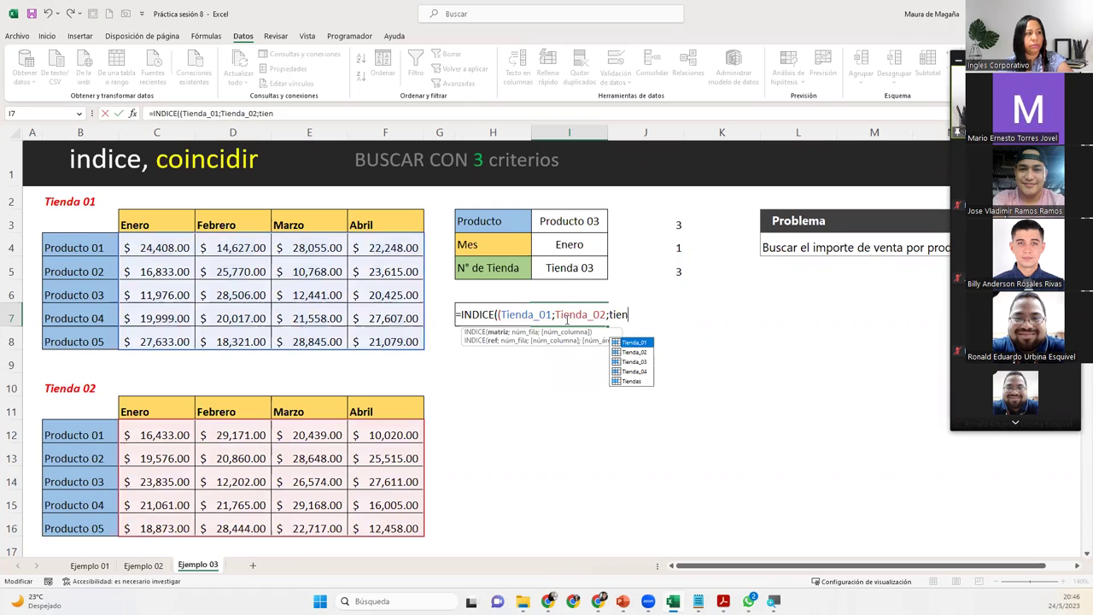
key(Down)
key(Down)
key(Tab)
text(,tiend)
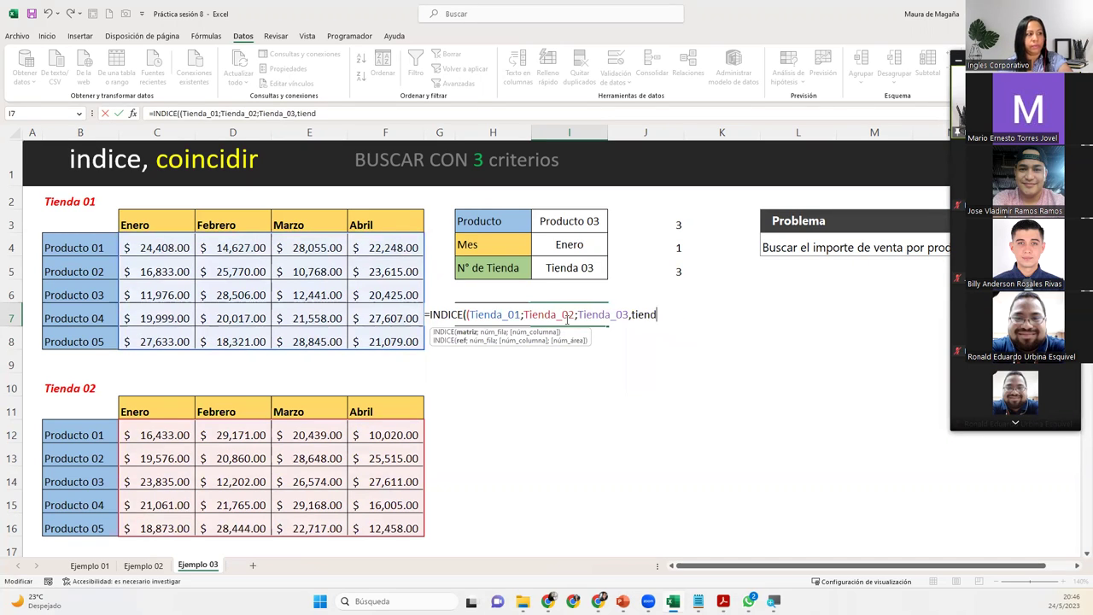
text(a)
key(BackSpace)
key(BackSpace)
key(BackSpace)
key(BackSpace)
key(BackSpace)
key(BackSpace)
key(BackSpace)
text(;)
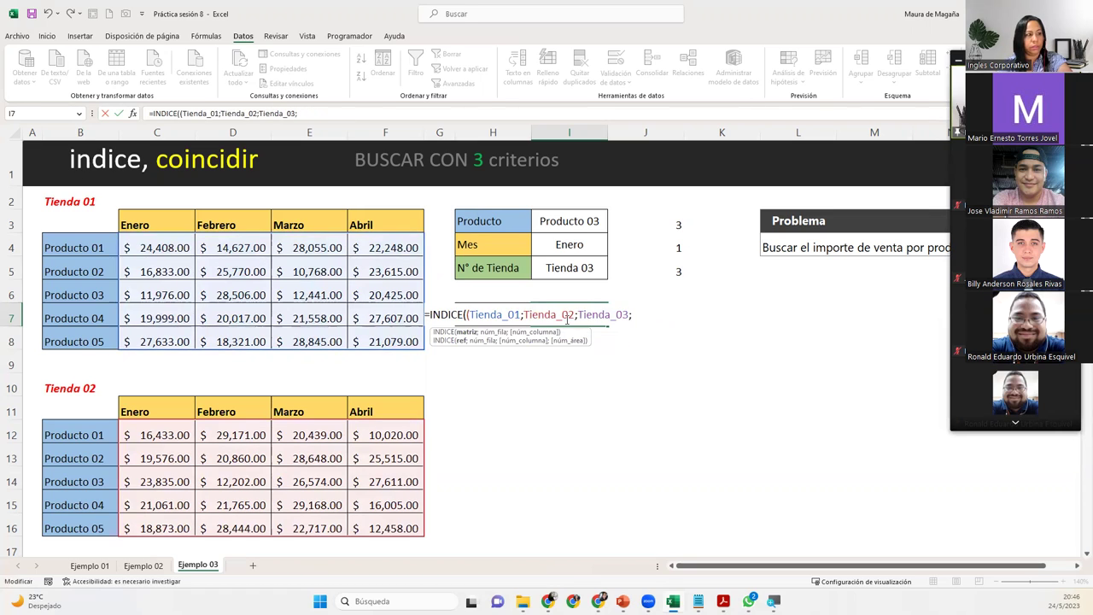
text(tiend)
key(Down)
key(Down)
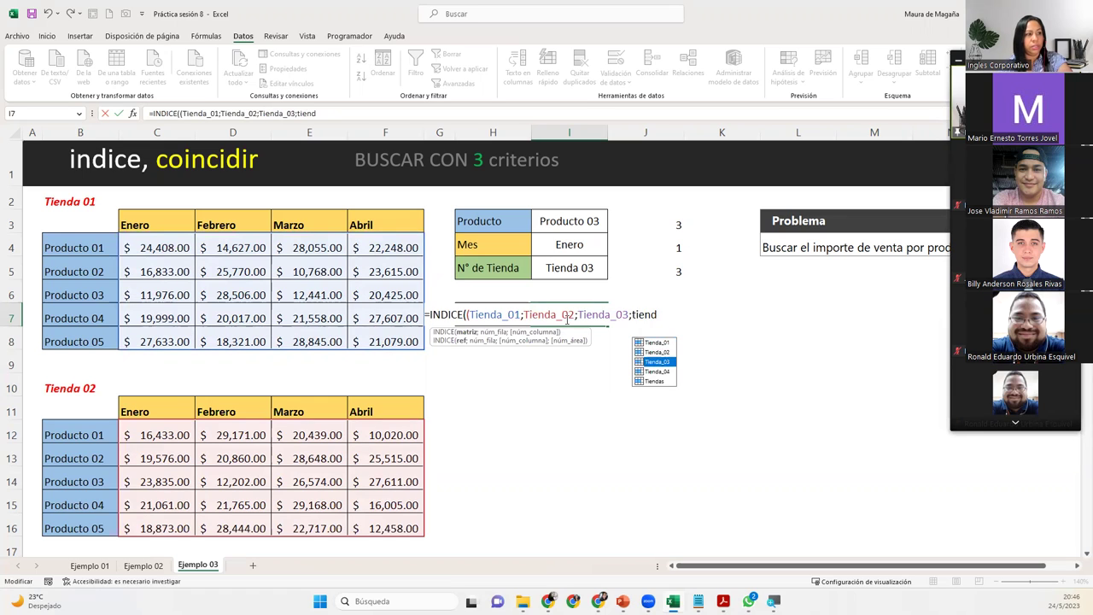
key(Down)
key(Tab)
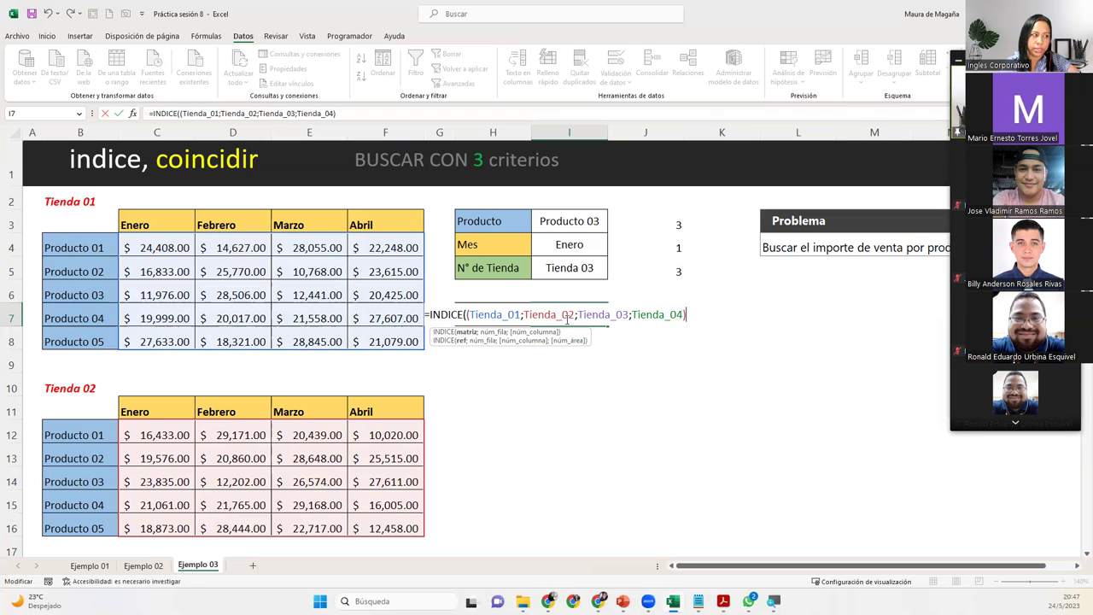
- Add COINCIDIR(I3;Producto;0) over B4:B8 as the INDICE row argument in I7
text(;)
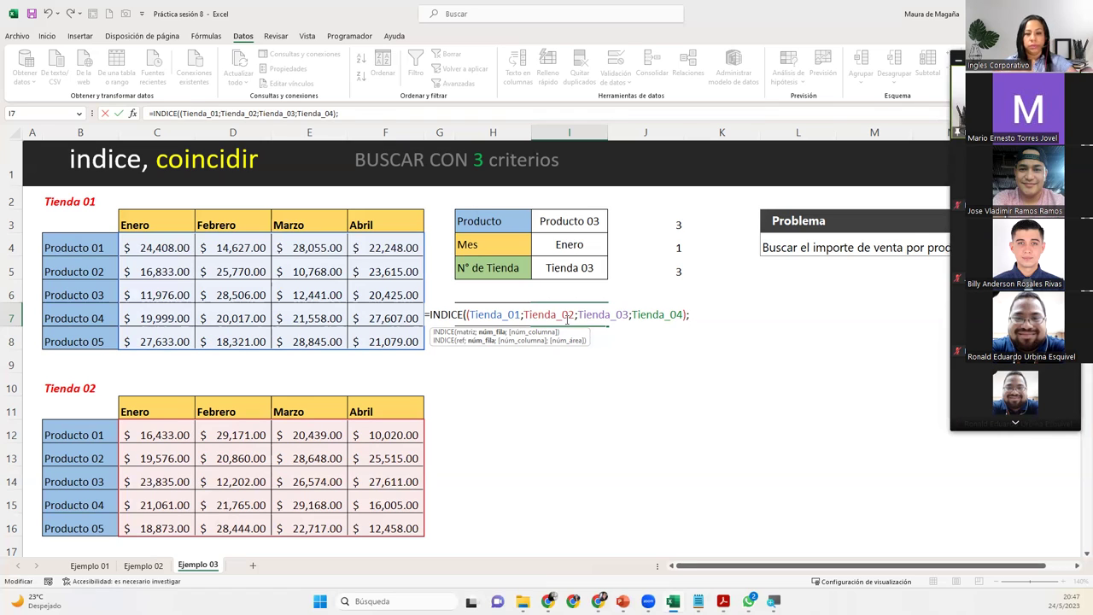
text(coi)
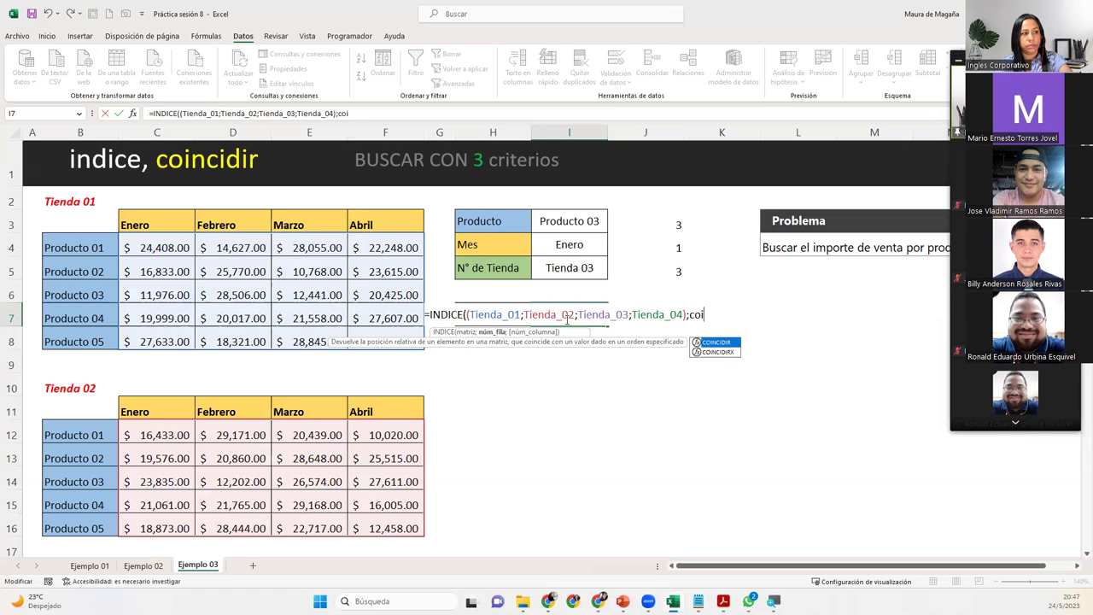
key(Tab)
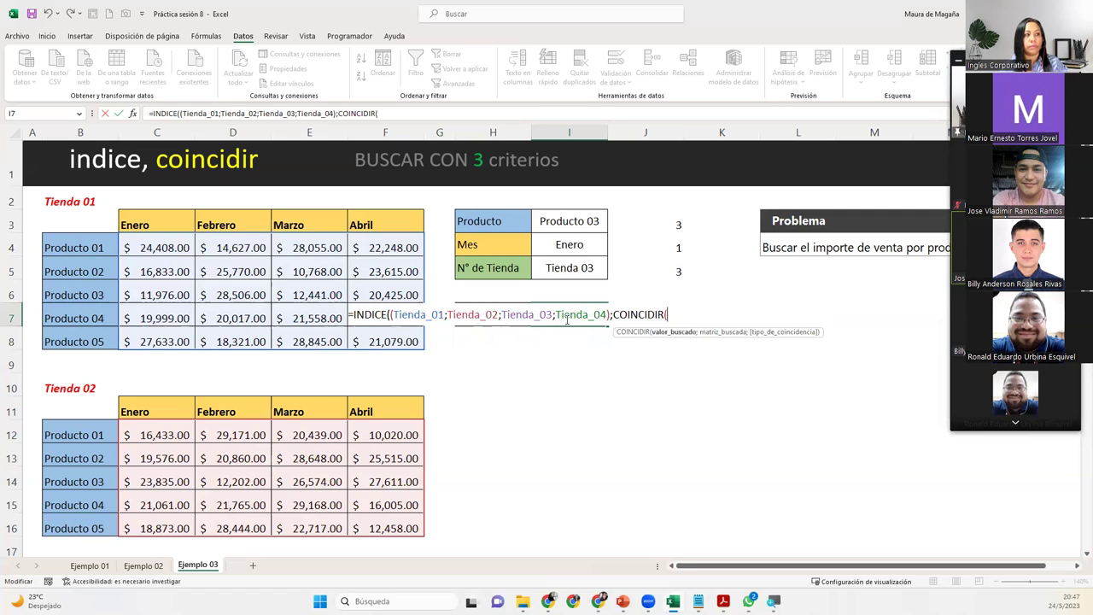
click(571, 215)
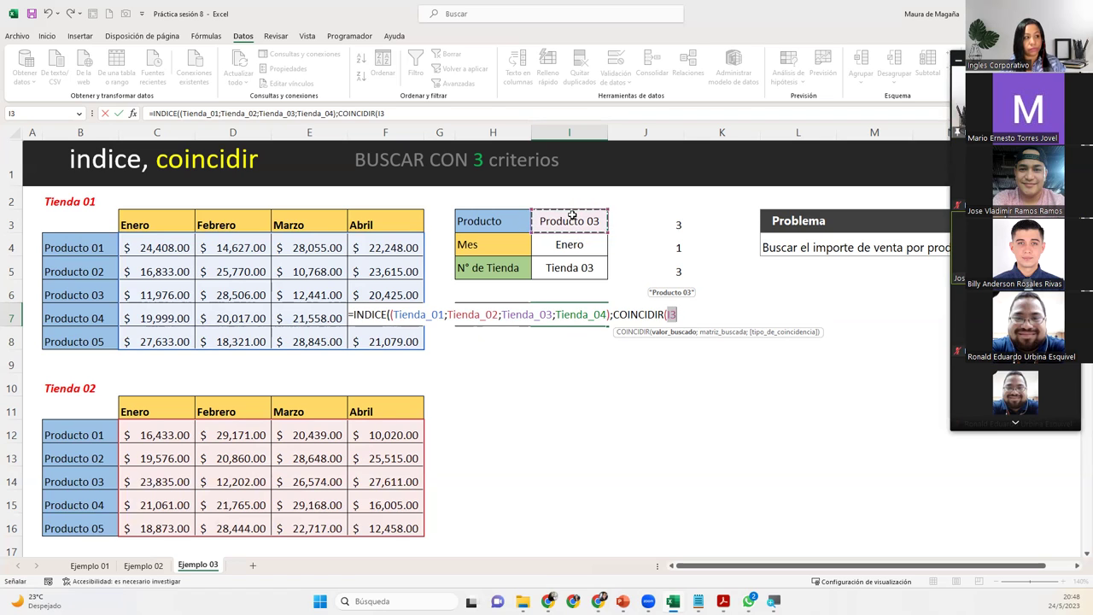
text(;)
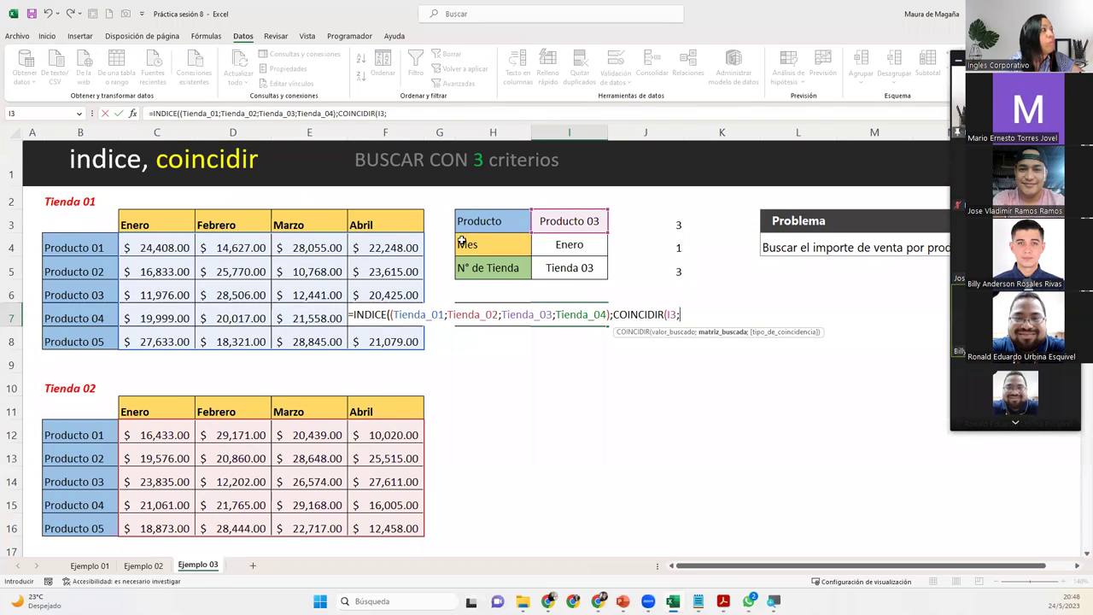
drag(106, 242, 85, 337)
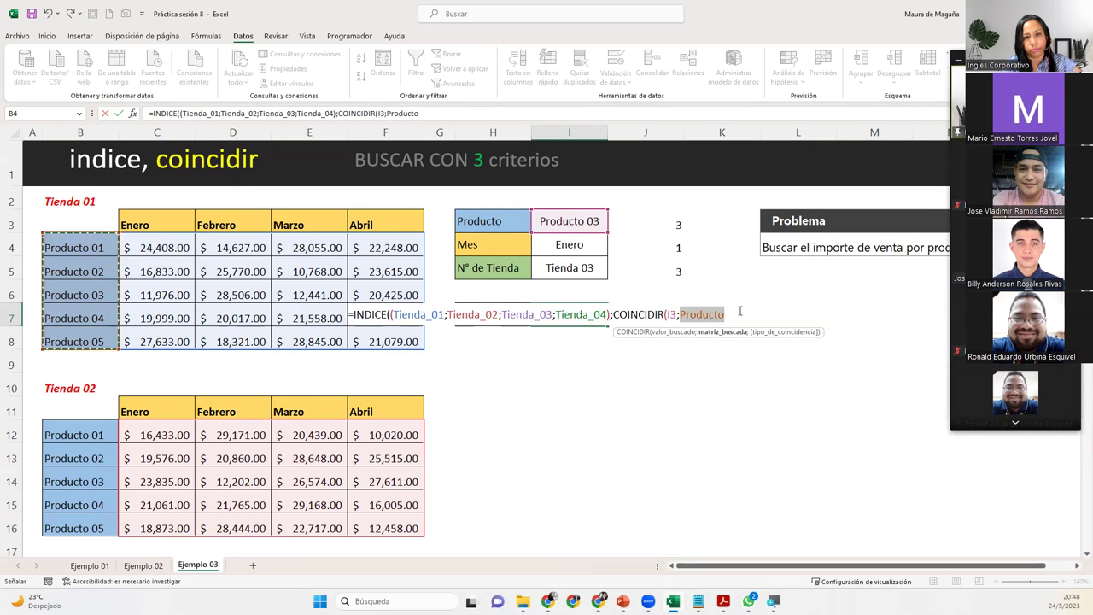
text(;0)
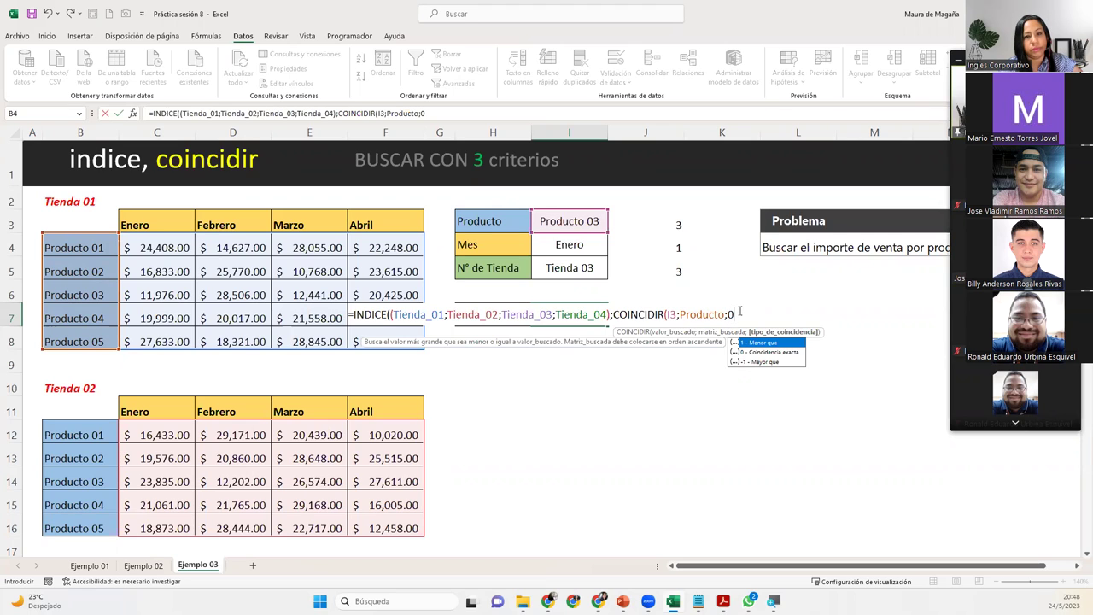
text())
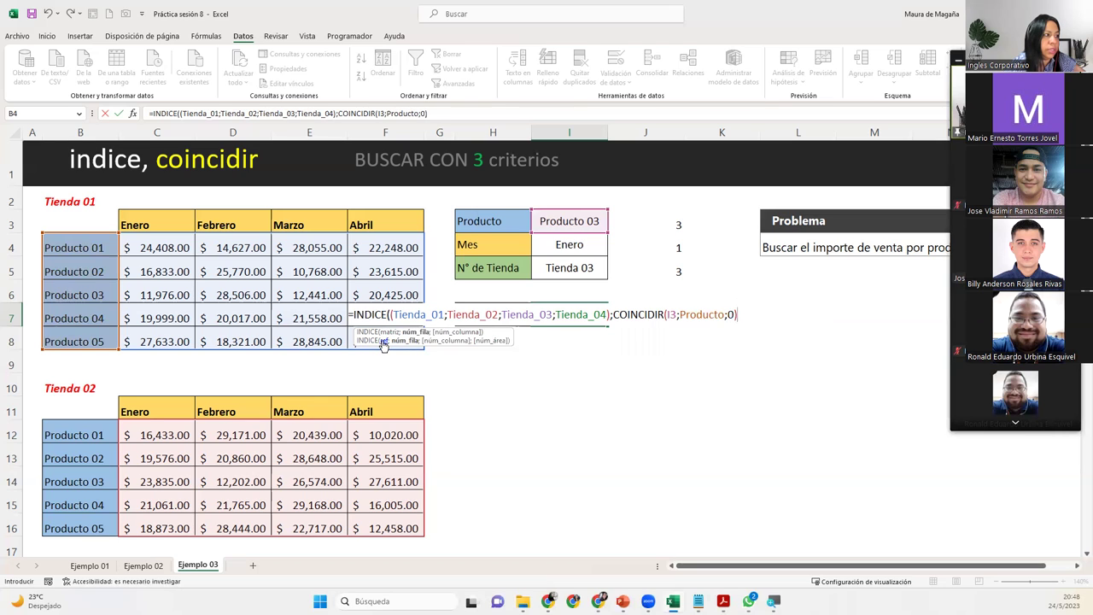
click(384, 341)
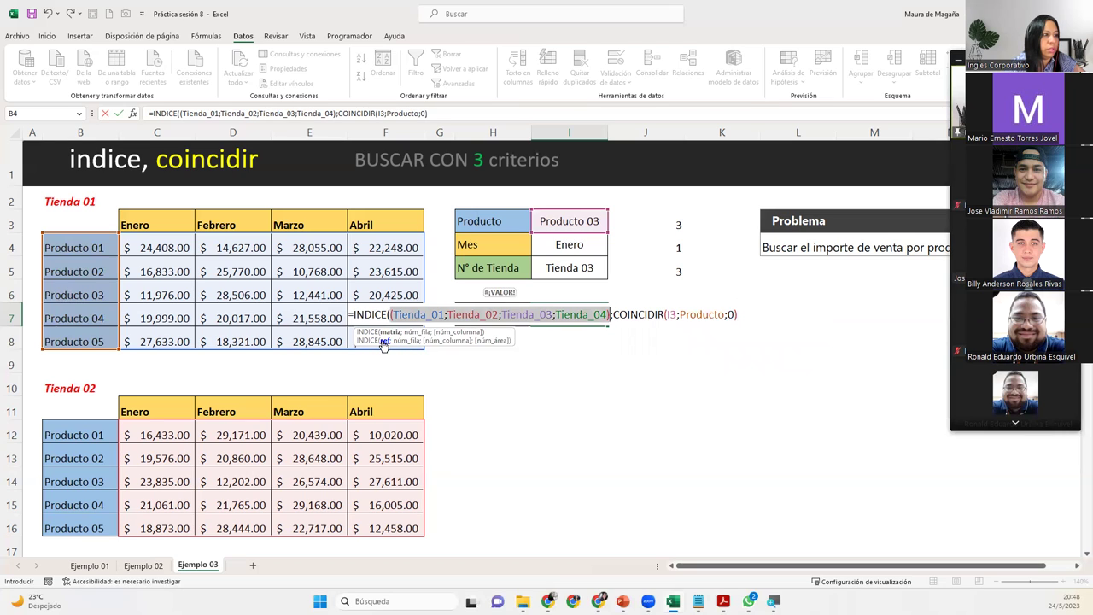
click(407, 341)
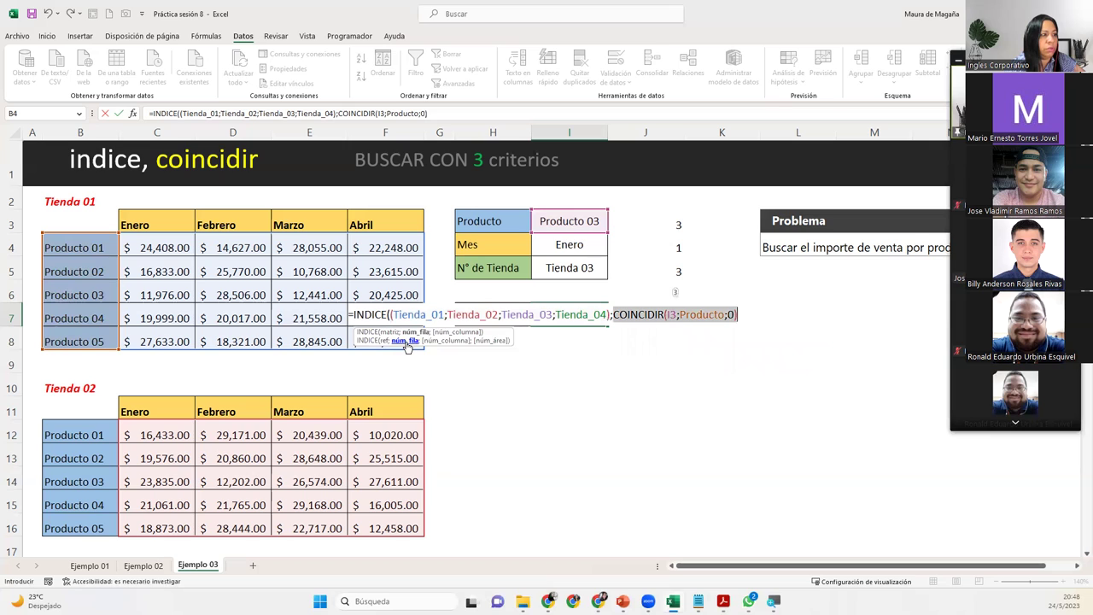
click(764, 314)
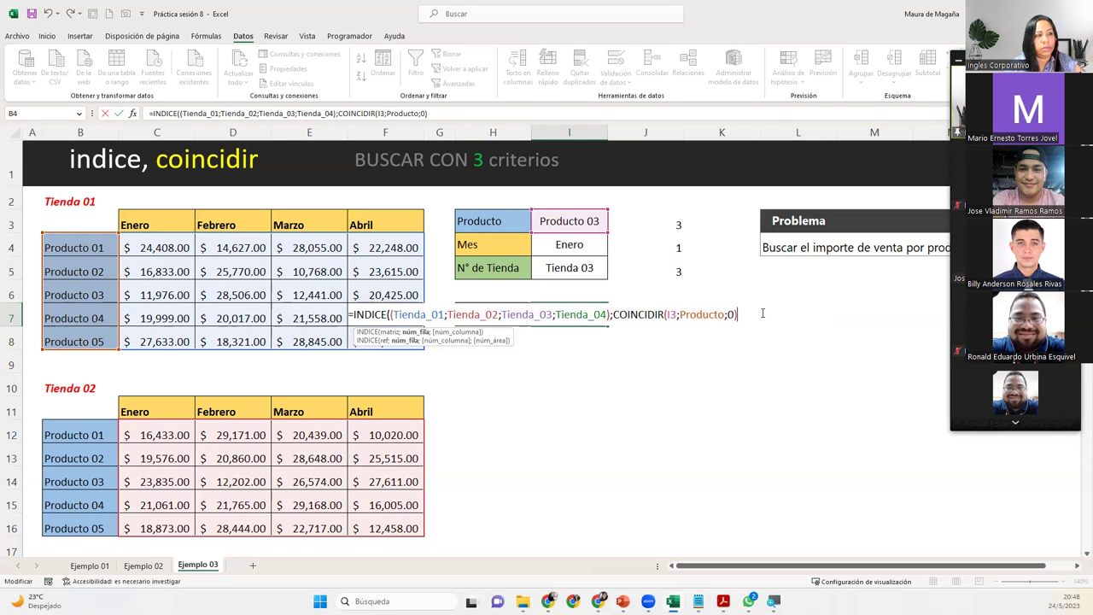
text(;)
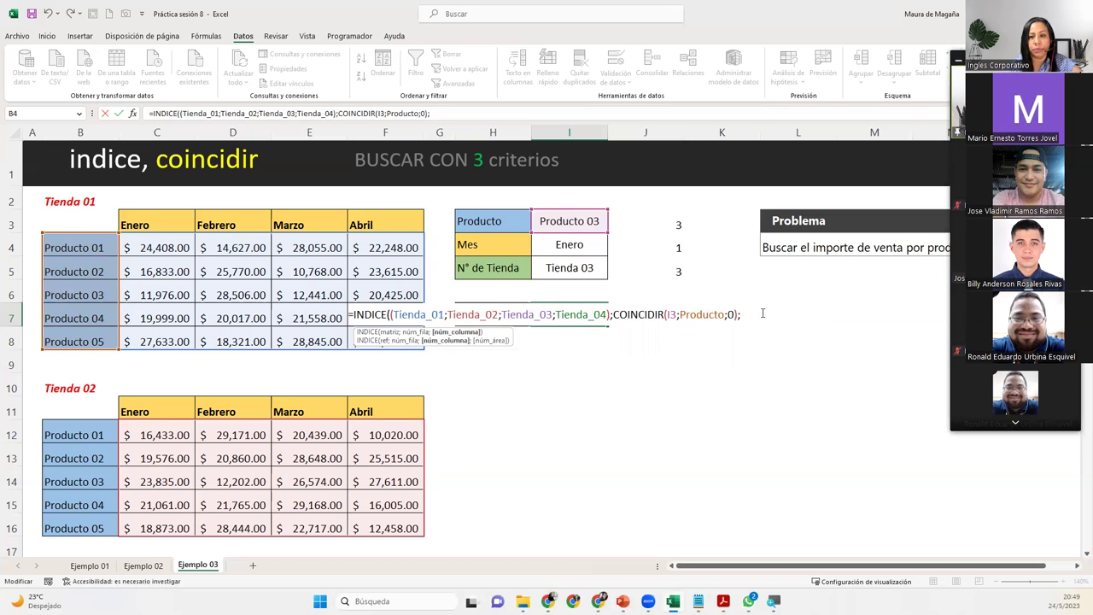
- Add COINCIDIR(I4;Meses;0) as the INDICE column argument, leaving the formula open
text(coin)
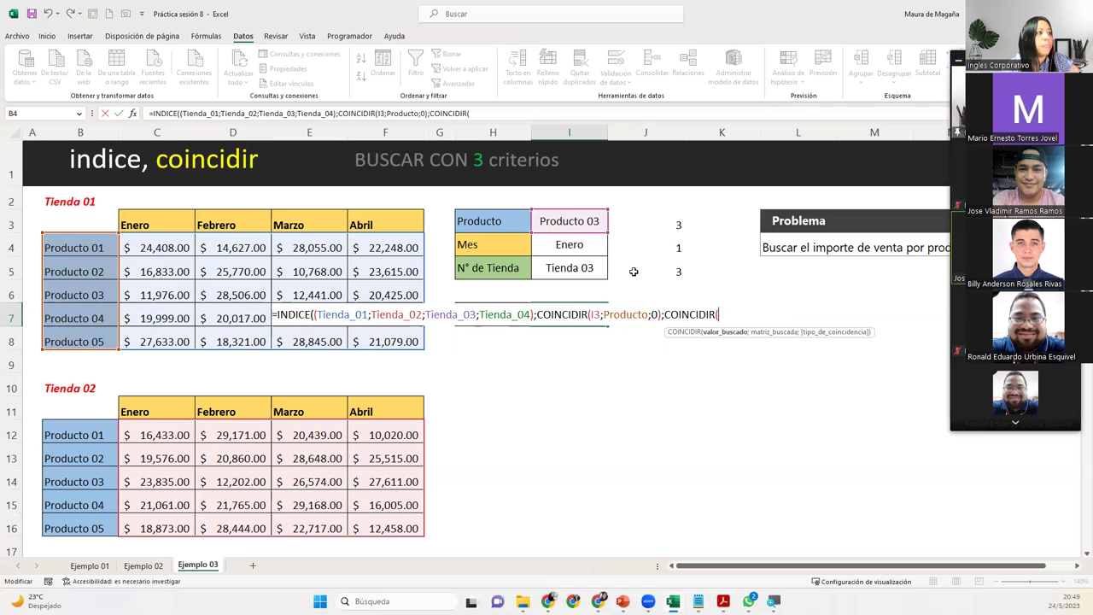
click(598, 245)
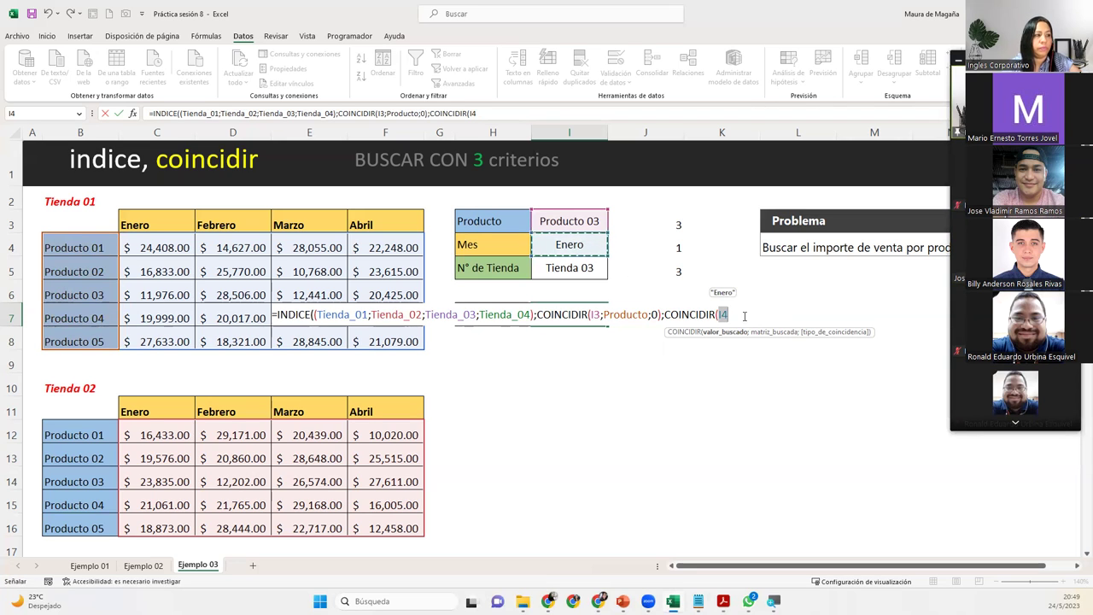
text(;)
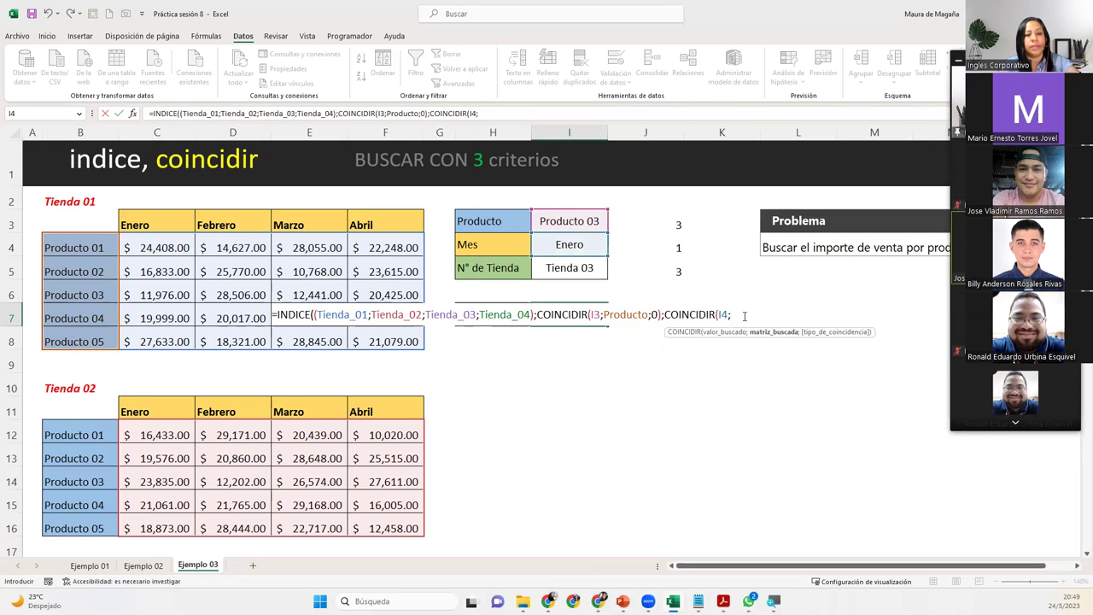
text(mes)
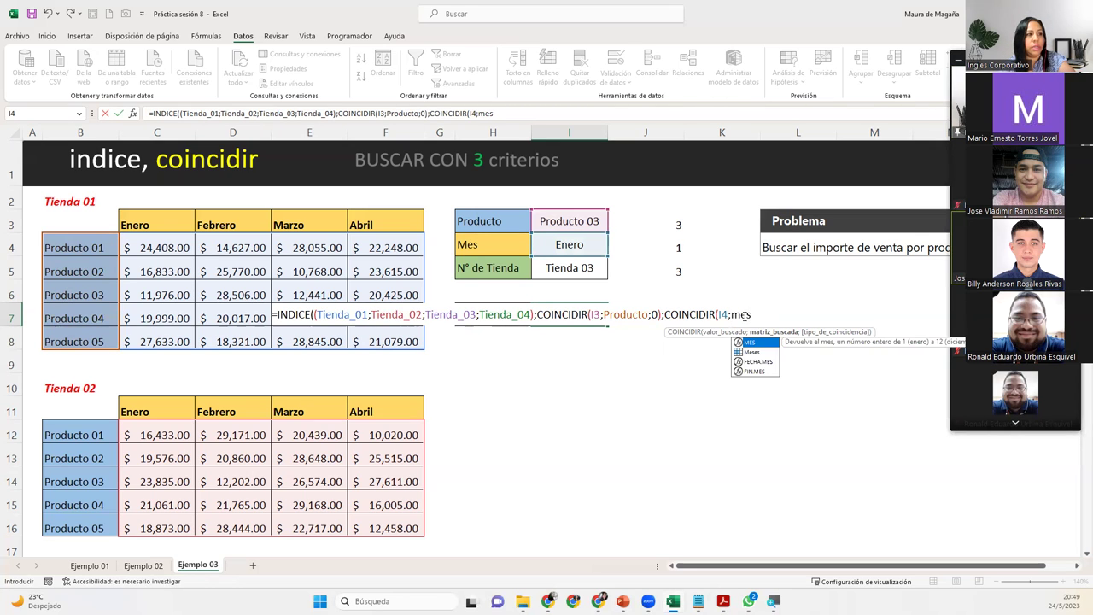
key(Down)
key(Tab)
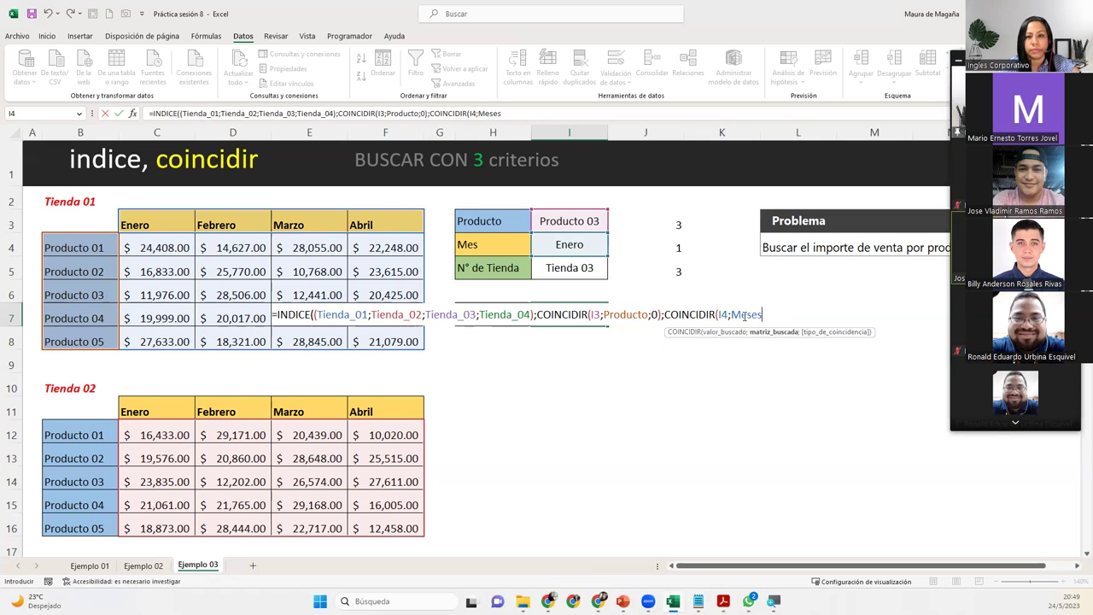
text(;)
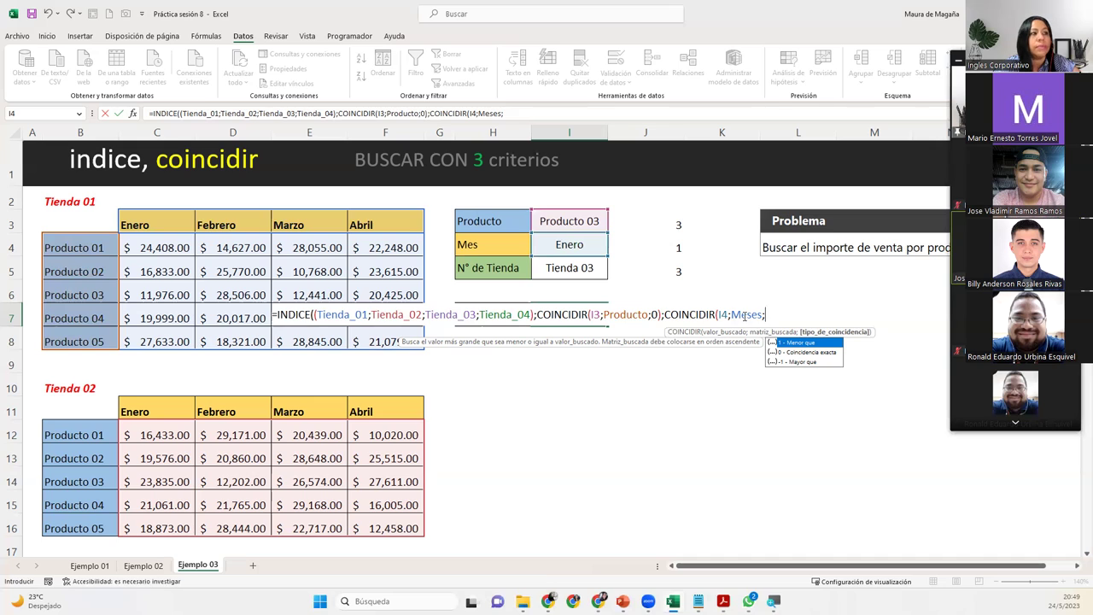
text(0)
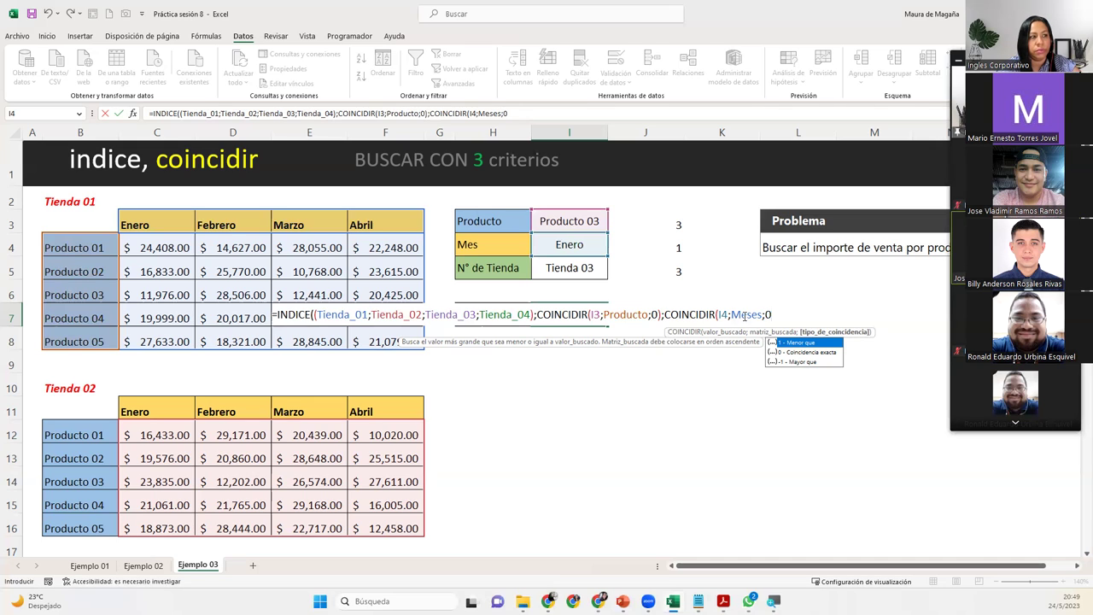
text())
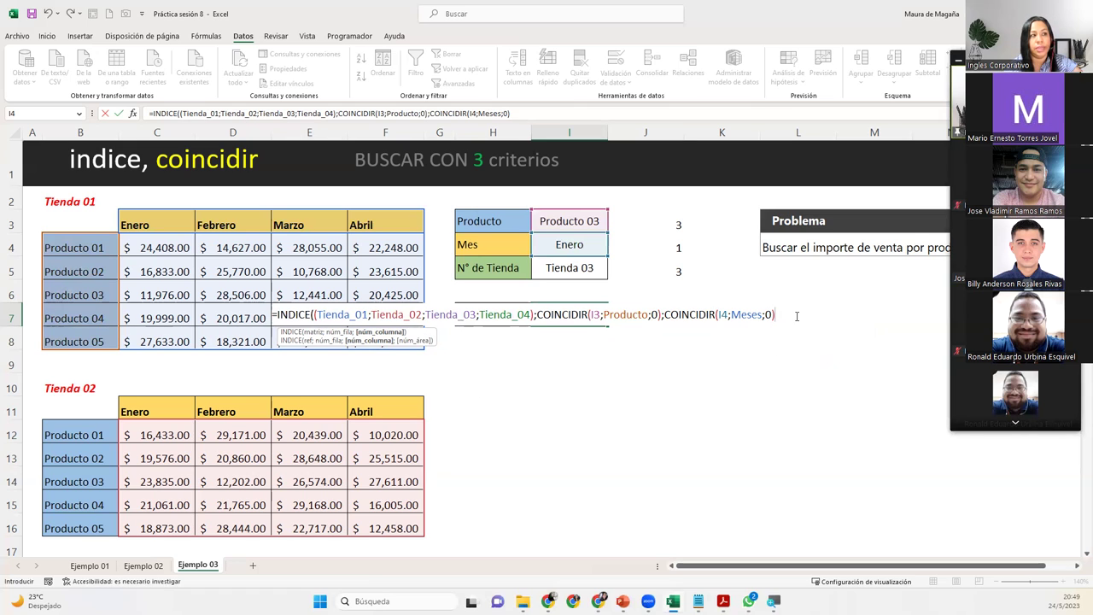
text(;)
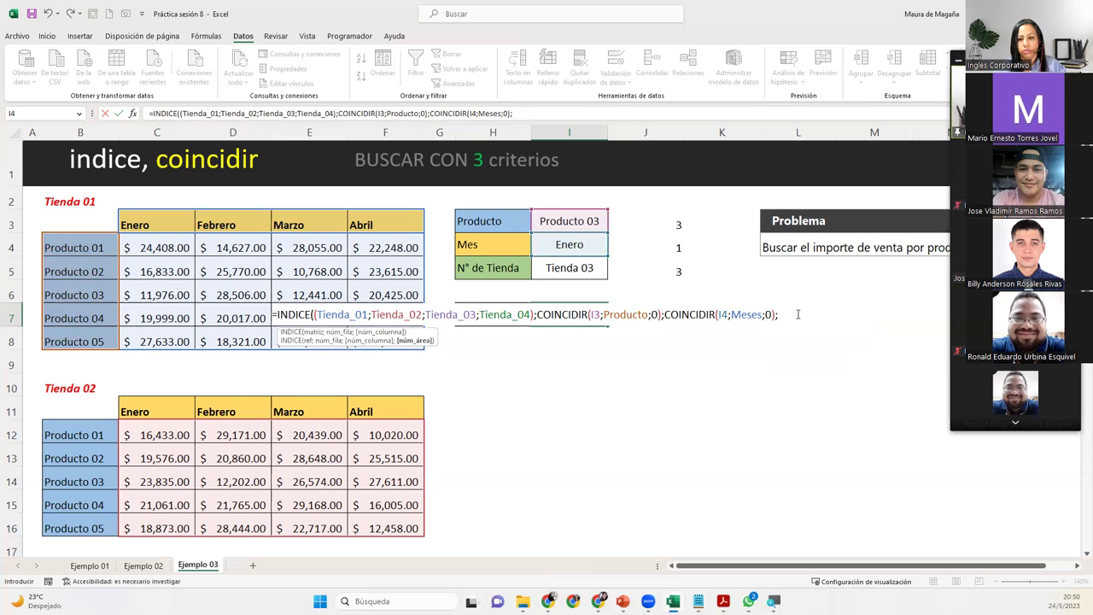
- Begin the area-number argument with SI(I5=B2;1; and open a second nested SI
text(si)
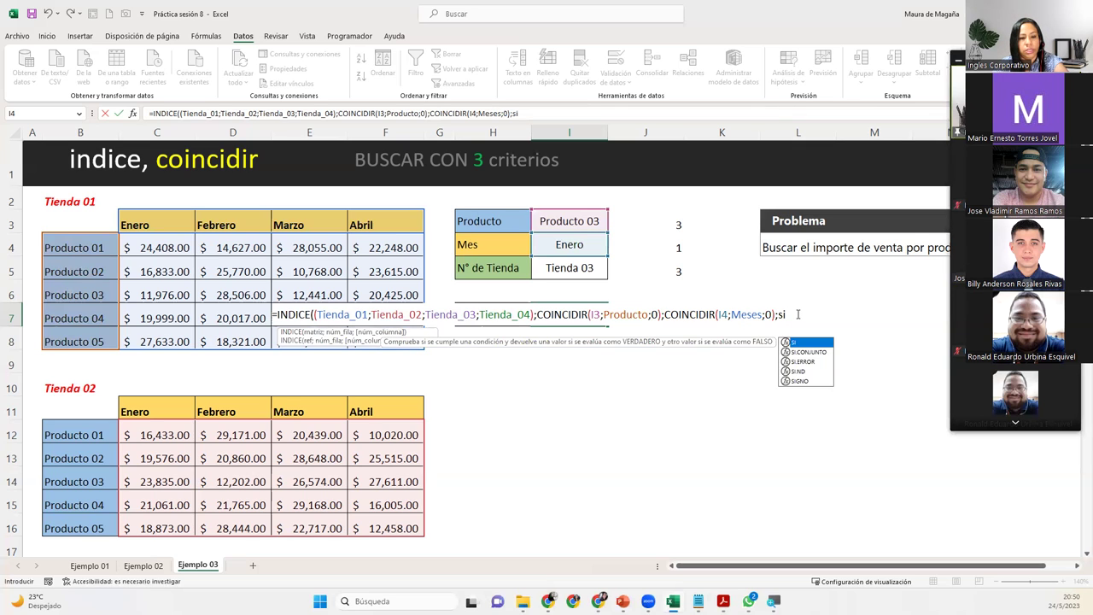
key(Tab)
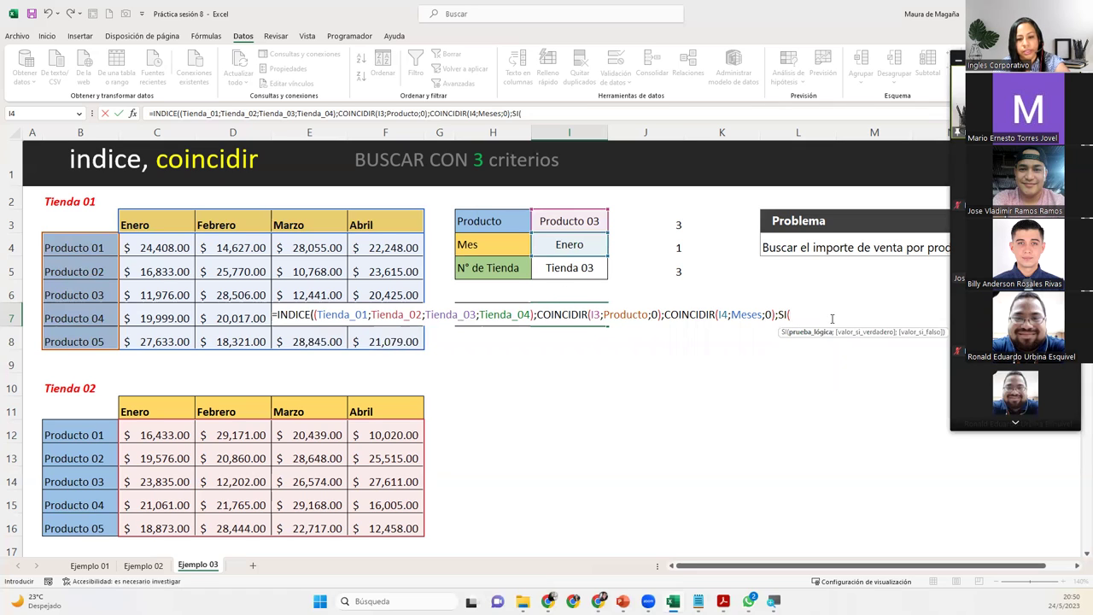
text(tiend)
key(BackSpace)
key(BackSpace)
key(BackSpace)
key(BackSpace)
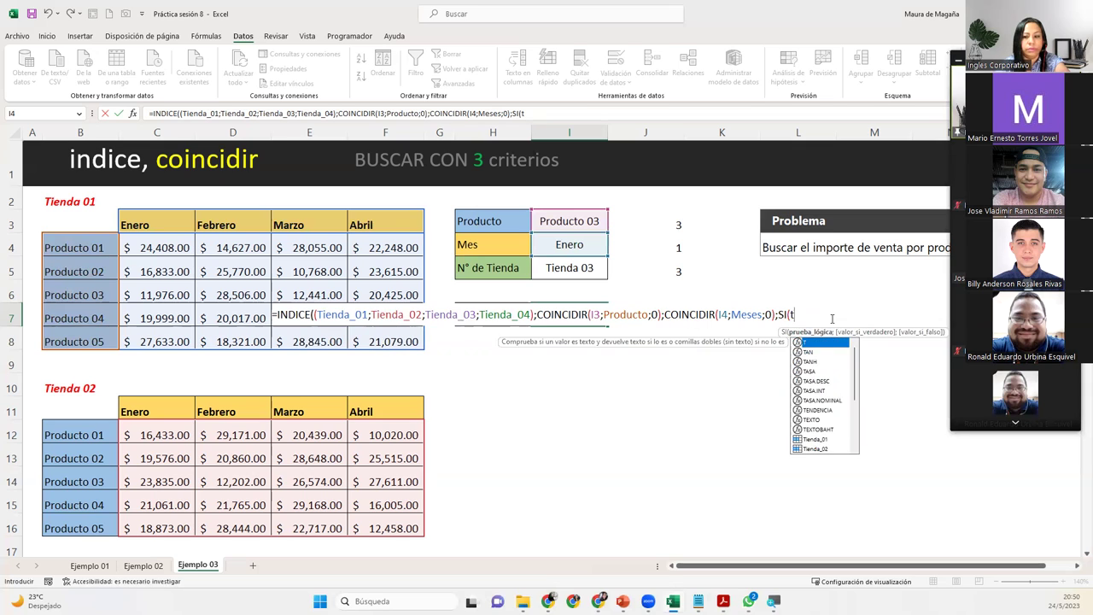
key(BackSpace)
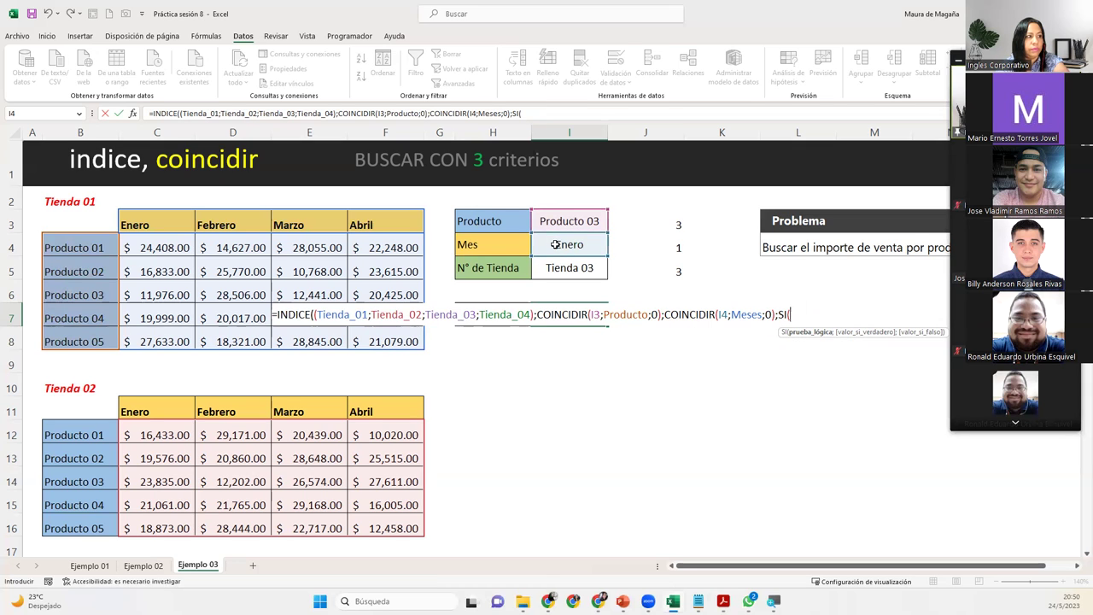
click(558, 266)
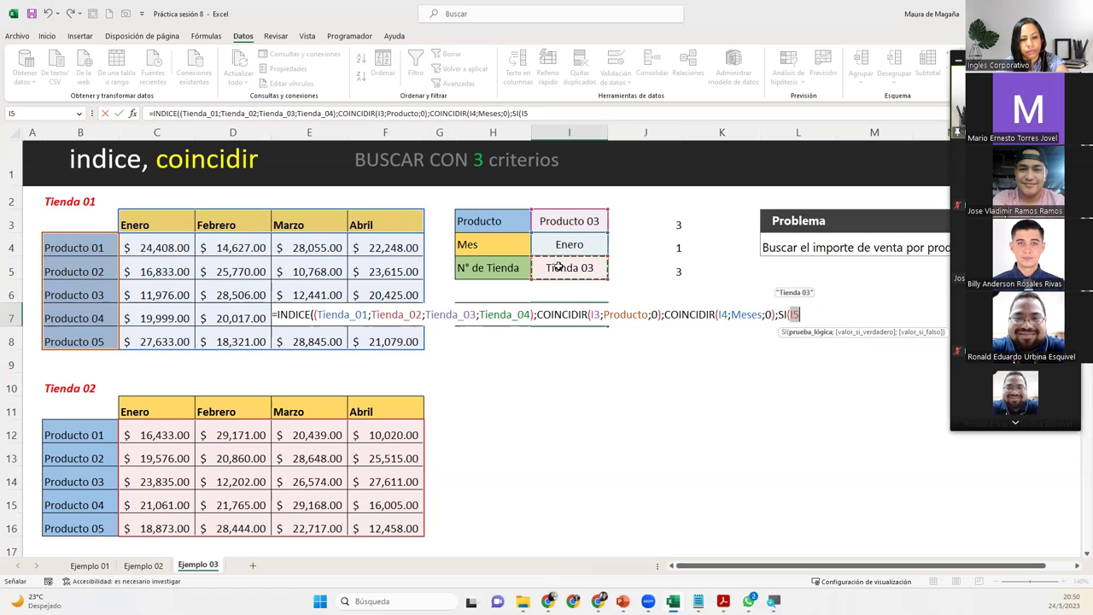
text(=)
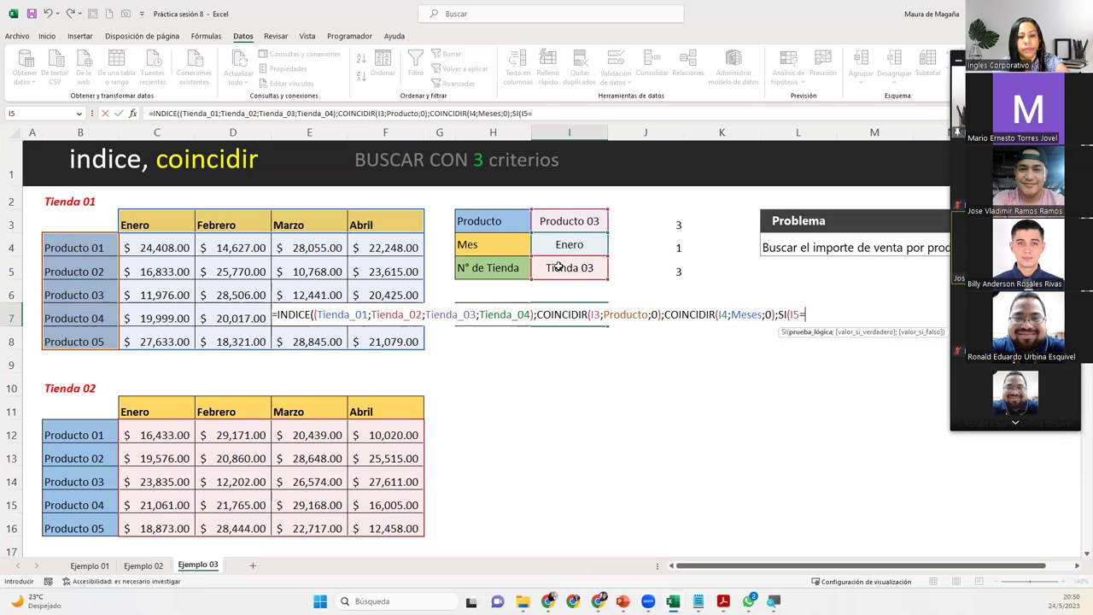
text(ti)
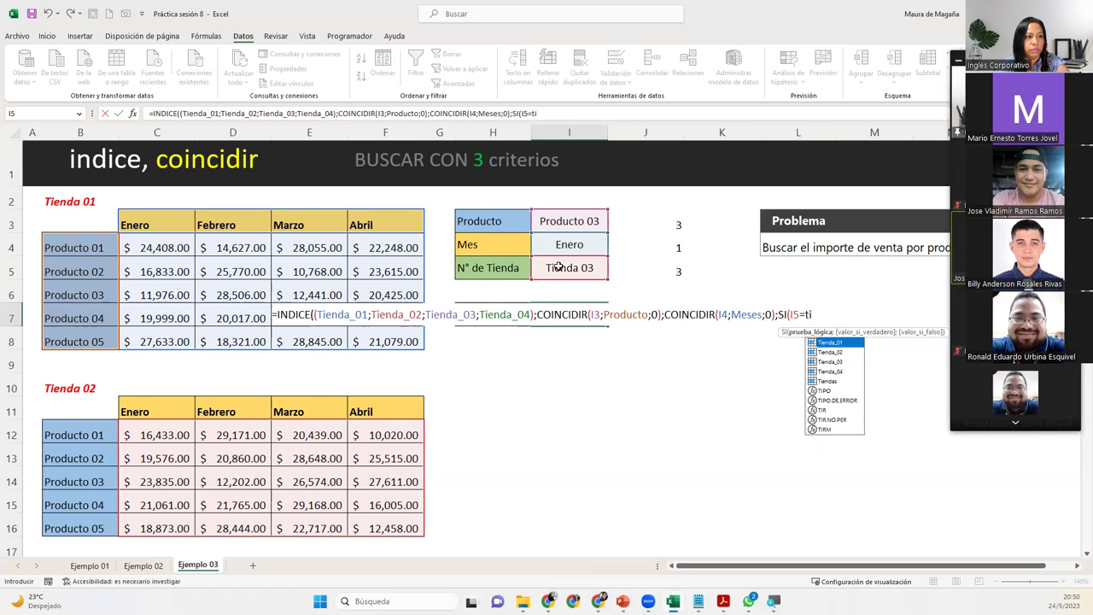
key(BackSpace)
key(BackSpace)
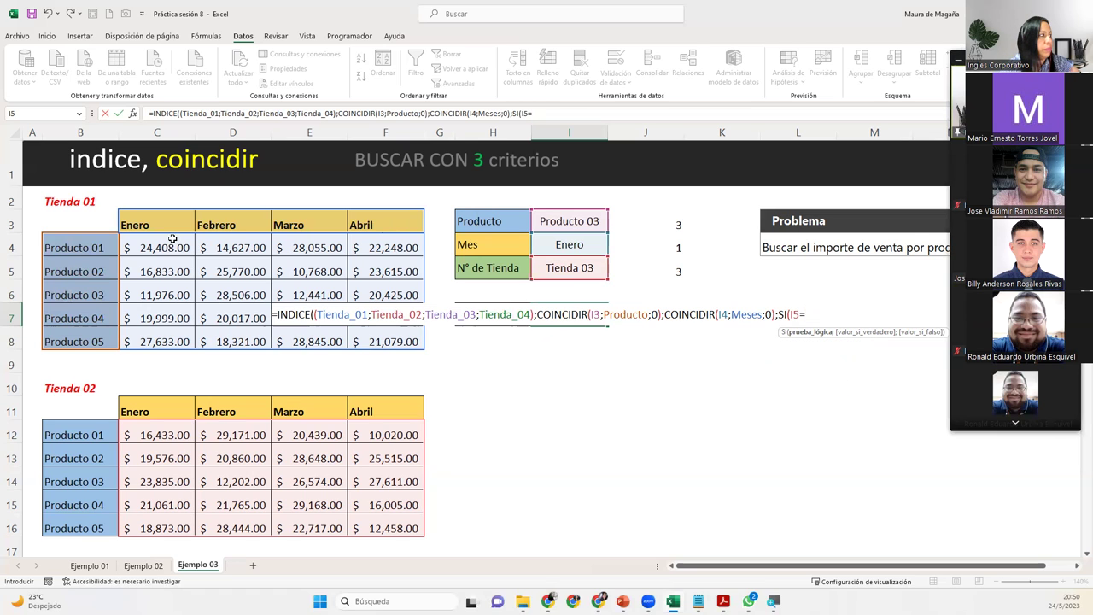
click(102, 195)
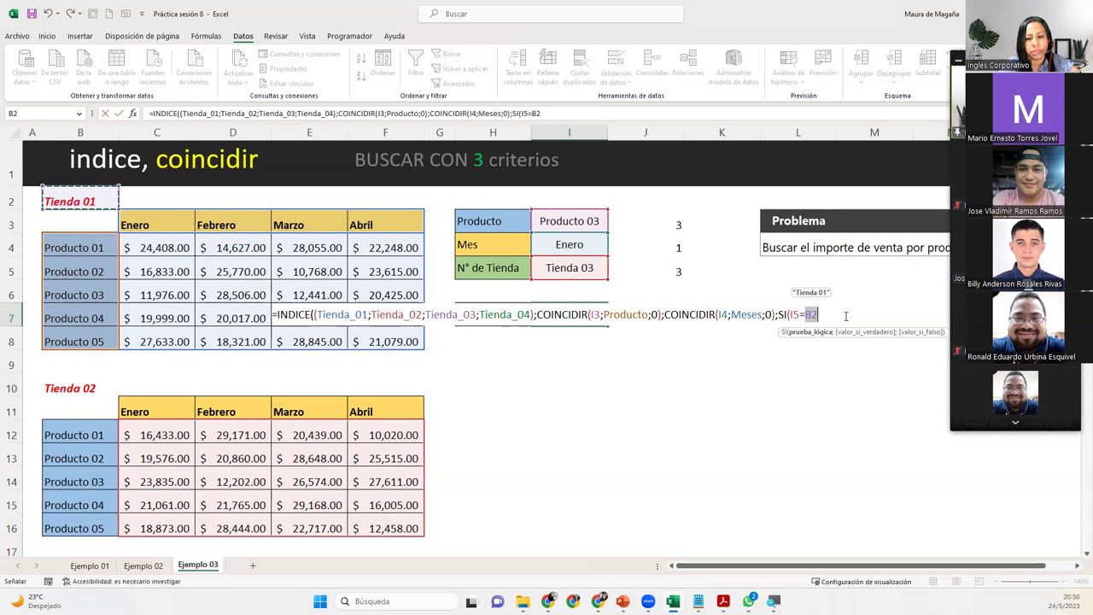
text(;1)
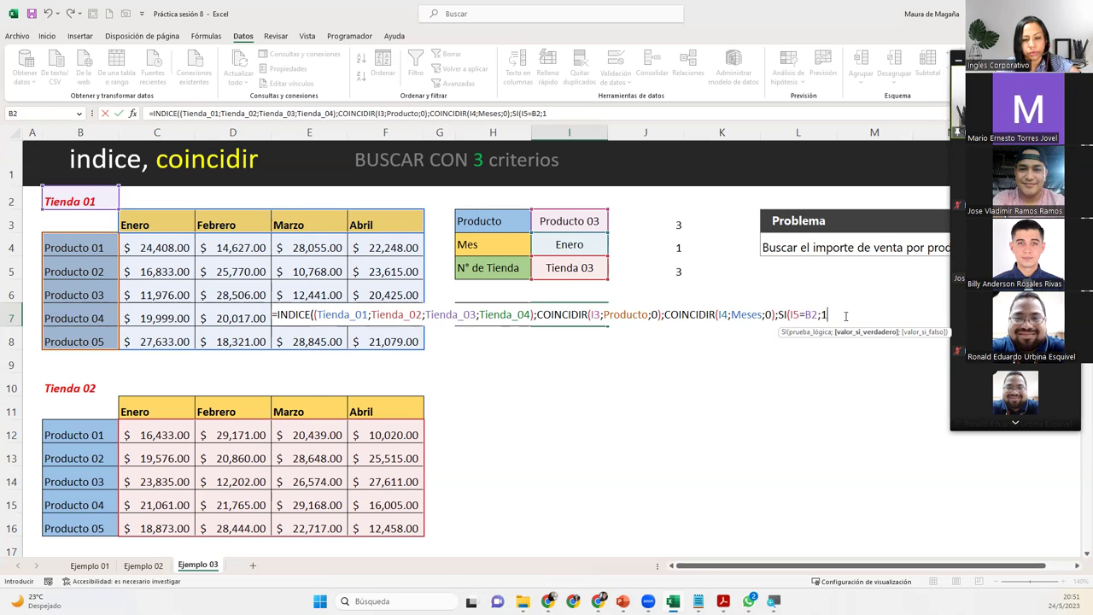
text(;)
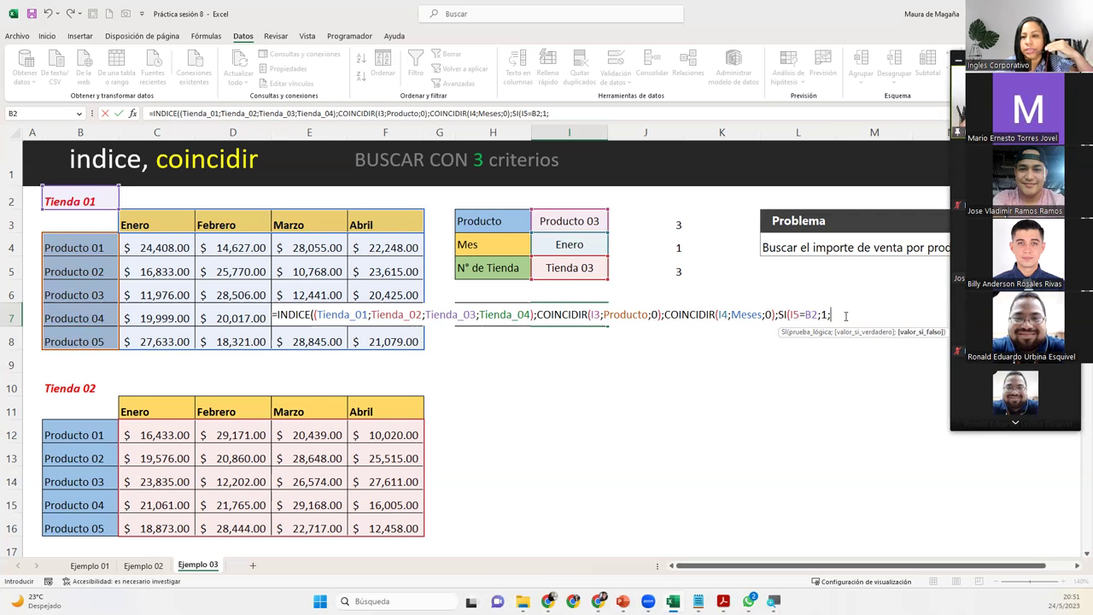
text(si)
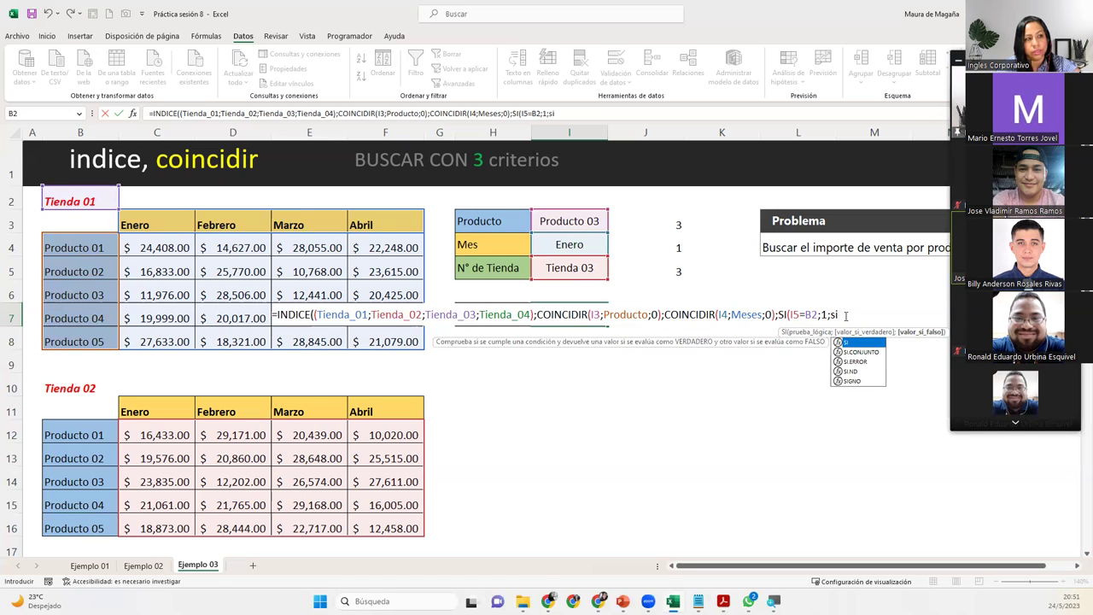
key(Tab)
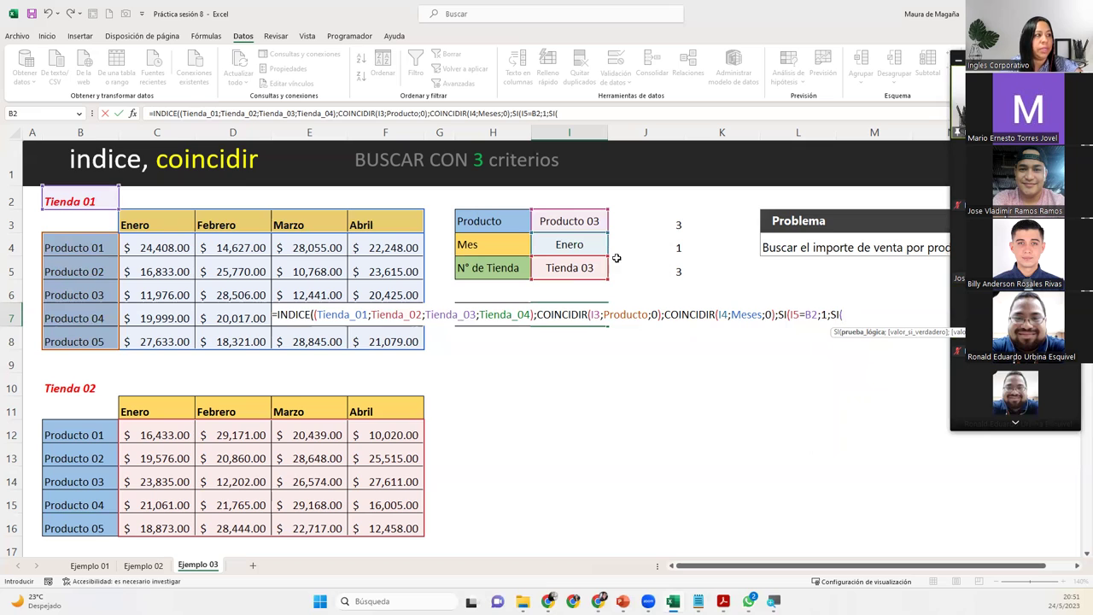
- Add the condition I5=B10 returning area 2 for Tienda 02, then open another SI
click(592, 268)
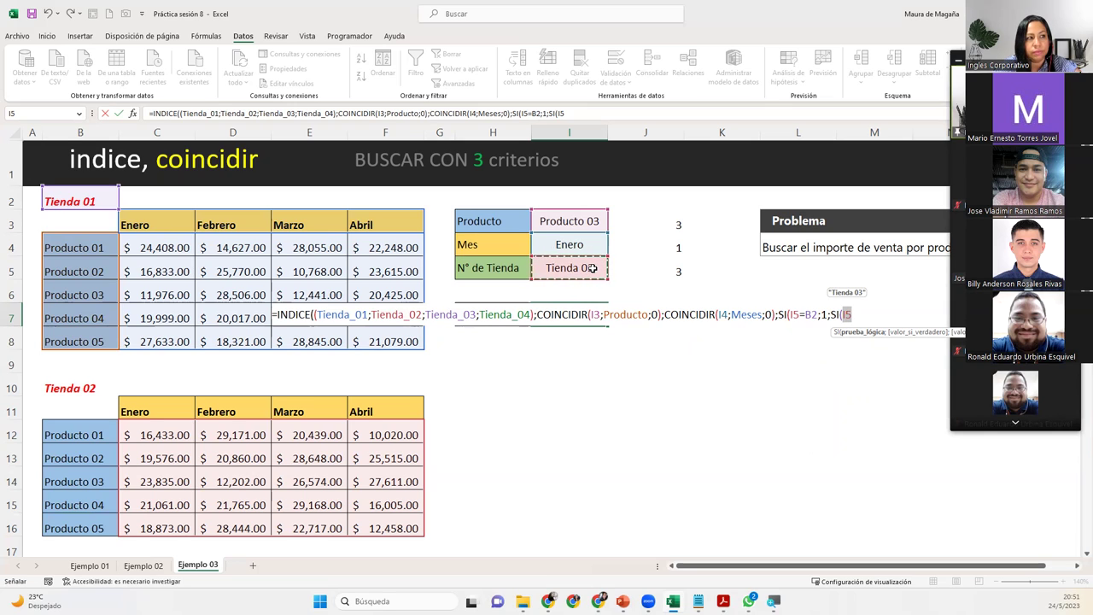
text(=)
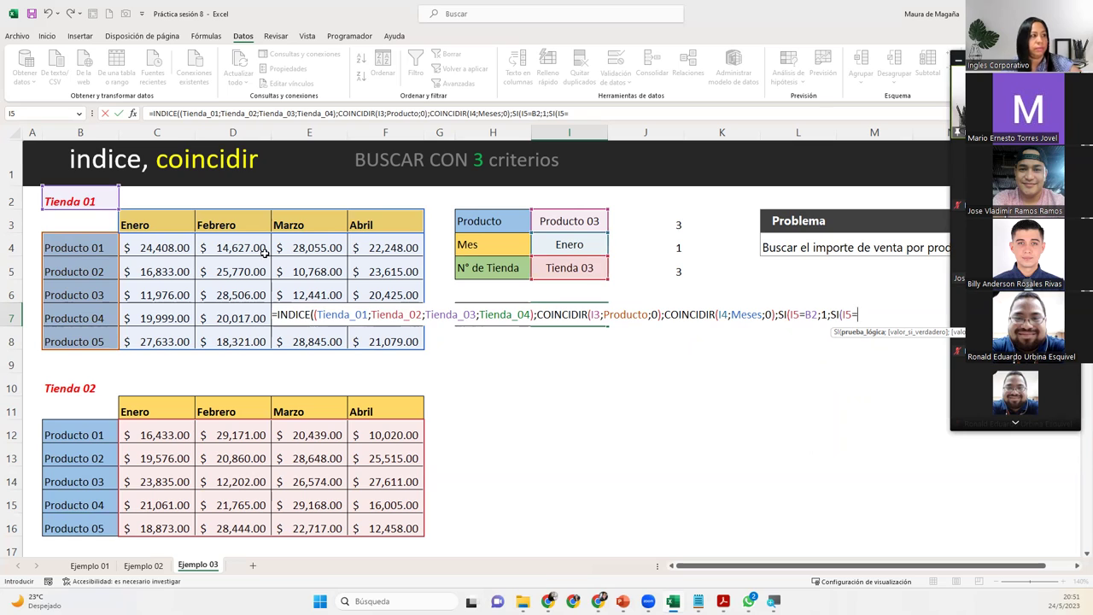
click(86, 395)
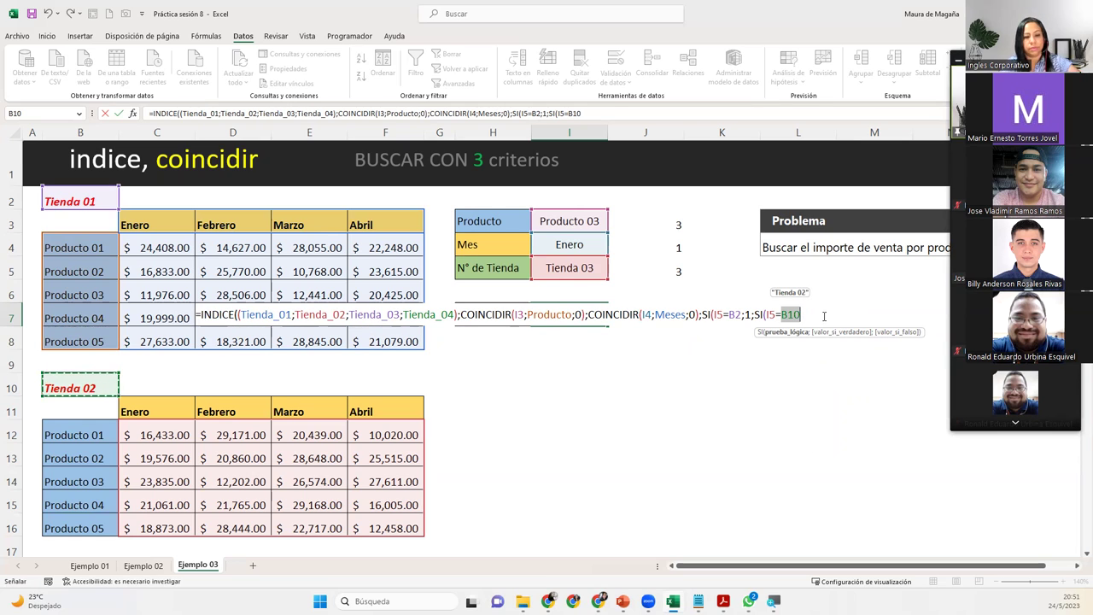
text(;)
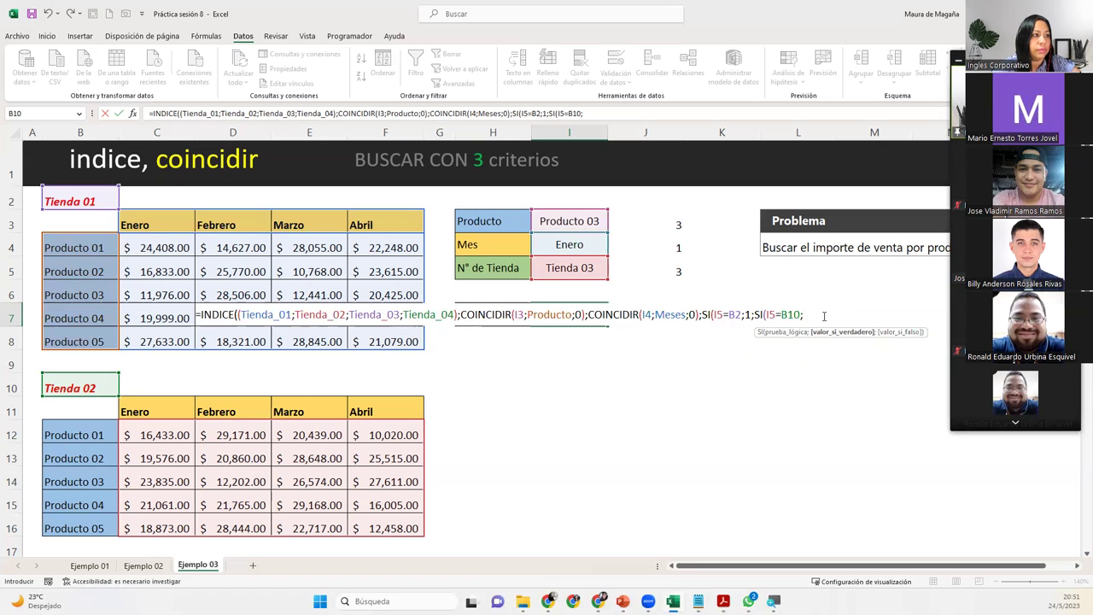
text(2)
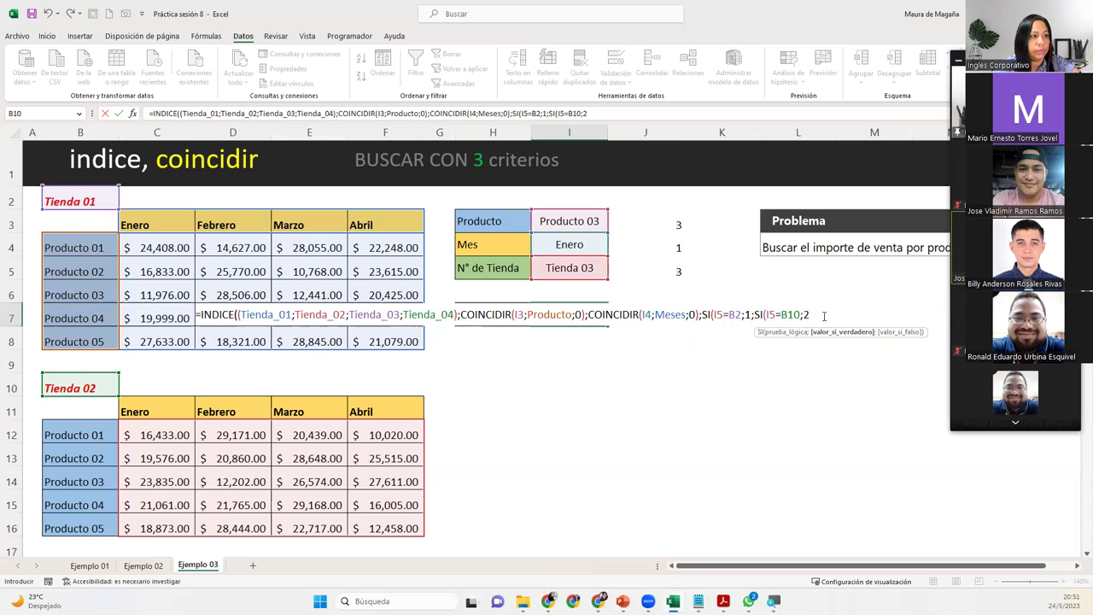
text(;)
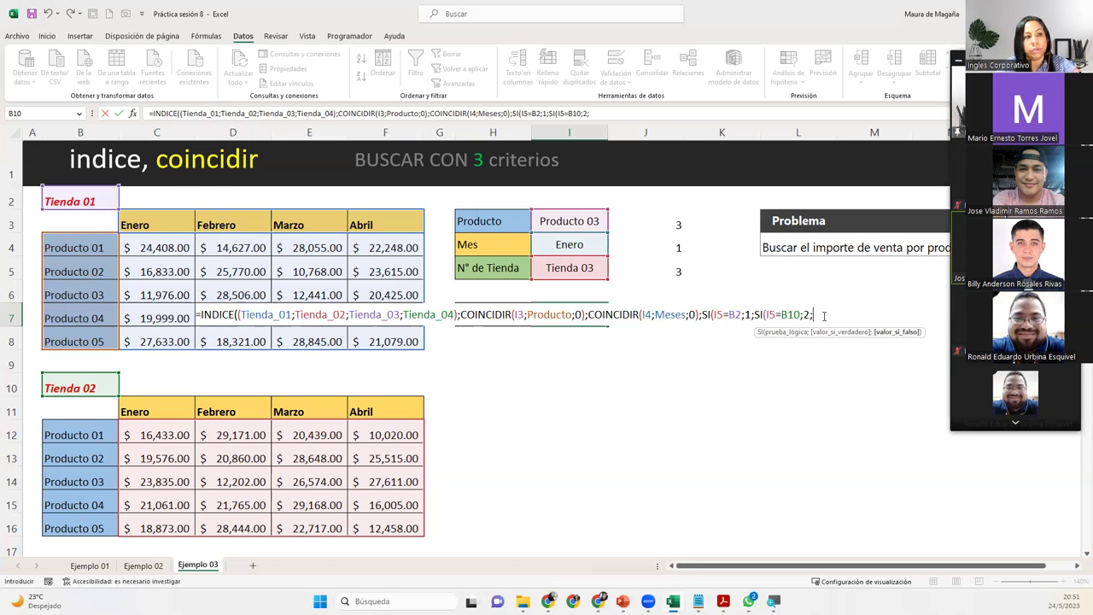
text(SI()
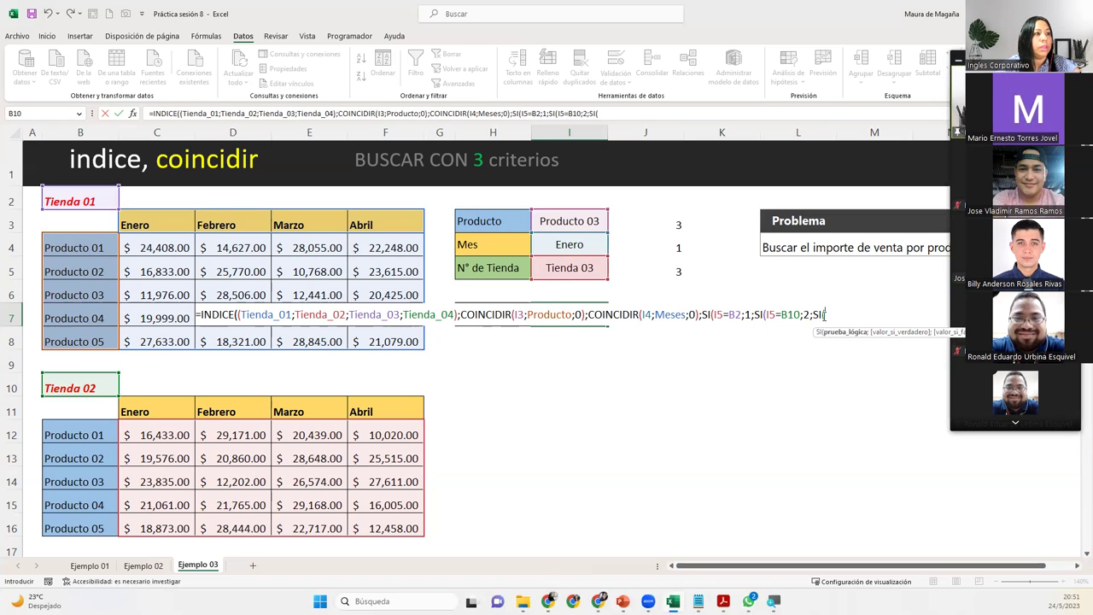
- Complete the innermost SI(I5=B18;3;4) so Tienda 03 gives 3 and any other store 4
click(572, 263)
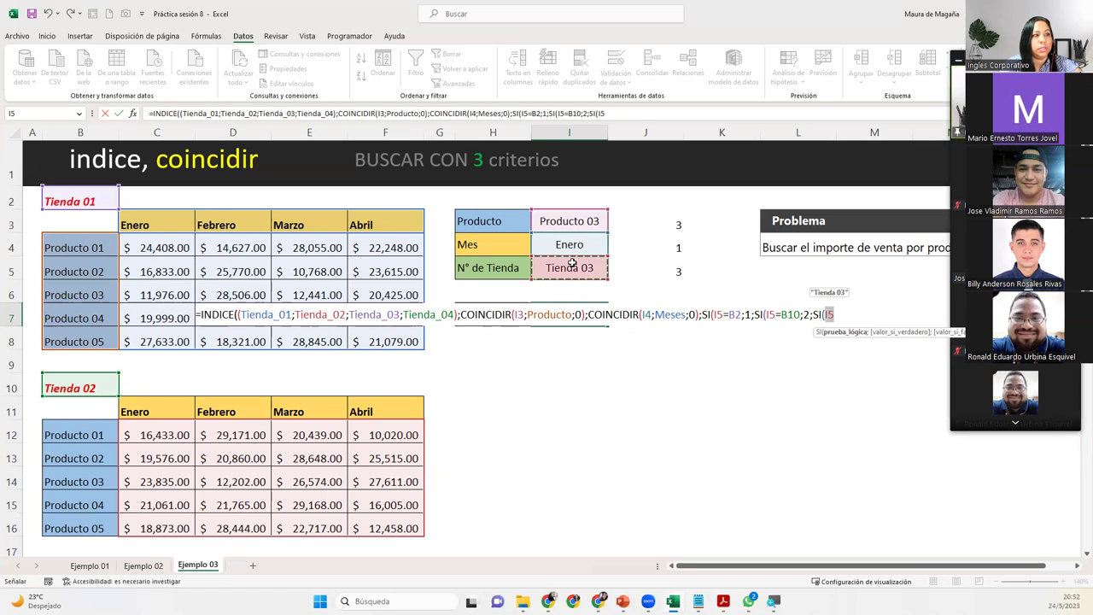
text(=)
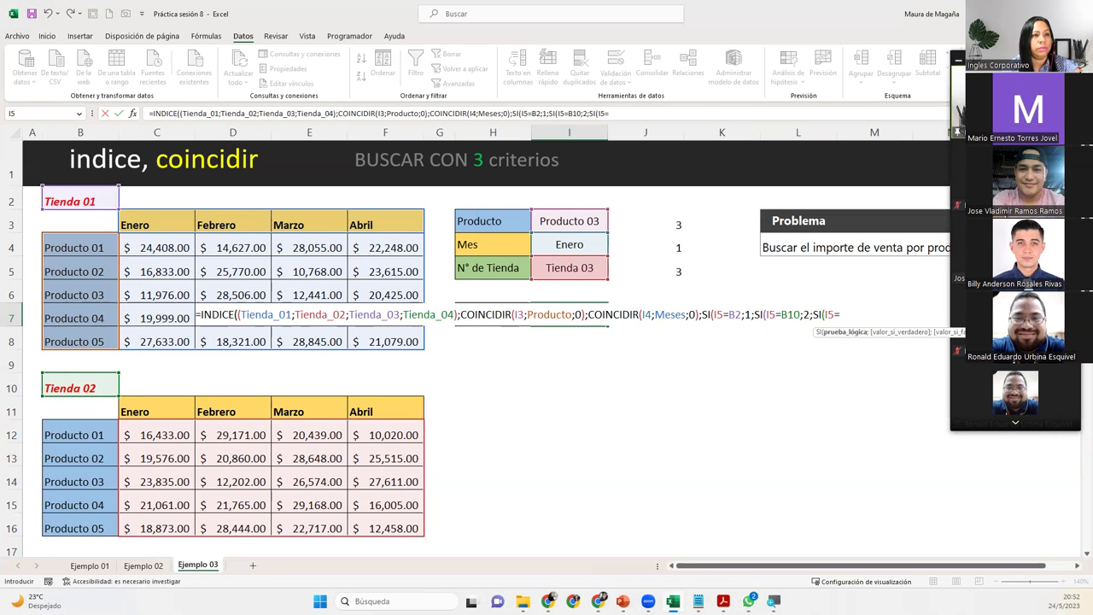
scroll(571, 263, down, 1)
scroll(572, 263, down, 3)
scroll(581, 513, down, 1)
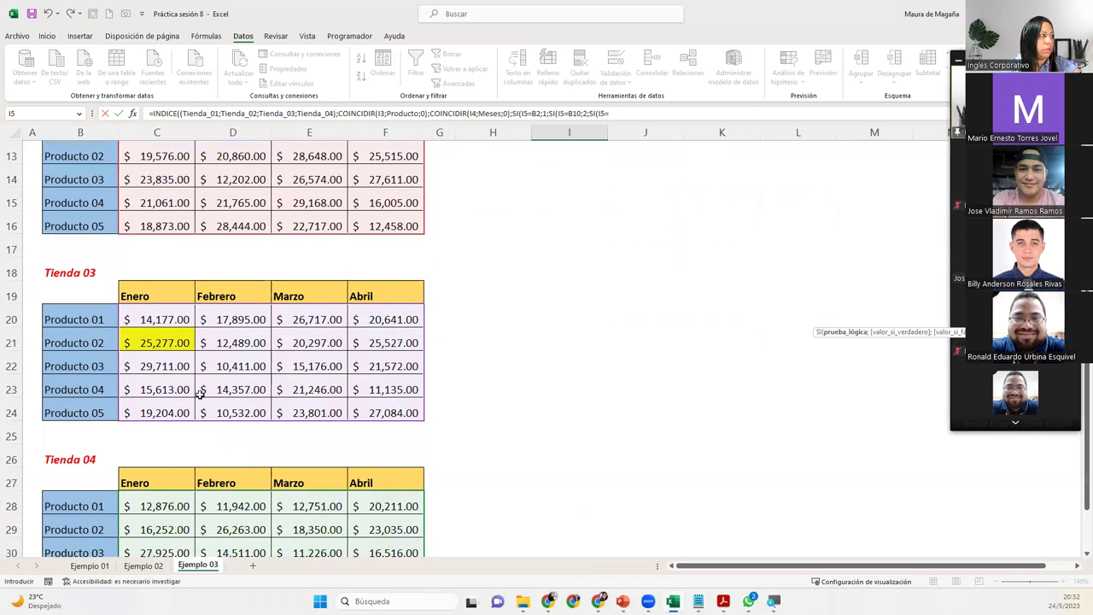
click(90, 275)
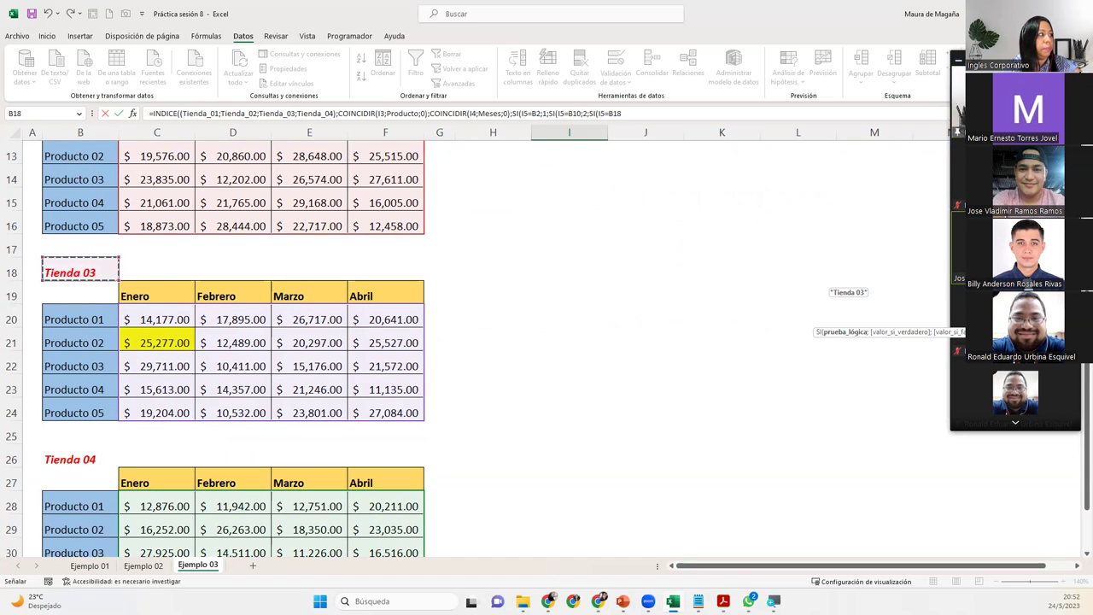
scroll(478, 342, up, 4)
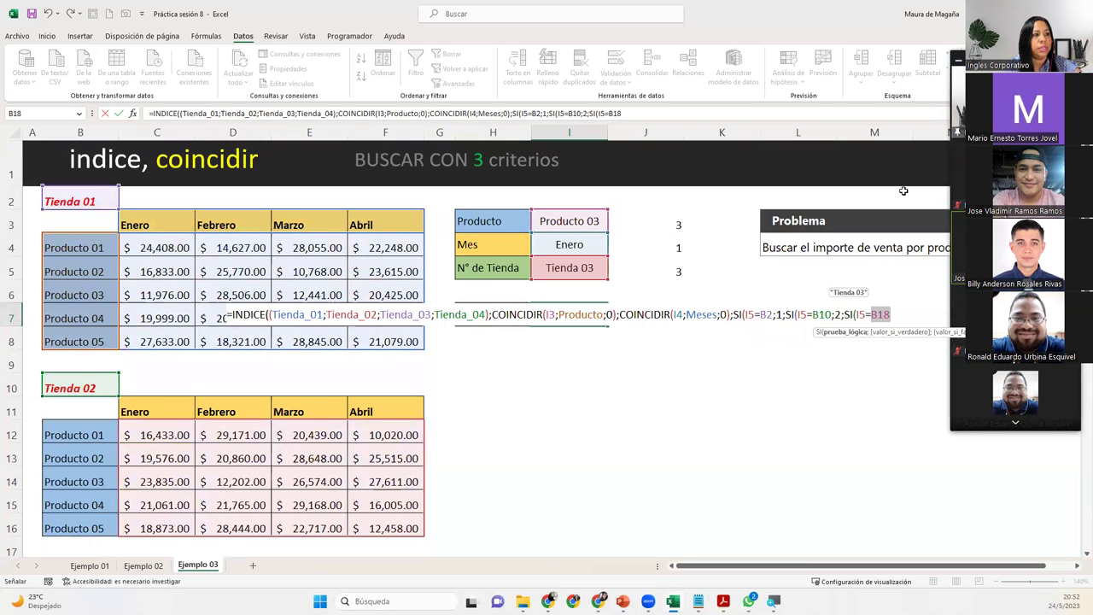
text(;)
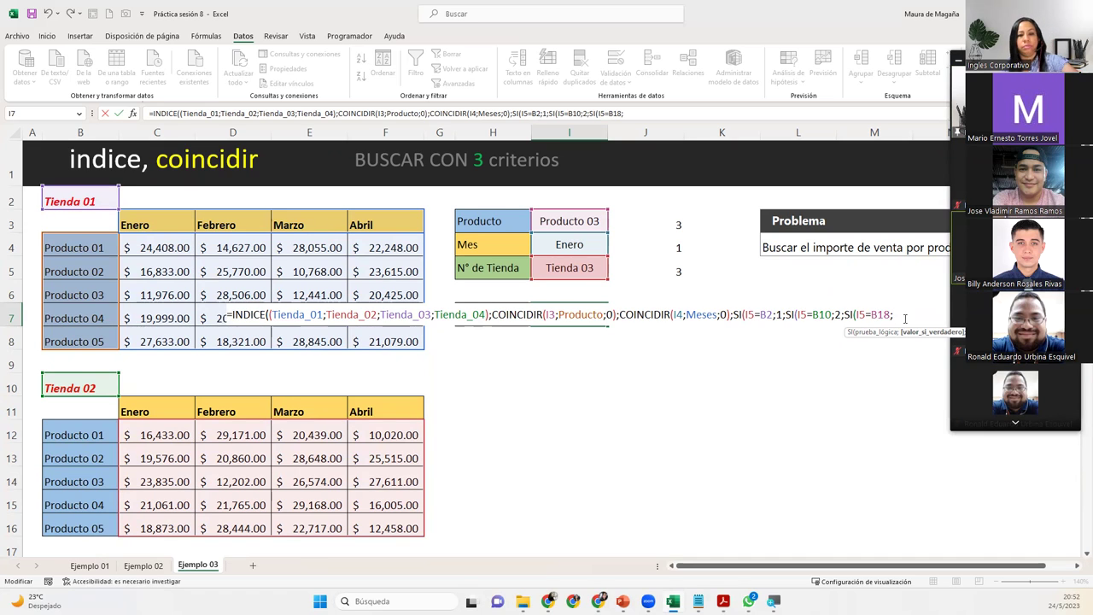
text(3)
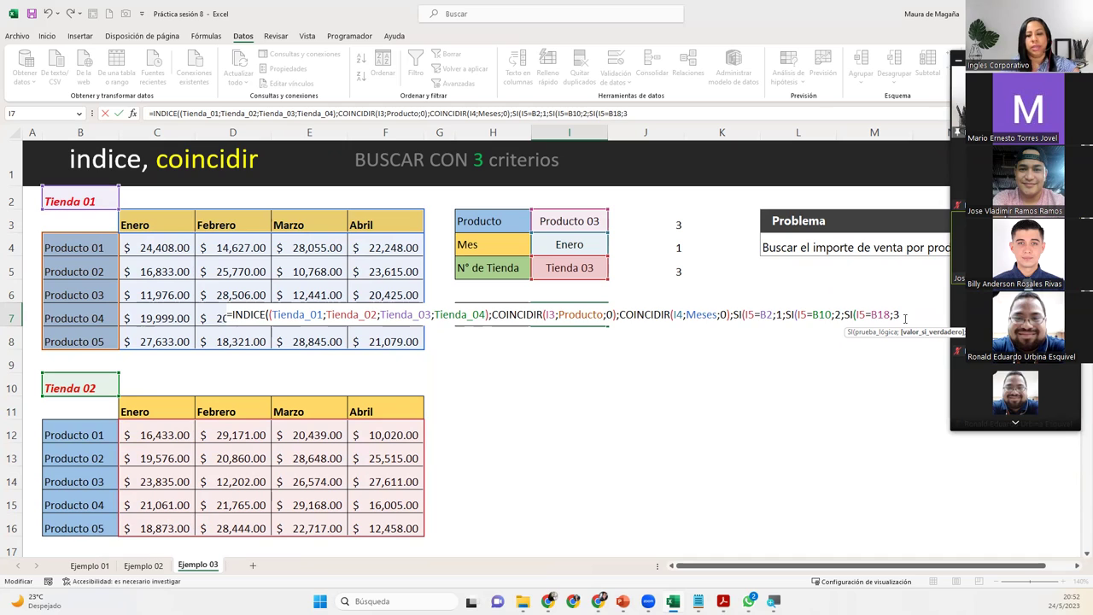
text(;)
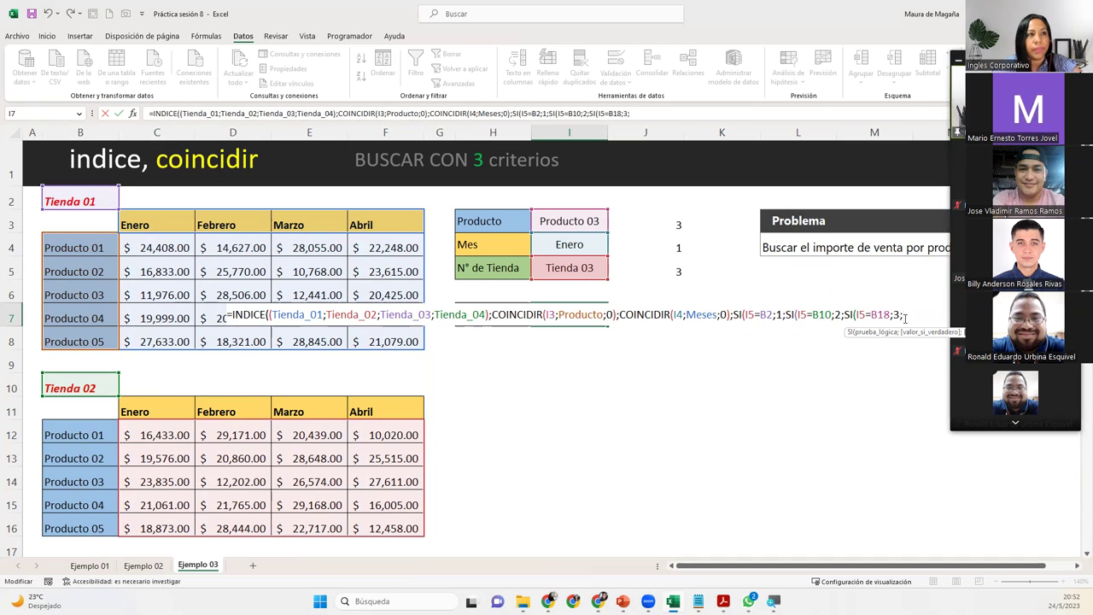
text(4)
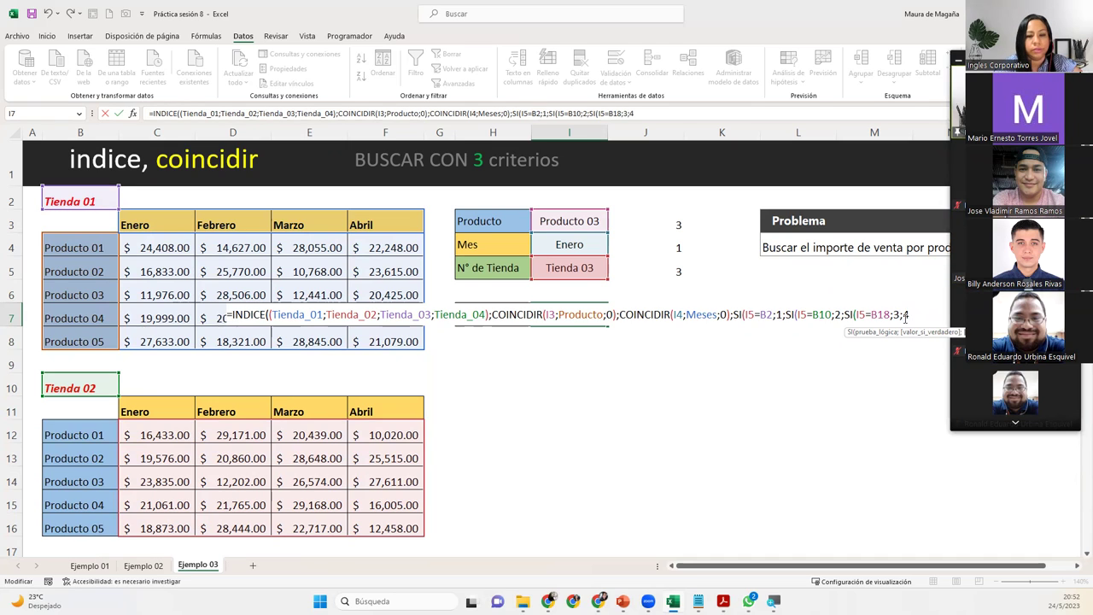
text())
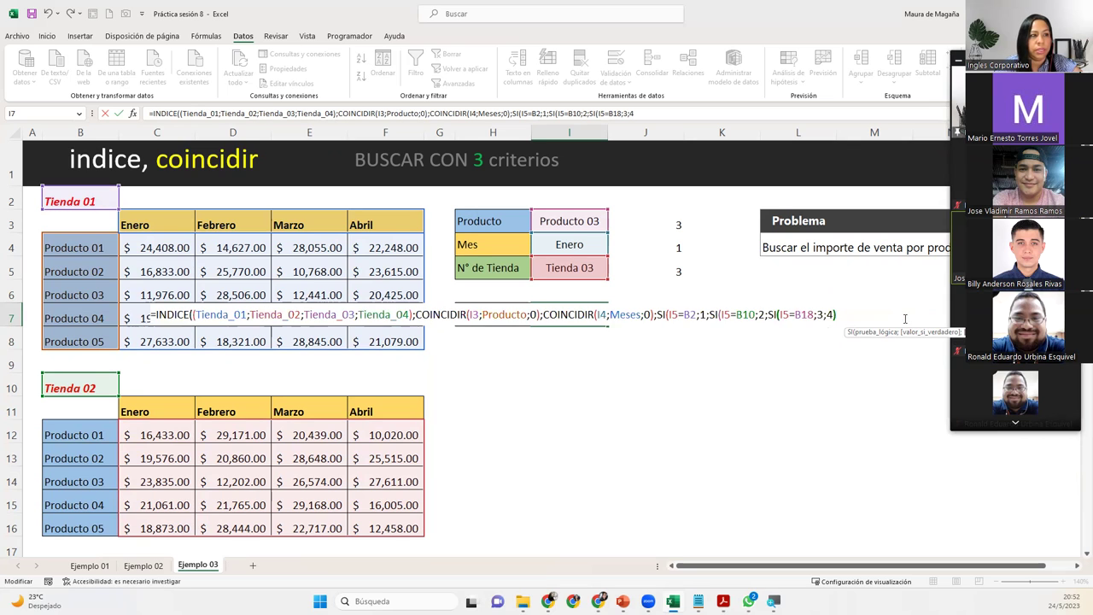
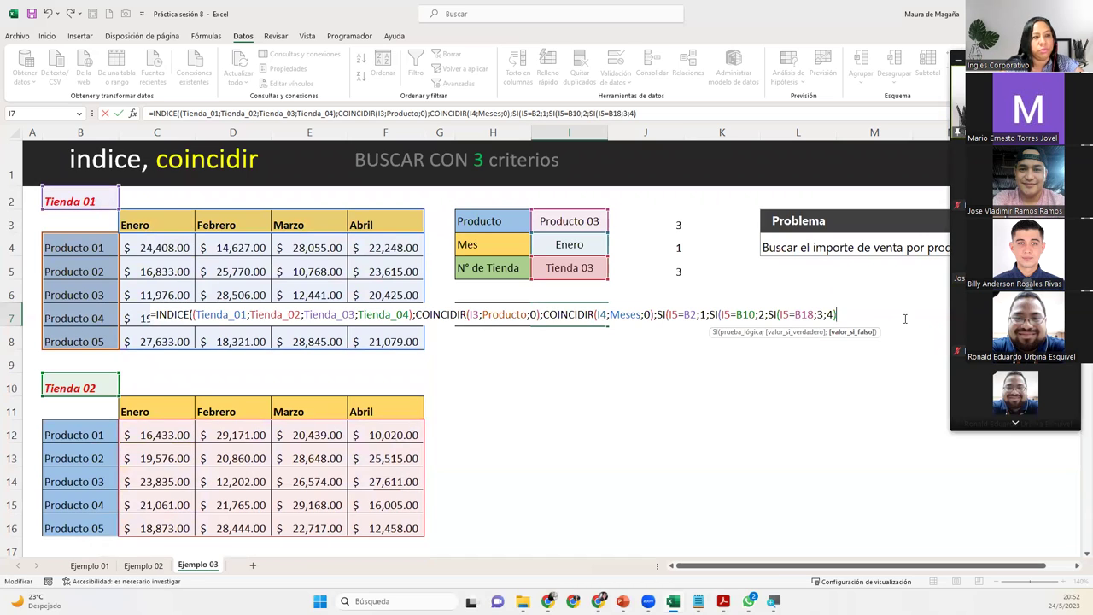
- Close the I7 INDICE formula's missing parentheses so Ventas returns $29,711.00
text())
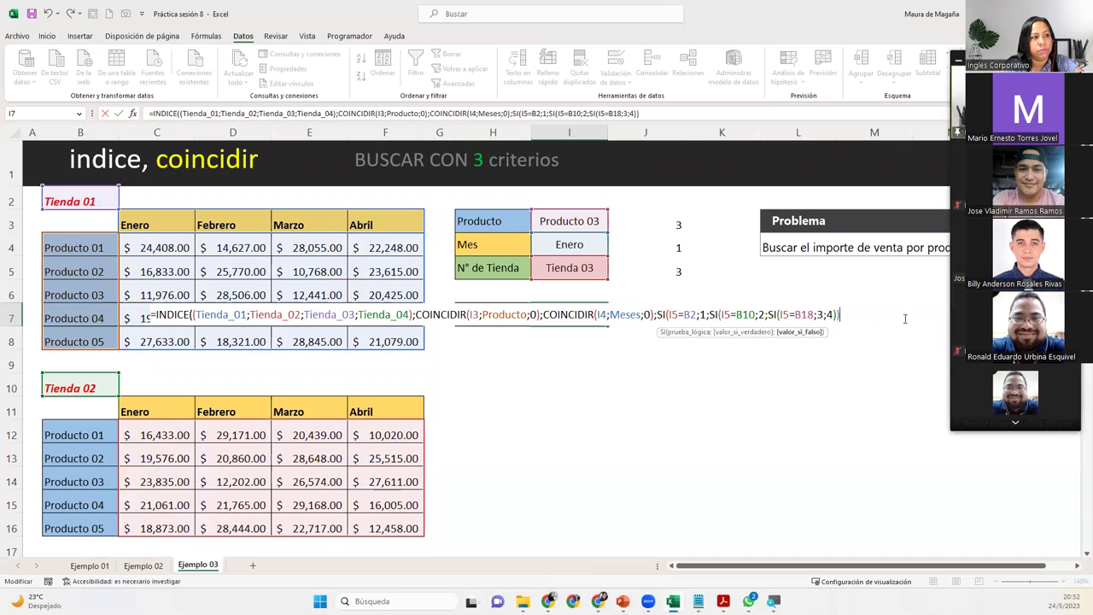
text())
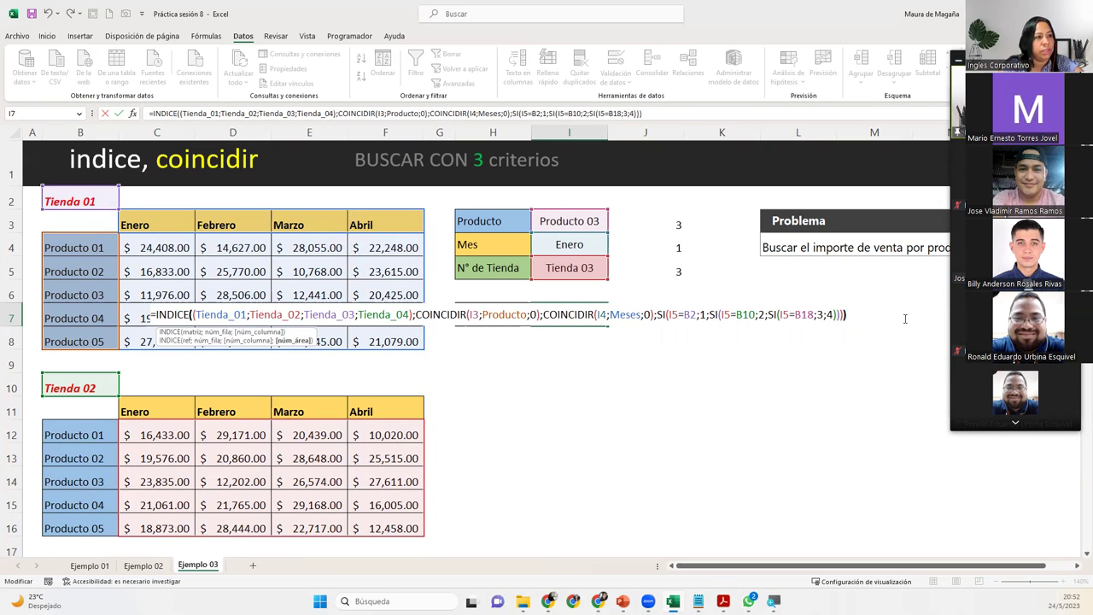
text())
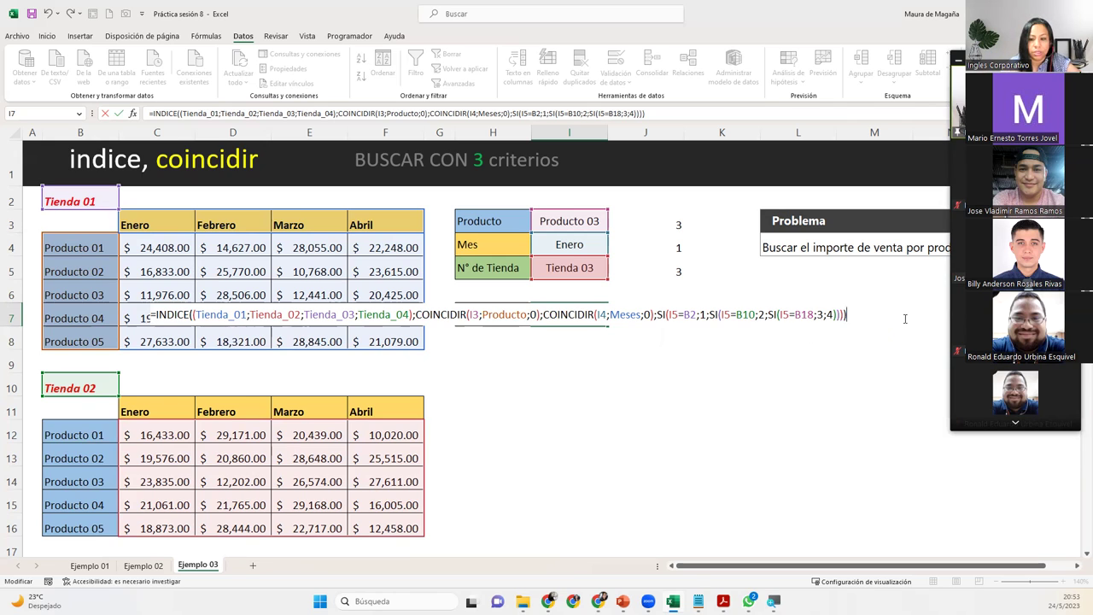
key(Left)
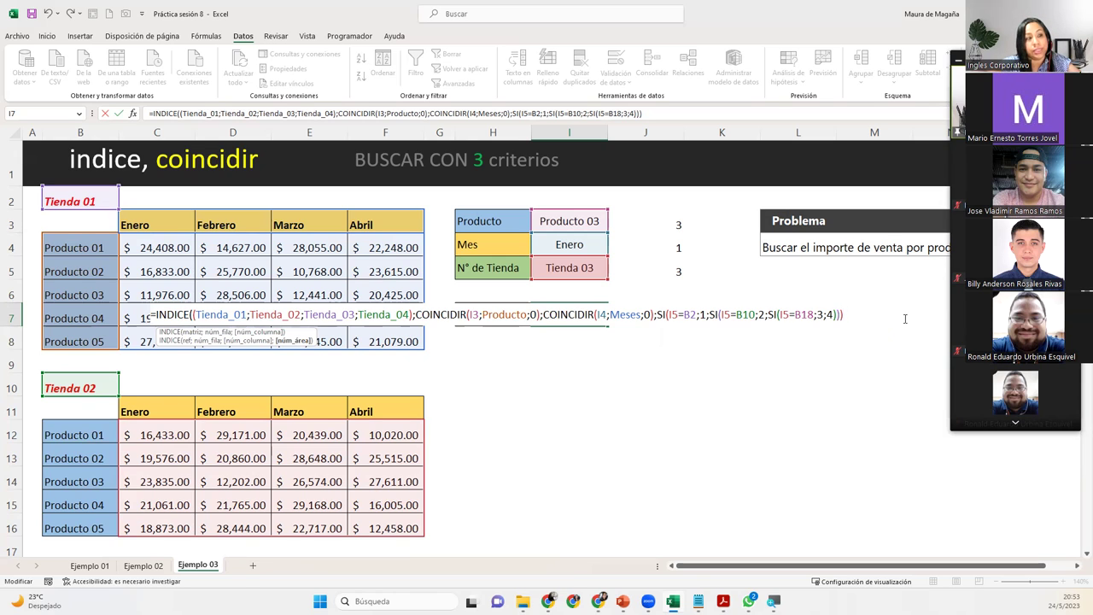
text())
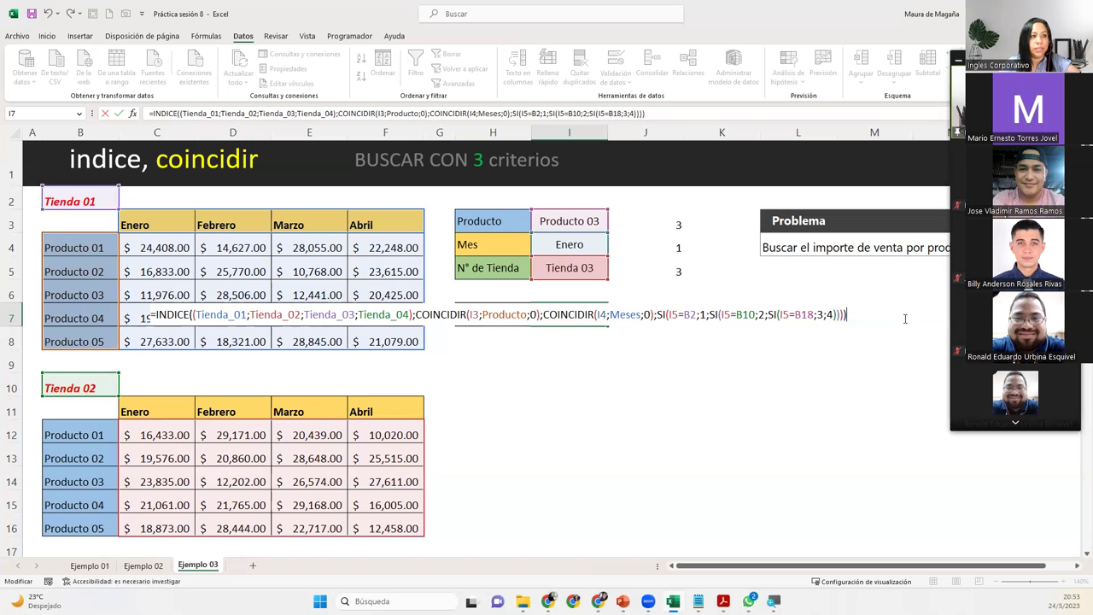
key(Return)
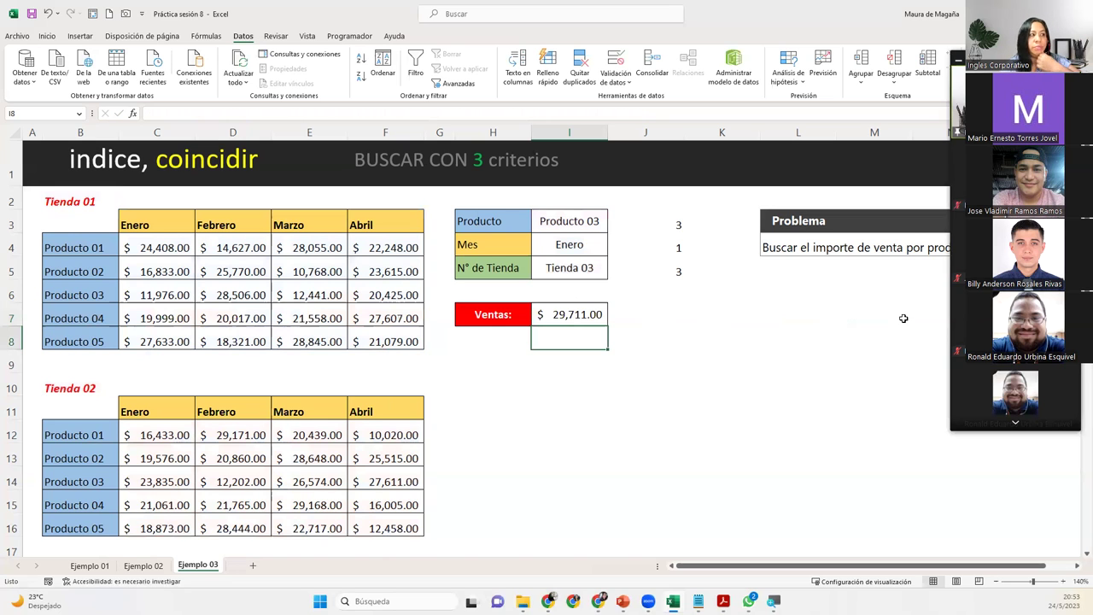
- Switch the store to Tienda 01 and compare with Producto 03's Enero sale in its table
click(562, 308)
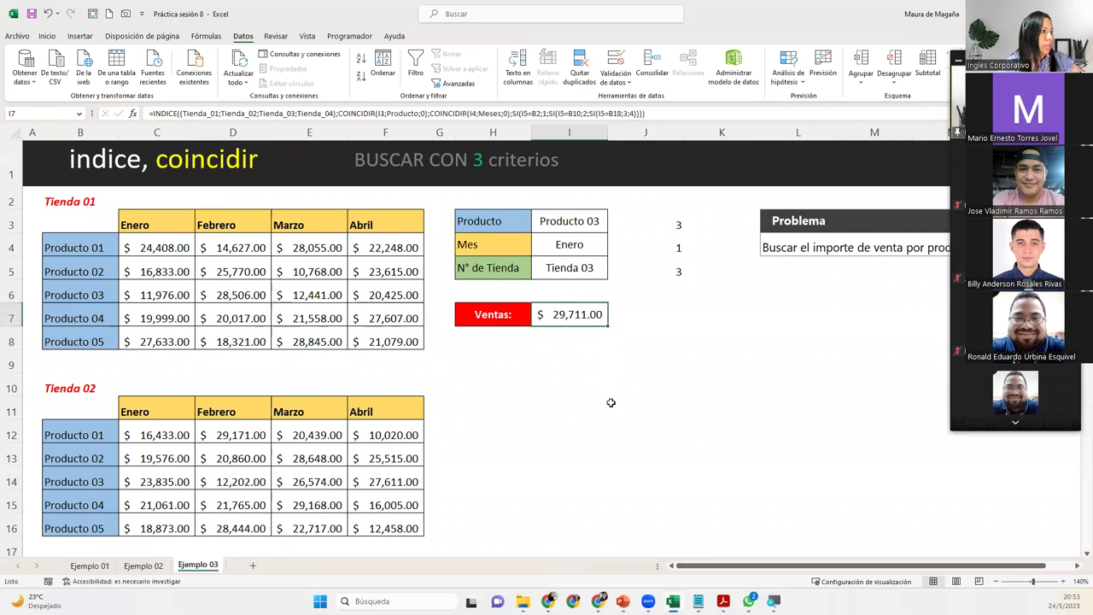
click(580, 269)
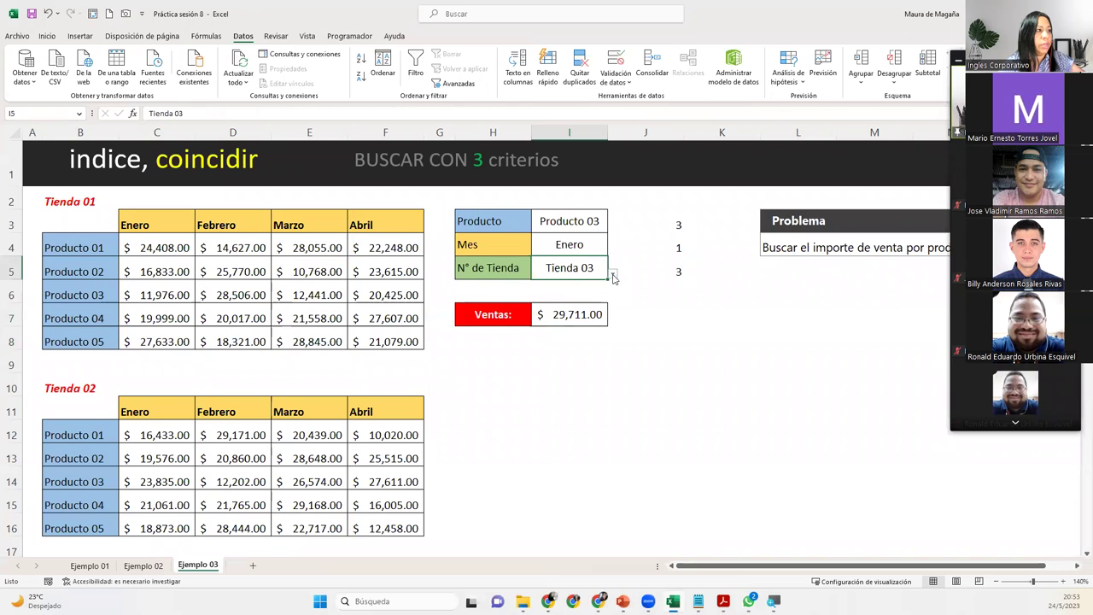
click(613, 273)
click(538, 286)
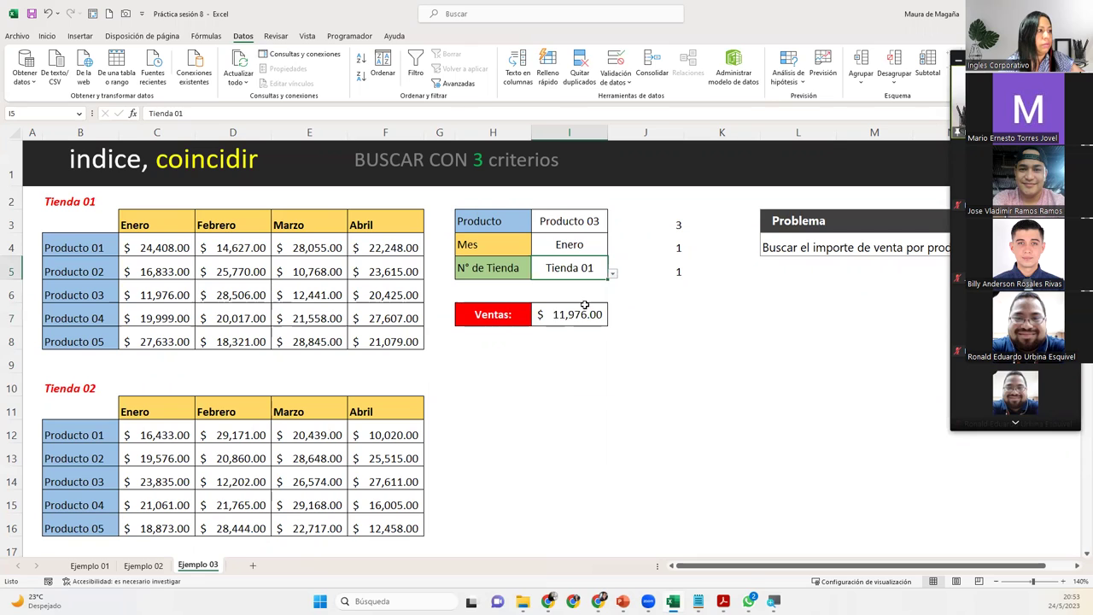
drag(116, 292, 125, 292)
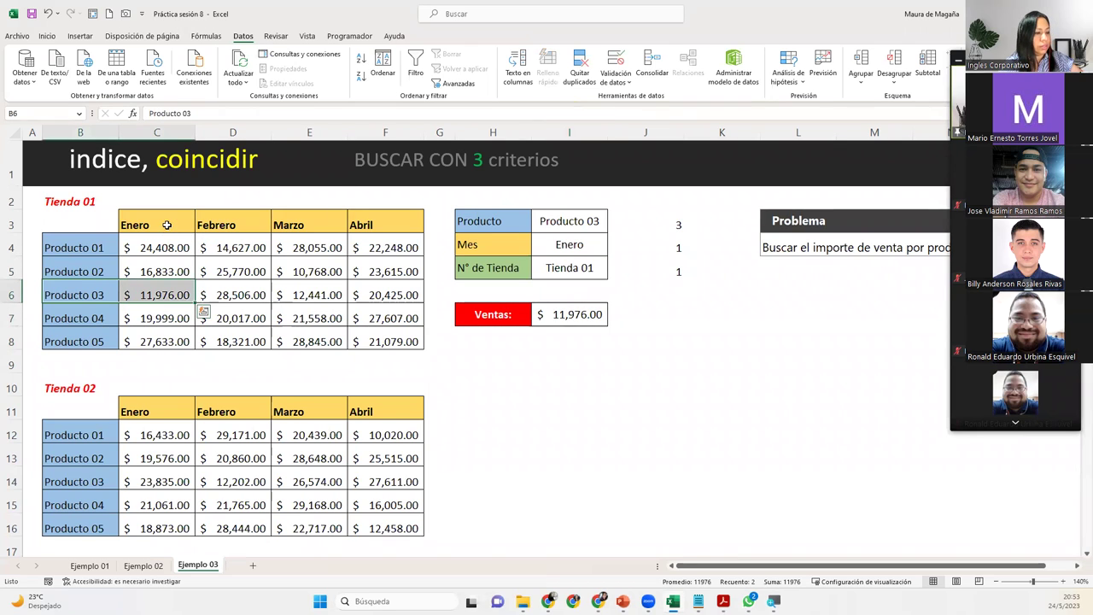
drag(167, 224, 158, 272)
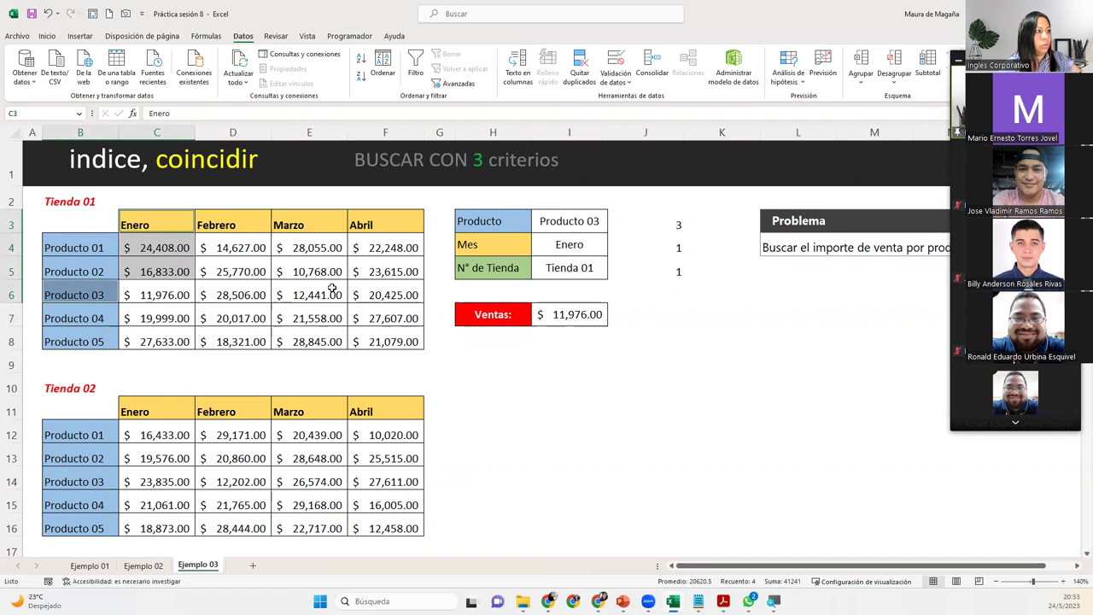
click(572, 313)
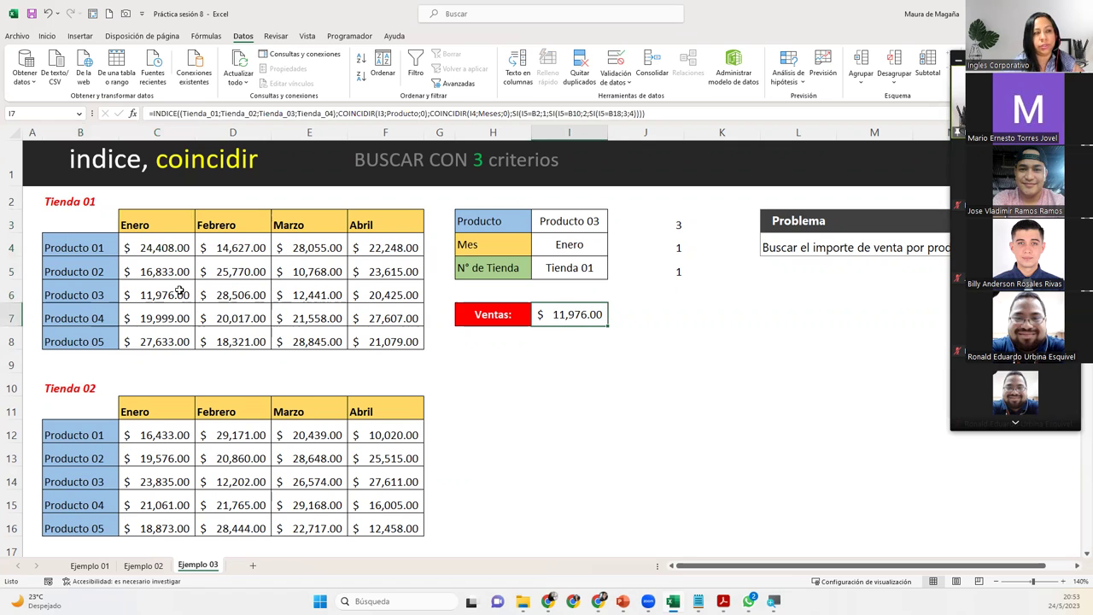
- Switch the store to Tienda 02 and check Producto 03's Enero sale there
click(598, 272)
click(612, 274)
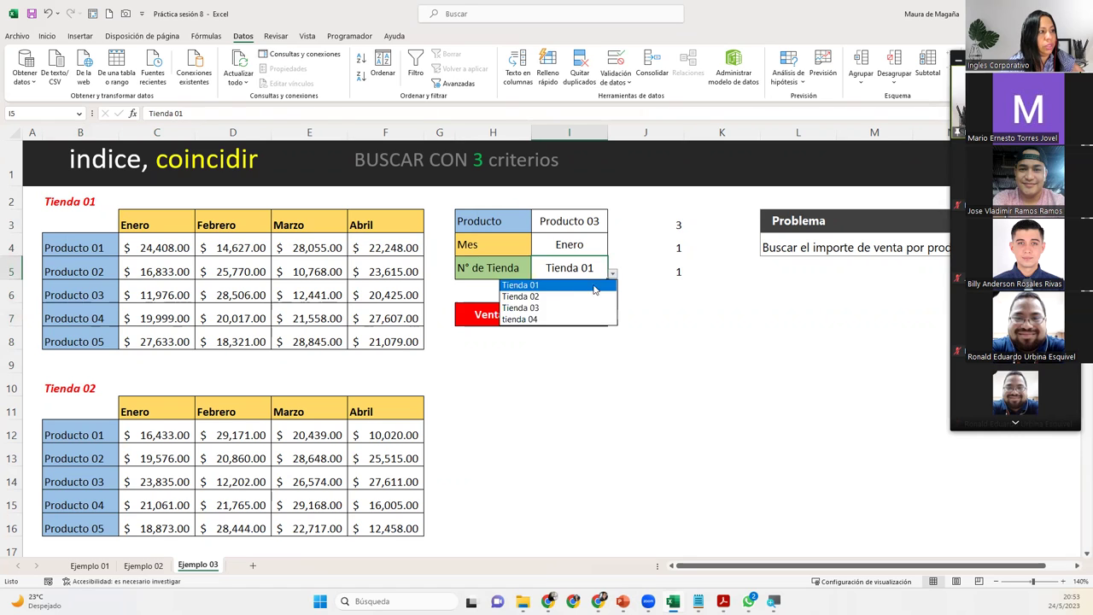
click(544, 296)
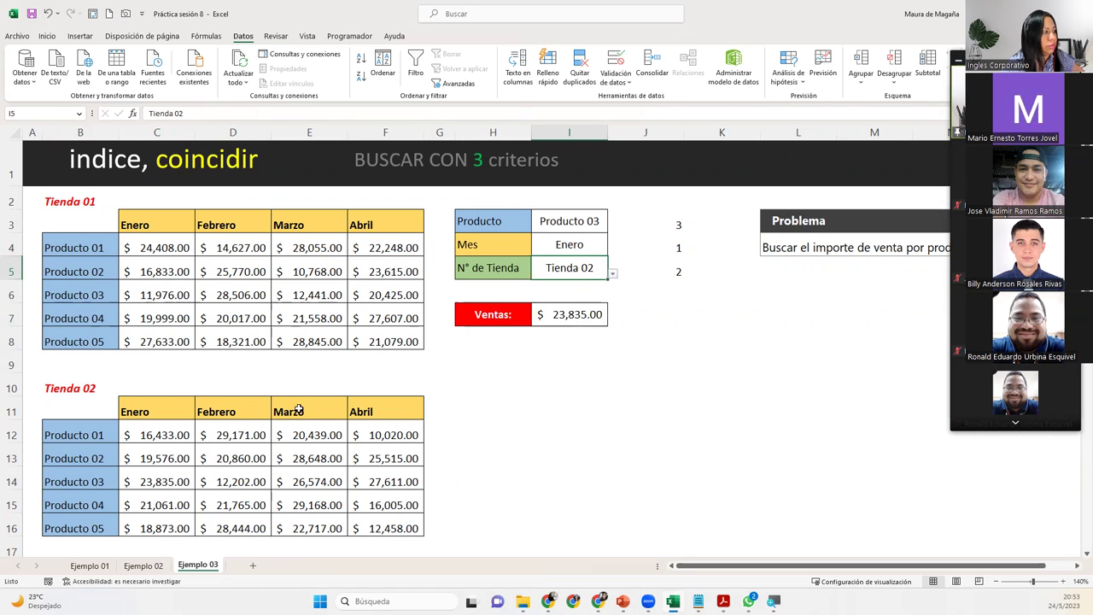
click(147, 478)
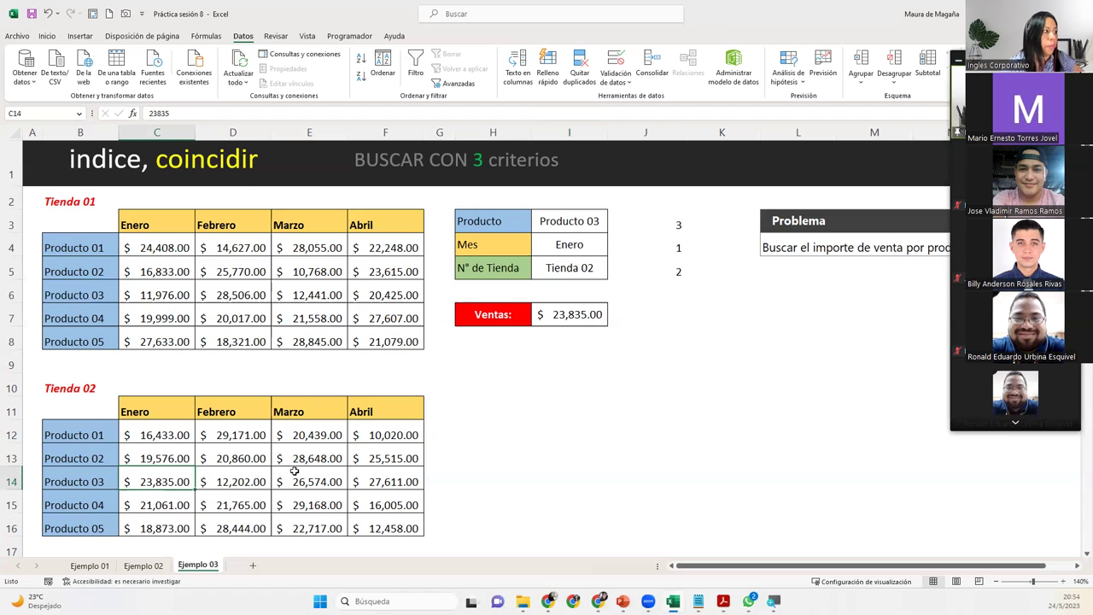
- Change the month to Abril and the product to Producto 05, giving Ventas $12,458.00
click(598, 246)
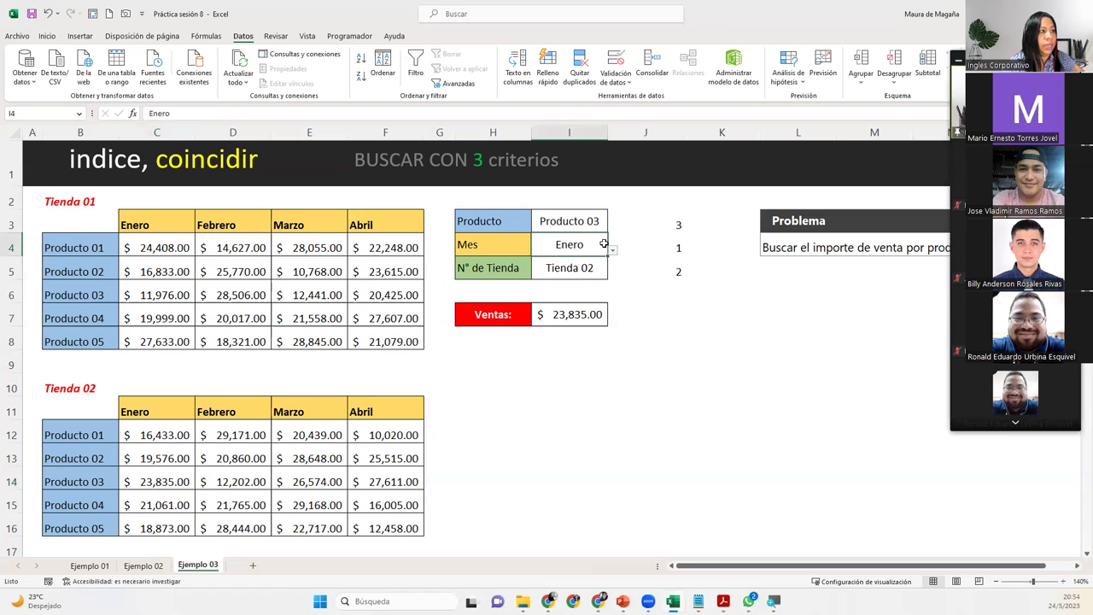
click(612, 250)
click(536, 296)
click(589, 219)
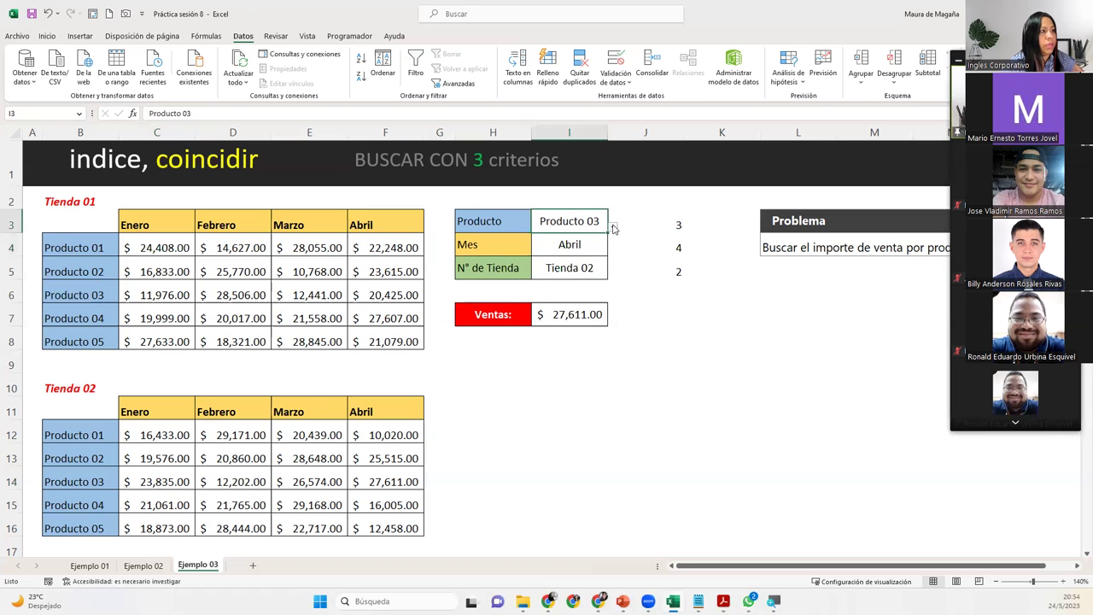
click(613, 227)
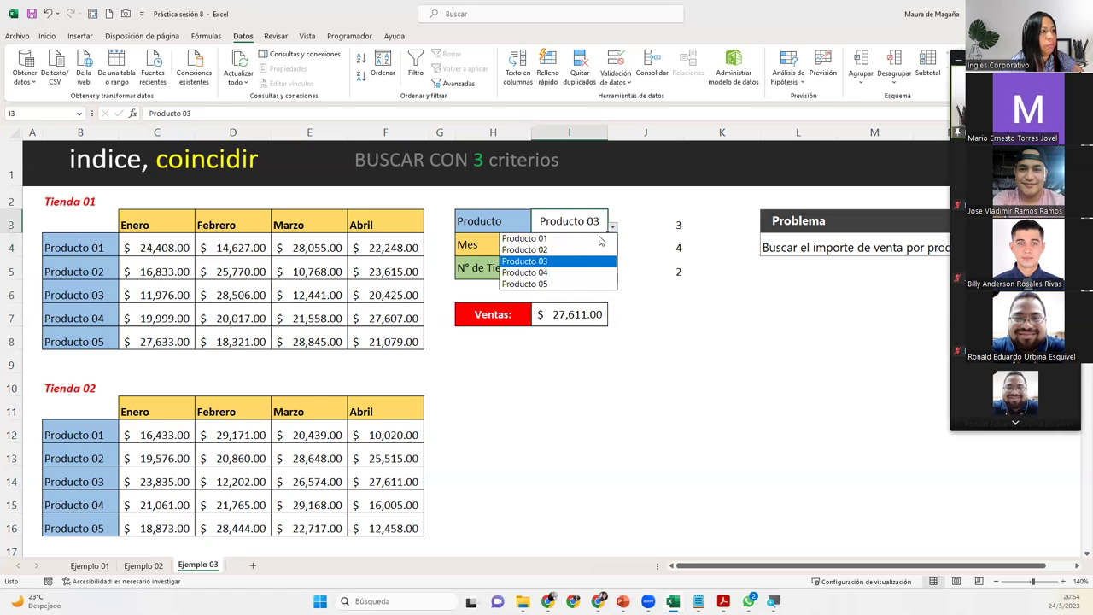
click(548, 285)
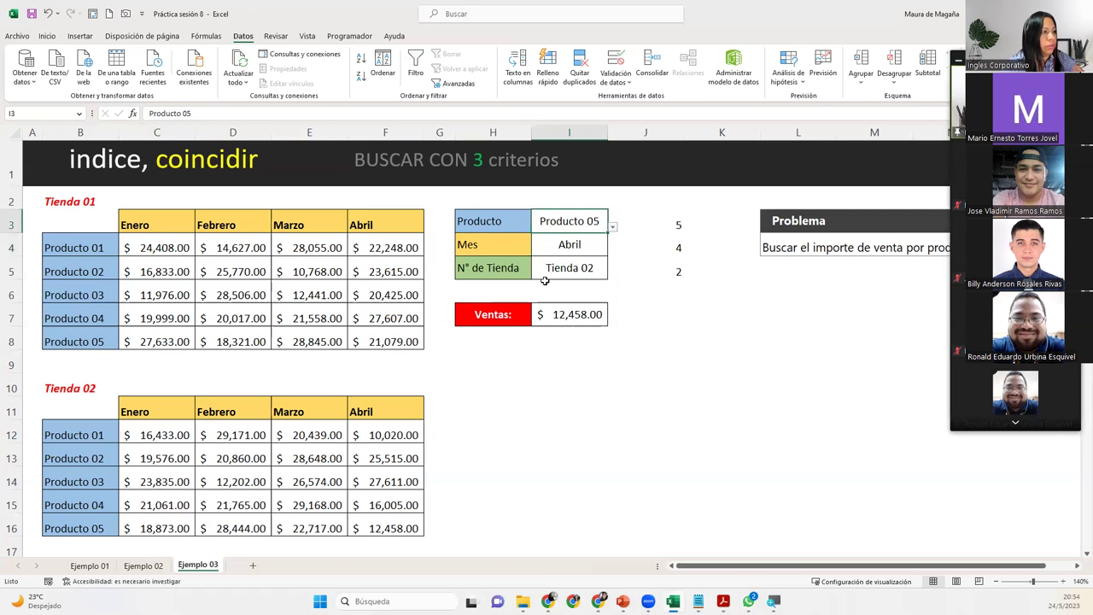
click(588, 319)
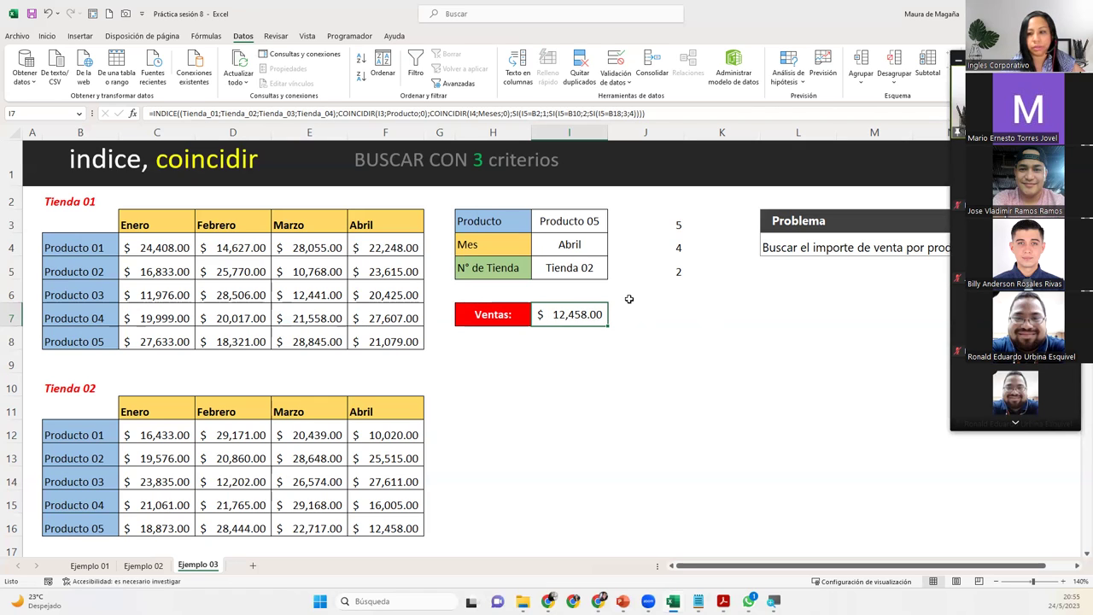
double_click(583, 314)
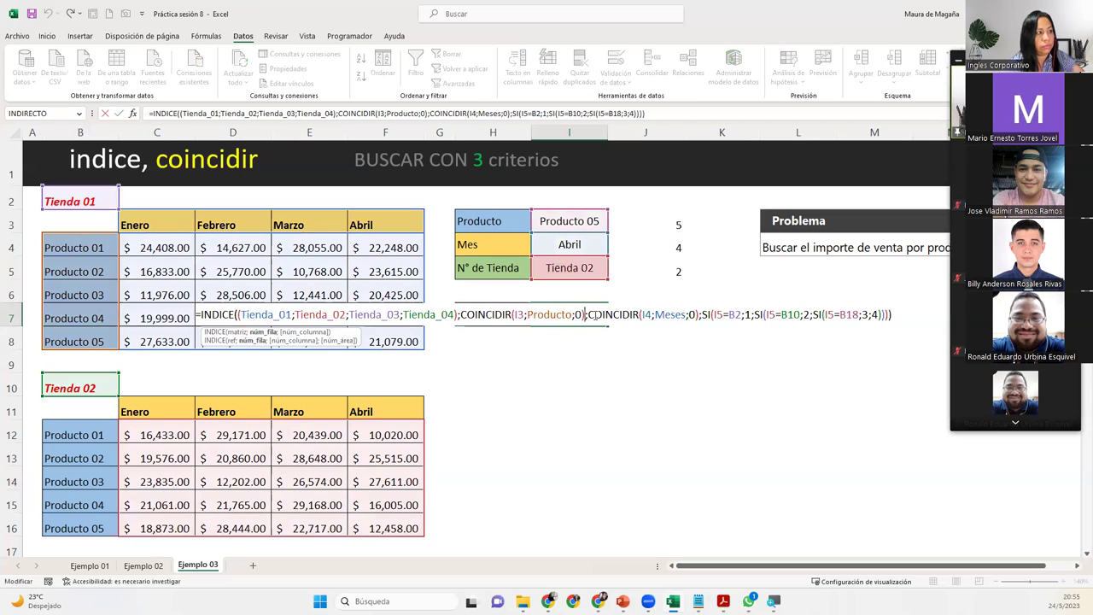
click(901, 316)
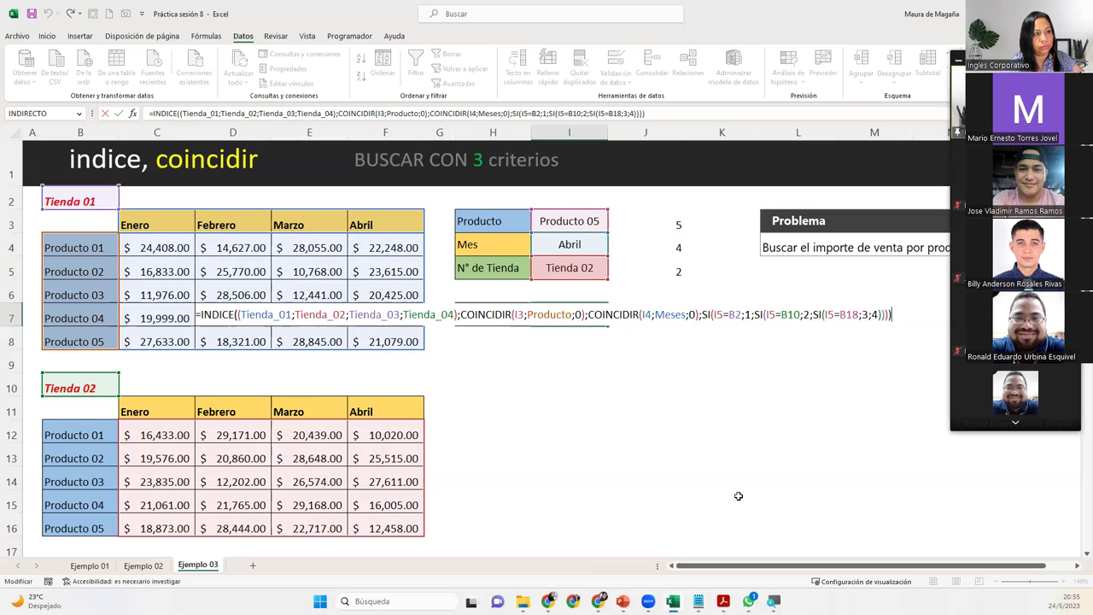
key(Return)
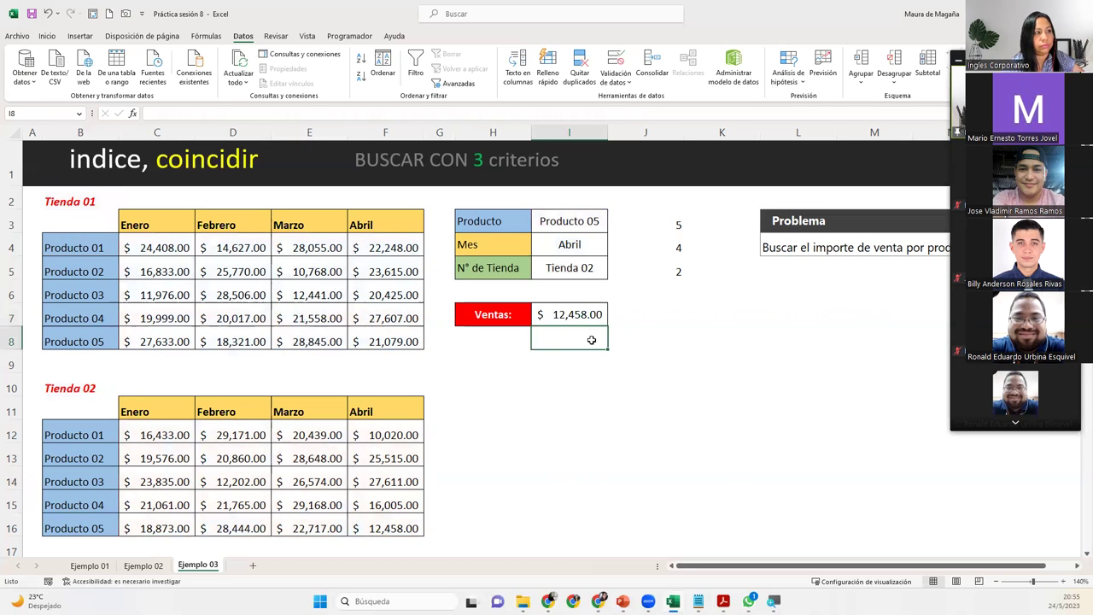
click(581, 318)
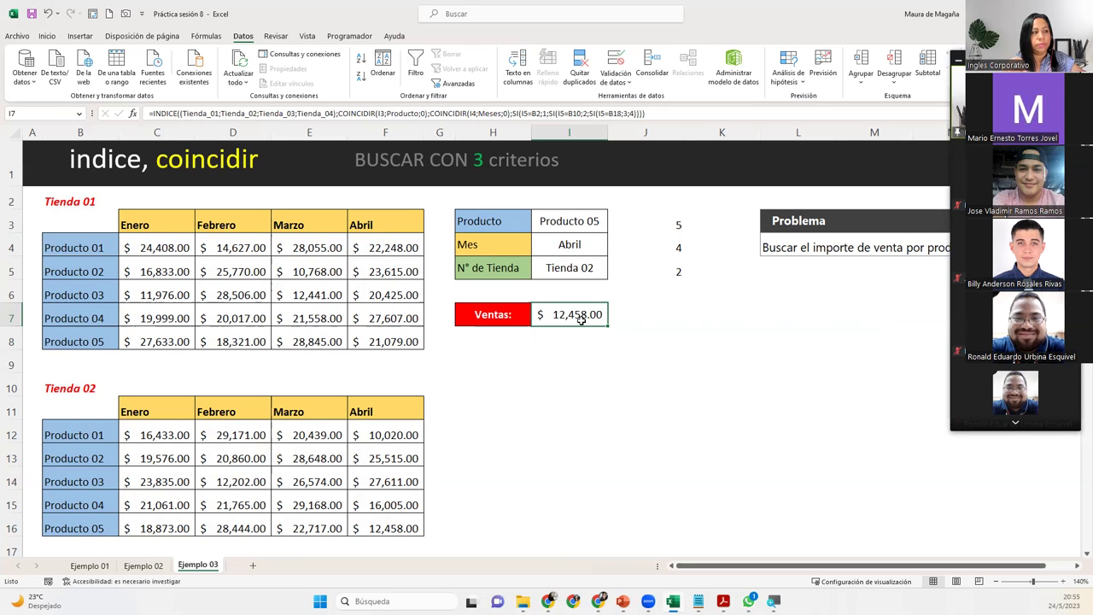
double_click(581, 318)
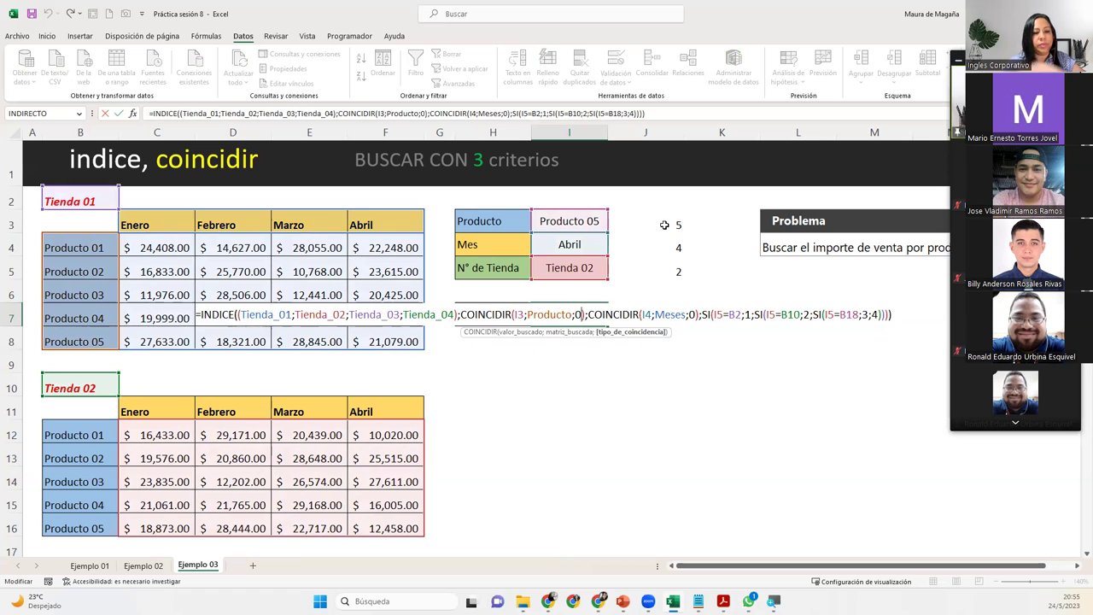
key(Escape)
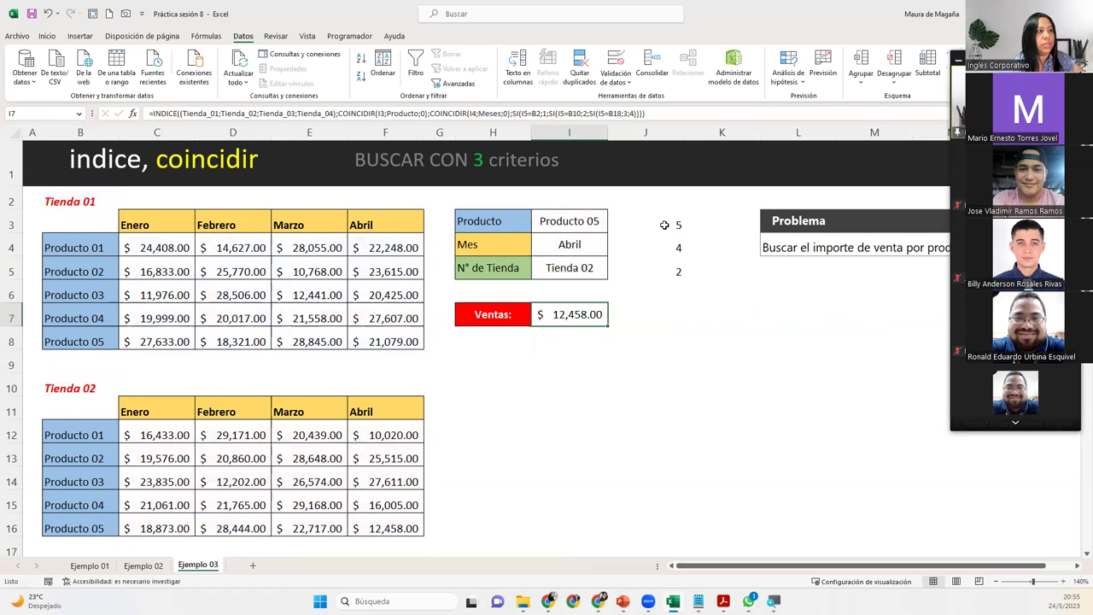
- Check the J3 product-position helper, switch the product to Producto 01, and open I7's formula
click(665, 225)
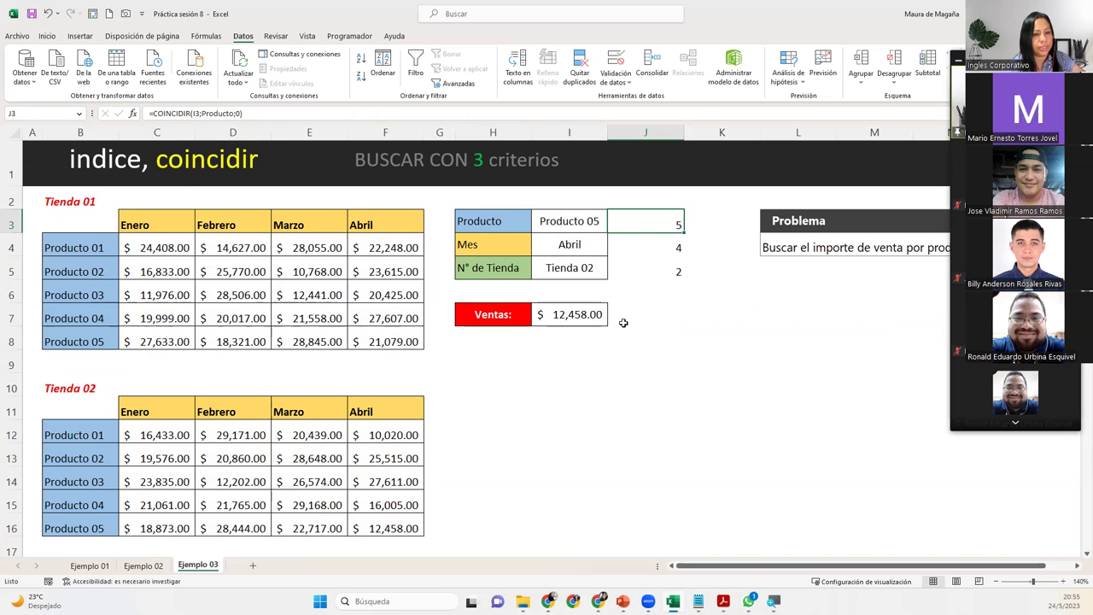
click(591, 221)
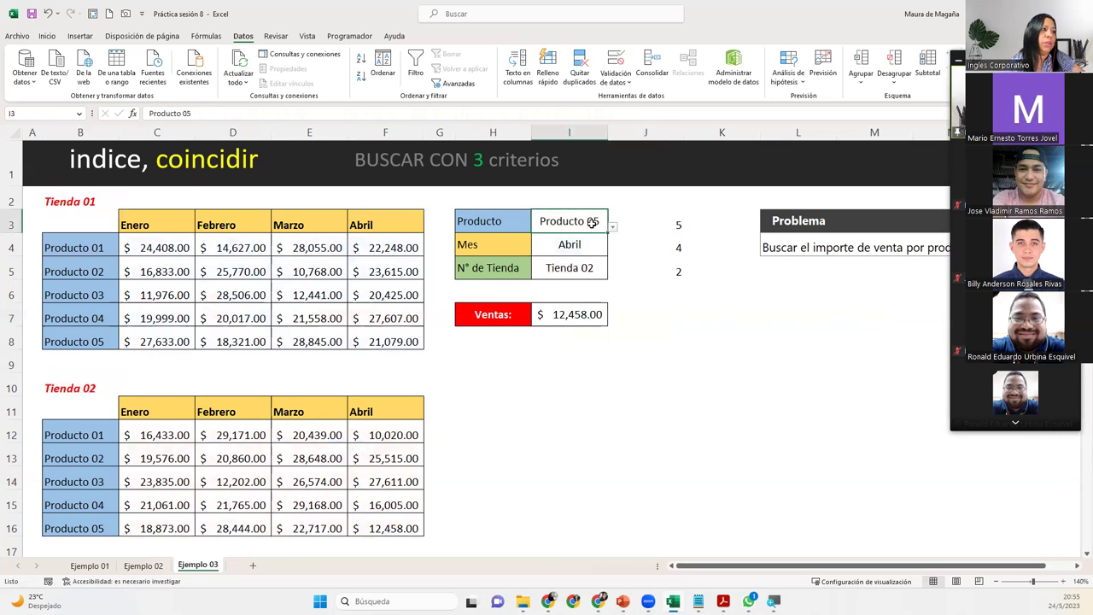
click(613, 228)
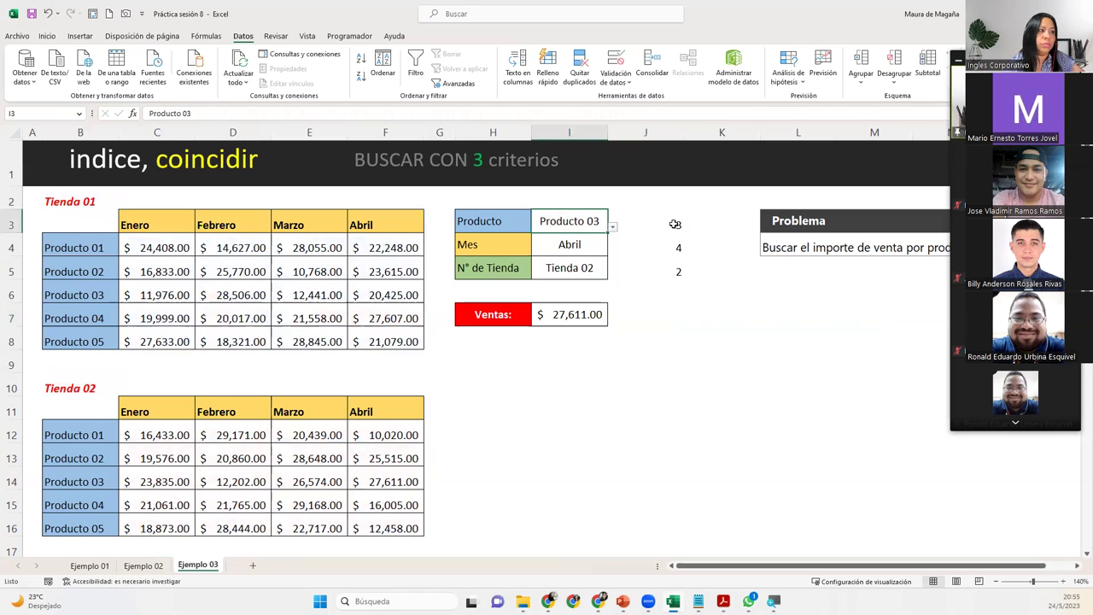
click(613, 226)
click(590, 240)
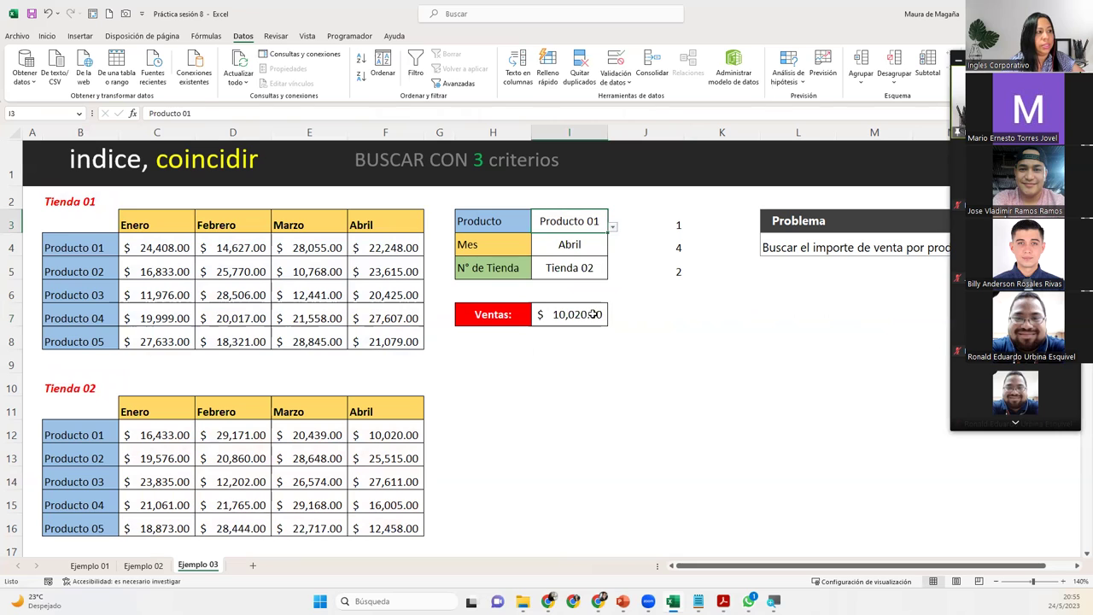
double_click(593, 314)
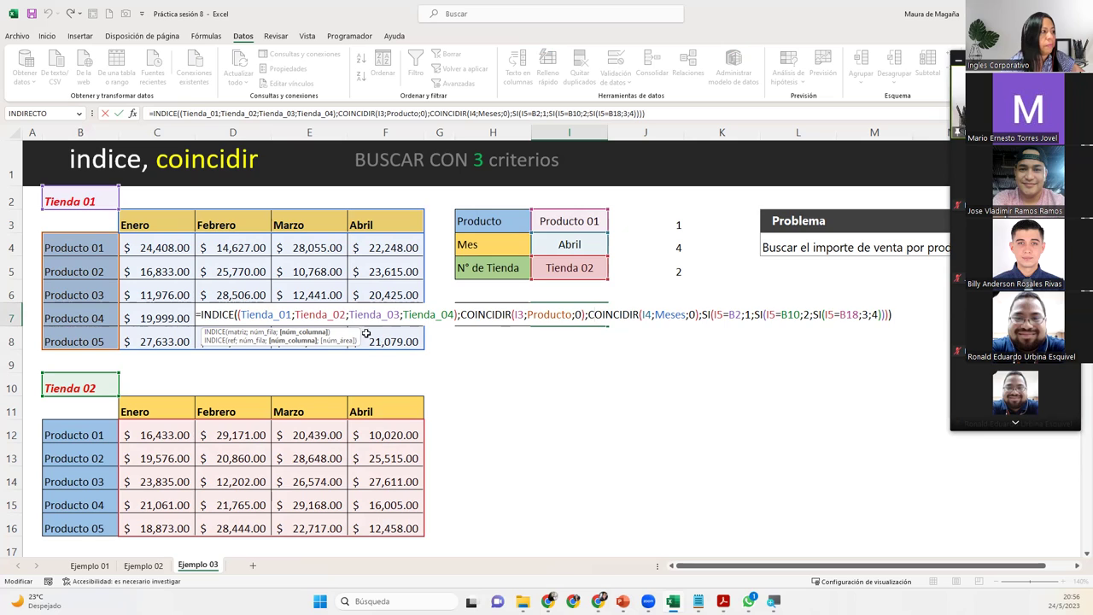
- Review the nested SI store part of the Ventas formula and commit it unchanged ($10,020.00)
click(340, 341)
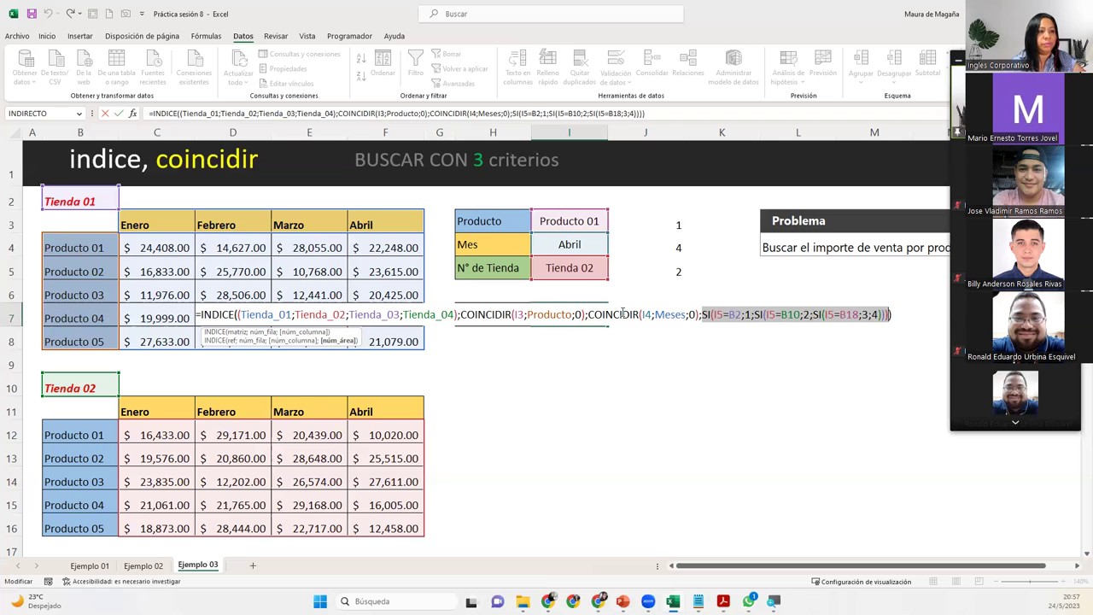
click(907, 317)
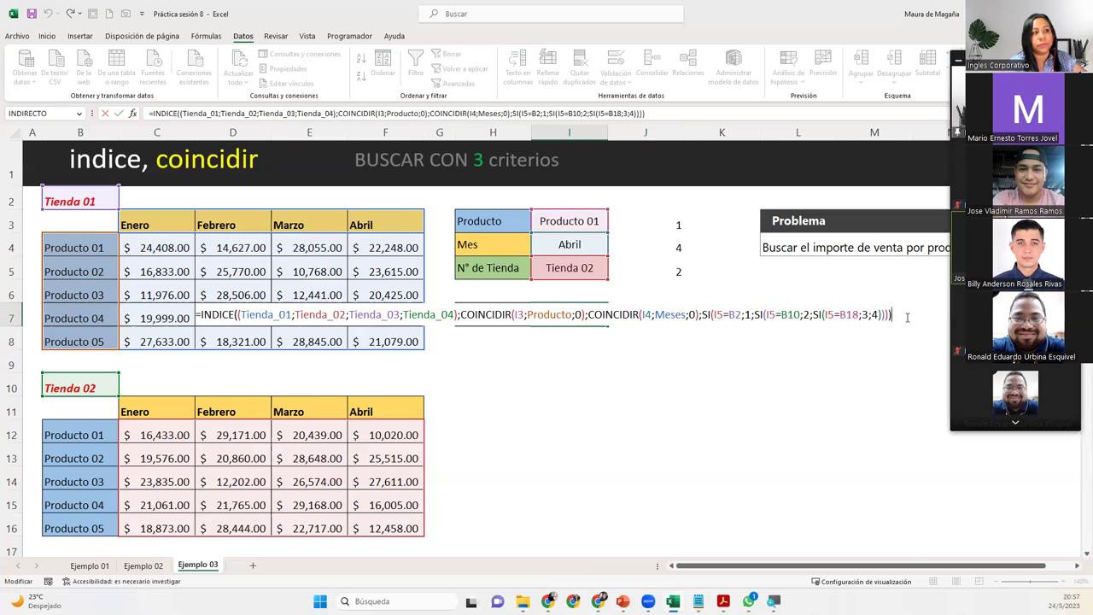
key(Return)
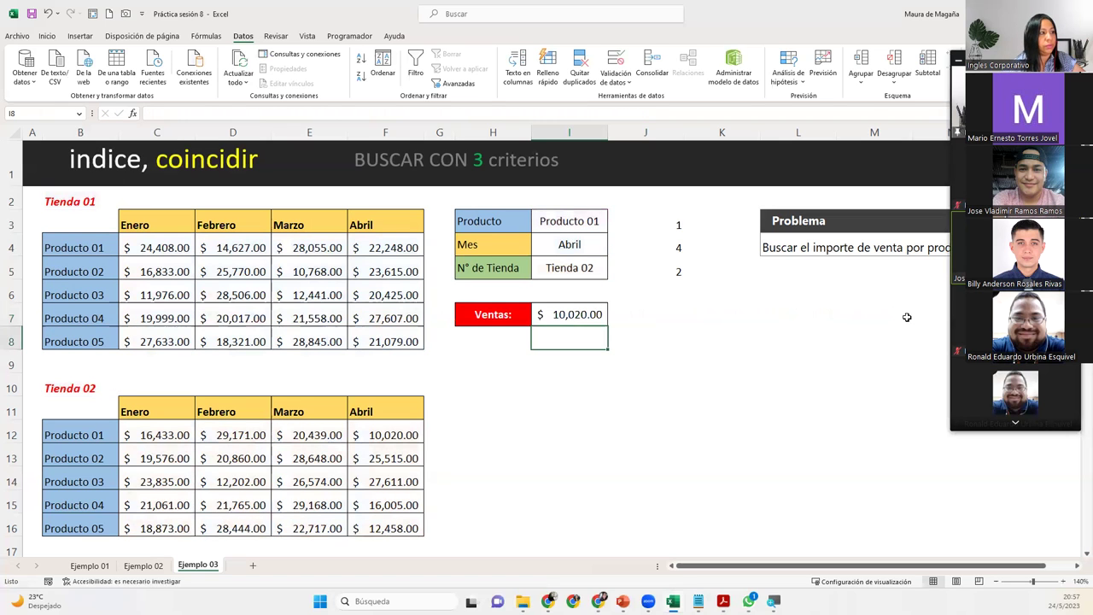
click(570, 308)
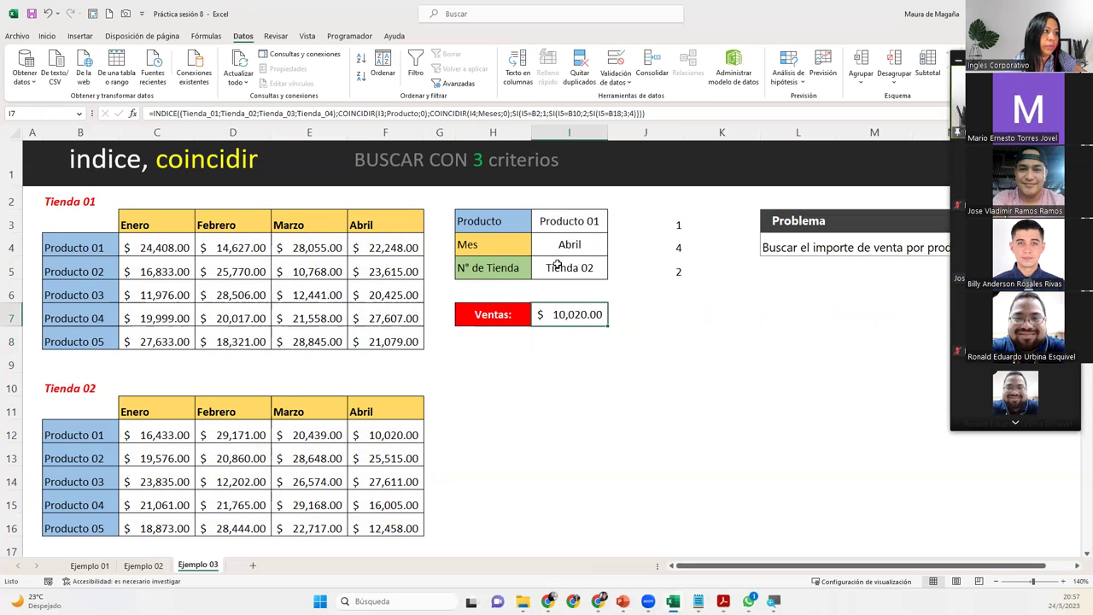
click(565, 269)
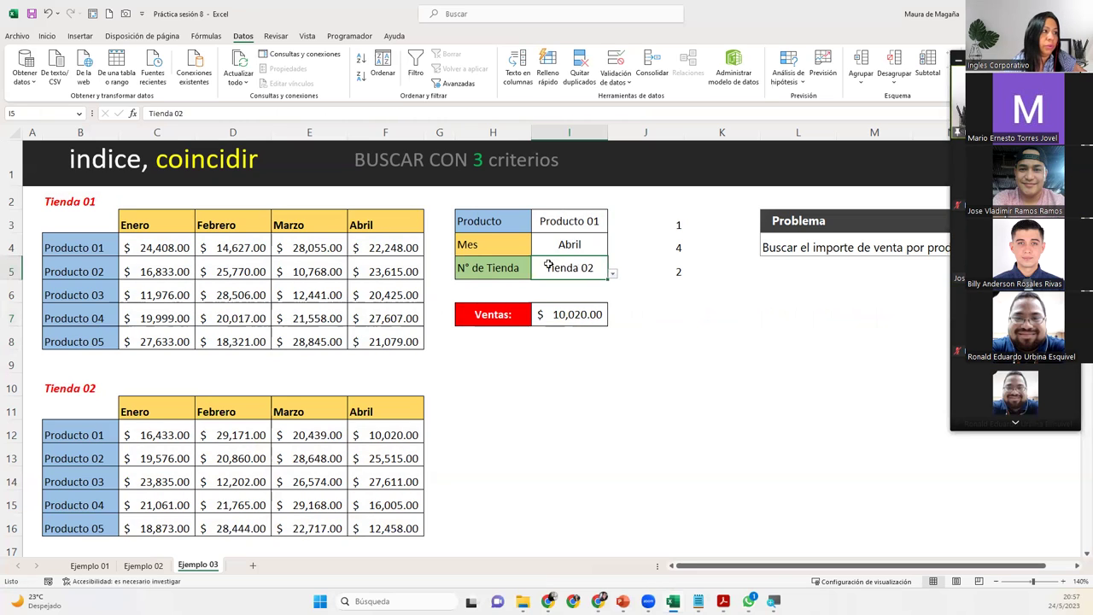
click(594, 245)
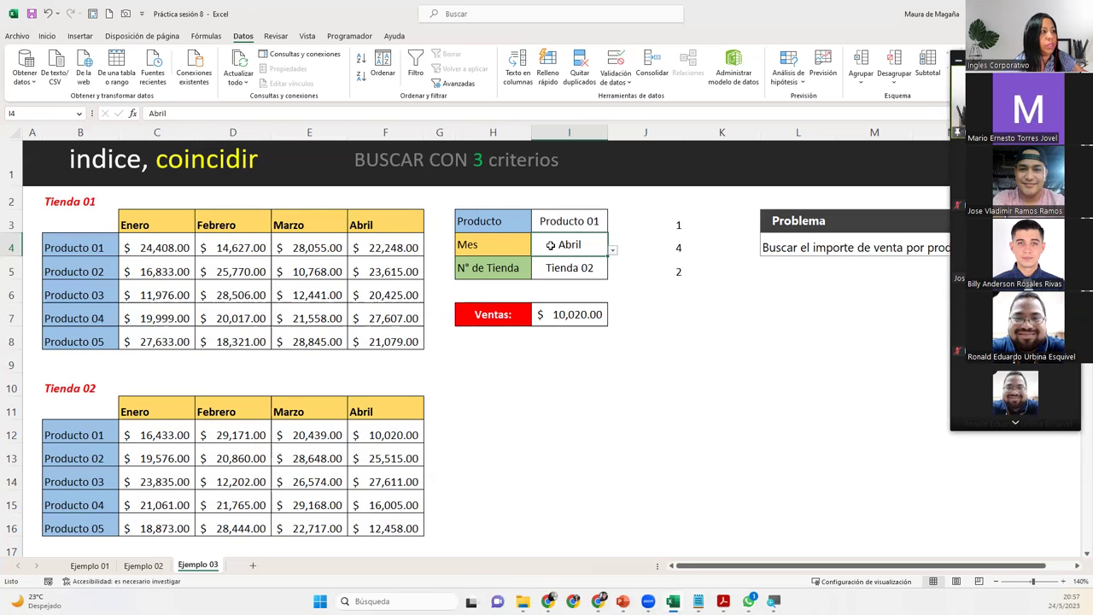
click(569, 269)
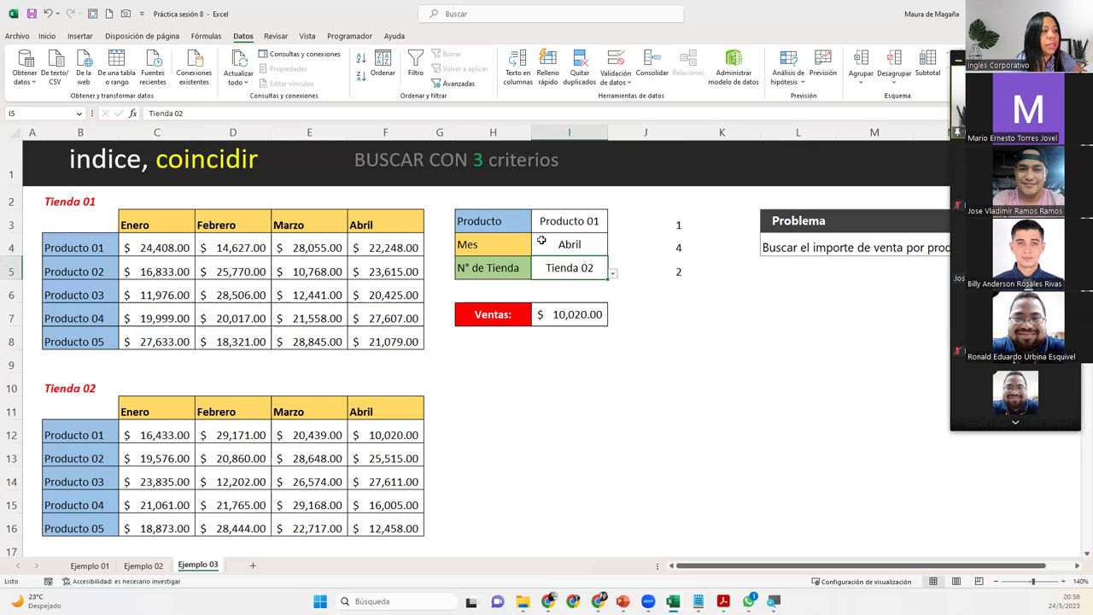
click(548, 244)
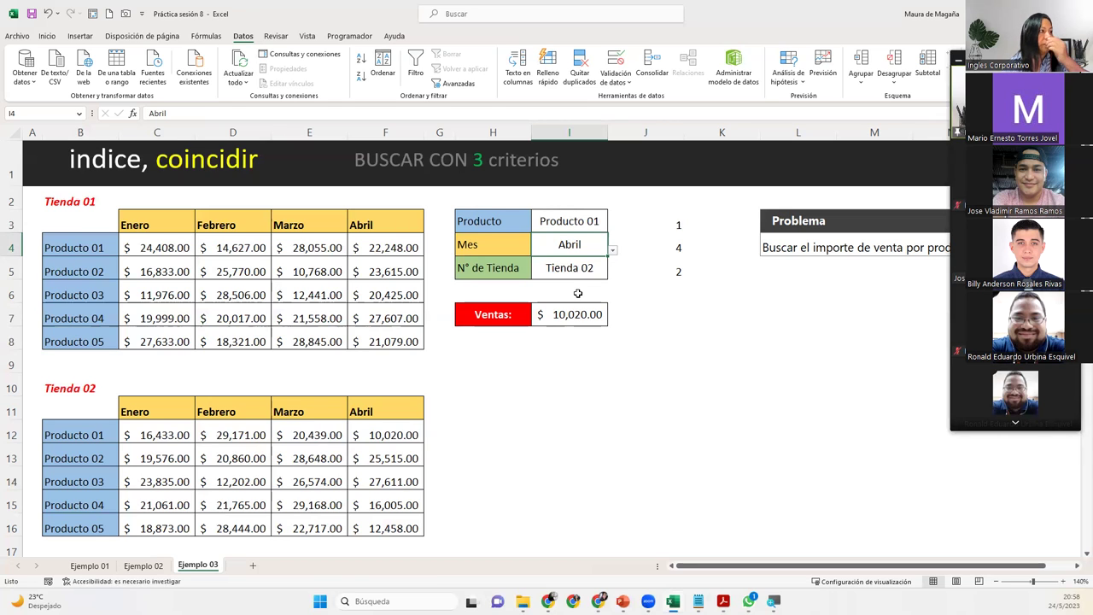
click(578, 293)
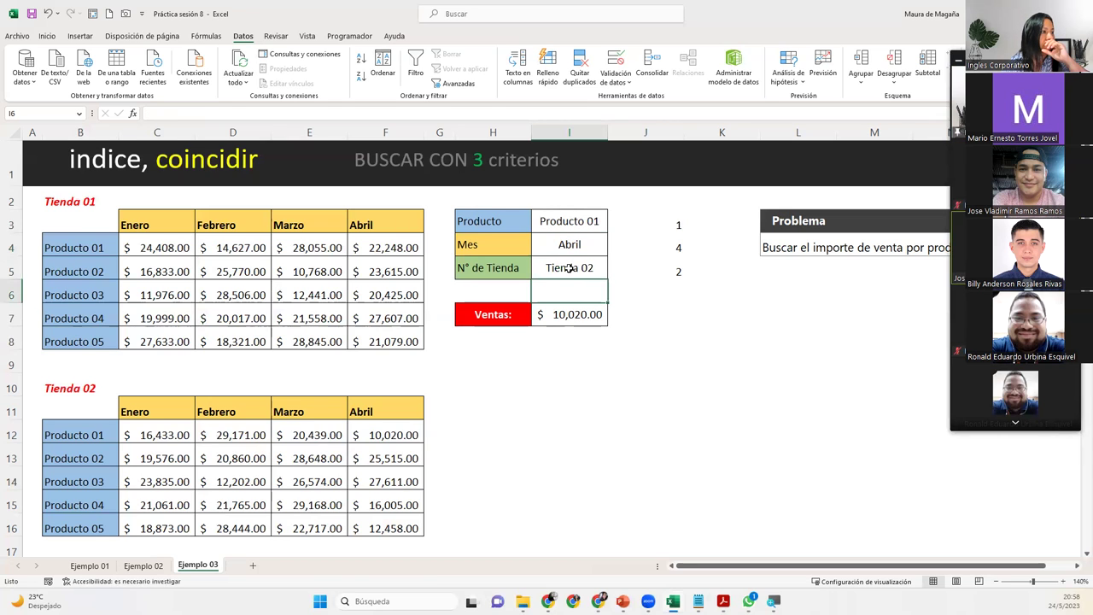
click(588, 268)
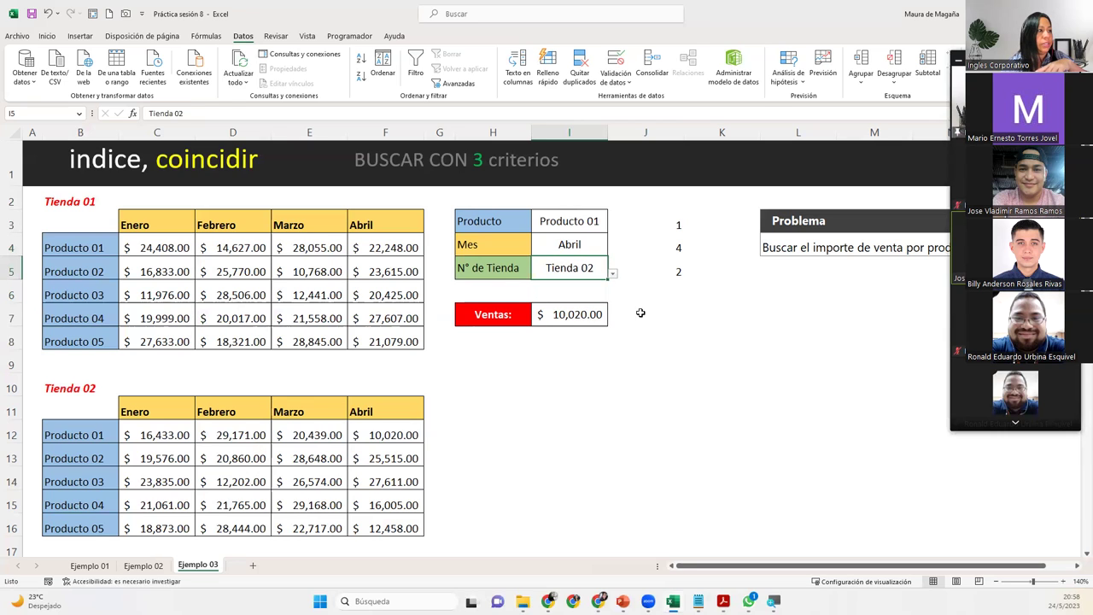
click(666, 297)
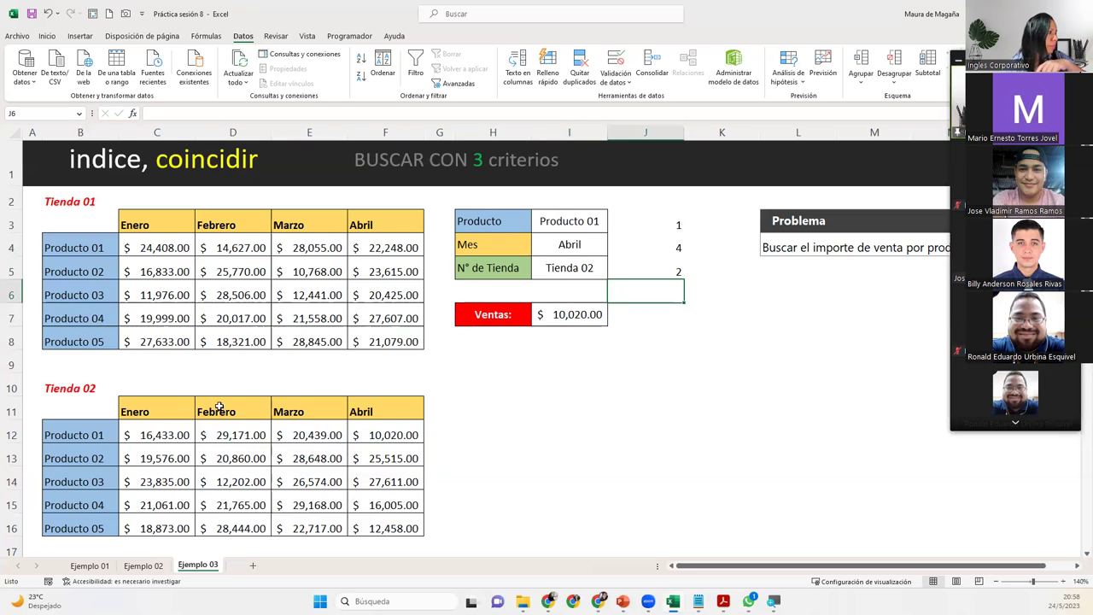
- Enter Mayo, Junio, Julio and Agosto as Tienda 02's headers in C11:F11
click(183, 409)
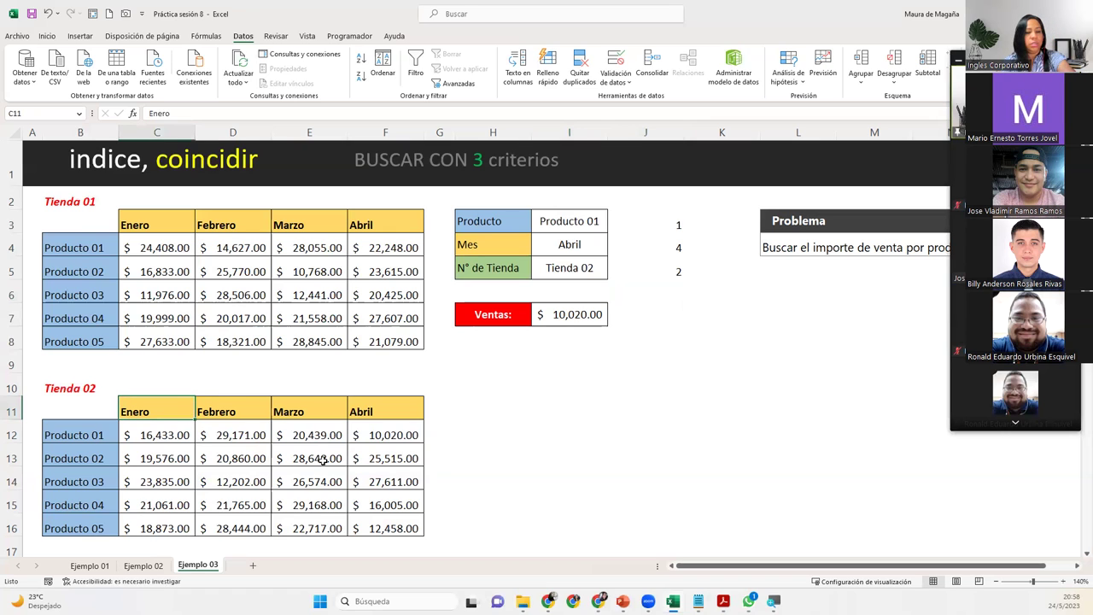
text(Mayo)
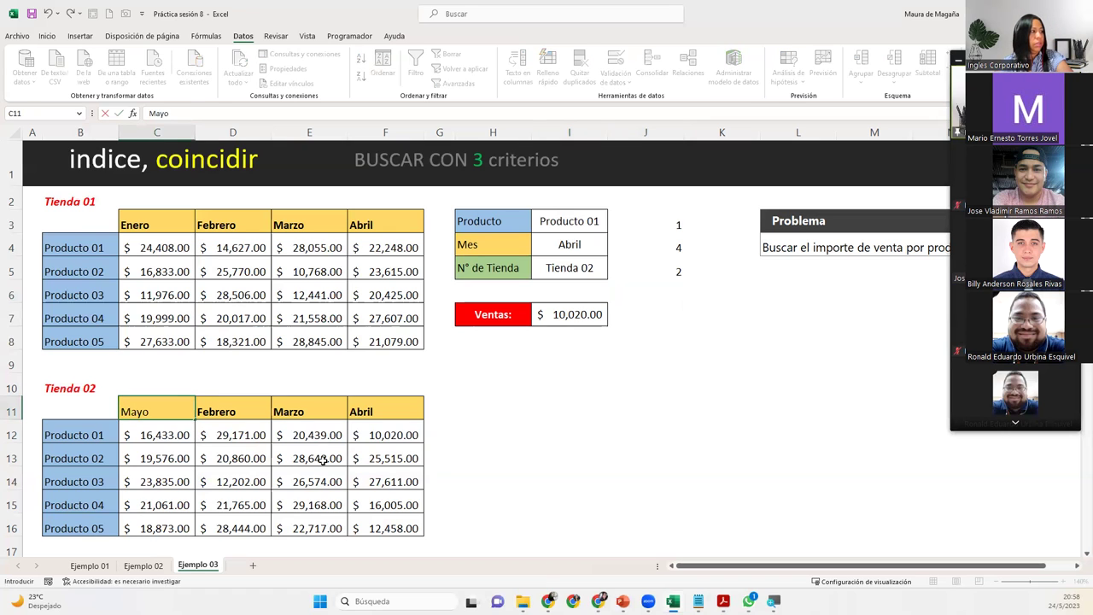
key(Tab)
text(Junio)
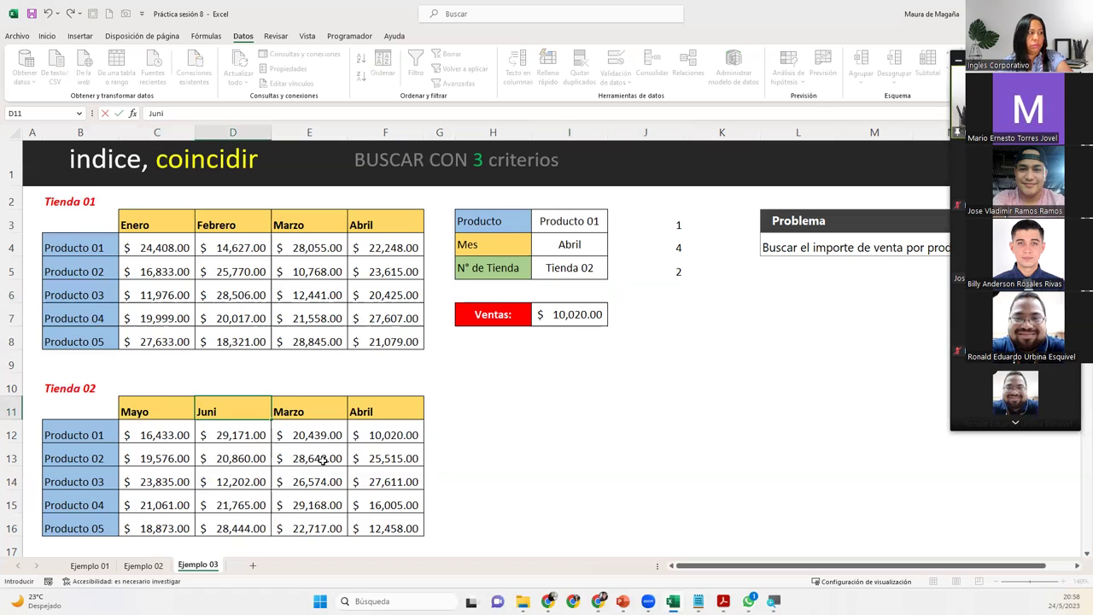
key(Tab)
text(Julio)
key(Tab)
text(Agosto)
key(Return)
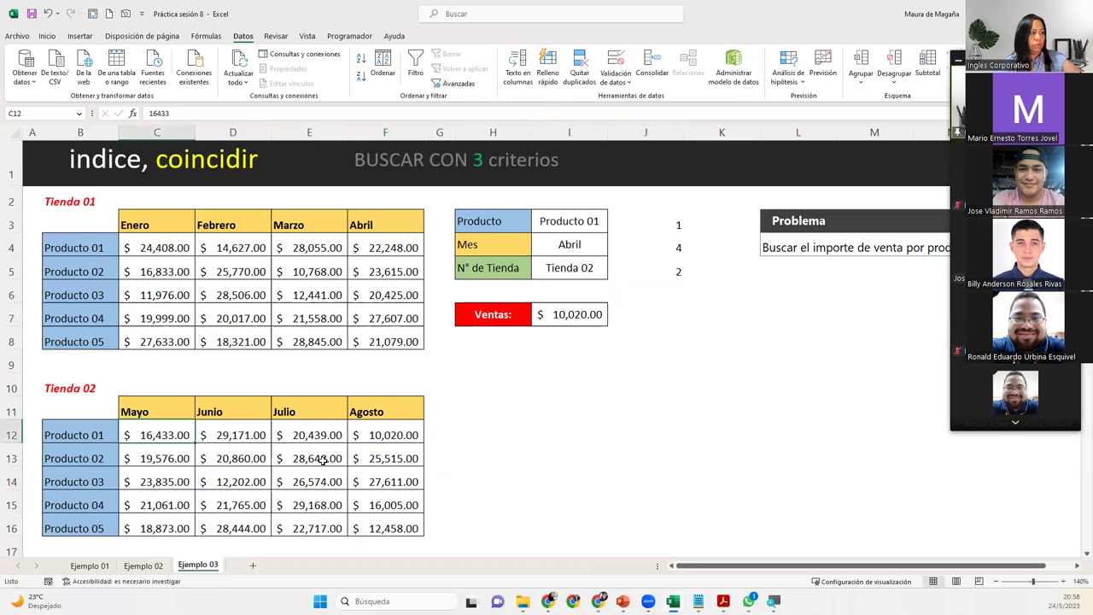
click(666, 297)
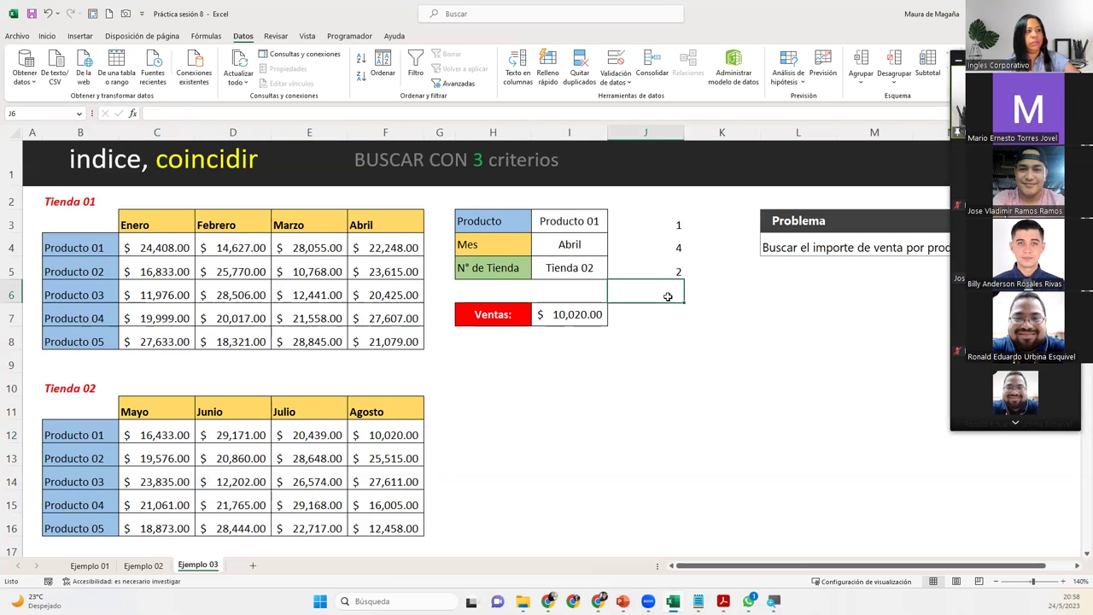
click(588, 271)
click(652, 301)
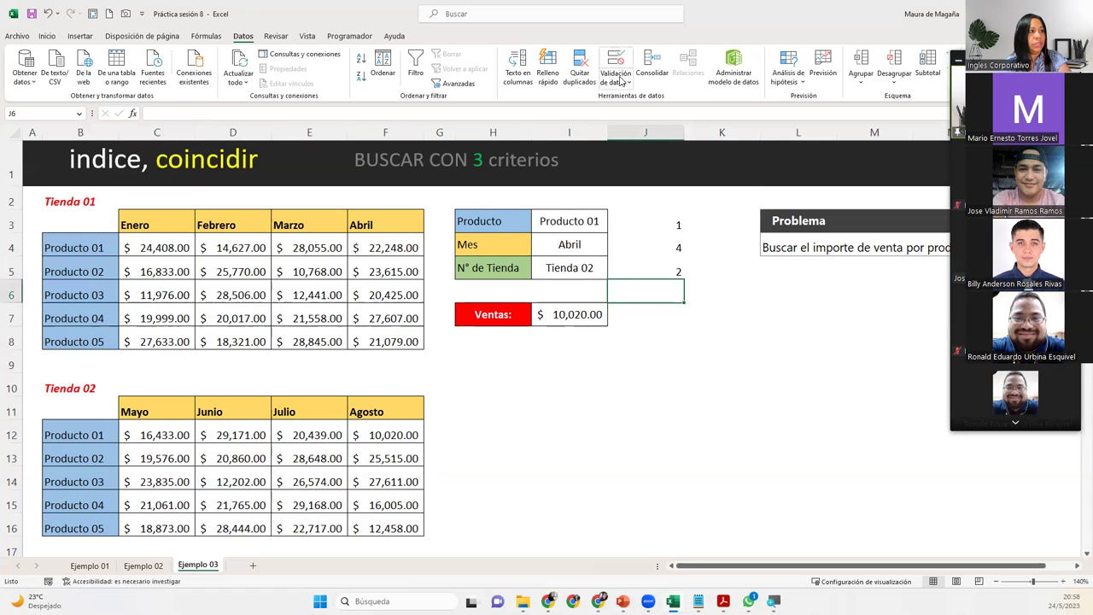
click(620, 71)
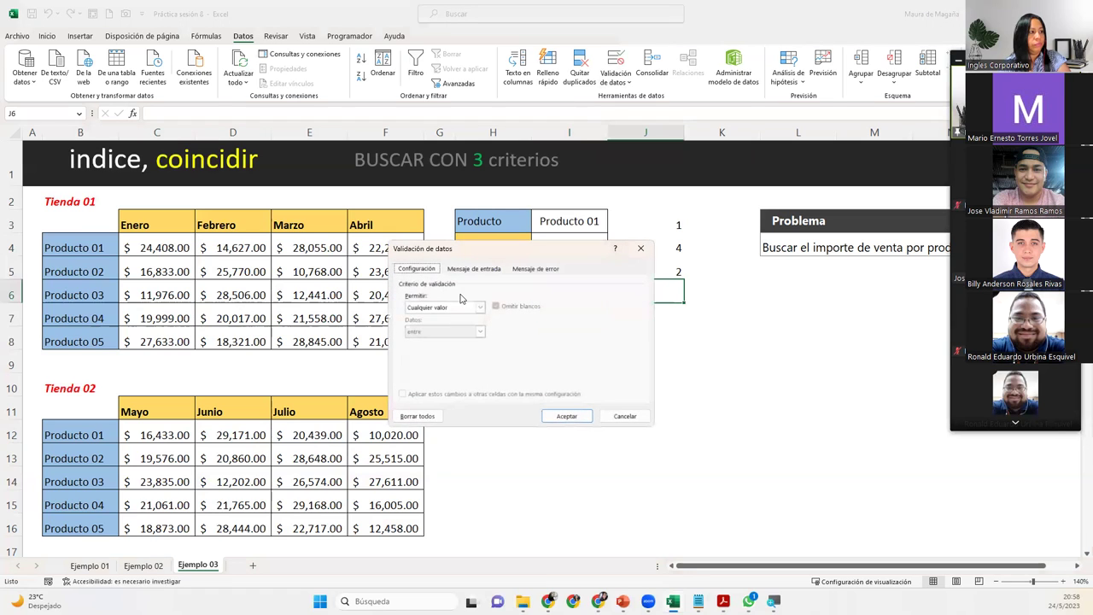
click(461, 307)
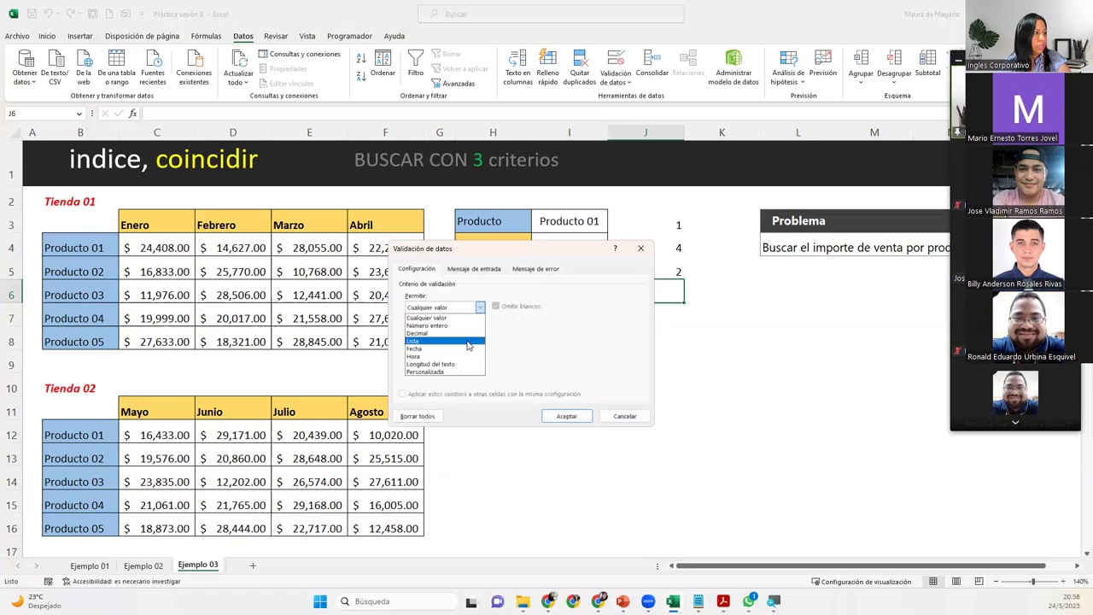
click(468, 343)
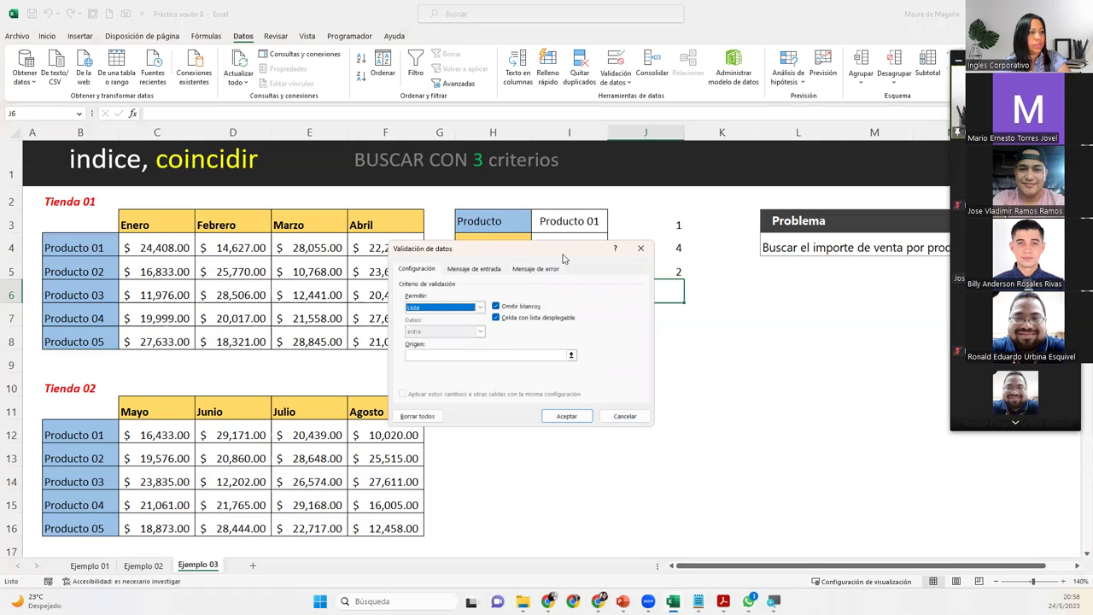
drag(563, 258, 803, 344)
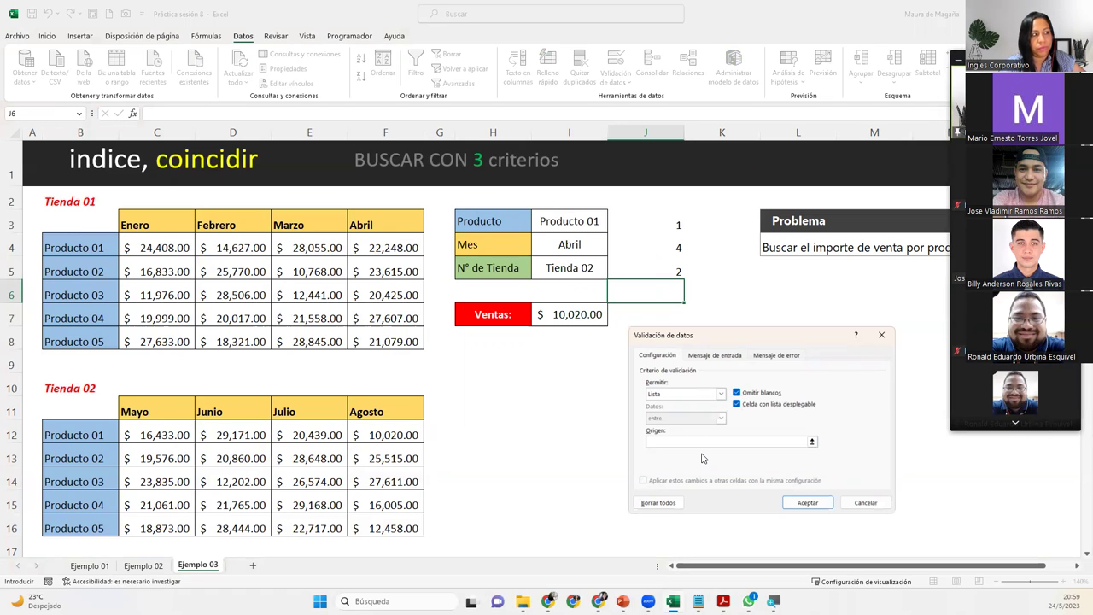
click(880, 337)
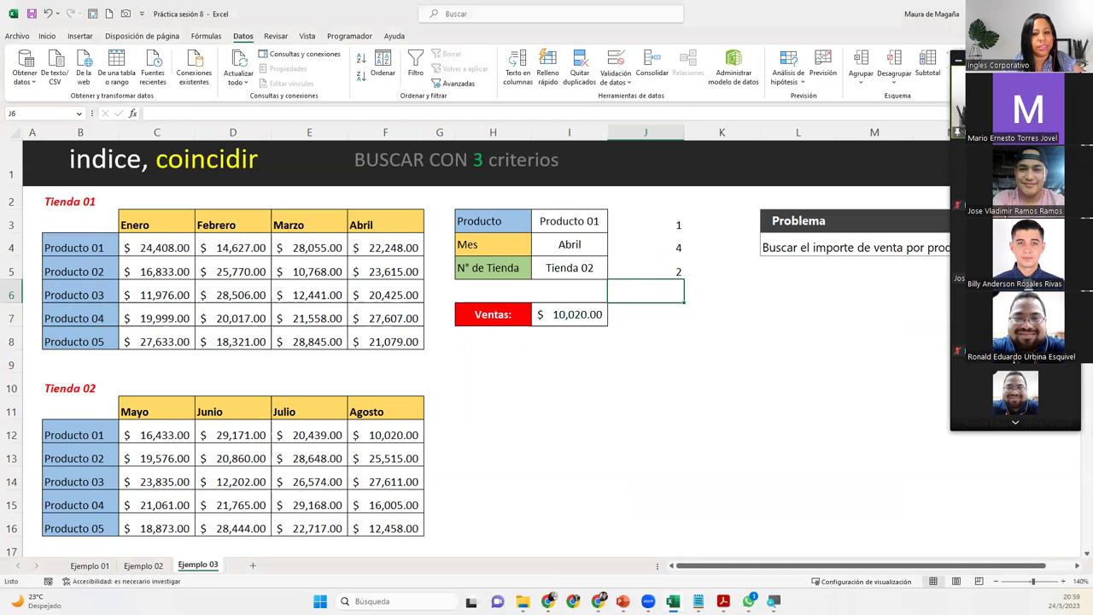
click(958, 129)
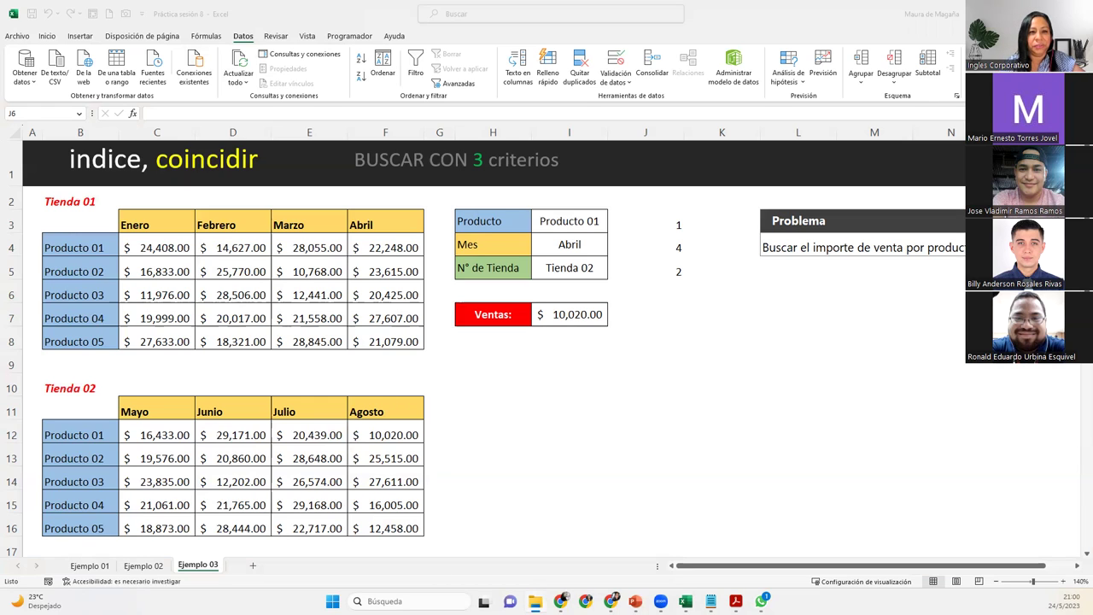
- Review DATOS's Argentina/Buenos Aires entry and column D country list, then go to Listas Dependientes
key(alt+Tab)
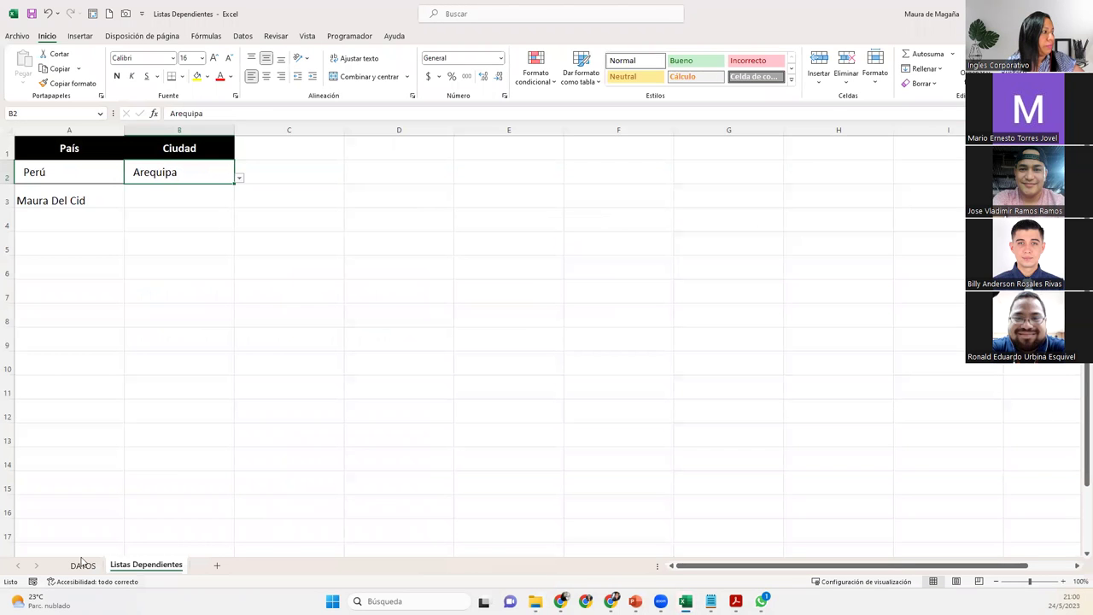
click(84, 566)
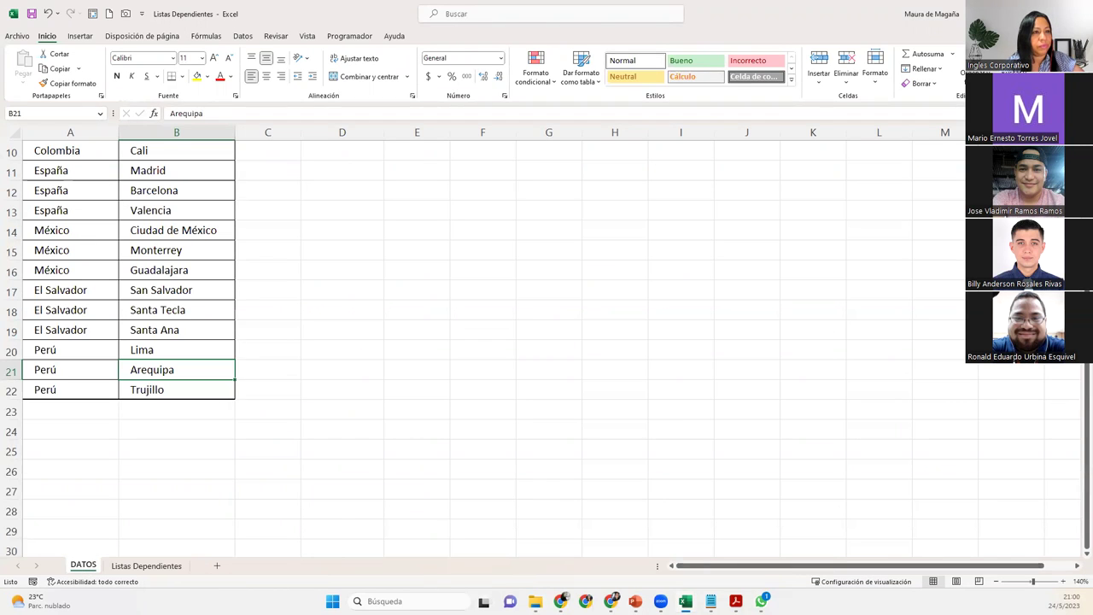
scroll(342, 342, up, 2)
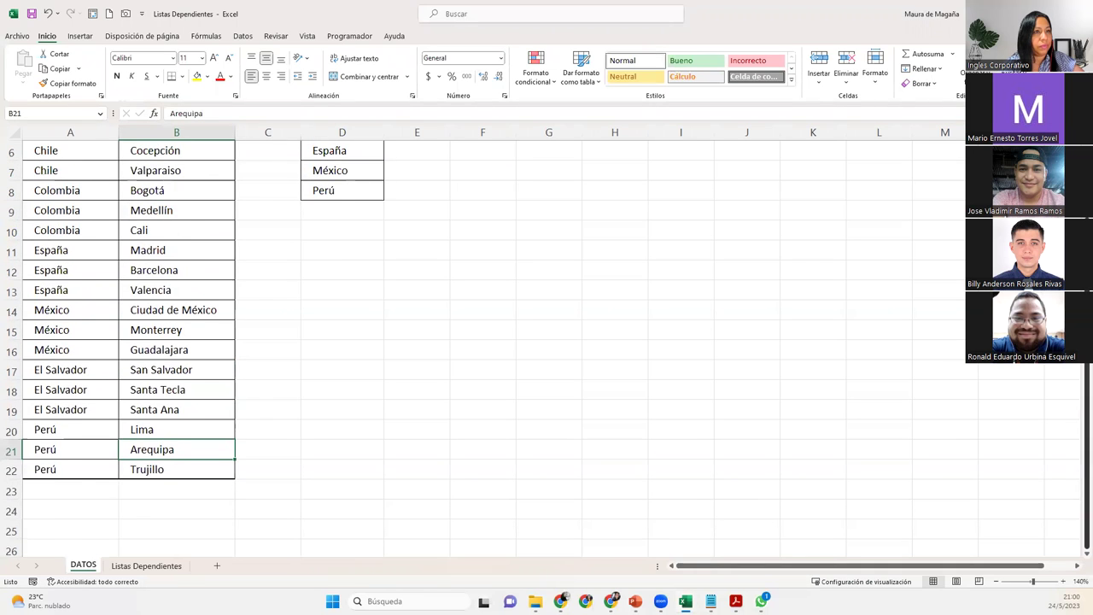
scroll(461, 249, up, 2)
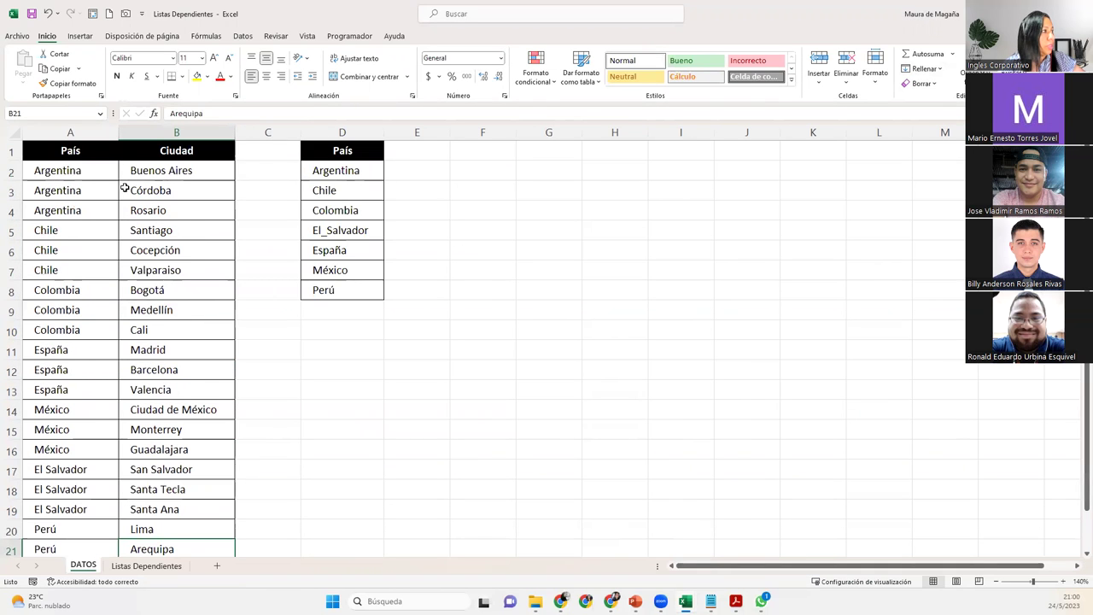
click(76, 173)
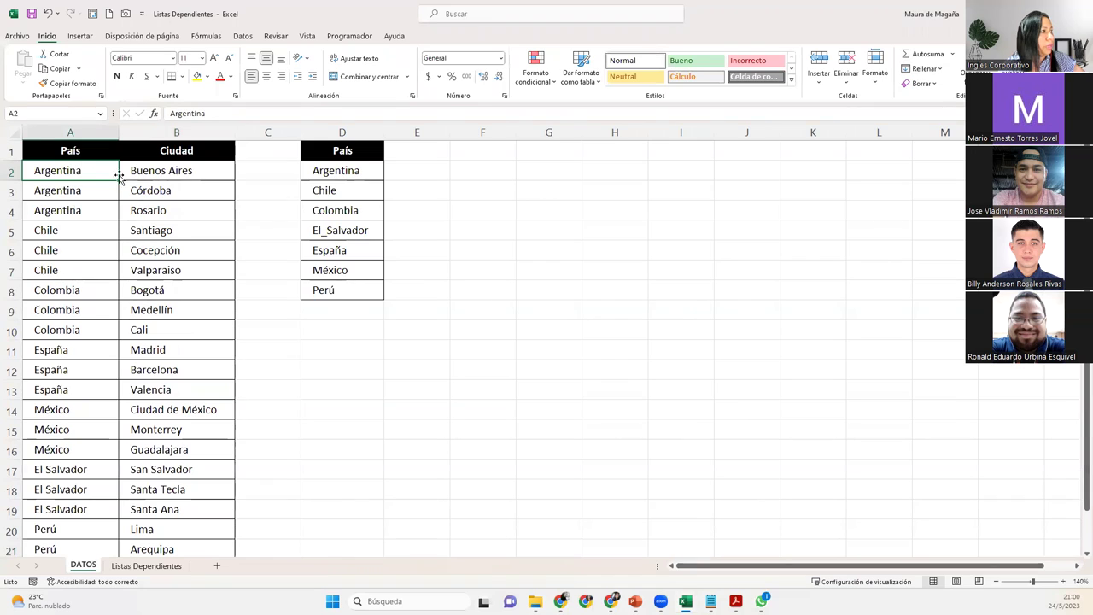
click(180, 167)
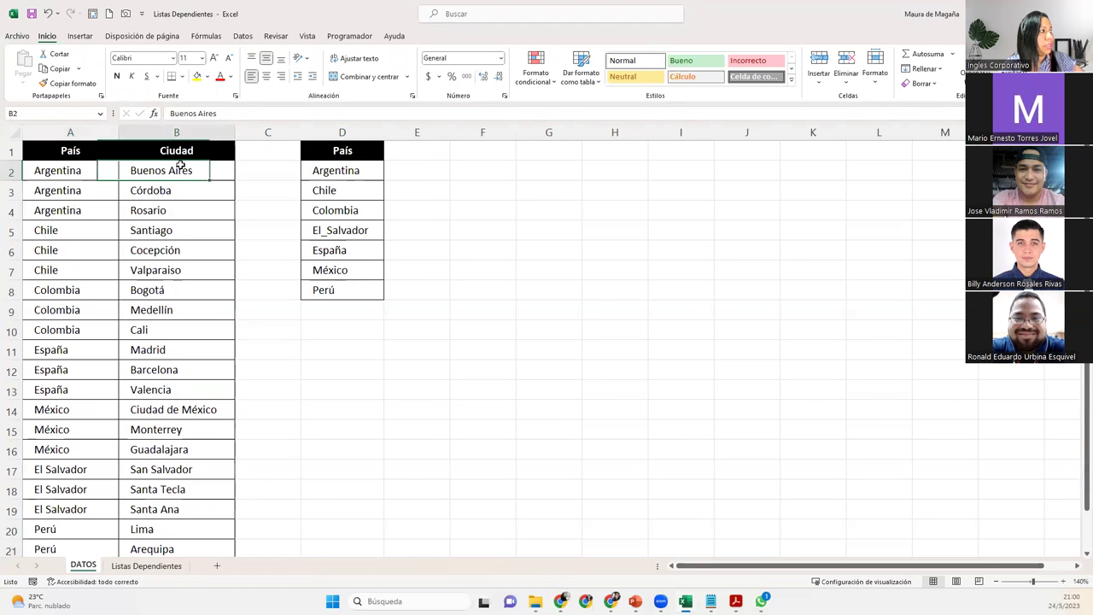
click(342, 168)
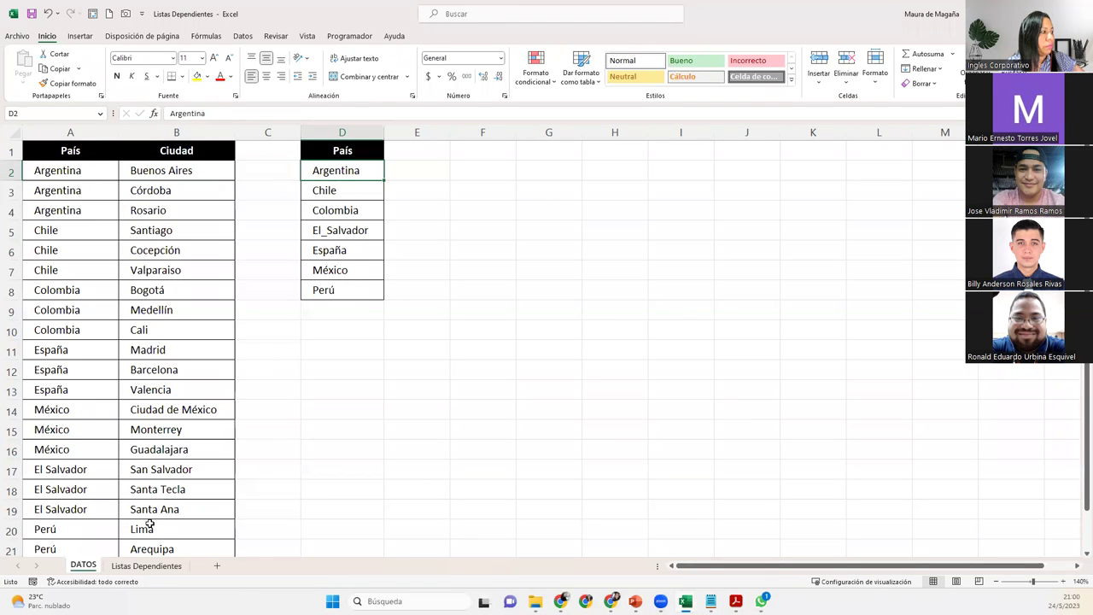
click(146, 565)
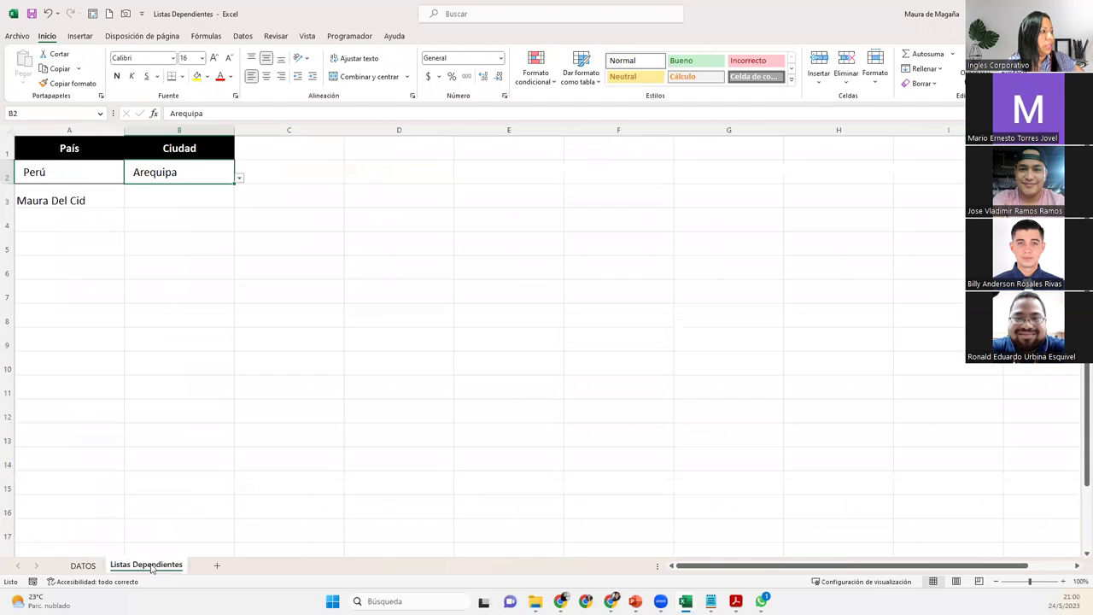
- Pick Colombia as País and Medellín as Ciudad
click(100, 181)
click(129, 178)
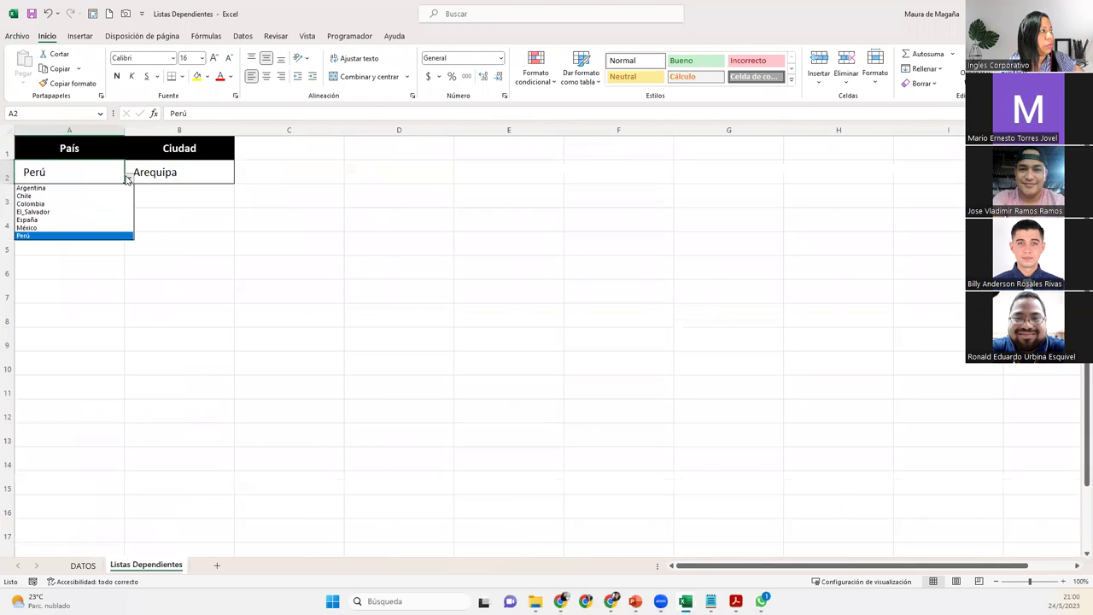
click(82, 204)
click(169, 173)
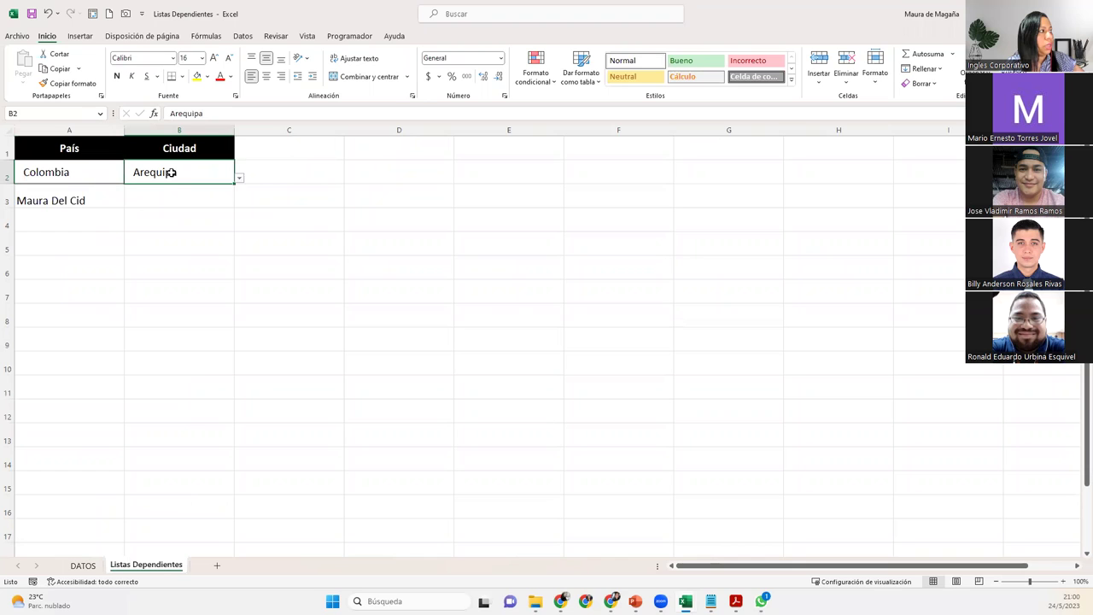
click(240, 178)
click(183, 193)
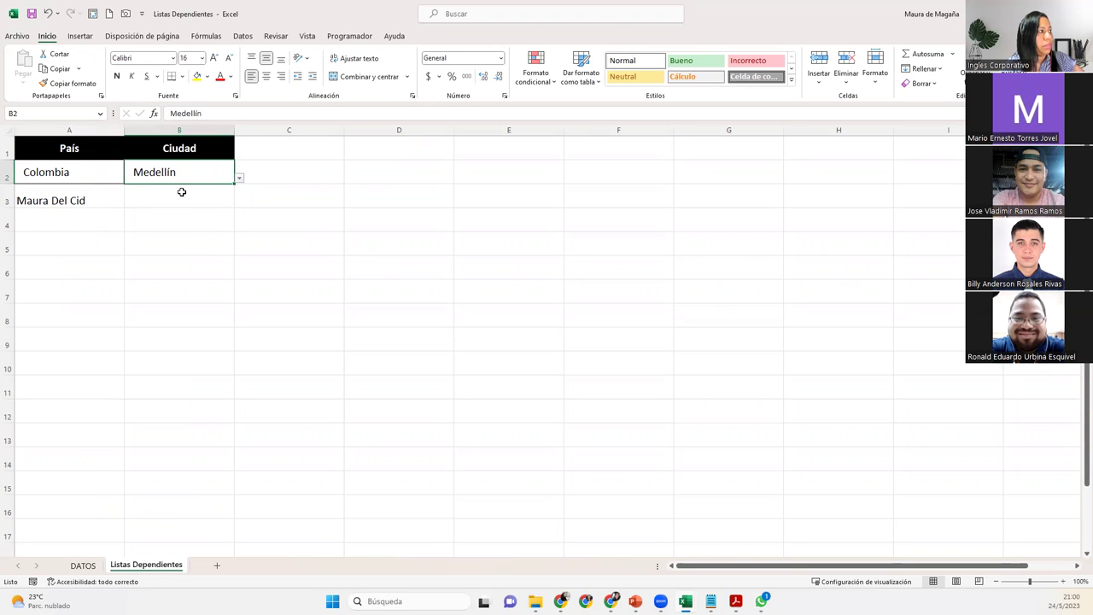
- Switch País to El_Salvador and Ciudad to Santa Ana
click(105, 166)
click(129, 179)
click(92, 208)
click(180, 173)
click(239, 178)
click(210, 204)
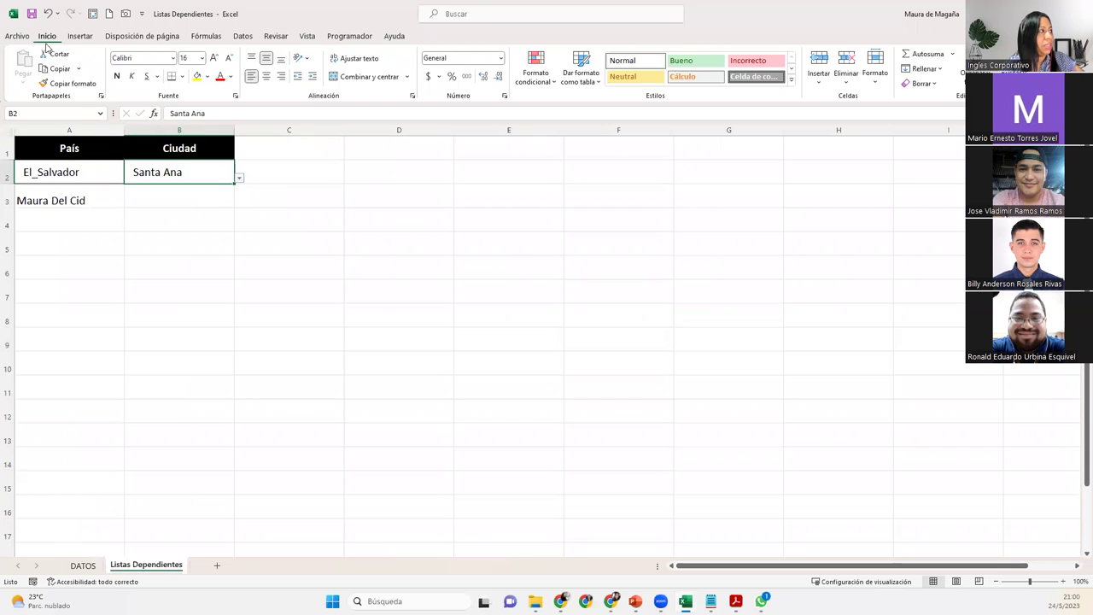
click(240, 37)
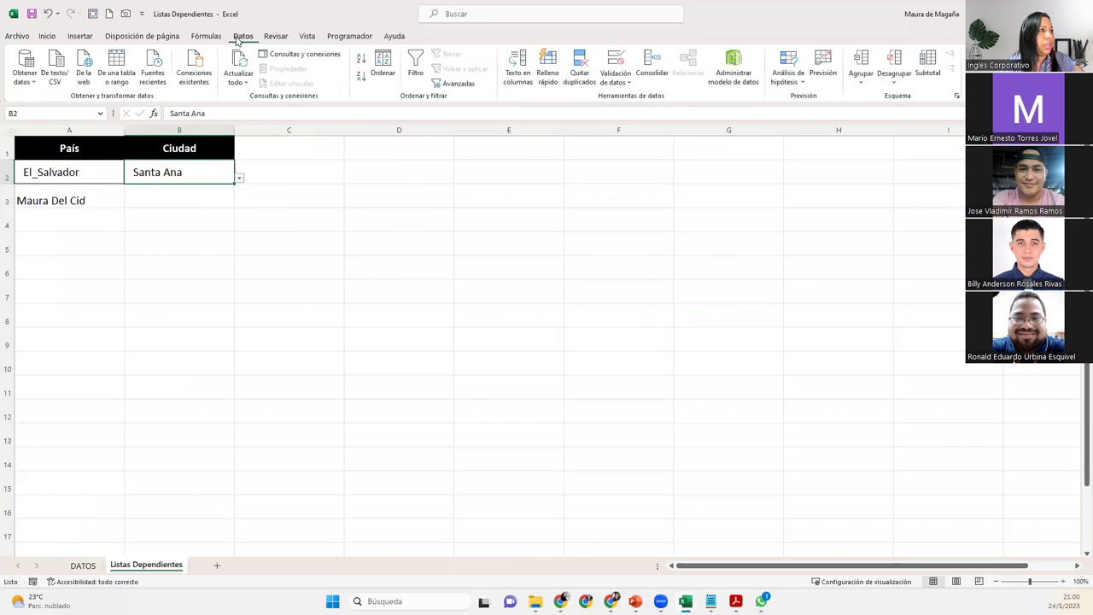
click(616, 65)
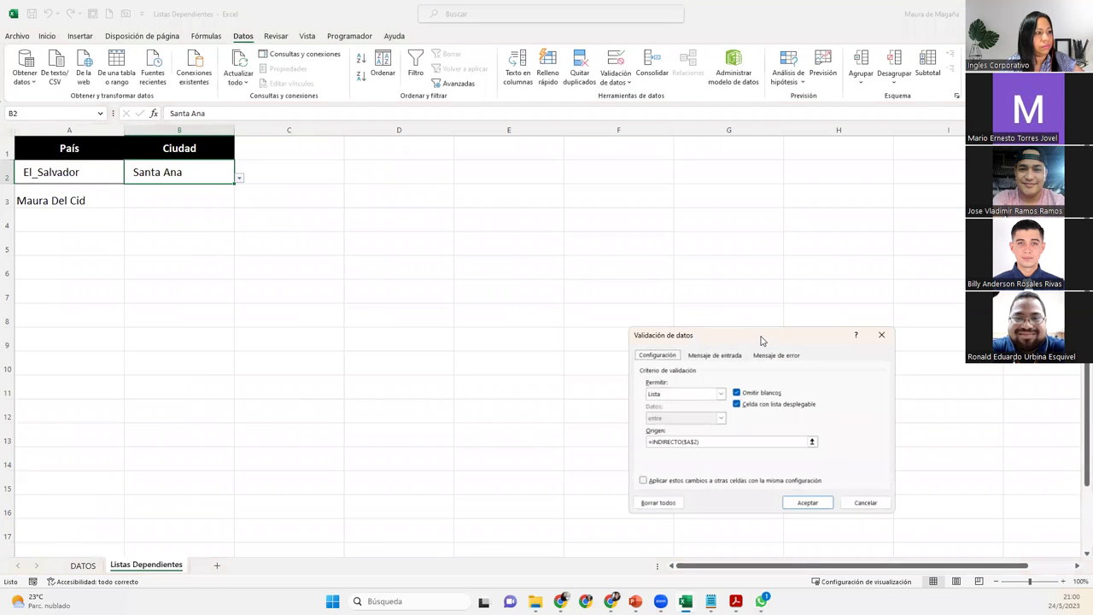
drag(760, 340, 500, 168)
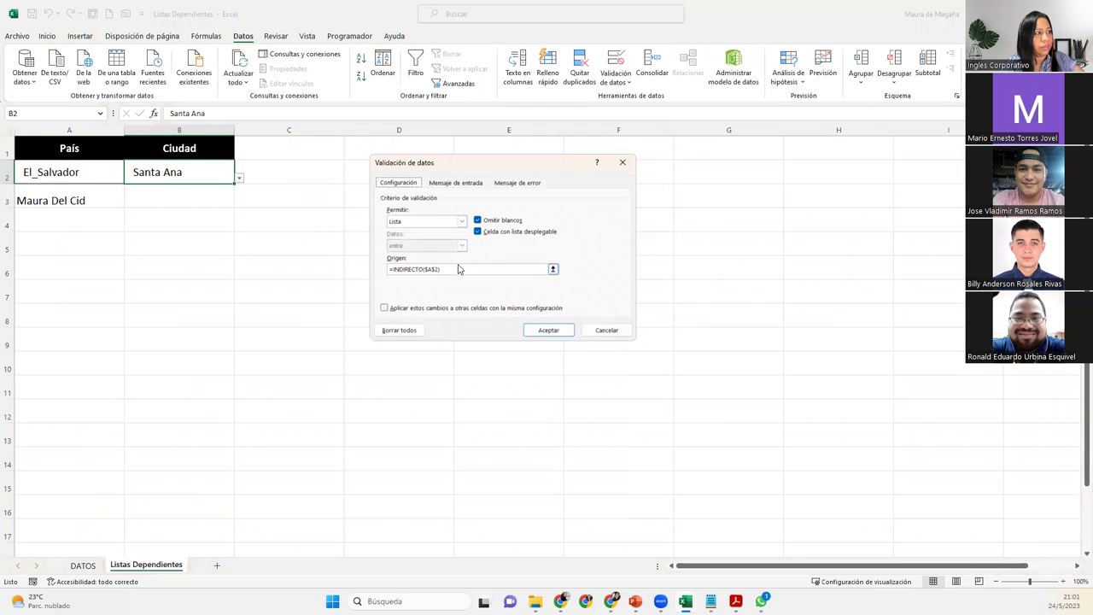
- View the País cell's validation source =Paises, then return to the DATOS sheet
key(Escape)
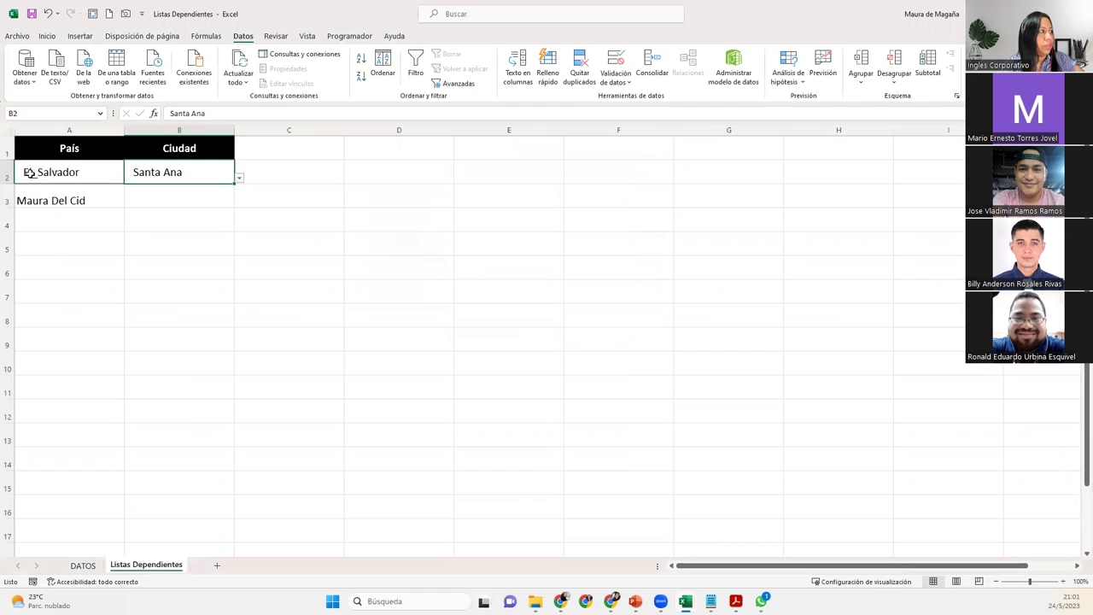
click(43, 172)
click(615, 60)
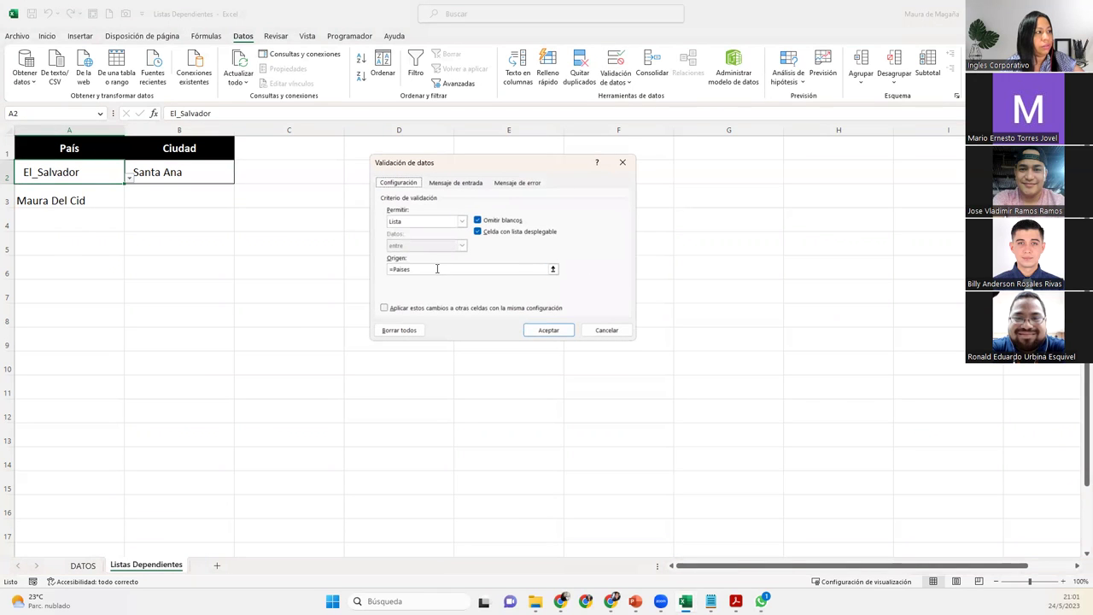
click(618, 161)
click(83, 565)
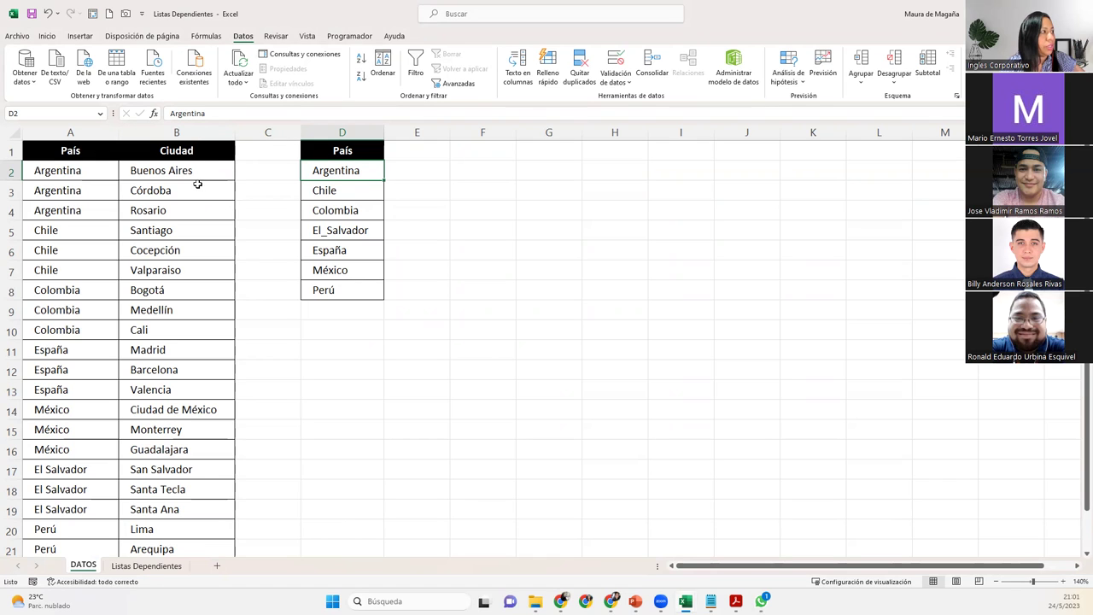
drag(51, 170, 49, 330)
click(47, 229)
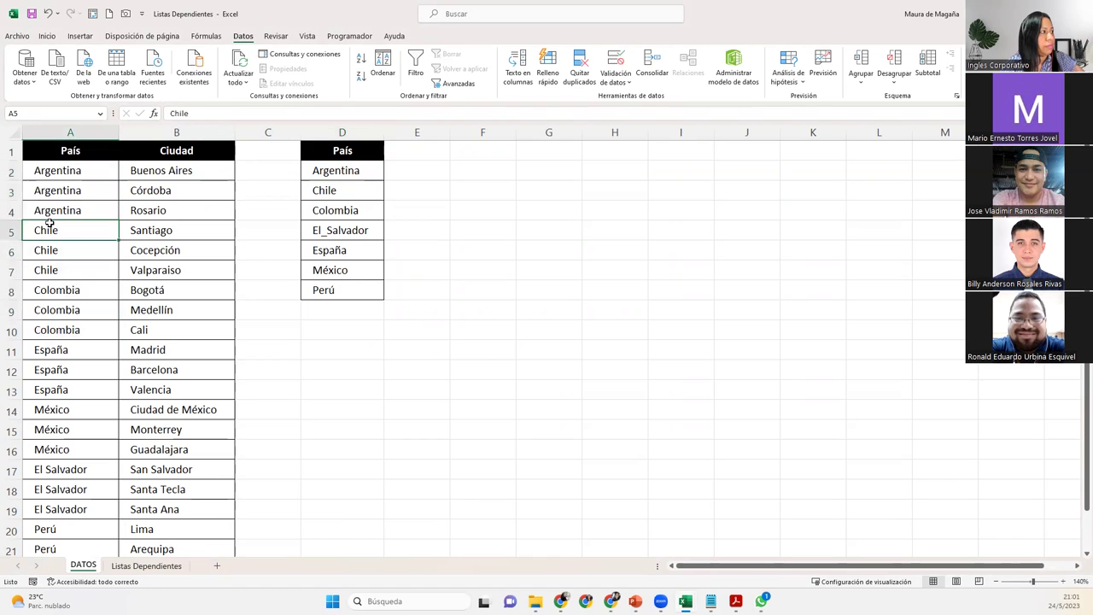
click(192, 41)
click(418, 67)
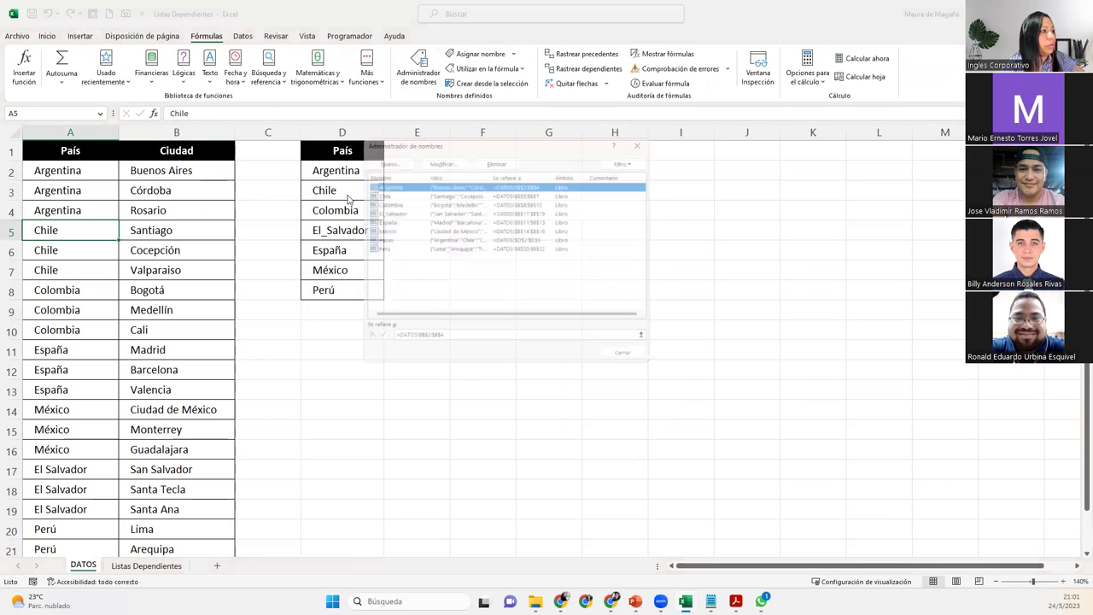
drag(478, 135, 580, 184)
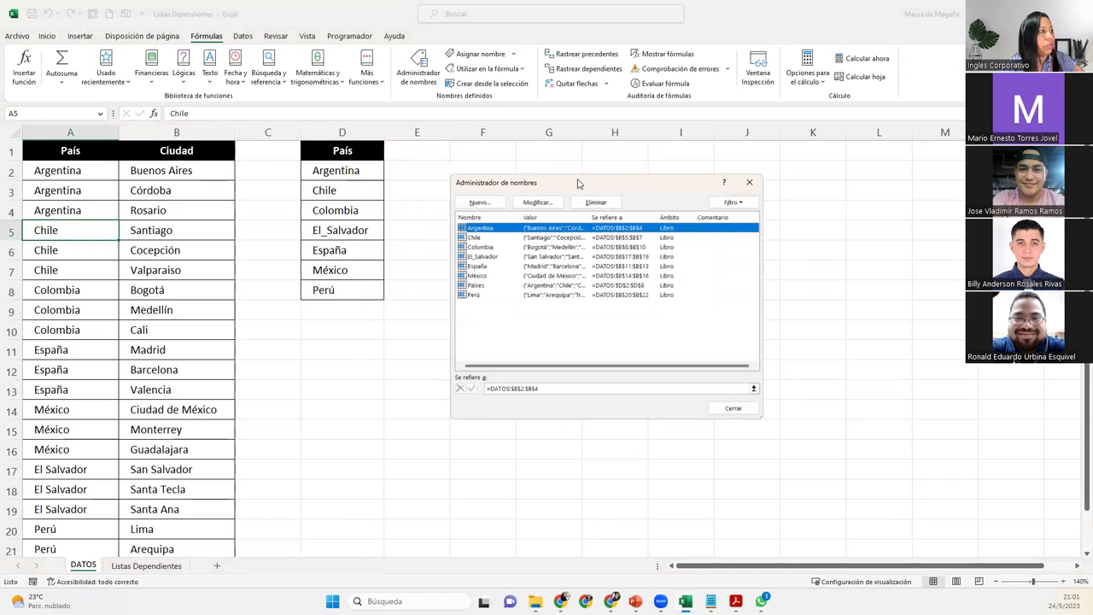
click(475, 237)
click(479, 247)
click(478, 256)
click(476, 275)
click(473, 284)
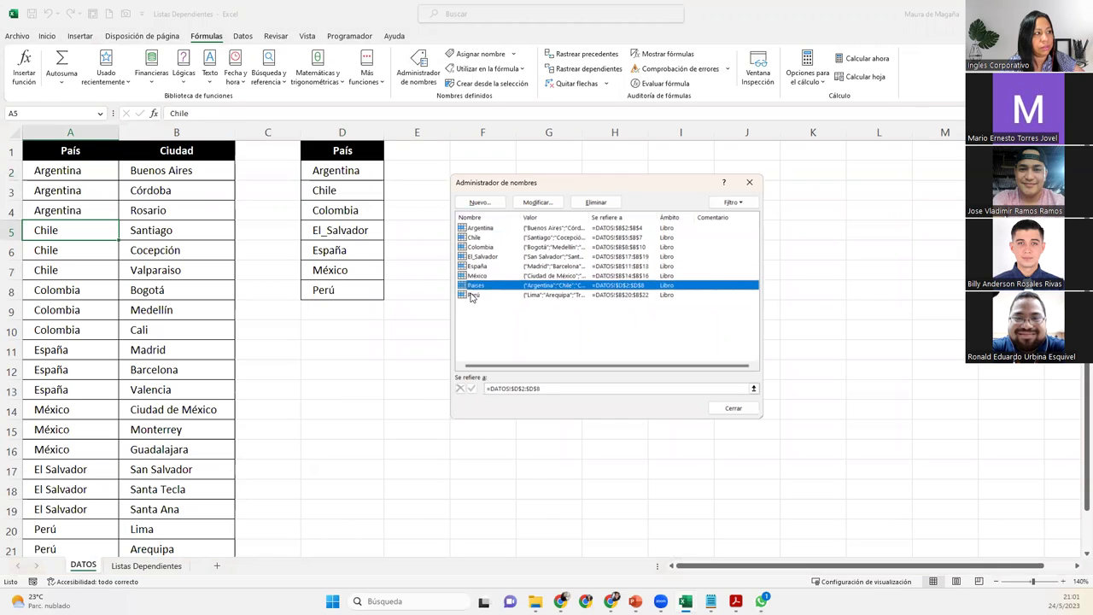
click(473, 295)
click(749, 182)
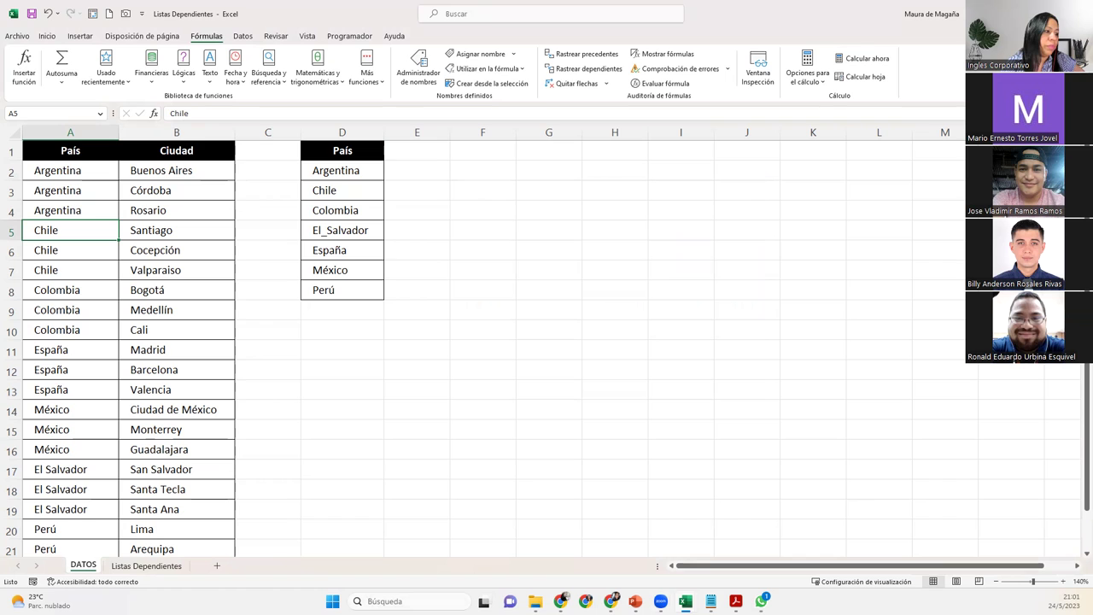
mouse_move(685, 601)
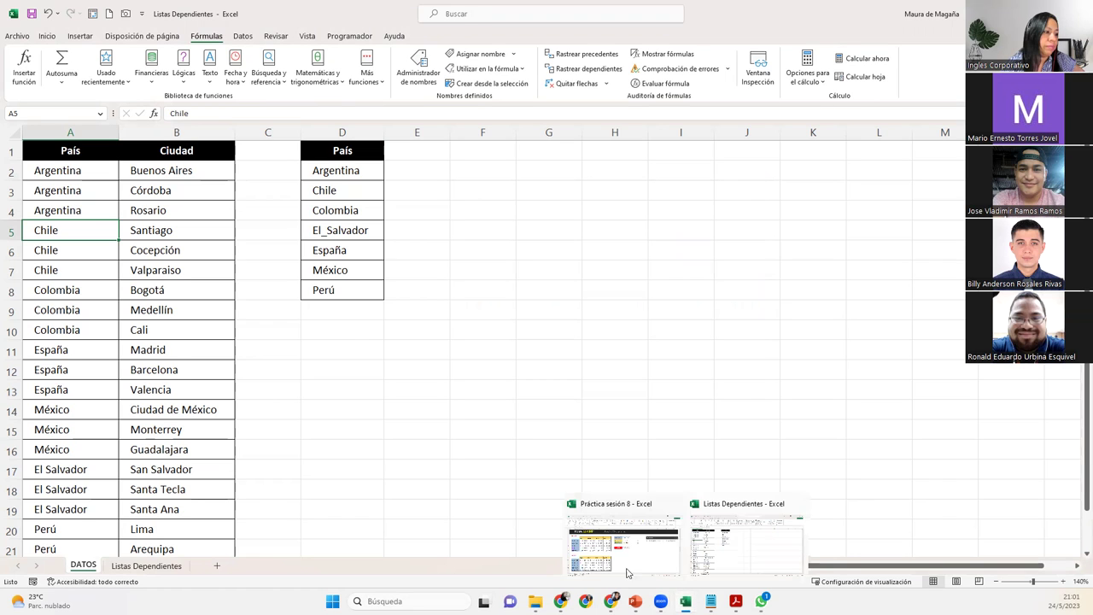
- Define the name Meses2 for Tienda 02's Mayo–Agosto headers in C11:F11
click(617, 564)
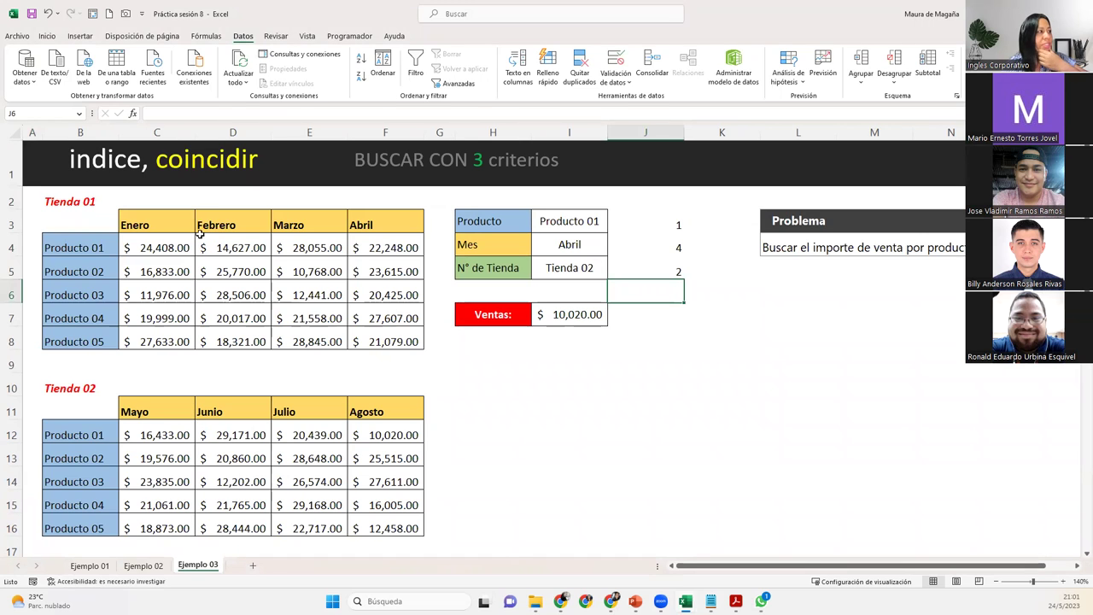
drag(192, 217, 415, 211)
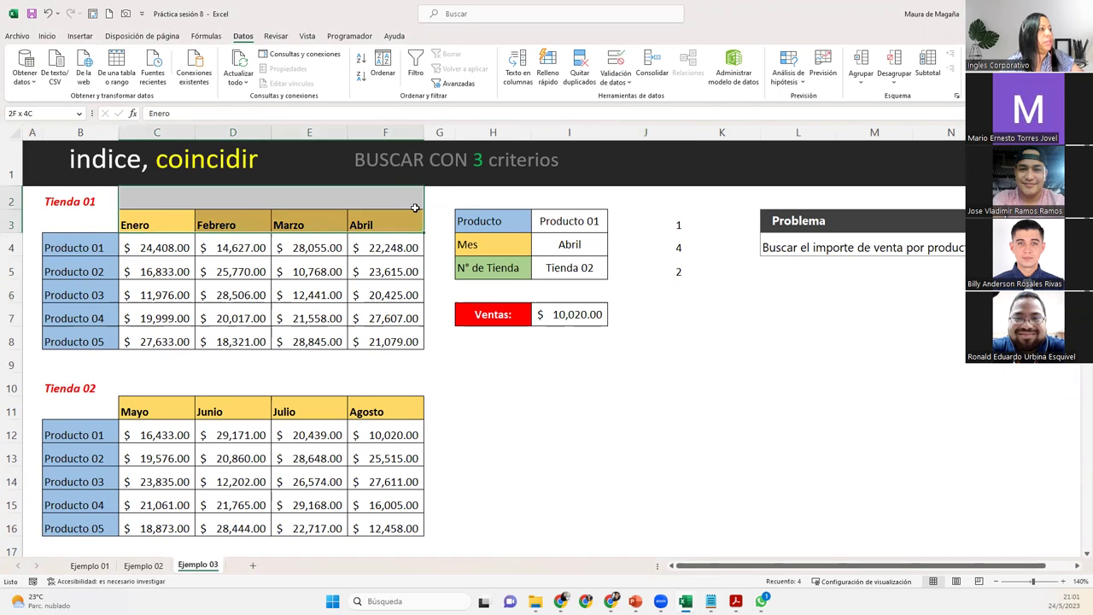
drag(160, 403, 381, 403)
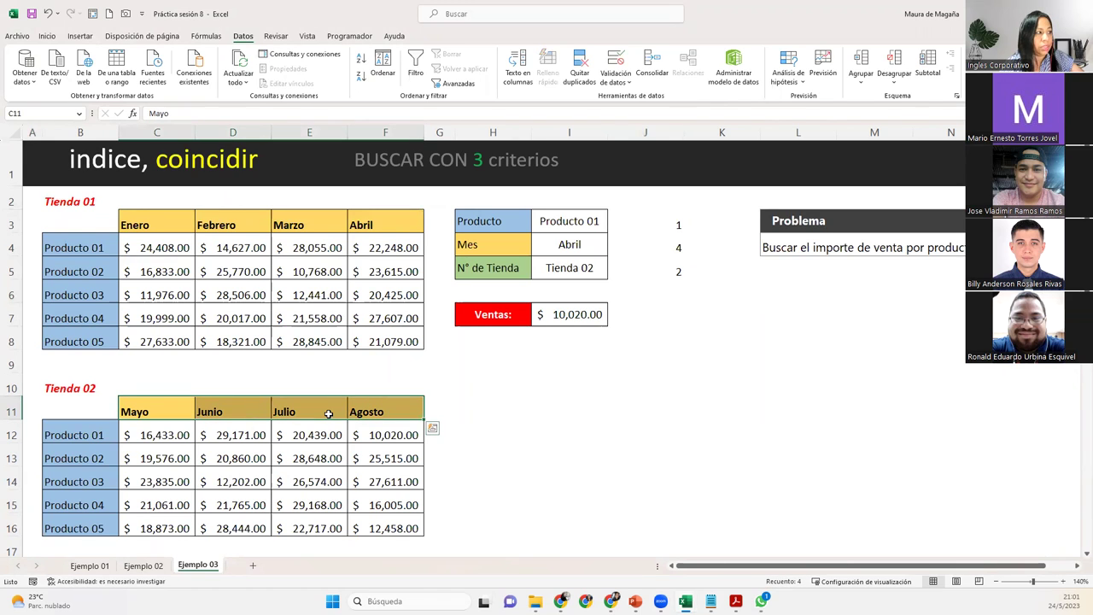
click(206, 37)
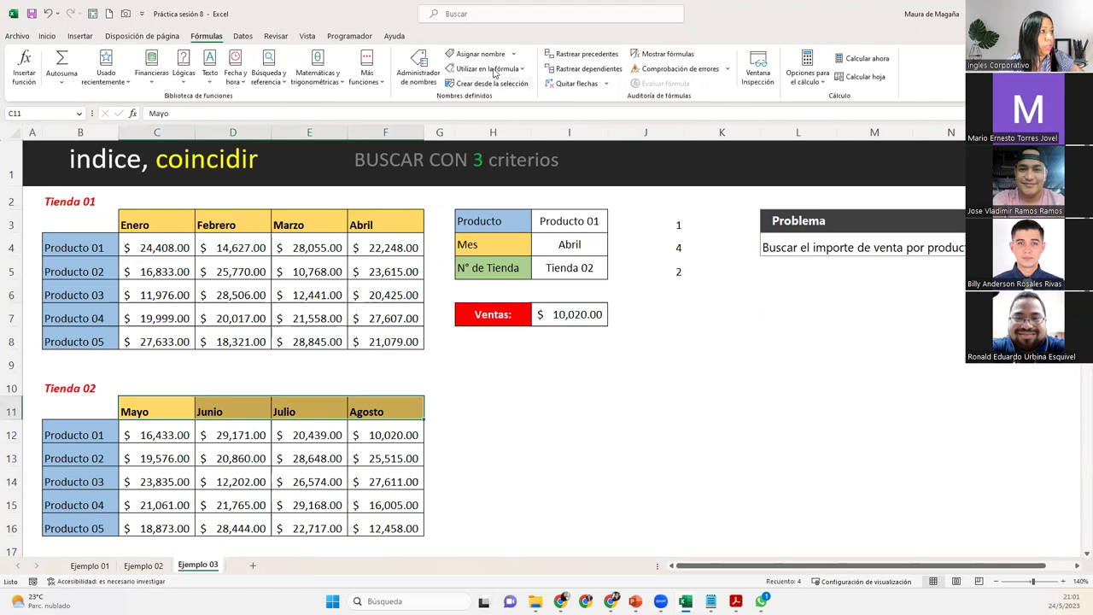
click(500, 58)
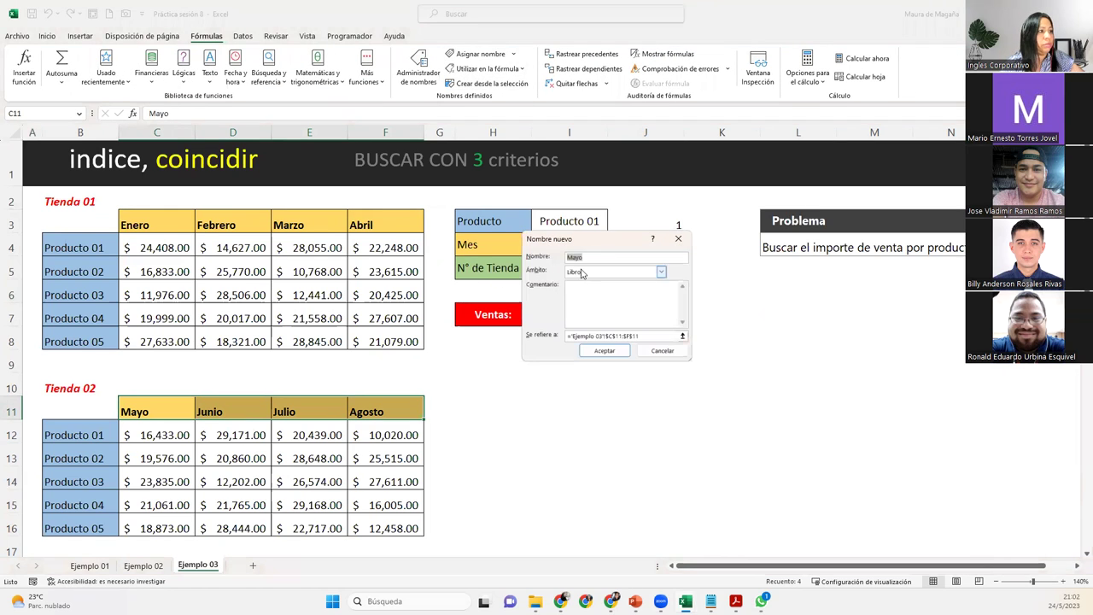
drag(599, 256, 525, 261)
text(Meses2)
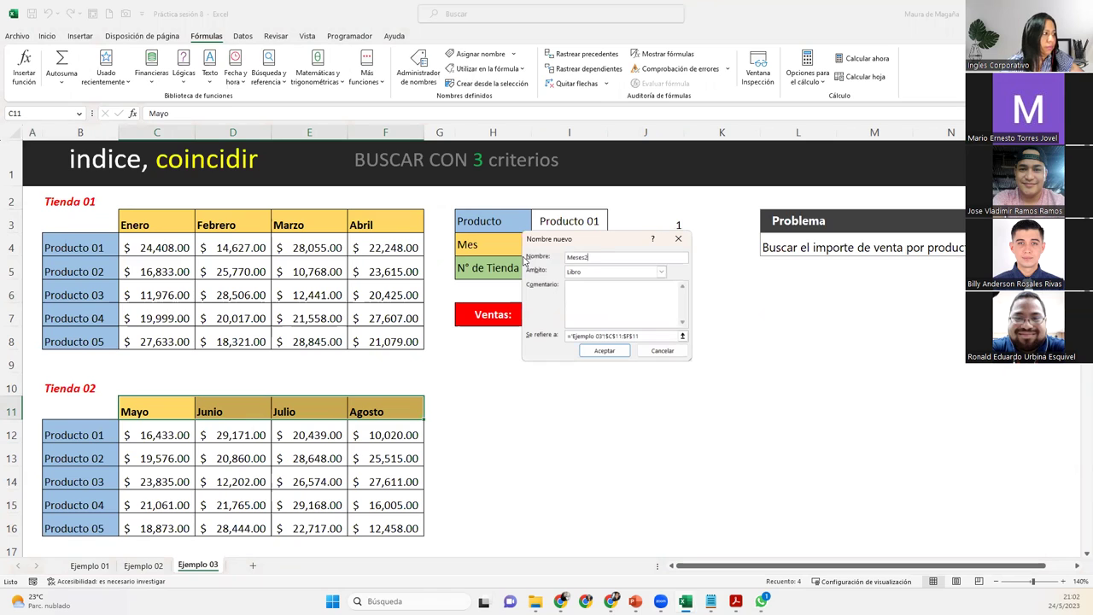
key(Return)
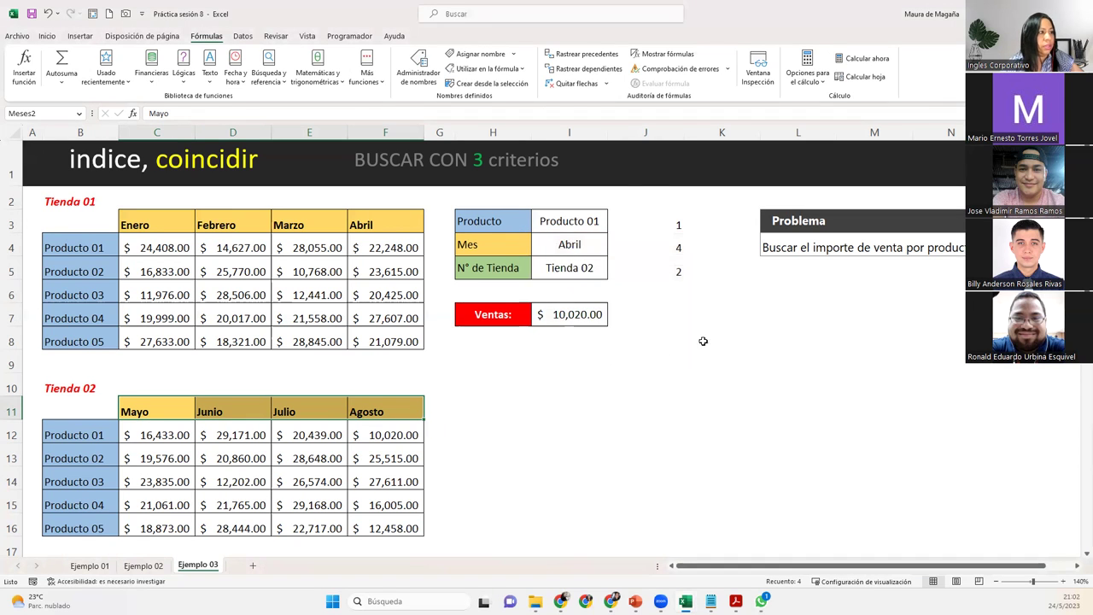
click(668, 296)
click(568, 272)
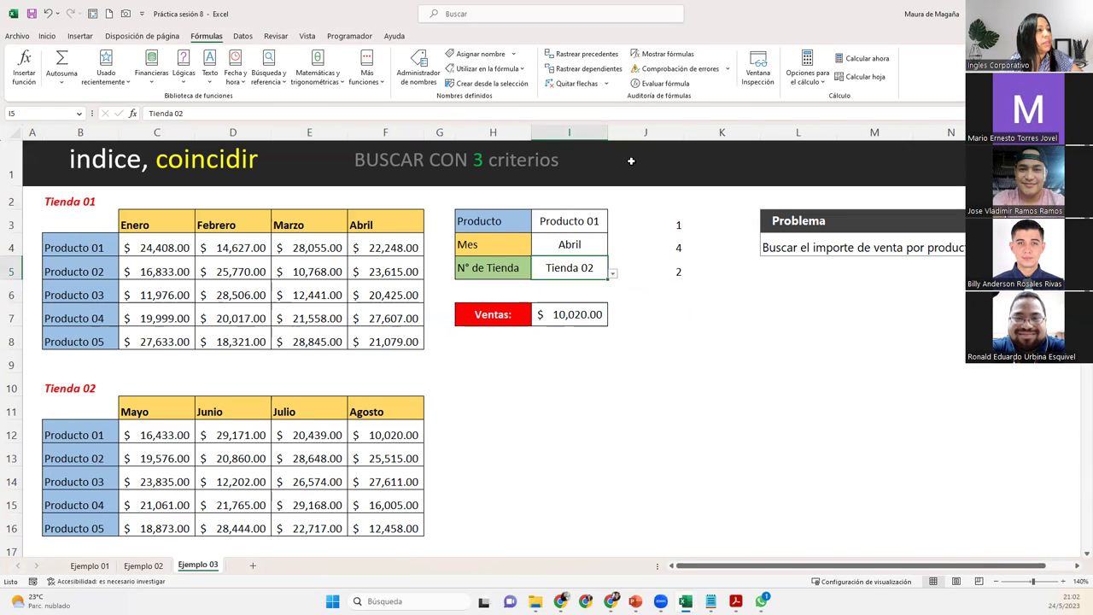
click(242, 36)
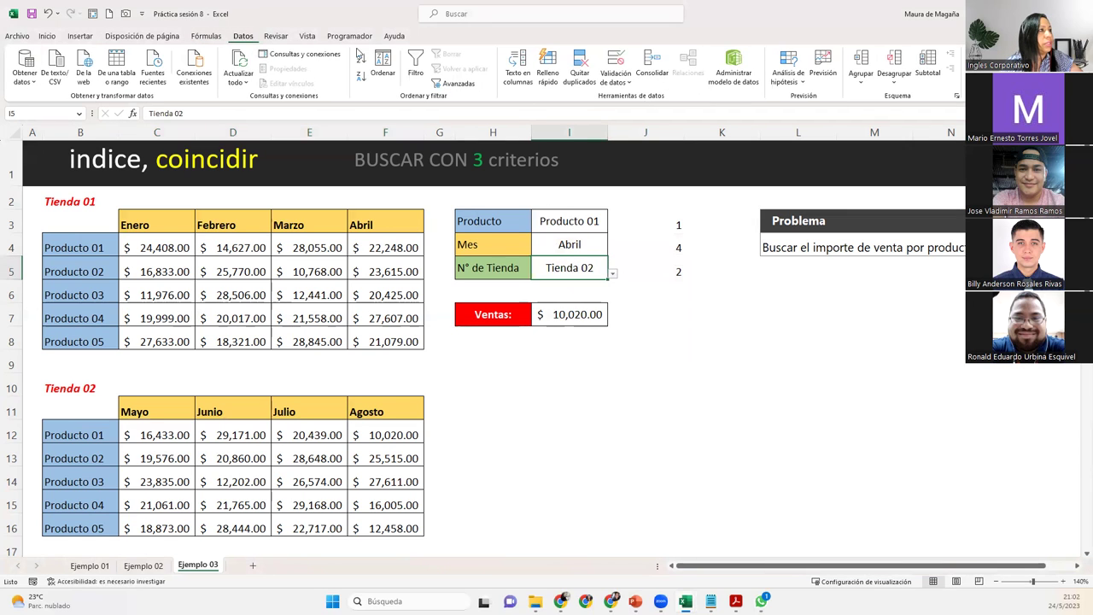
click(626, 61)
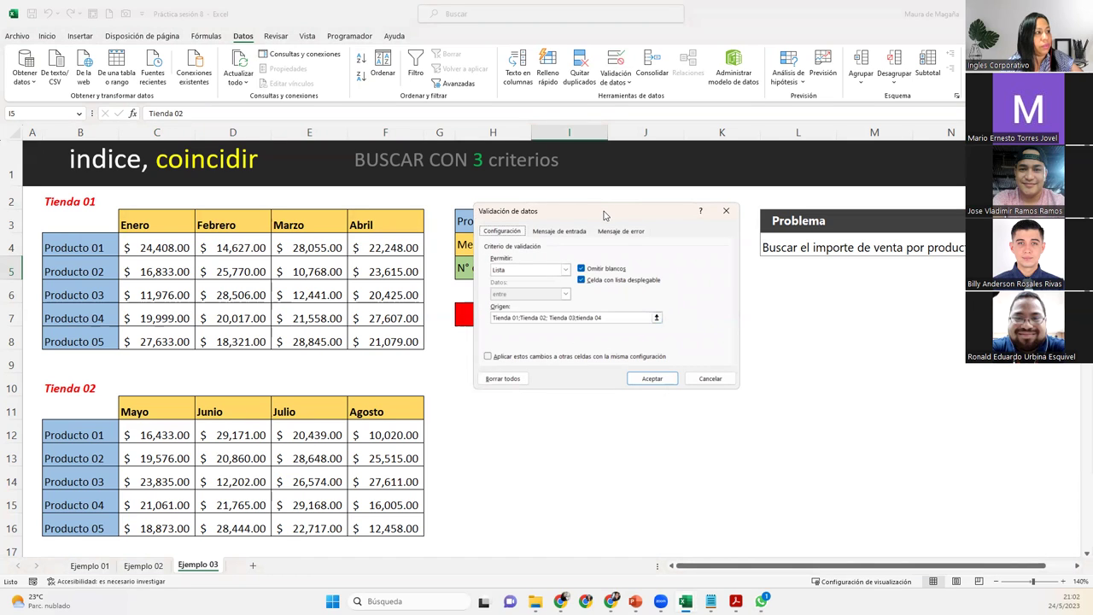
drag(604, 214, 759, 293)
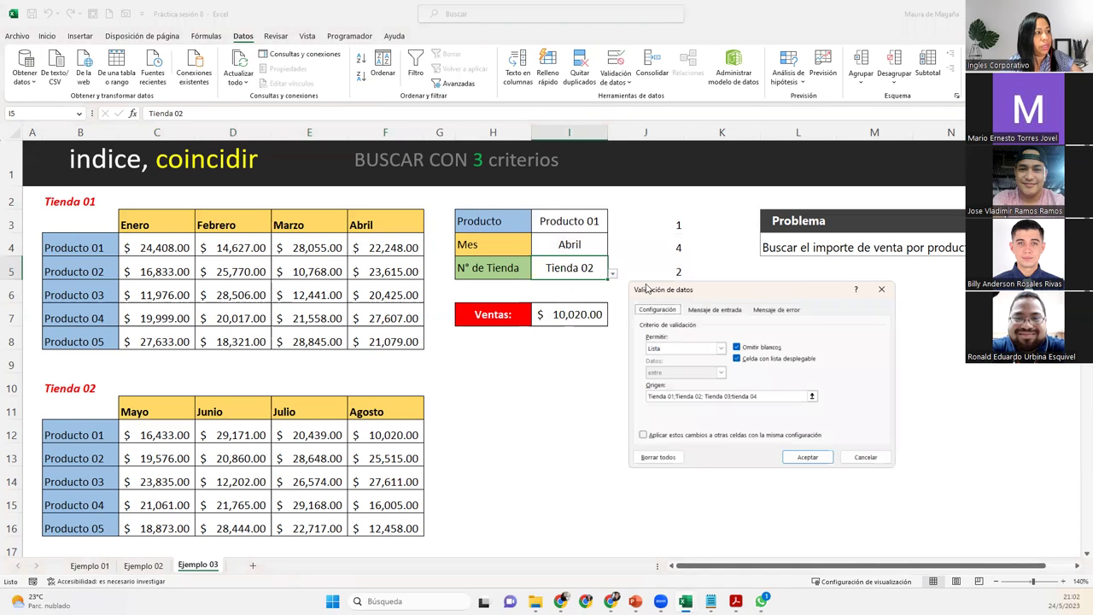
click(882, 290)
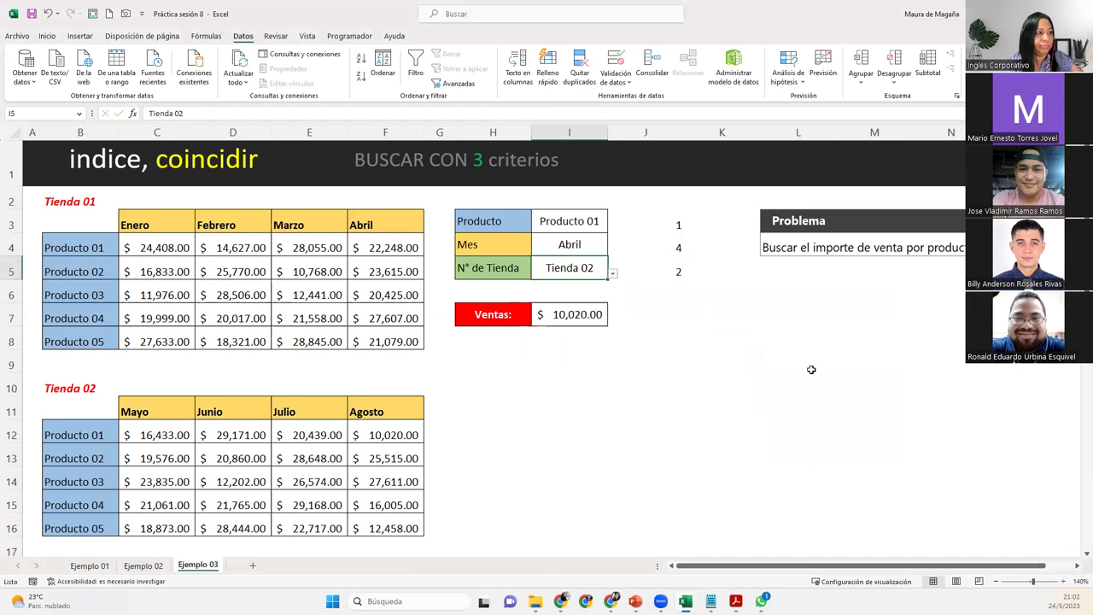
mouse_move(735, 602)
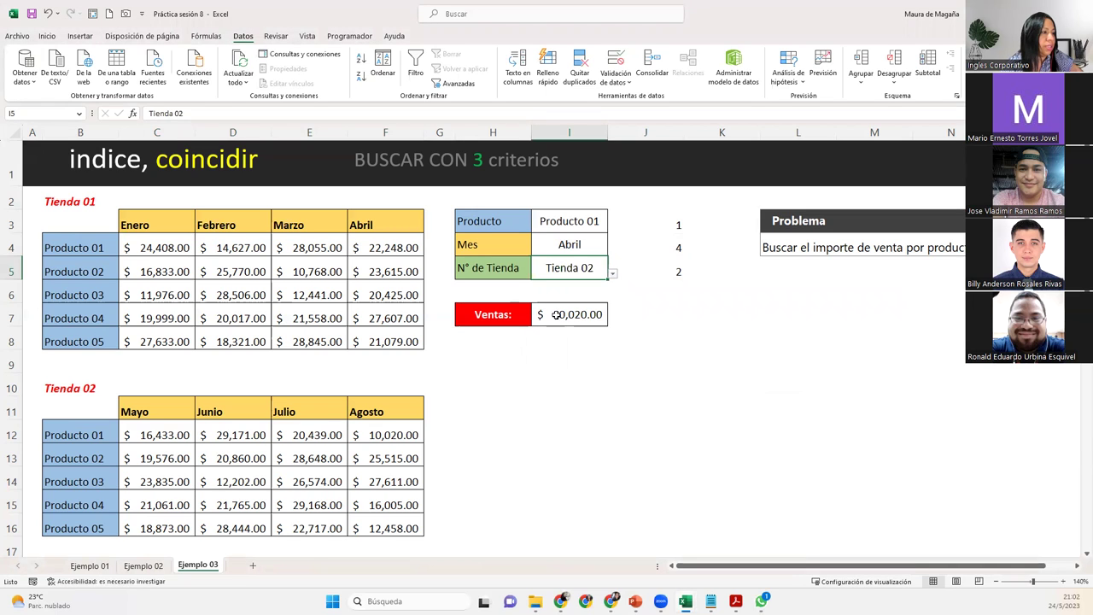
click(678, 317)
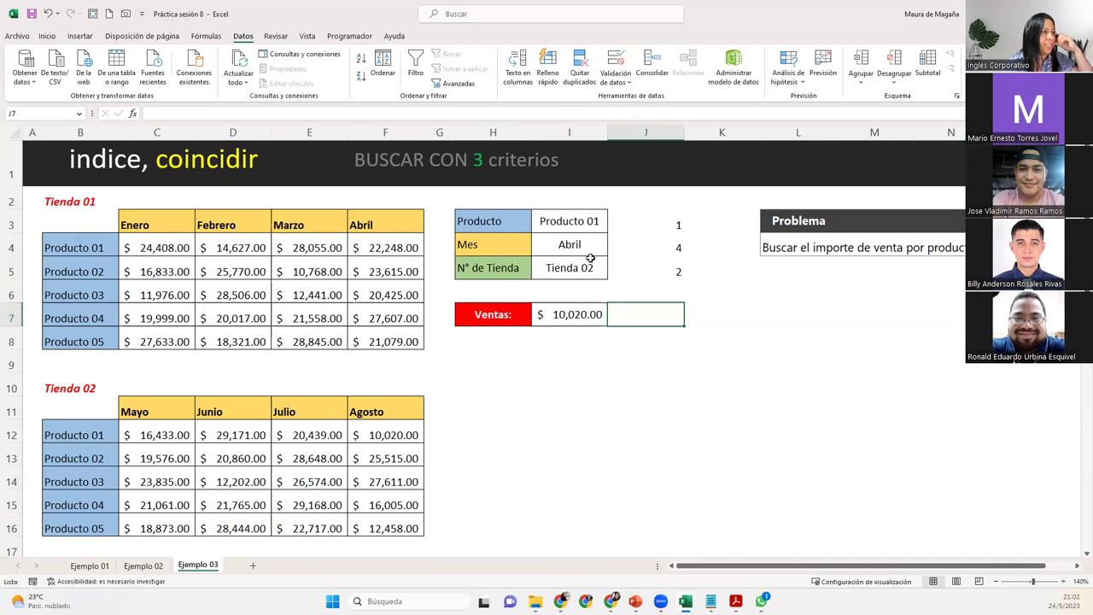
click(587, 249)
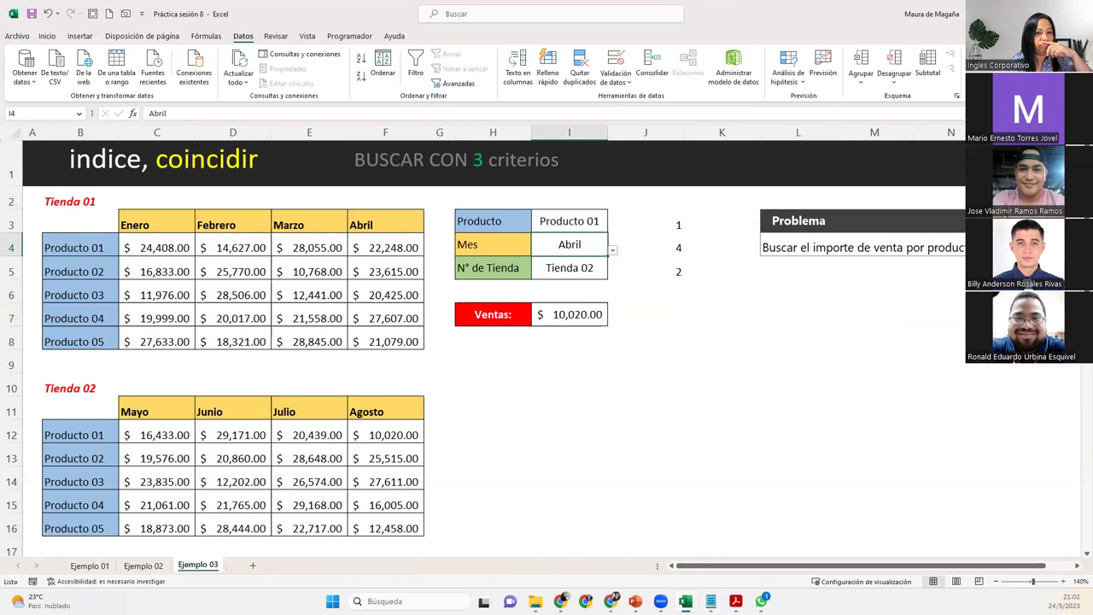
click(1015, 361)
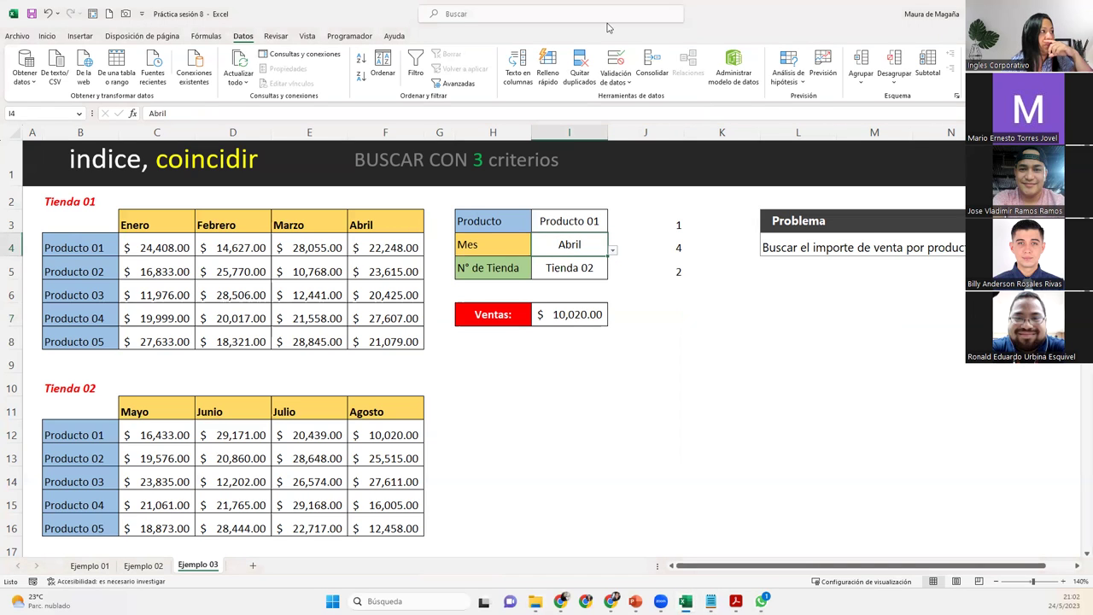
key(alt+Tab)
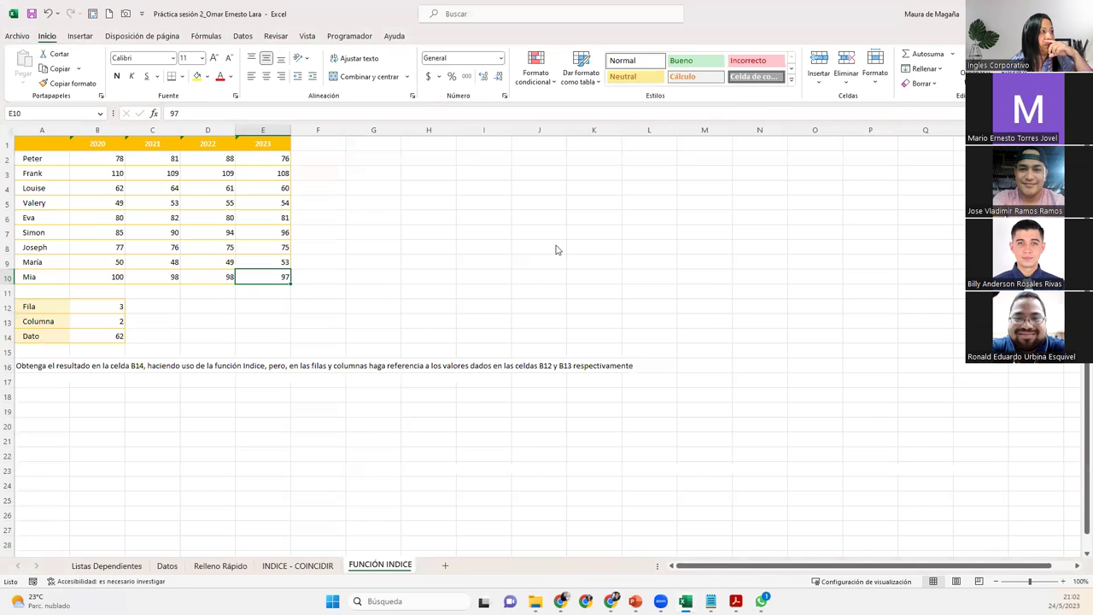
key(super+Down)
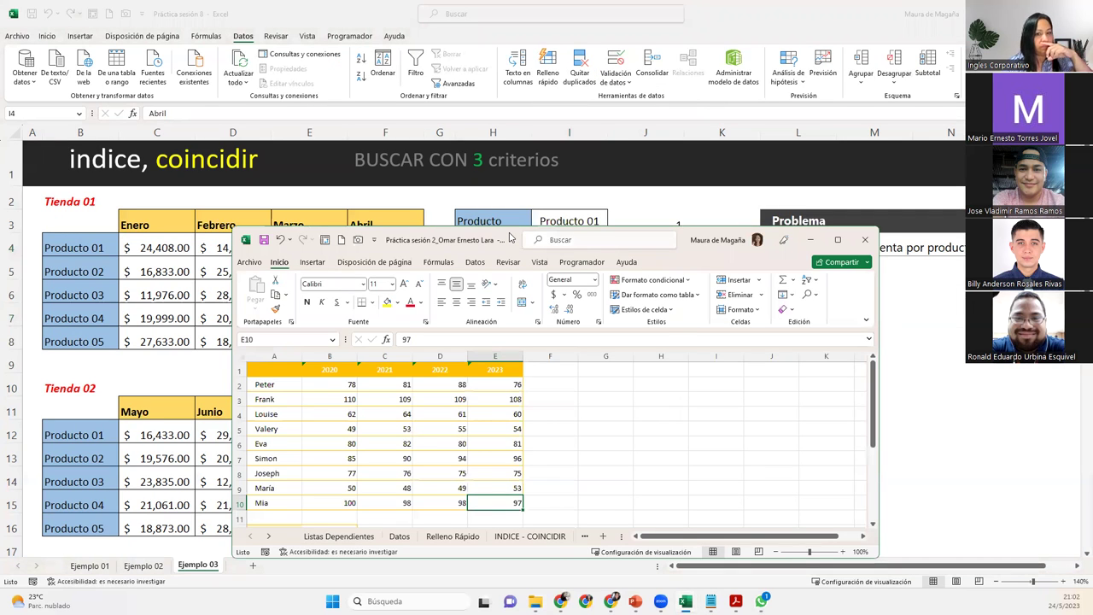
key(super+Down)
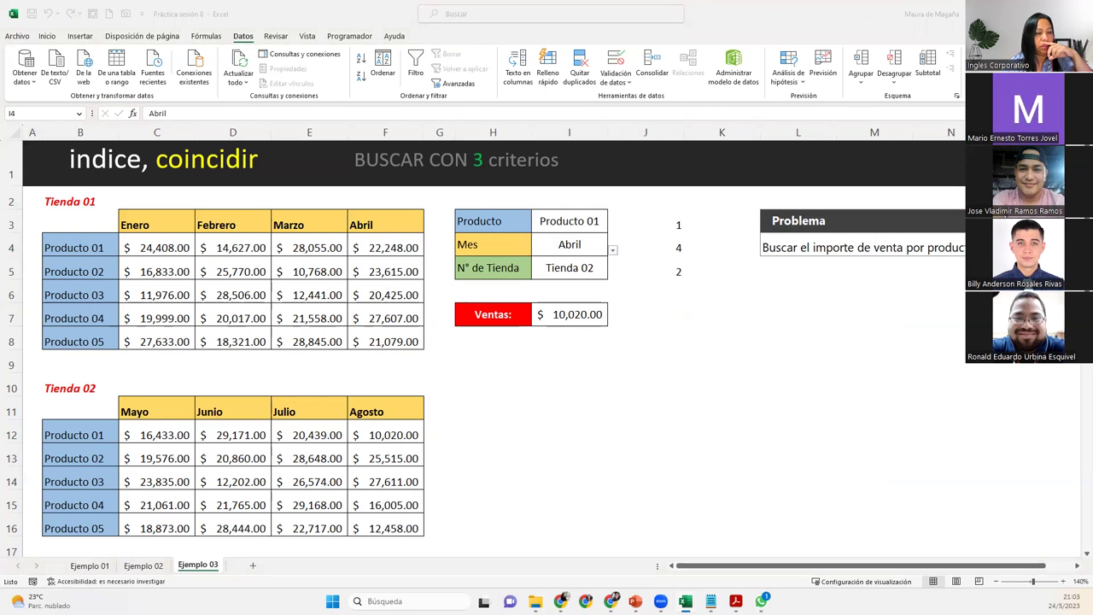
click(644, 306)
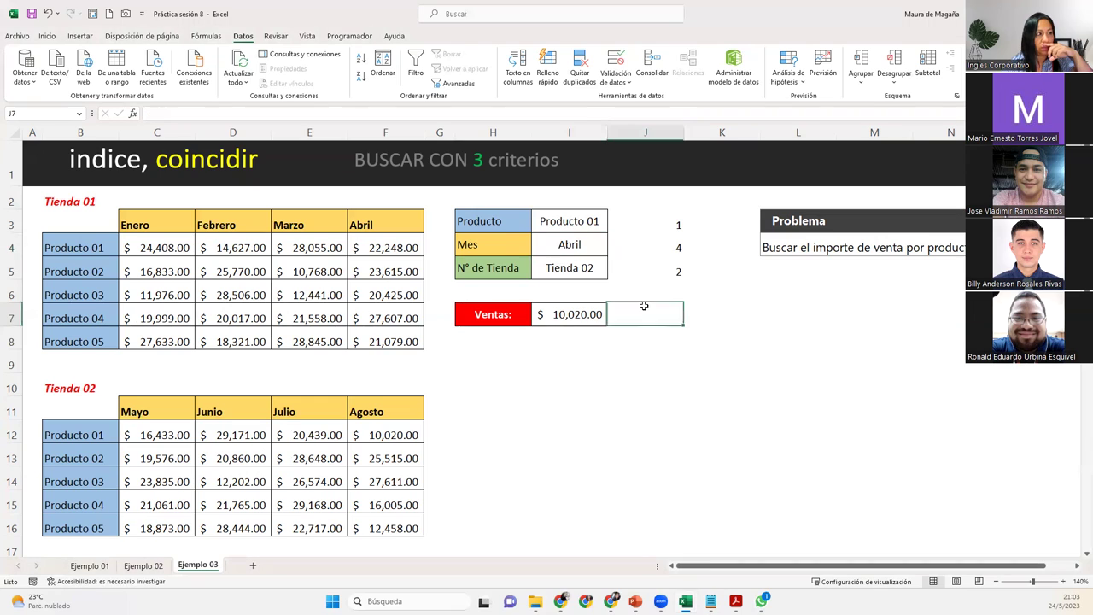
click(589, 268)
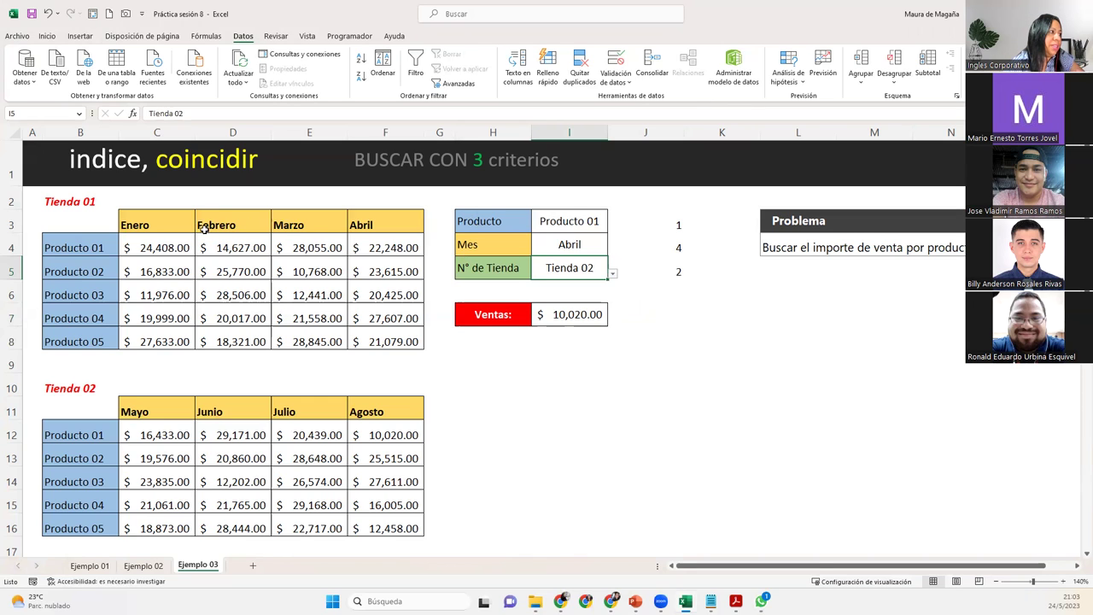
mouse_move(188, 224)
mouse_down()
mouse_move(363, 207)
mouse_move(393, 219)
mouse_up()
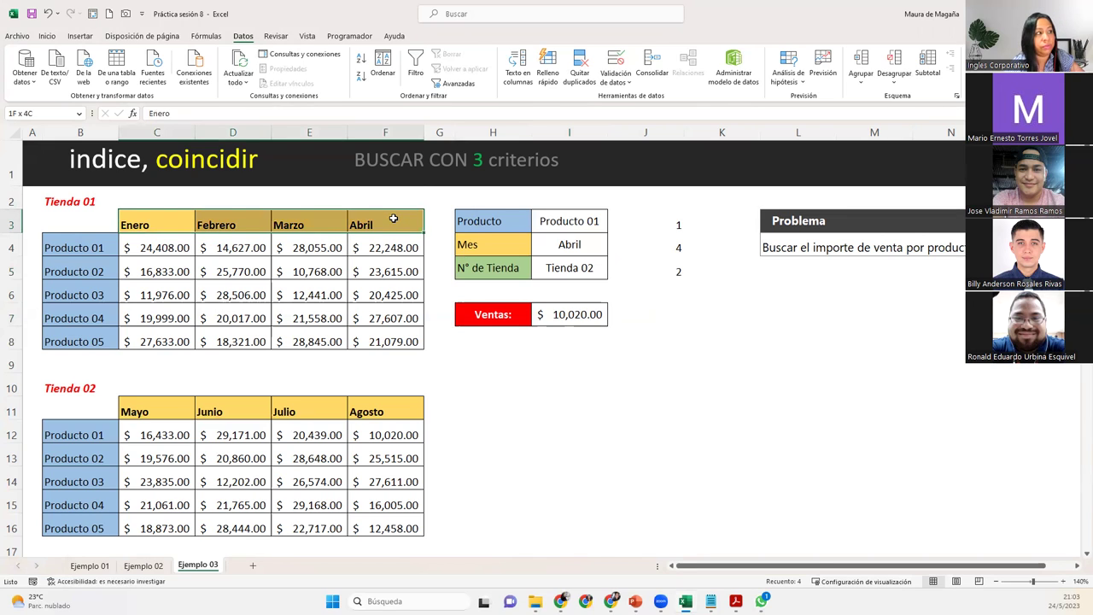
drag(162, 413, 385, 411)
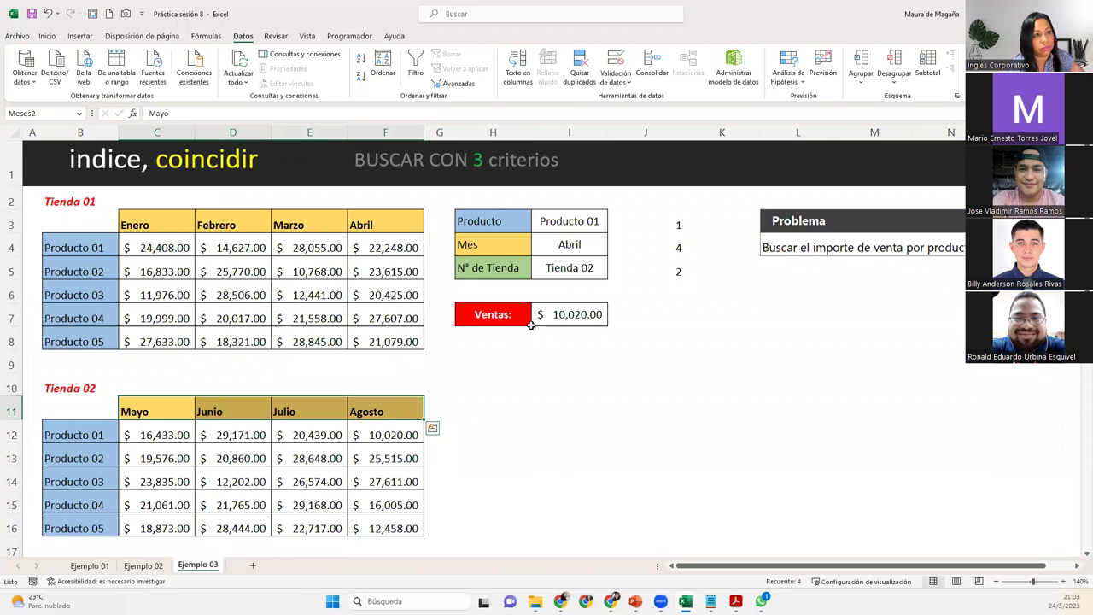
click(679, 323)
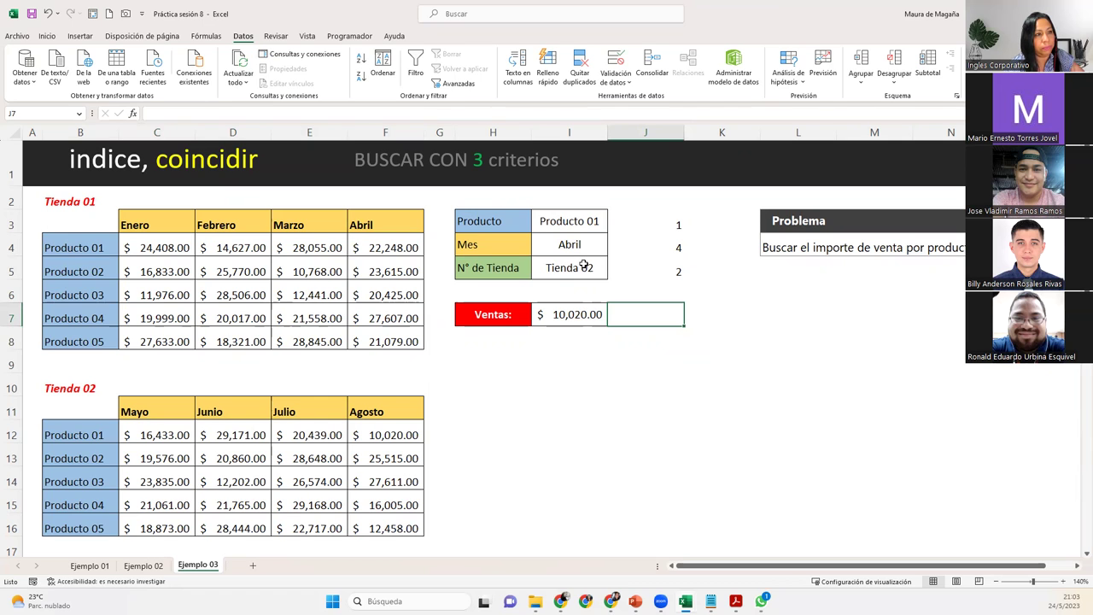
click(583, 266)
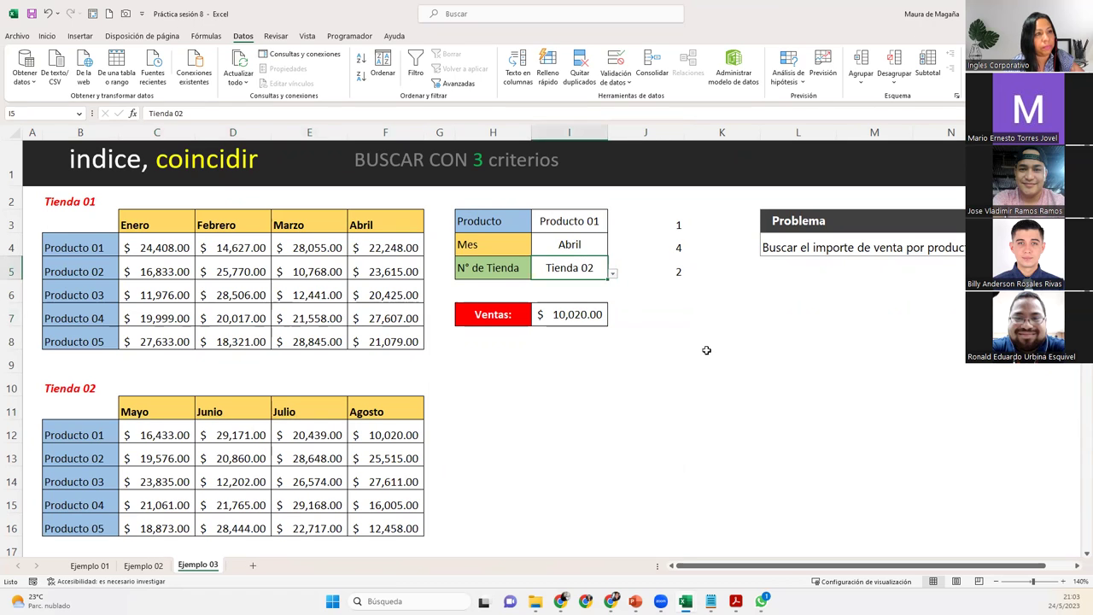
click(669, 316)
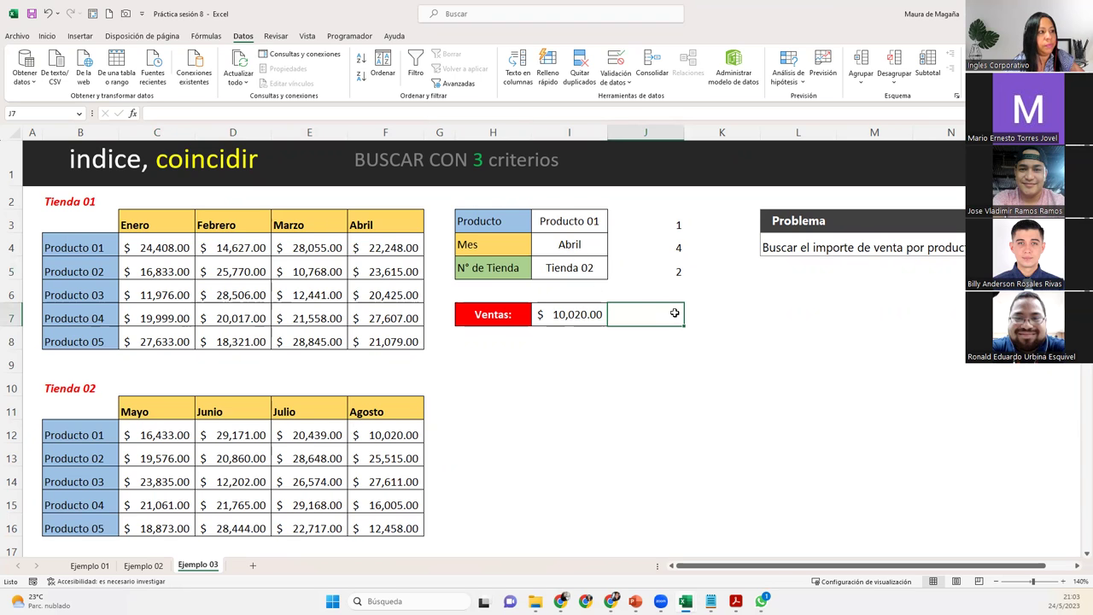
double_click(576, 313)
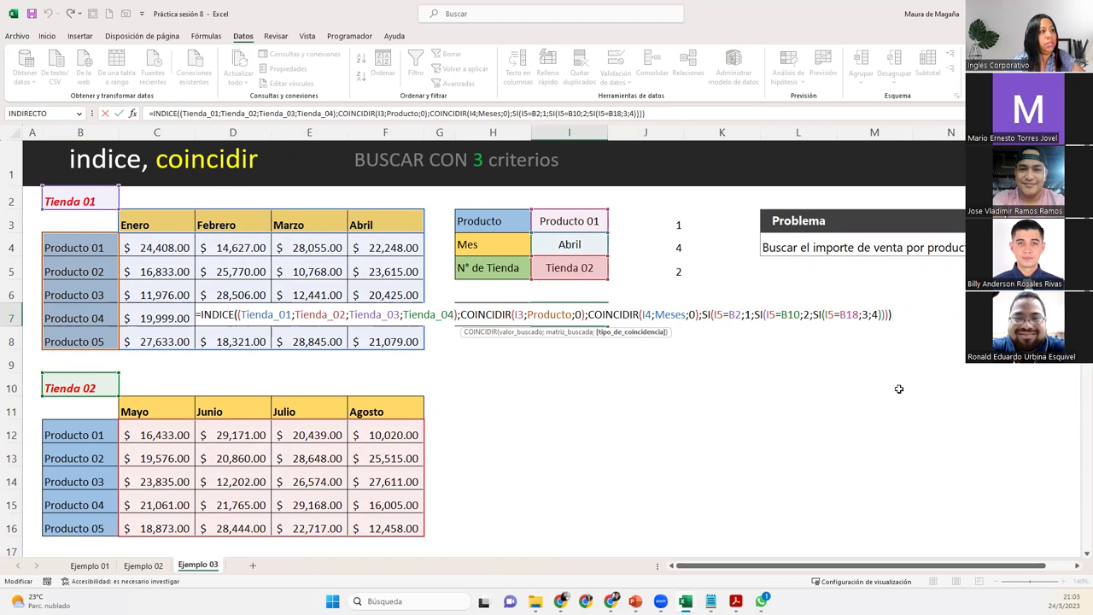
key(Return)
drag(174, 212, 388, 222)
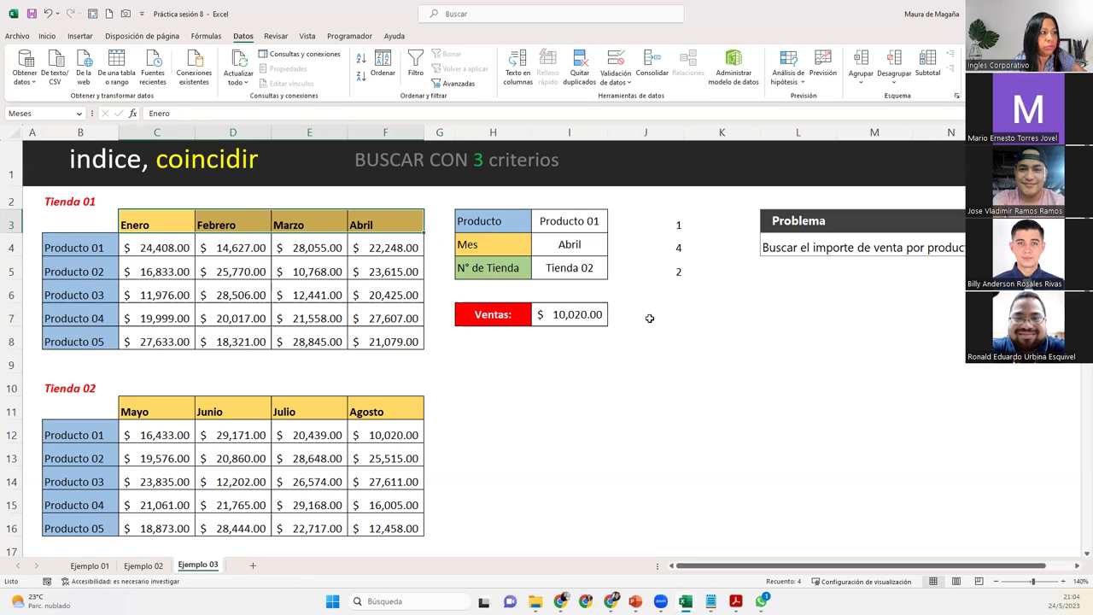
click(649, 318)
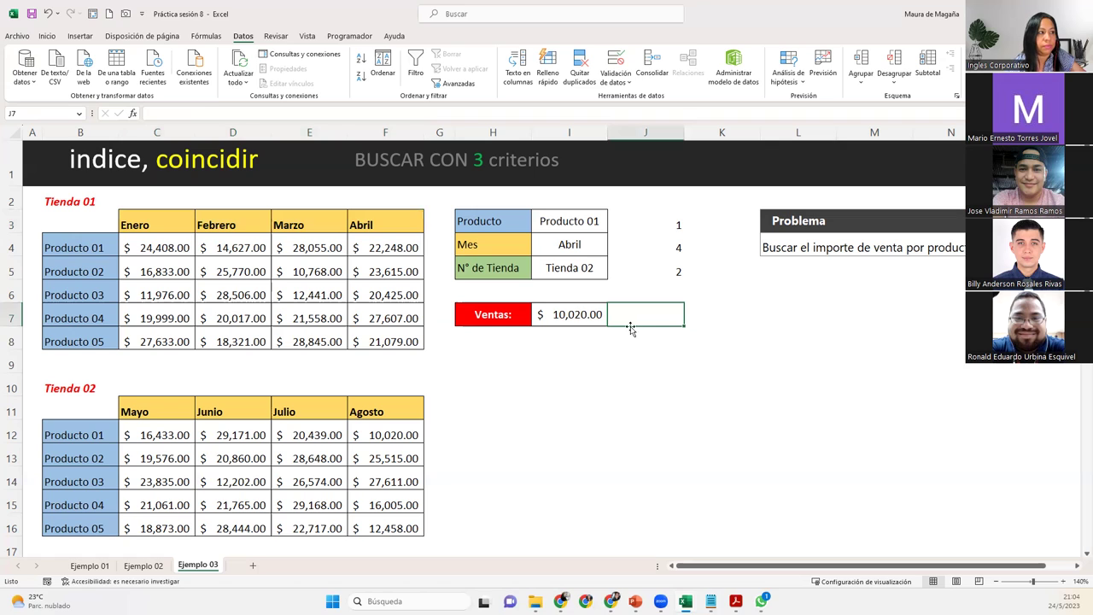
click(569, 340)
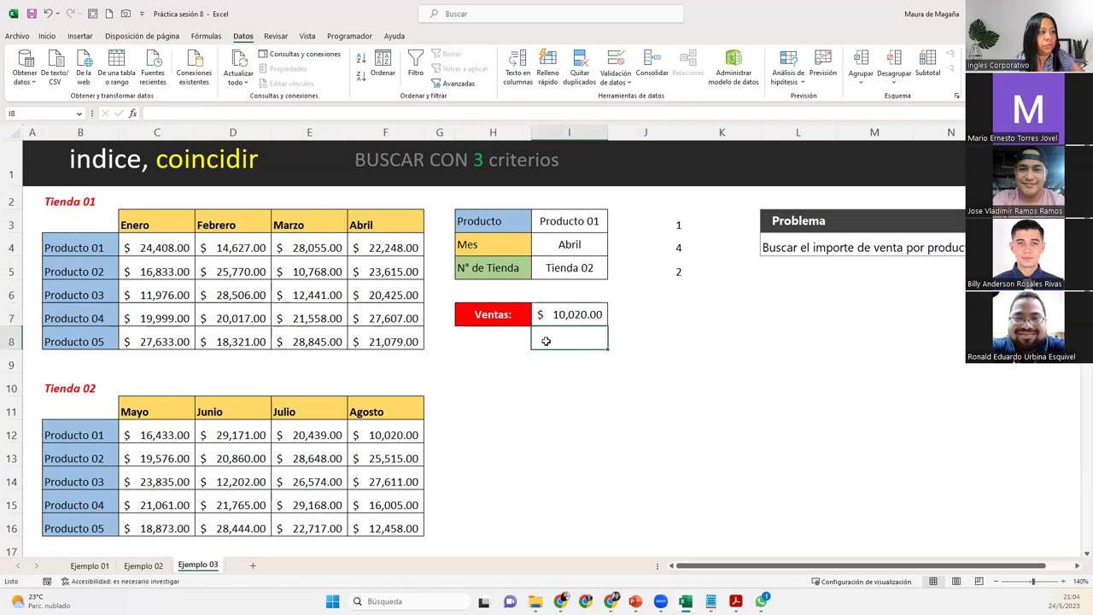
click(674, 334)
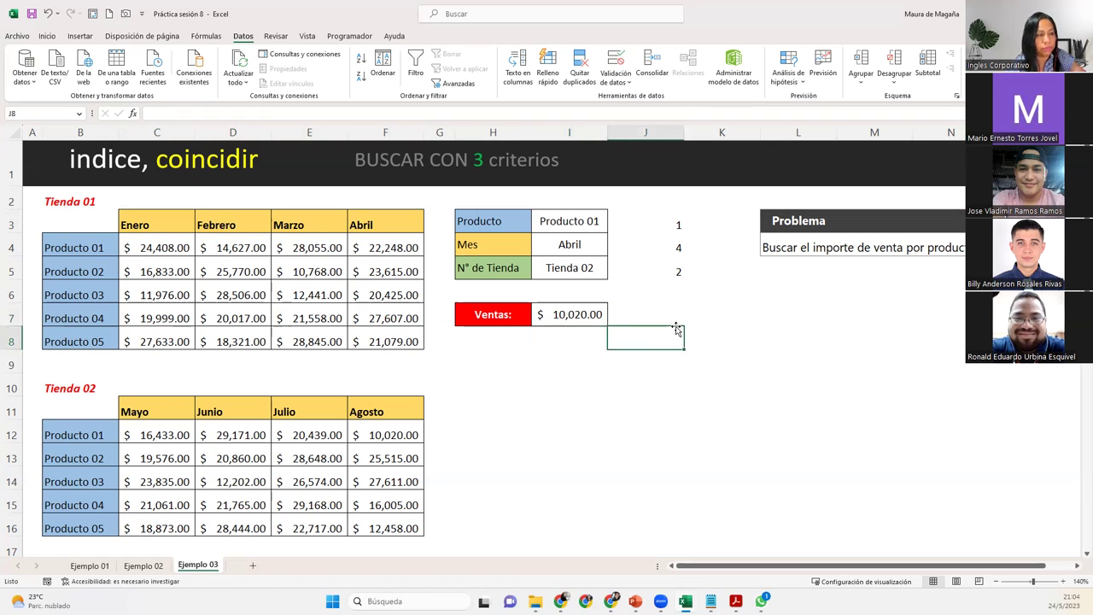
click(574, 269)
click(579, 246)
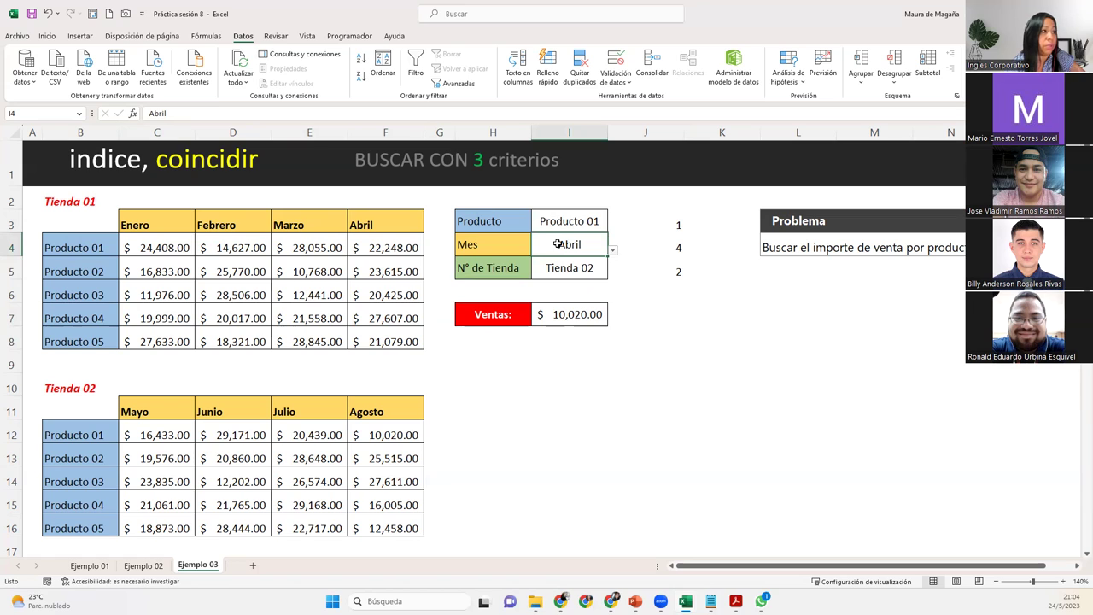
click(612, 250)
click(555, 274)
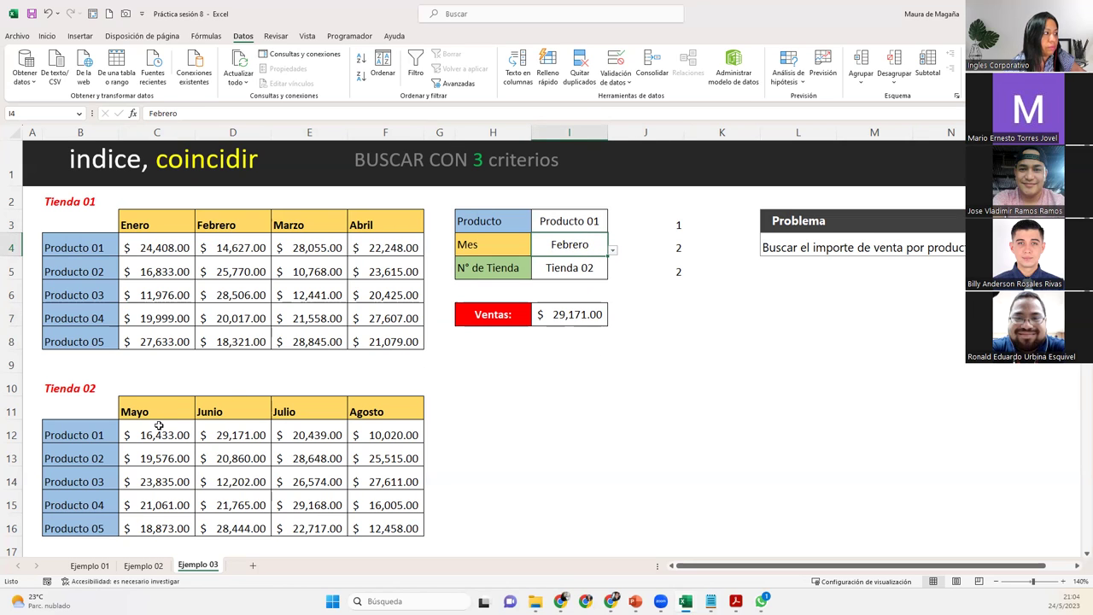
click(581, 314)
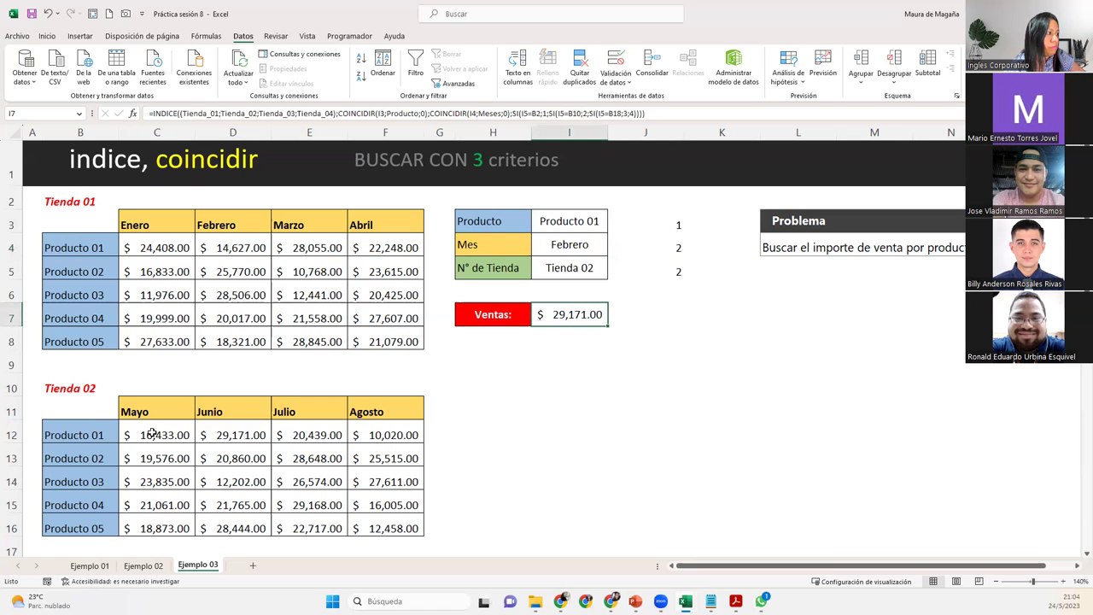
click(229, 435)
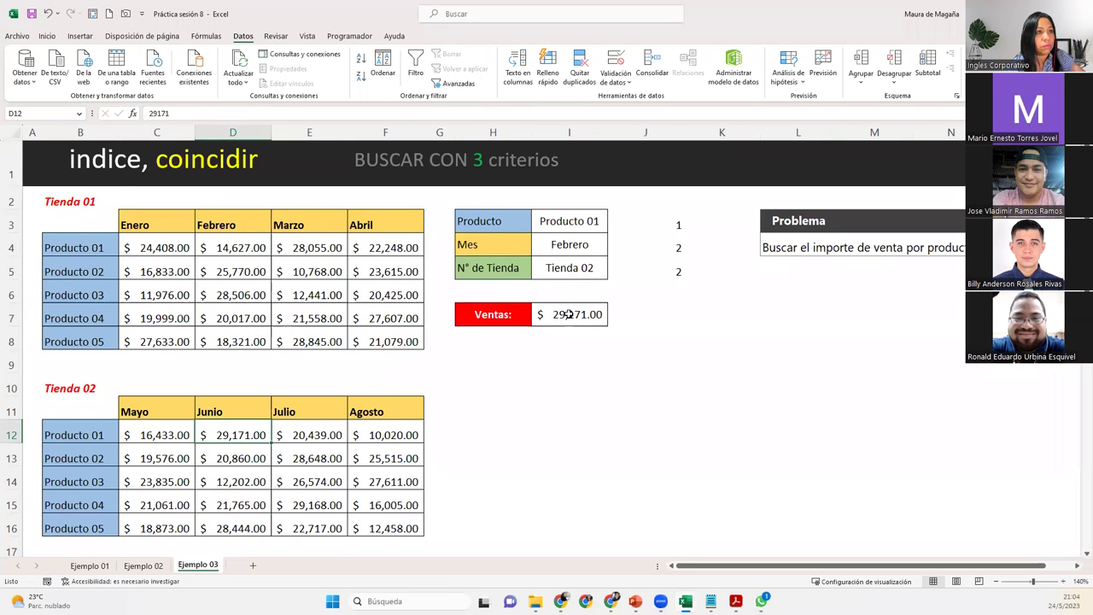
double_click(568, 315)
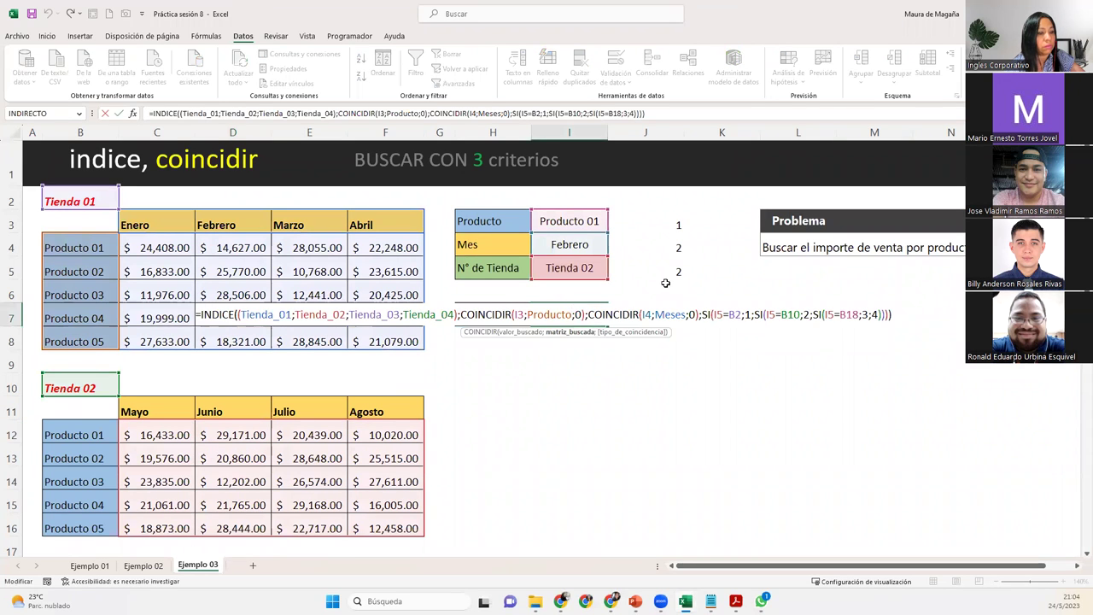
key(Escape)
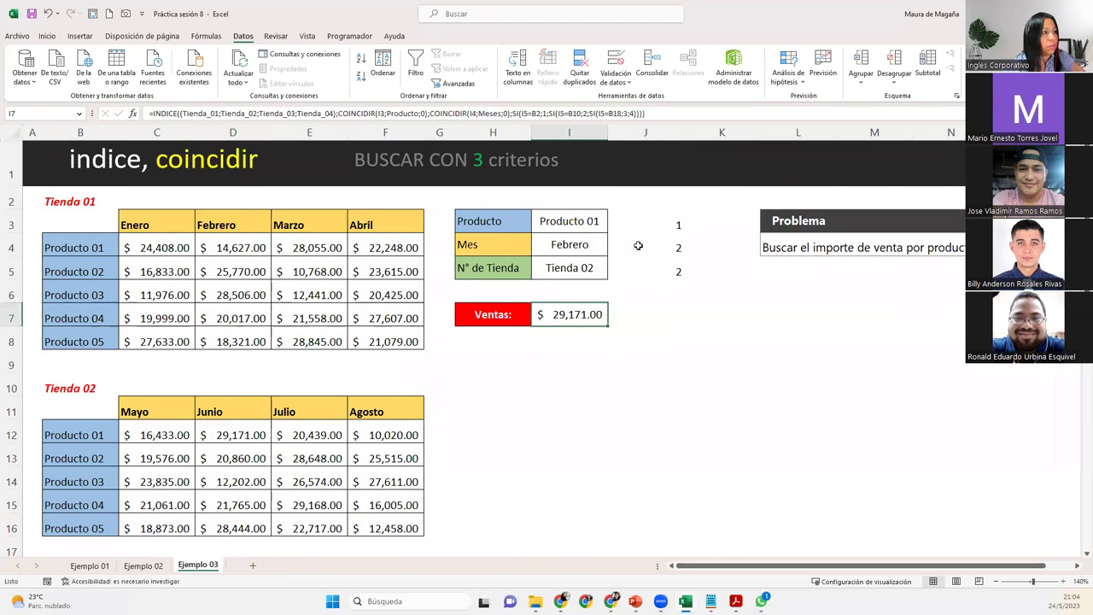
click(639, 245)
click(579, 245)
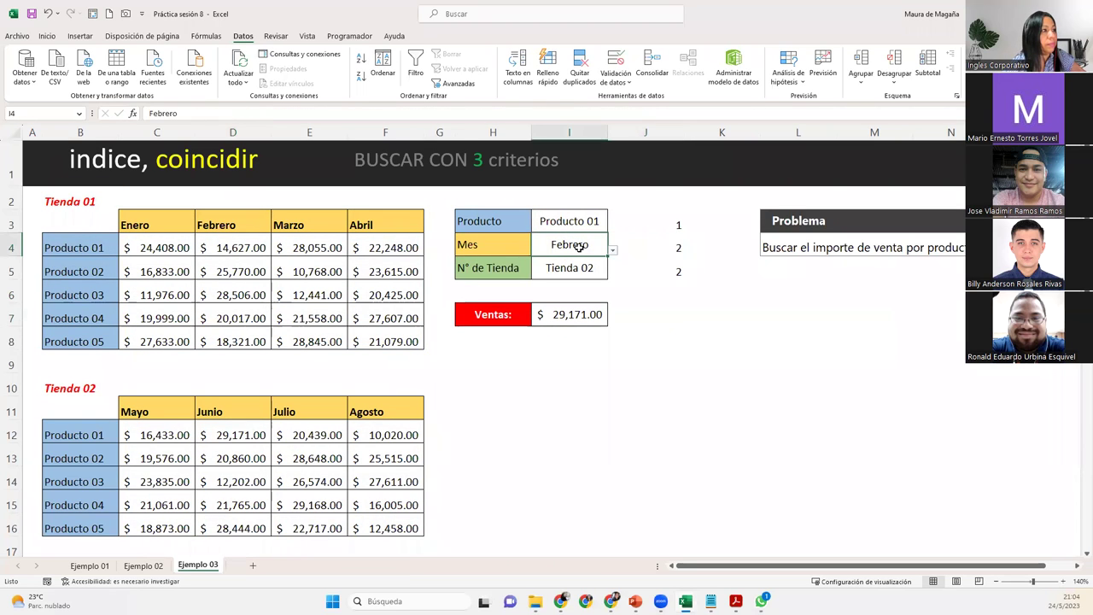
double_click(671, 239)
click(709, 247)
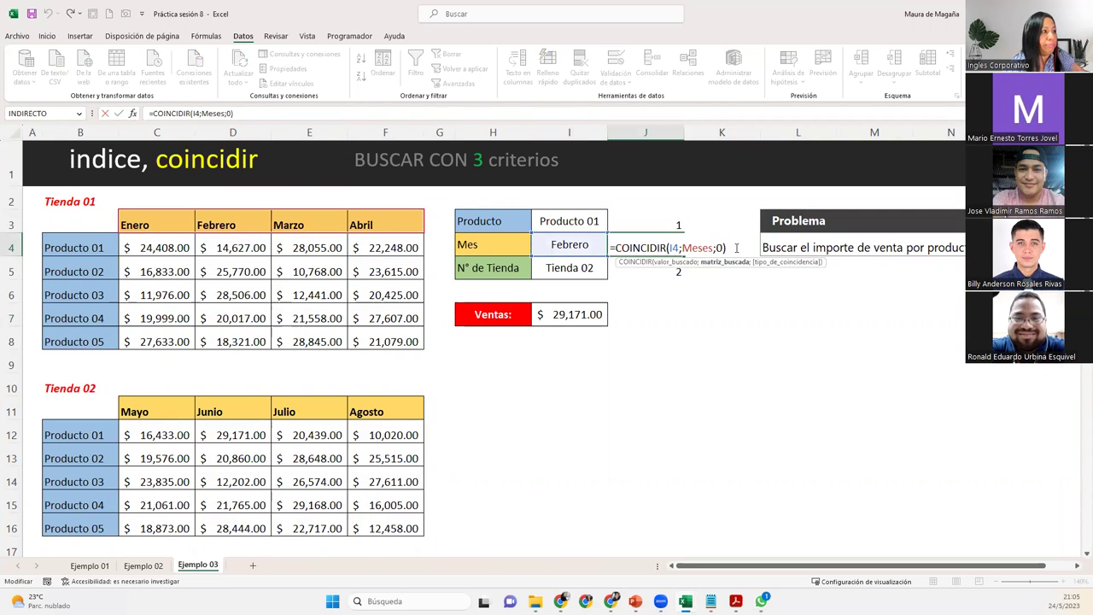
click(736, 248)
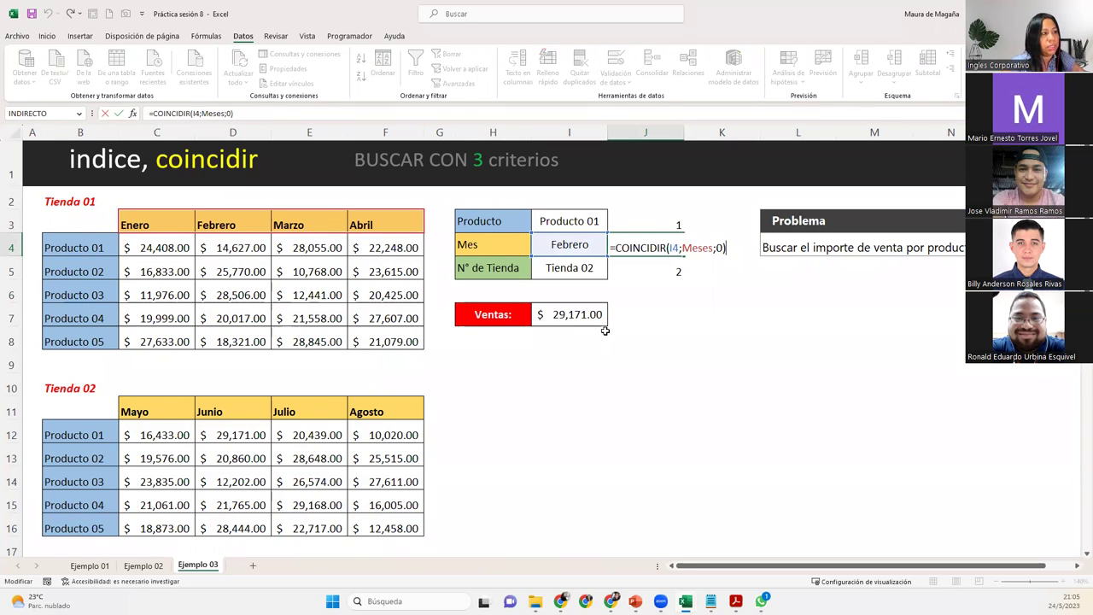
key(ctrl+Return)
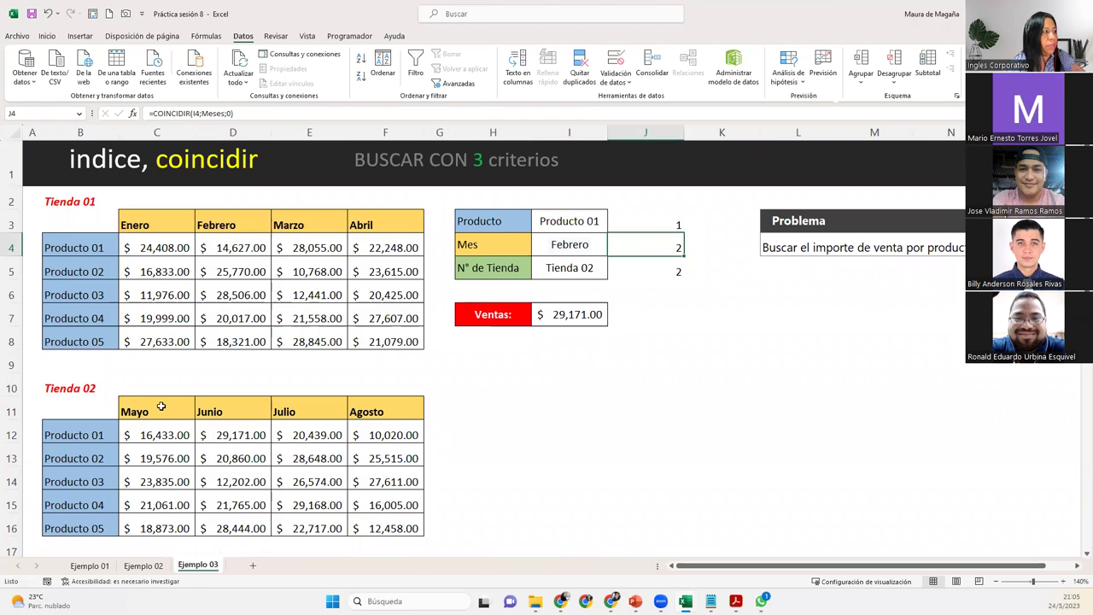
drag(181, 222, 421, 210)
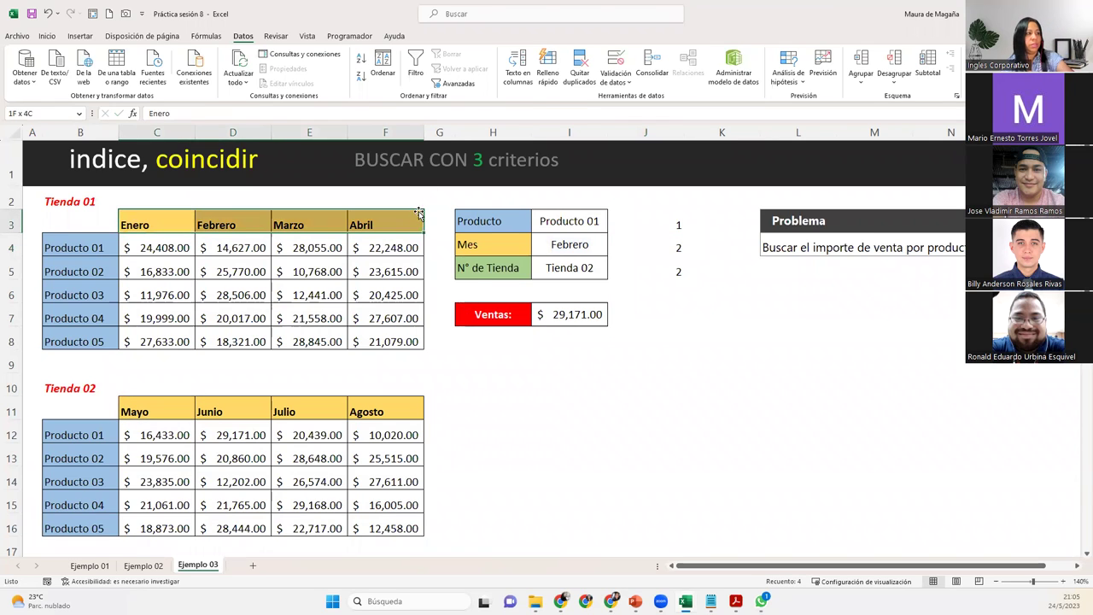
- Paste Tienda 01's Enero–Abril headers over Tienda 02's C11:F11
key(ctrl+c)
drag(136, 411, 377, 405)
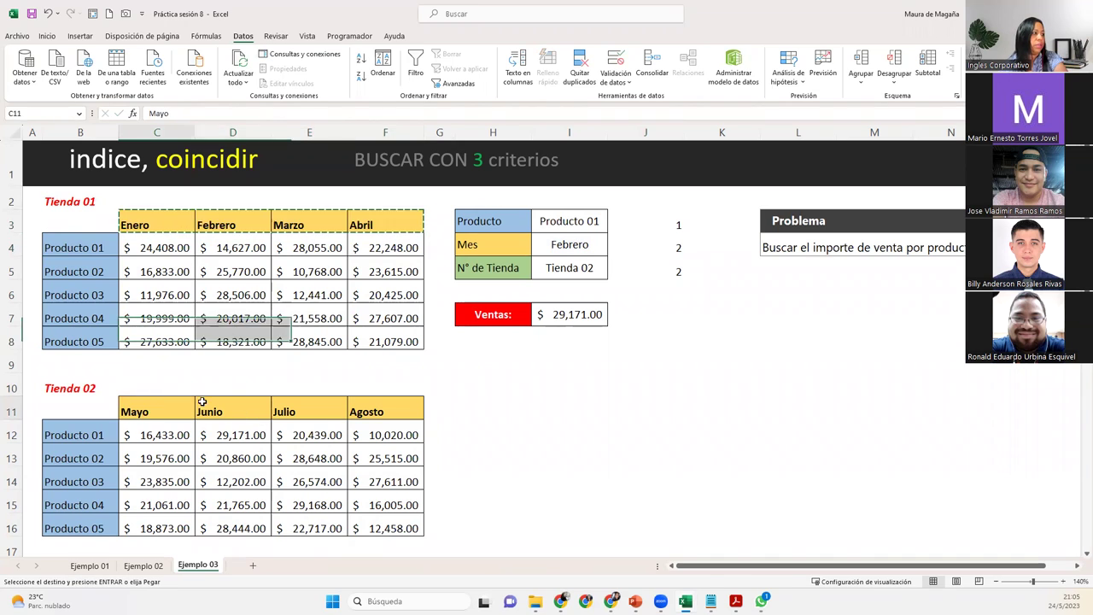
key(Return)
click(378, 409)
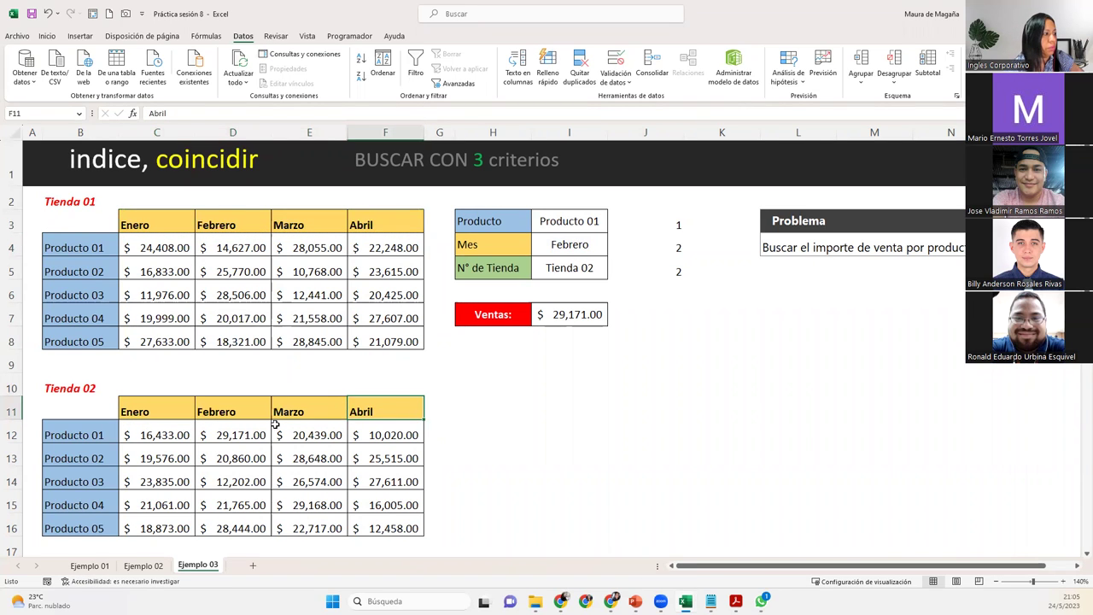
- Recheck J4's COINCIDIR month formula, confirming it still returns 2
click(646, 252)
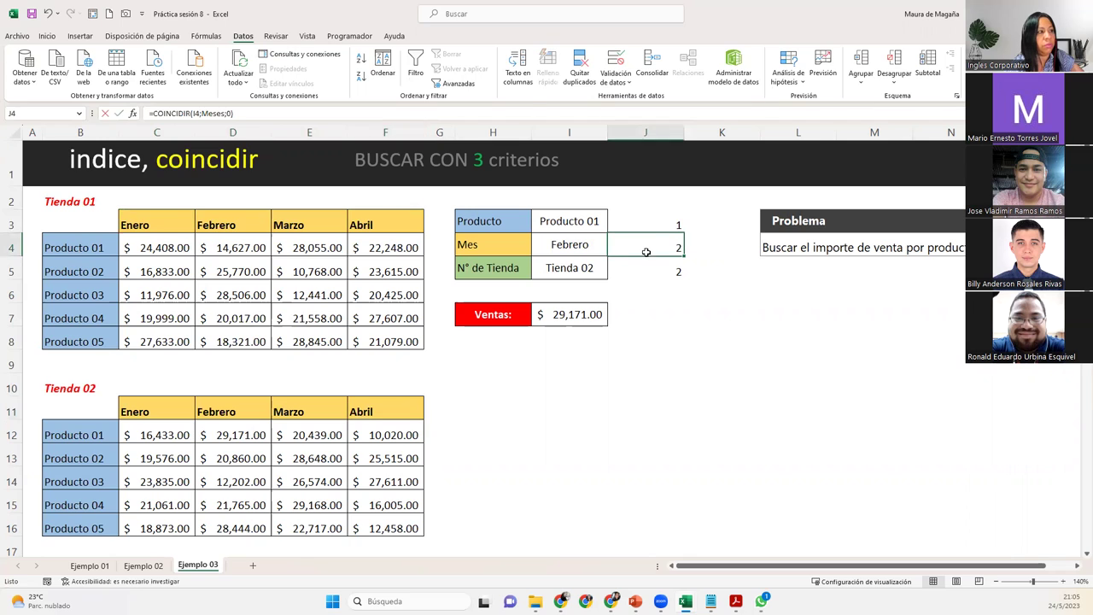
double_click(646, 252)
double_click(701, 247)
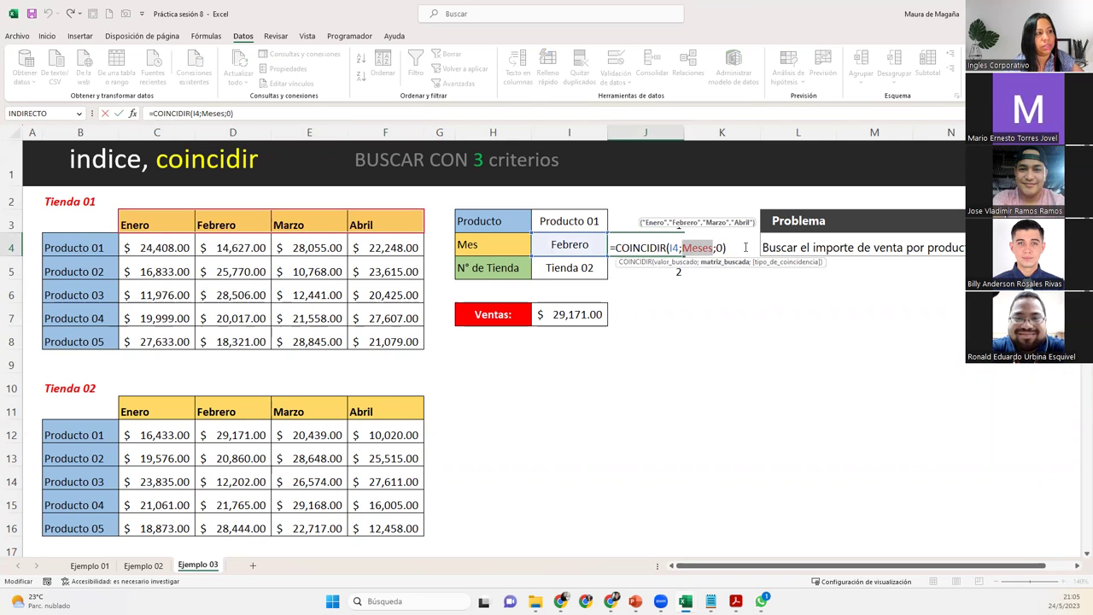
click(745, 248)
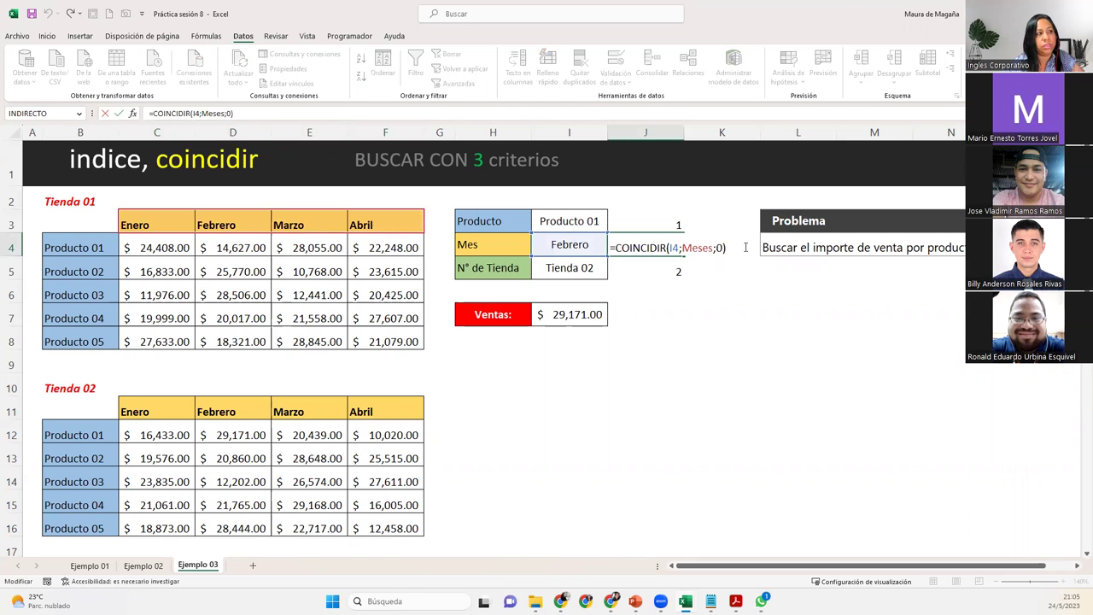
key(Return)
- Re-edit and commit the Ventas INDICE formula in I7, which still returns $29,171.00
click(568, 315)
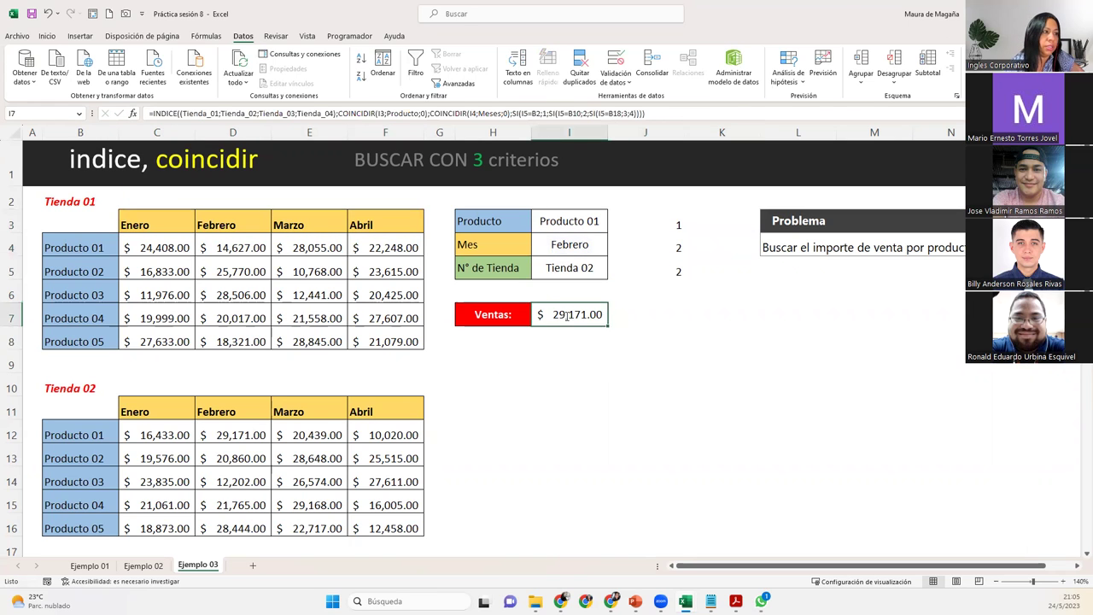
double_click(568, 315)
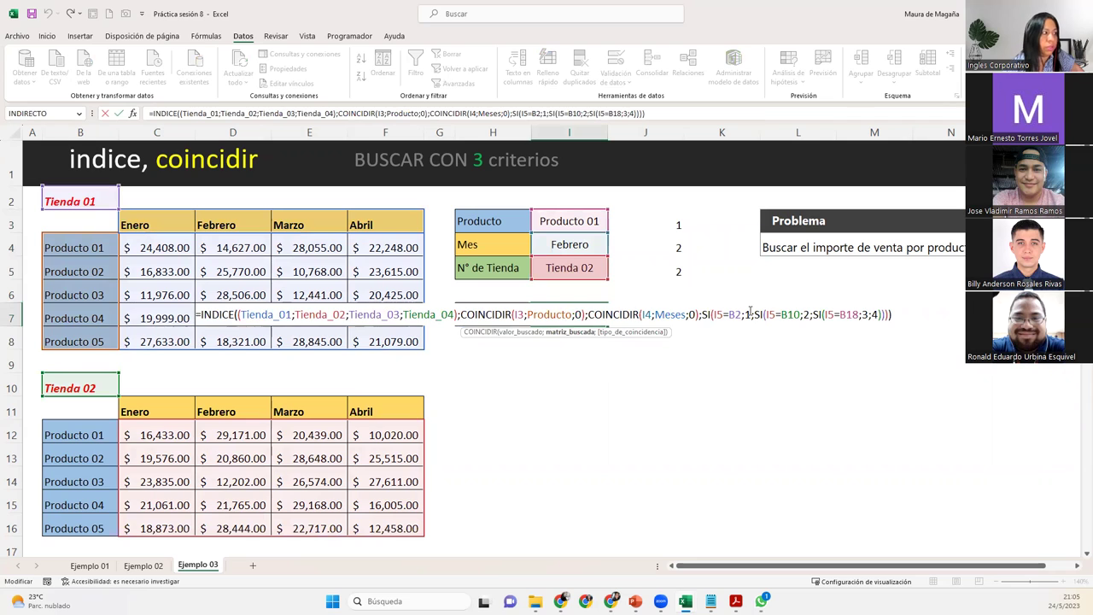
click(914, 315)
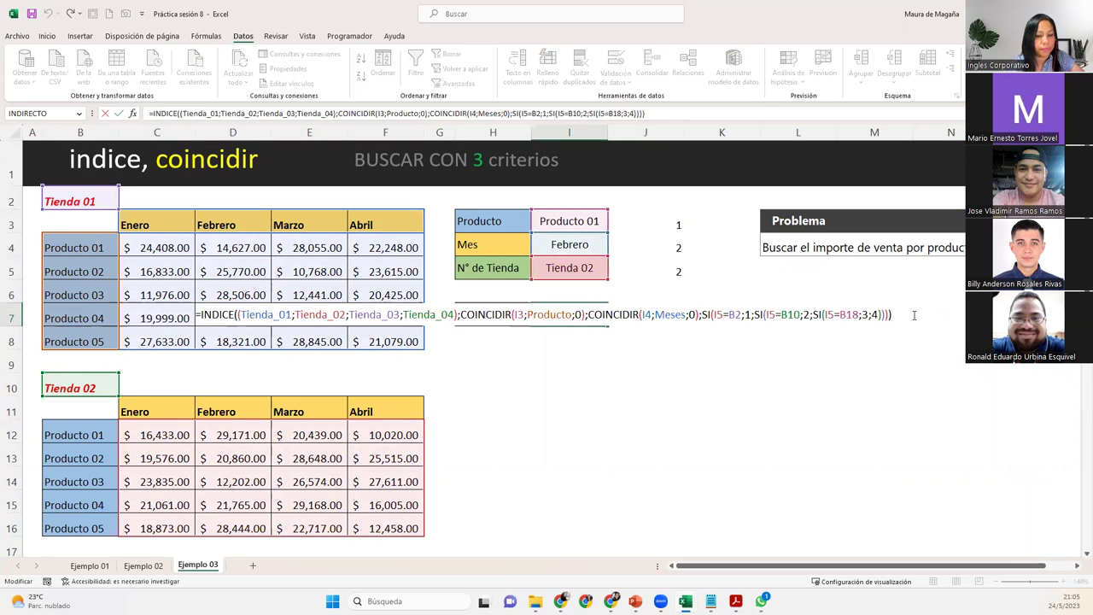
key(ctrl+Return)
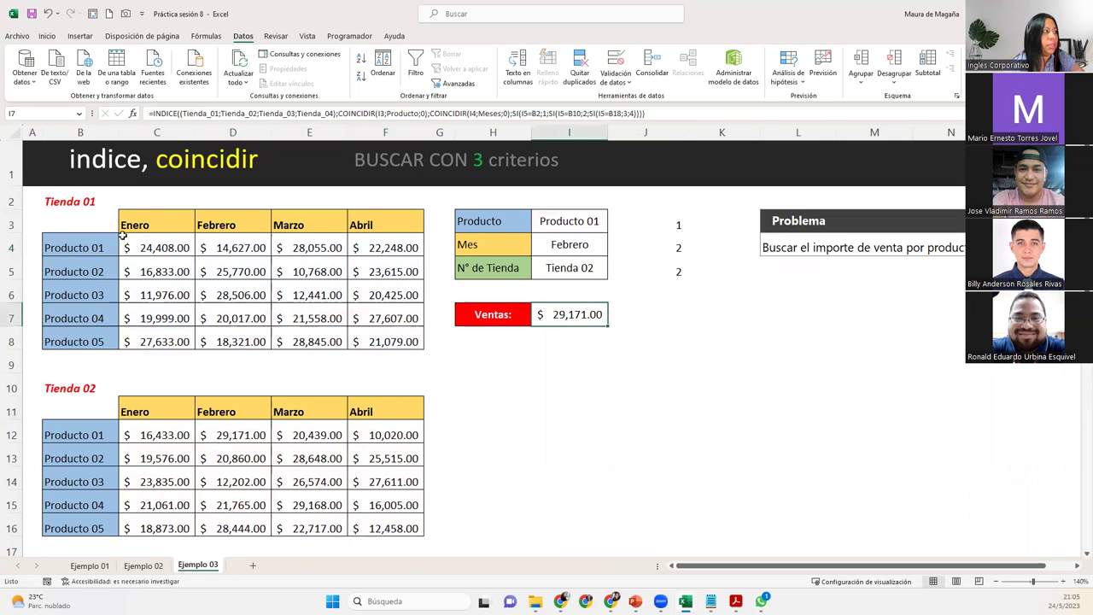
- Review the Tienda 01 product names and month-header ranges used by the Ventas lookup
mouse_move(97, 244)
mouse_down()
mouse_move(99, 359)
mouse_move(100, 337)
mouse_up()
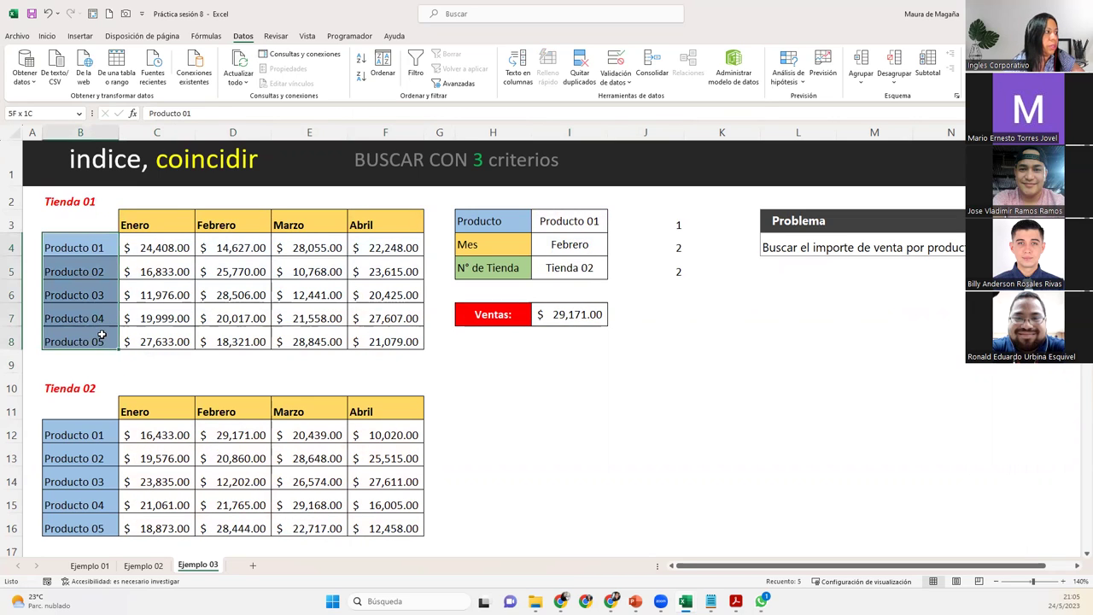
drag(132, 225, 393, 223)
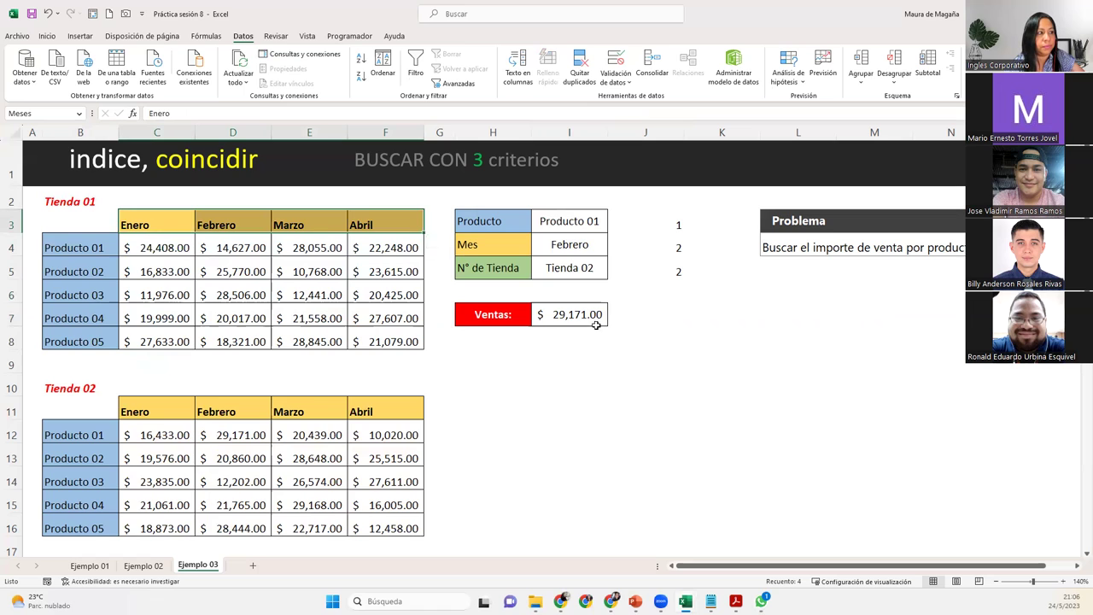
click(603, 313)
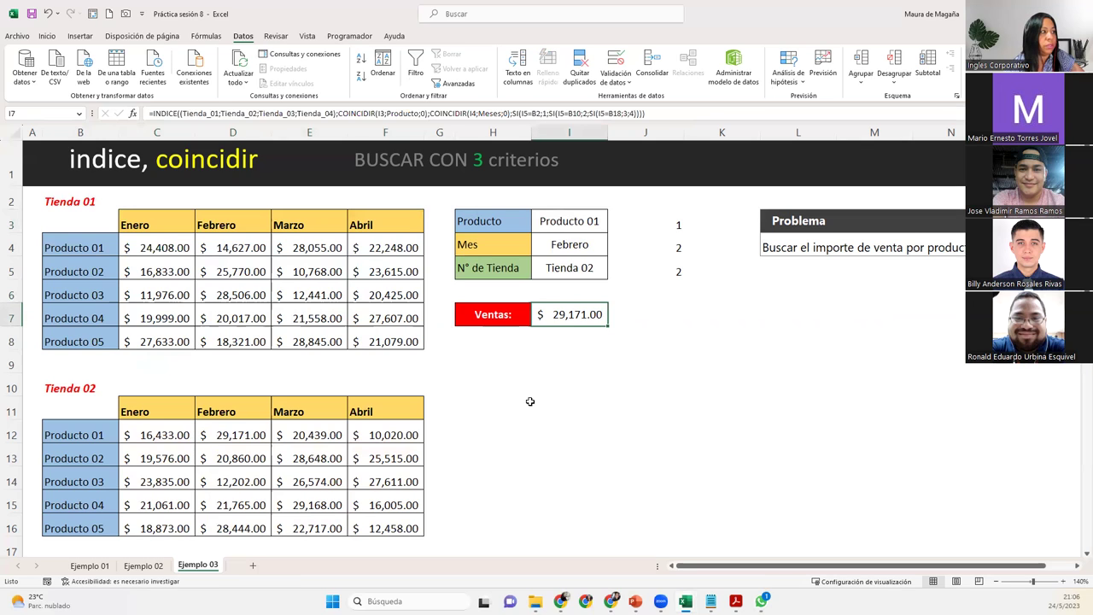
click(502, 400)
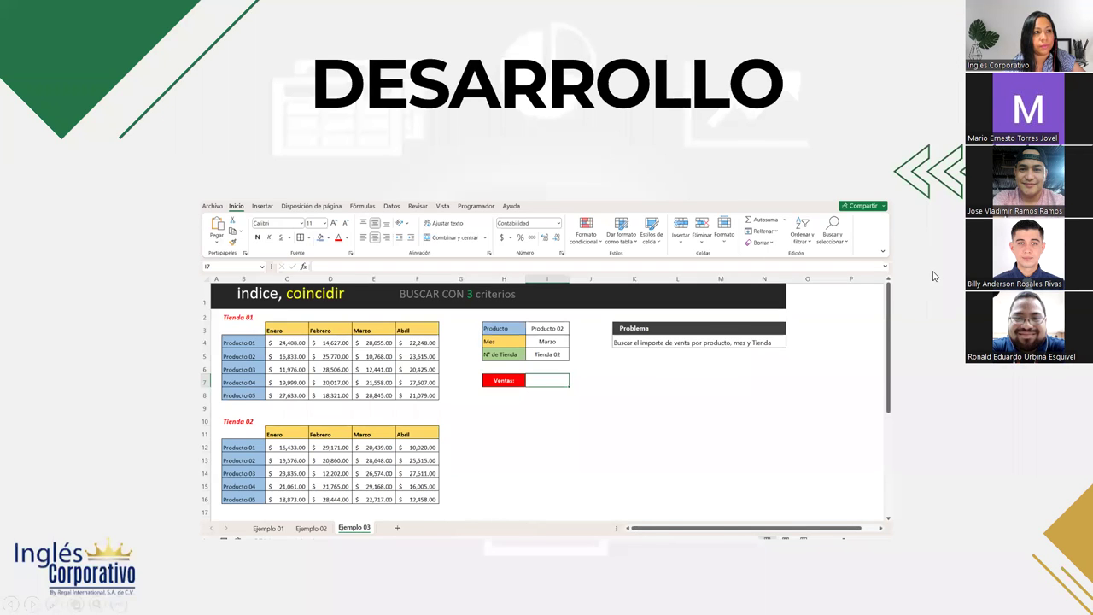
- Advance the slideshow from the DESARROLLO slide to the next slide
click(935, 278)
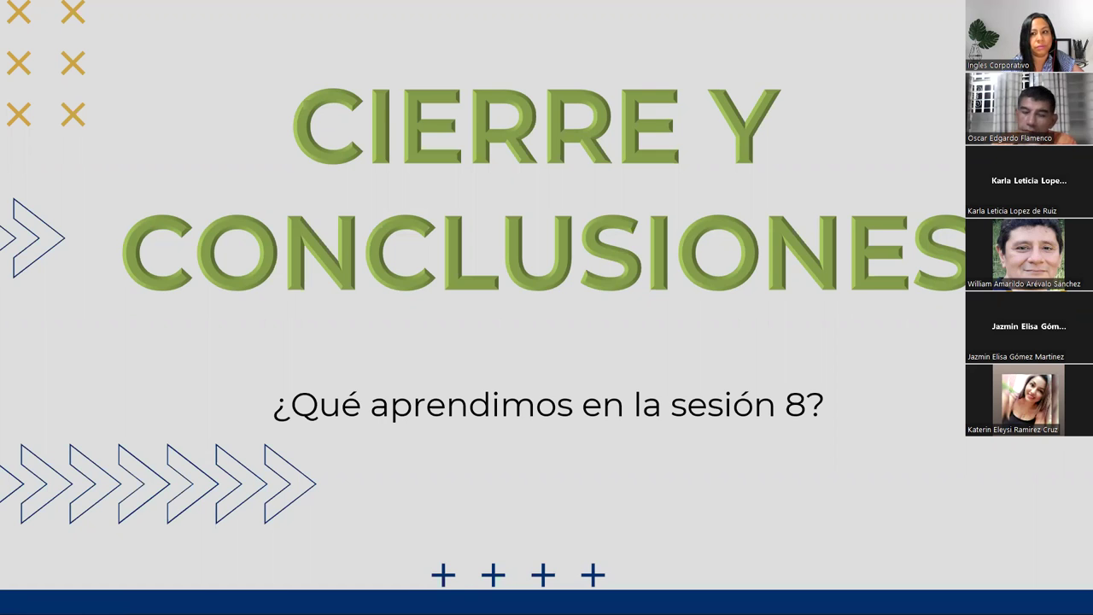
- Switch from the slideshow back to the Práctica sesión 8 workbook
key(alt+Tab)
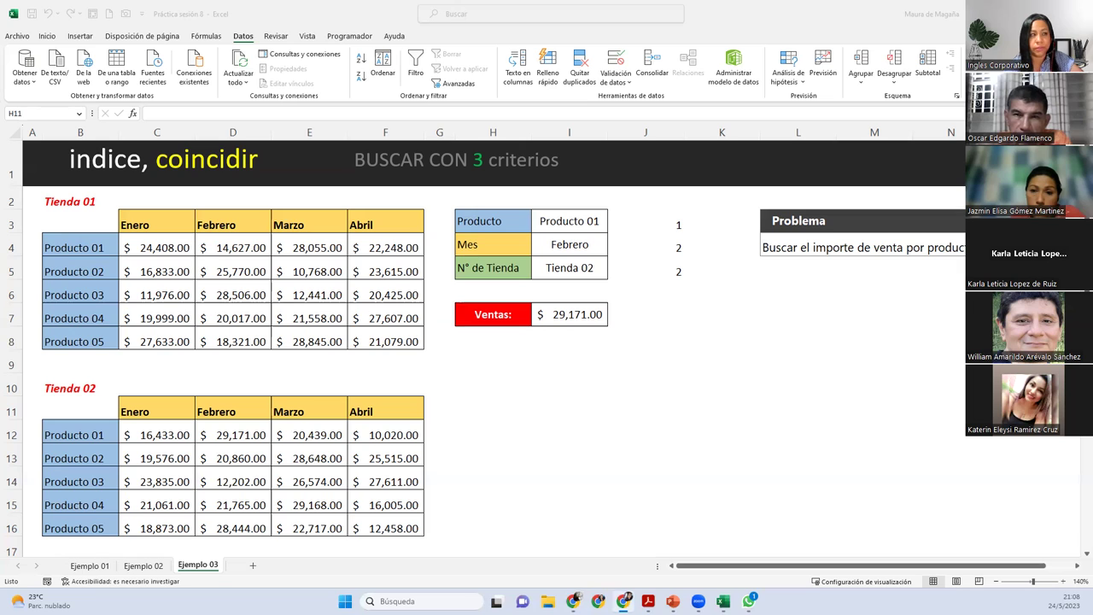
click(858, 37)
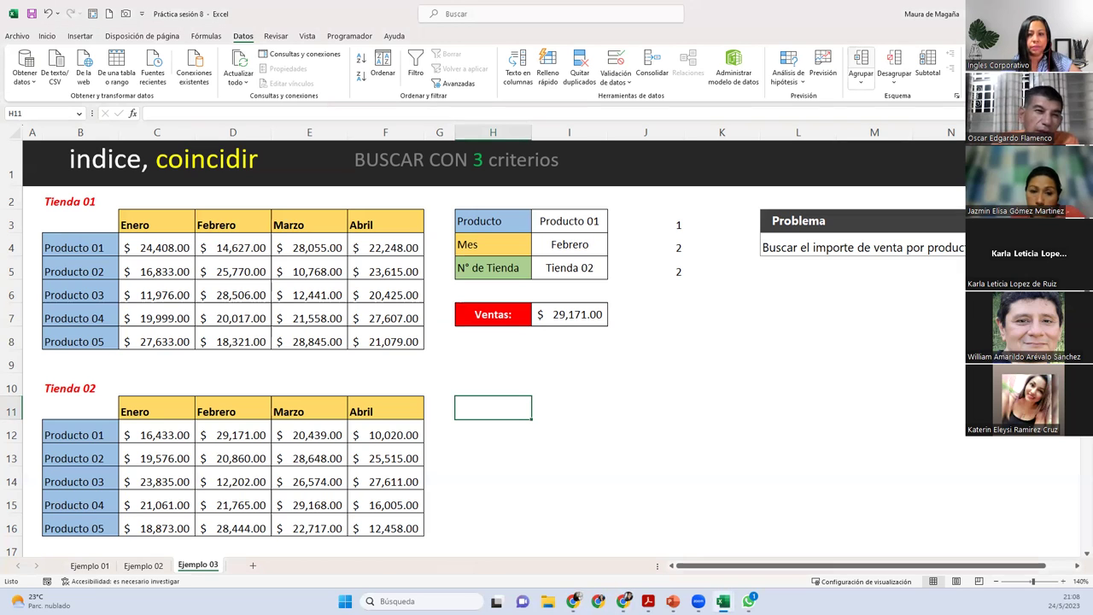
click(628, 36)
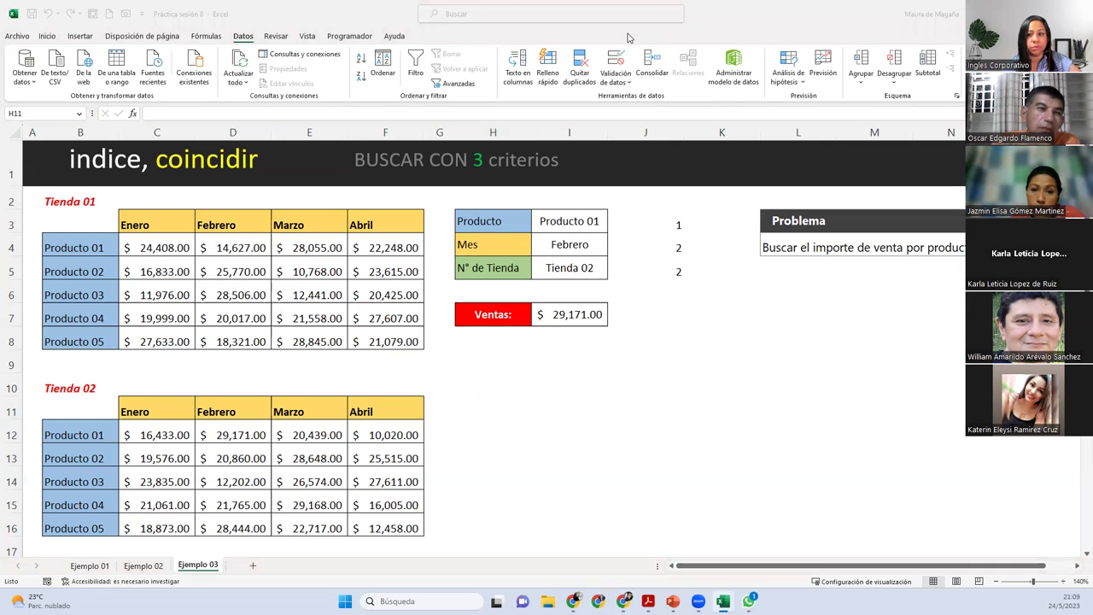